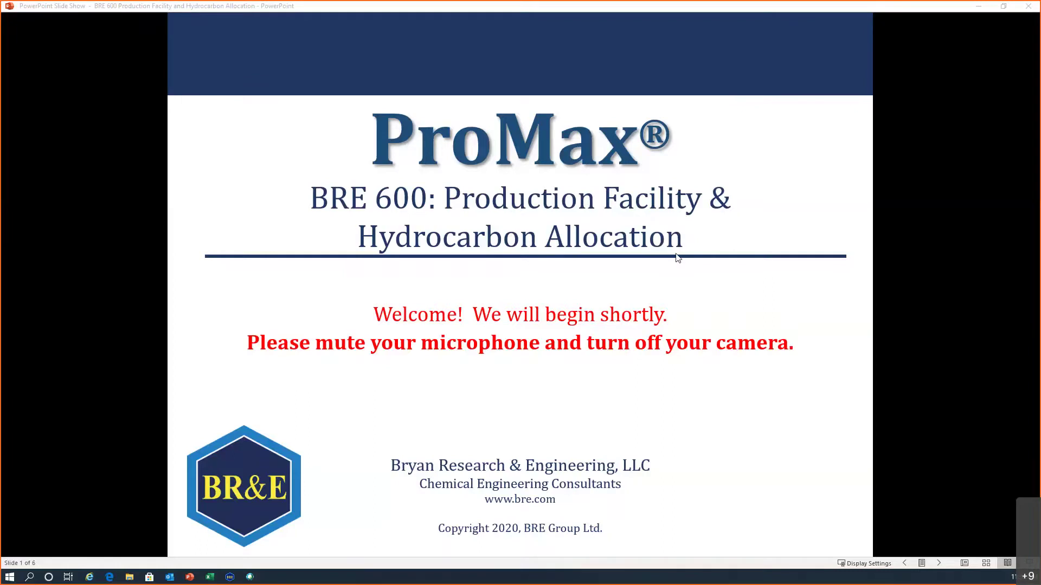
{"action": "left_click", "coordinate": [939, 564]}
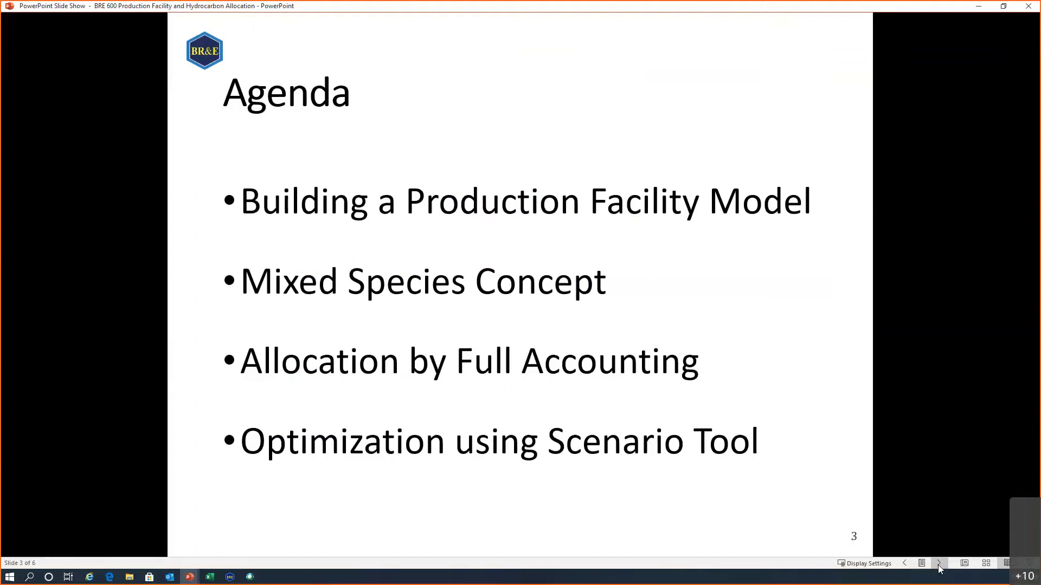
{"action": "left_click", "coordinate": [940, 564]}
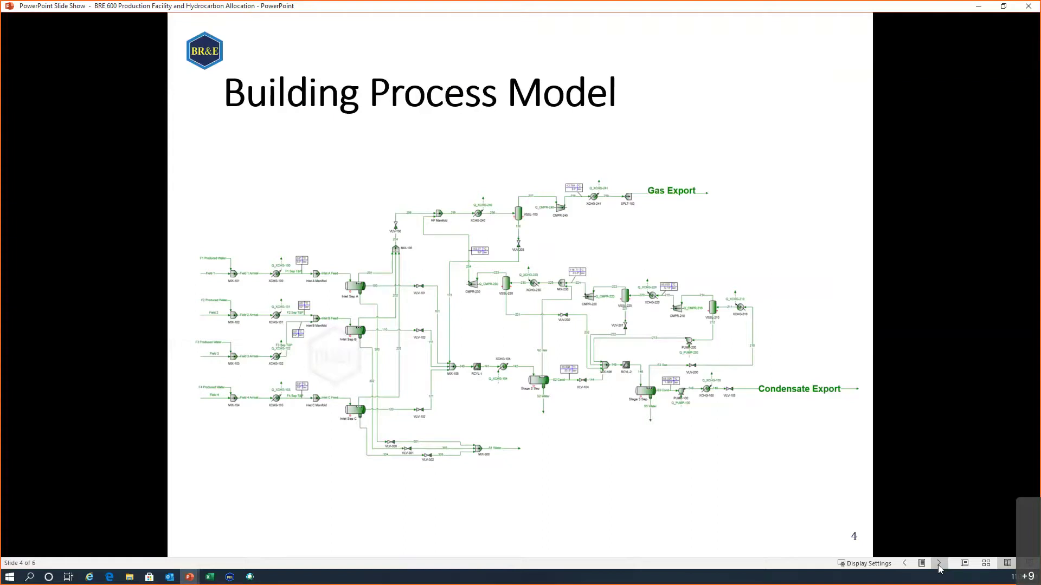
{"action": "left_click", "coordinate": [939, 568]}
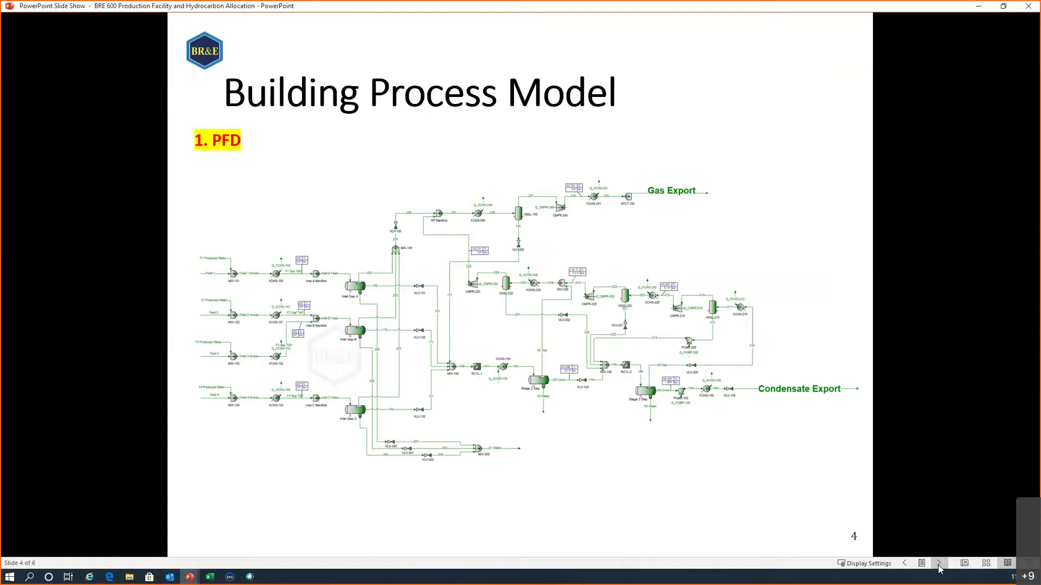
{"action": "left_click", "coordinate": [939, 566]}
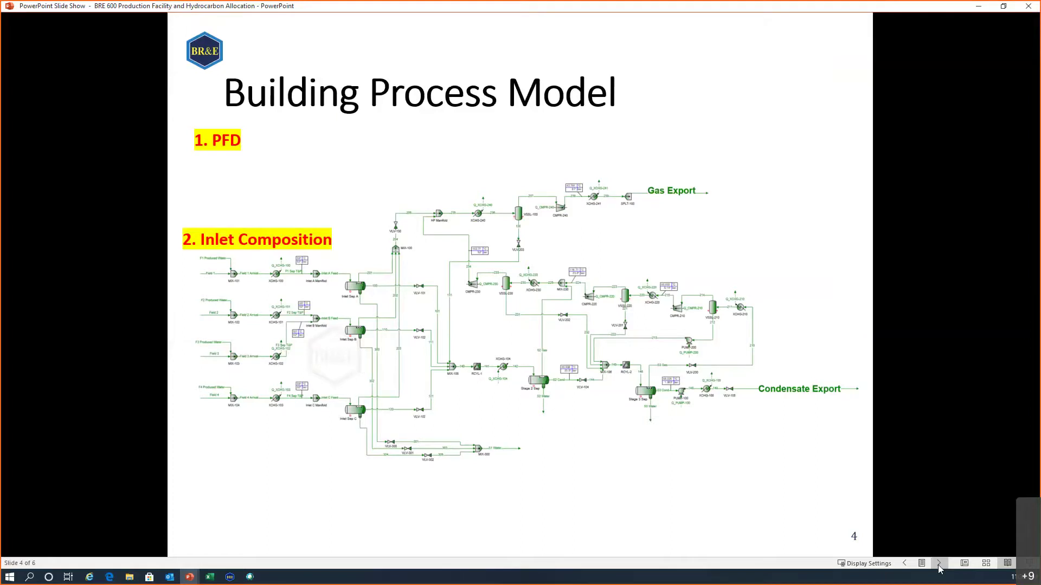
{"action": "left_click", "coordinate": [940, 565]}
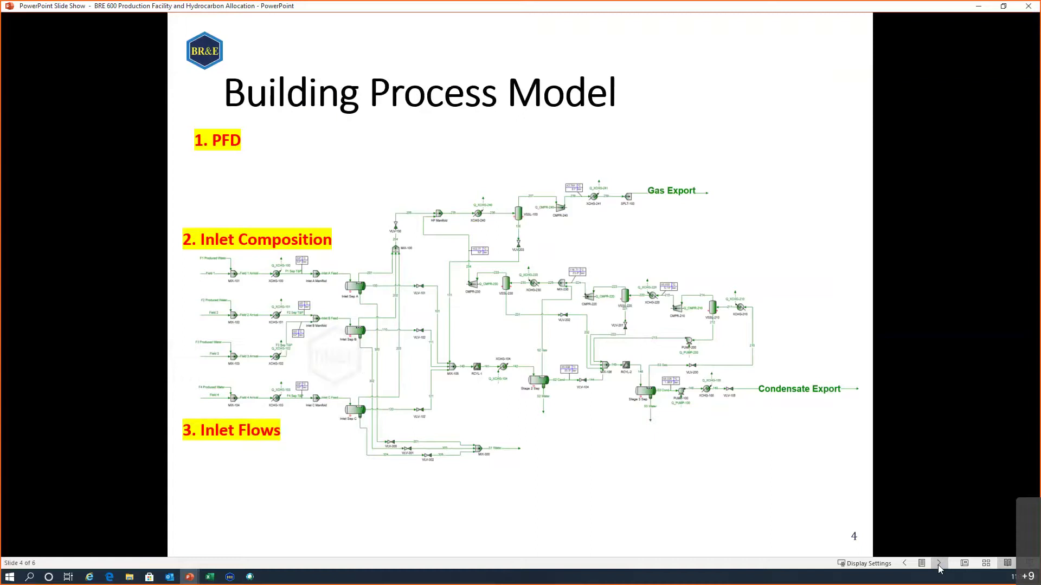
{"action": "left_click", "coordinate": [939, 565]}
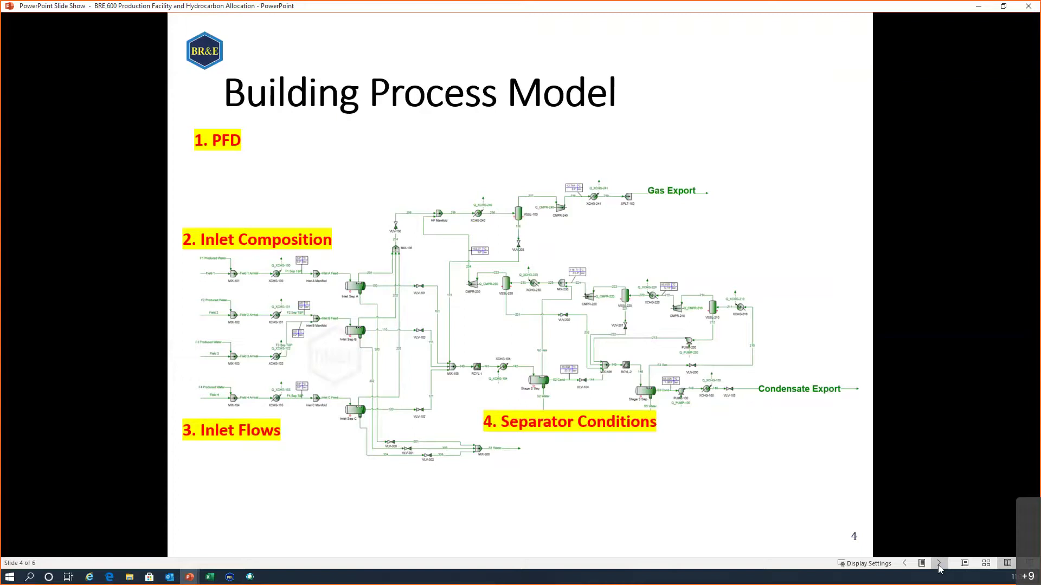
{"action": "left_click", "coordinate": [940, 567]}
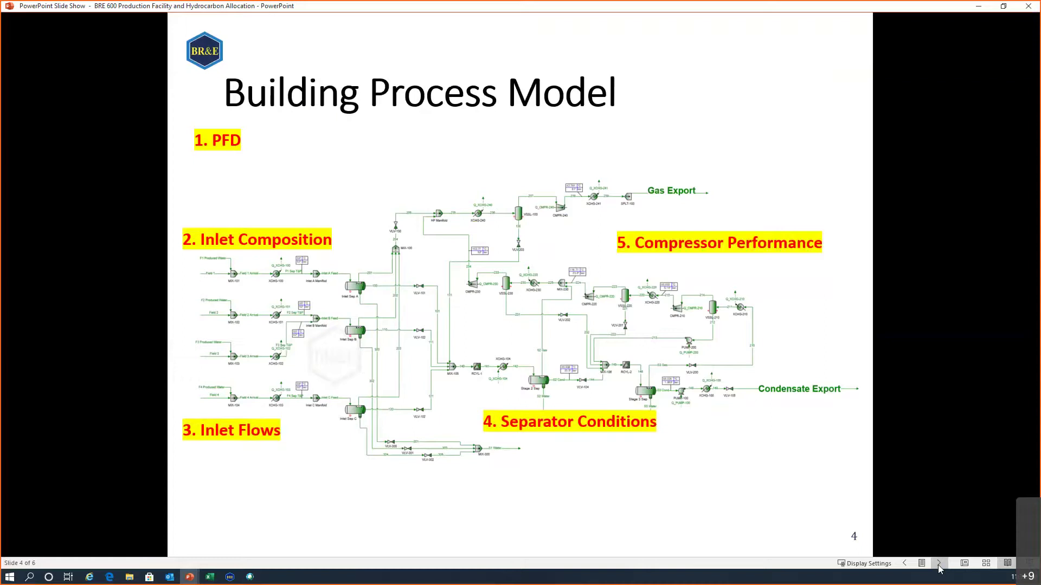
{"action": "left_click", "coordinate": [939, 565]}
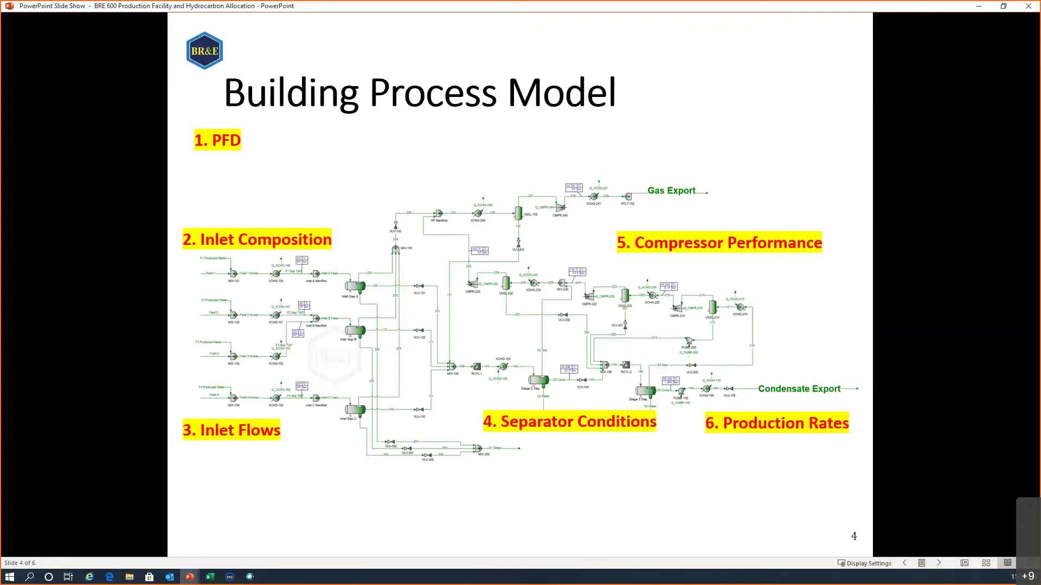
Switch to the ProMax flowsheet in Visio and look over the whole production facility layout.
{"action": "key", "text": "alt+Tab"}
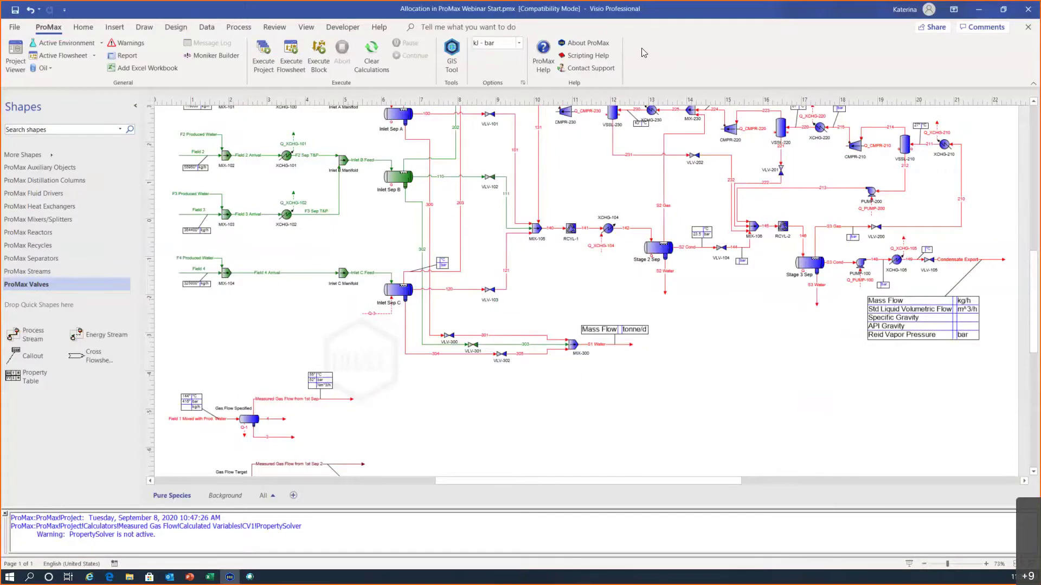
{"action": "scroll", "coordinate": [600, 267], "scroll_direction": "up", "scroll_amount": 1}
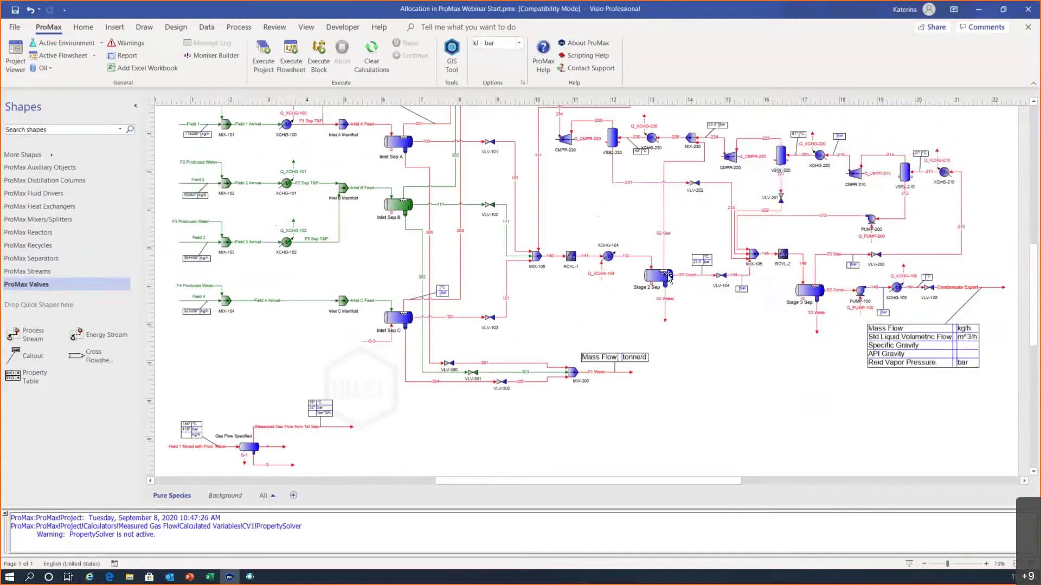
{"action": "scroll", "coordinate": [706, 318], "scroll_direction": "down", "scroll_amount": 2}
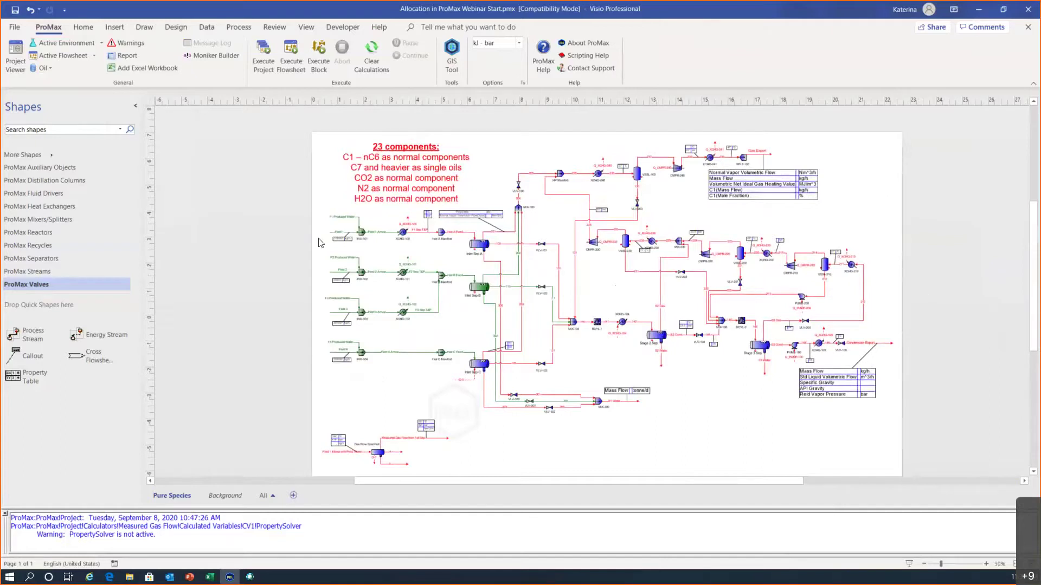
{"action": "mouse_move", "coordinate": [819, 346]}
Examine the bulk property data of the single oil C10-C12*, including its molecular weight and specific gravity.
{"action": "left_click", "coordinate": [44, 69]}
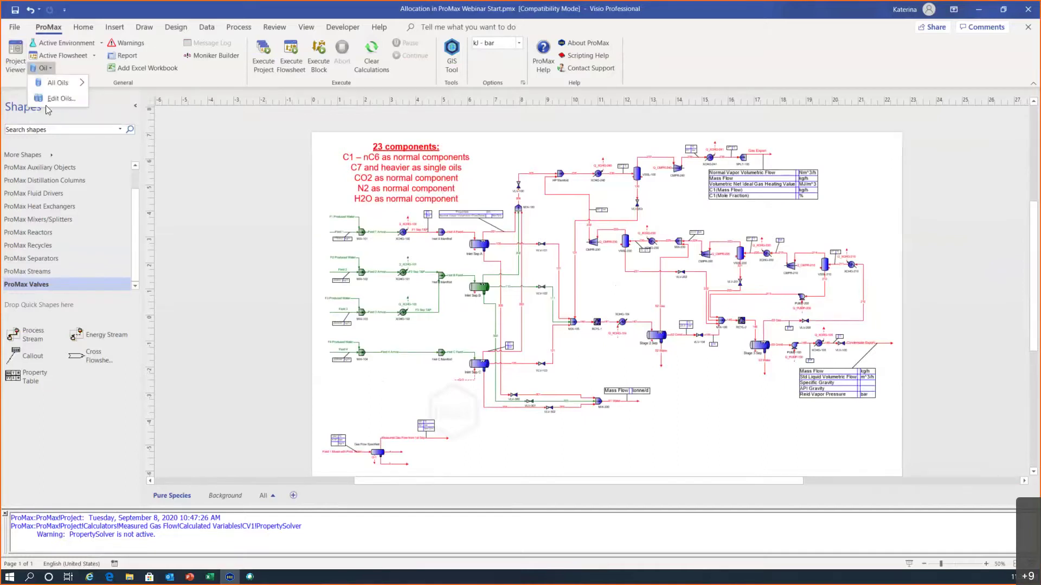
{"action": "left_click", "coordinate": [48, 99]}
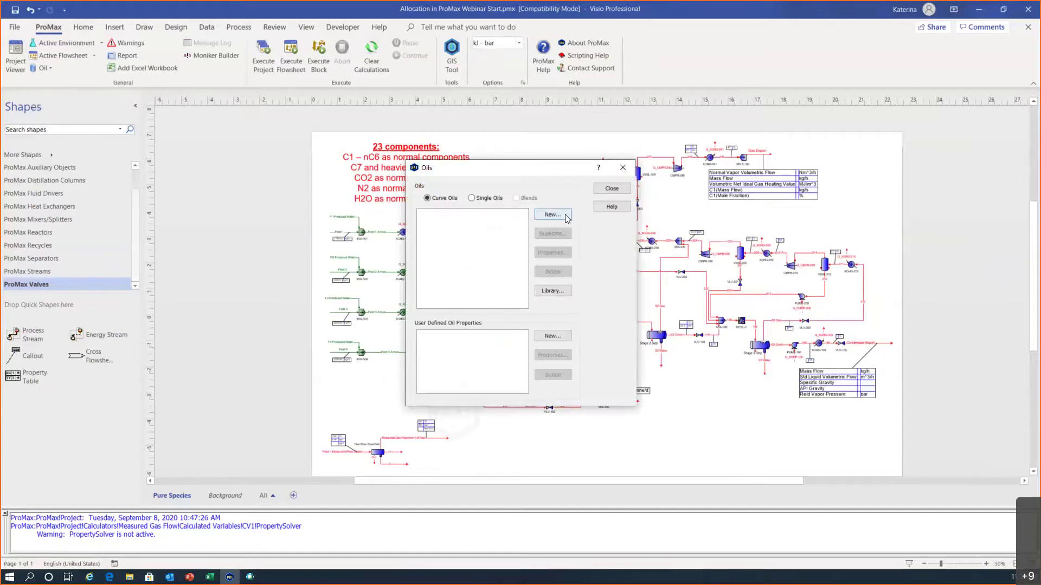
{"action": "left_click", "coordinate": [471, 198]}
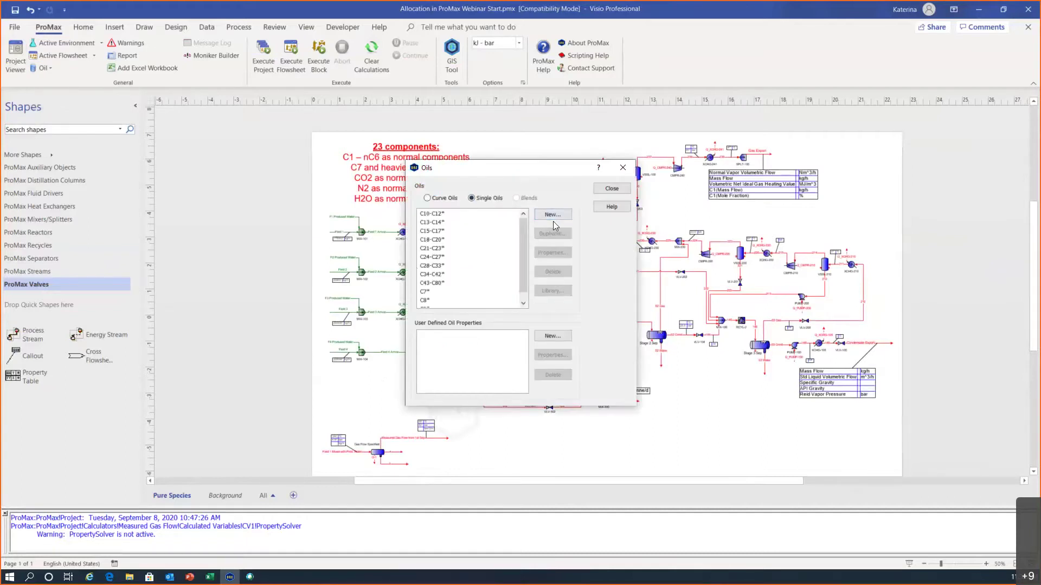
{"action": "left_click", "coordinate": [431, 214]}
{"action": "double_click", "coordinate": [431, 214]}
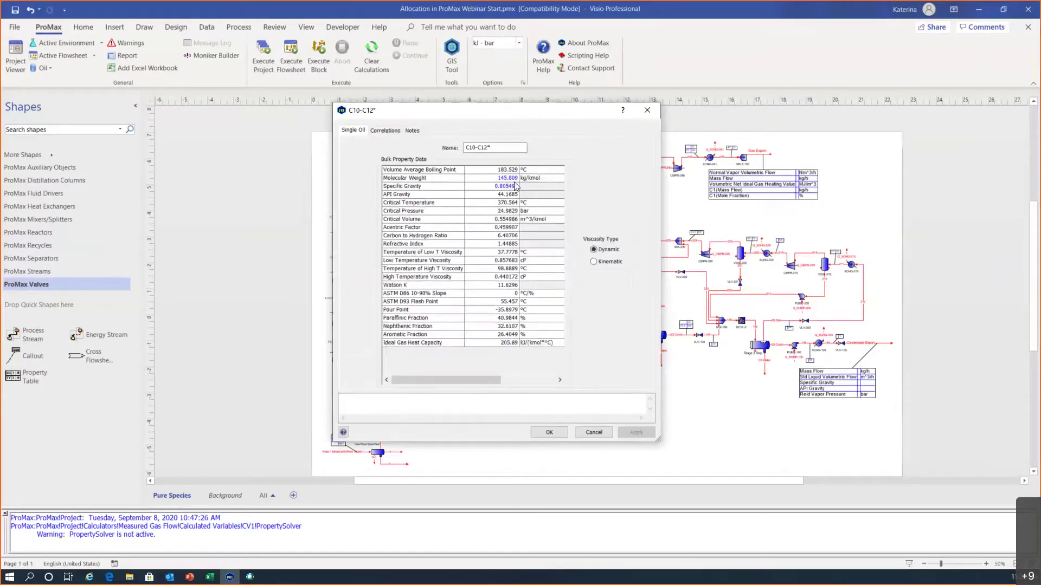
{"action": "mouse_move", "coordinate": [503, 182]}
{"action": "left_click", "coordinate": [490, 187]}
{"action": "left_click", "coordinate": [491, 187]}
{"action": "mouse_move", "coordinate": [500, 270]}
{"action": "left_click", "coordinate": [647, 110]}
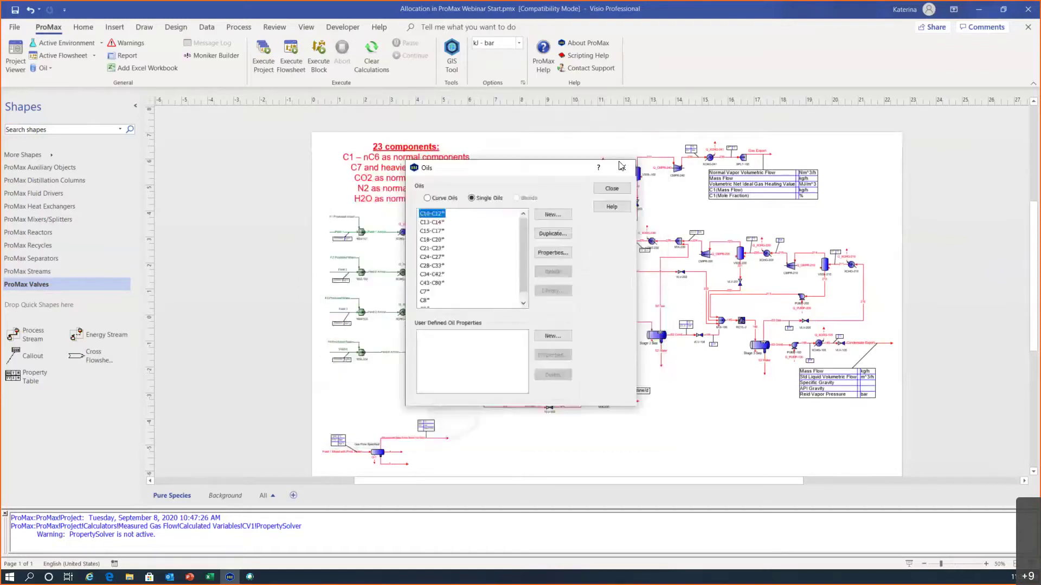
{"action": "left_click", "coordinate": [621, 166]}
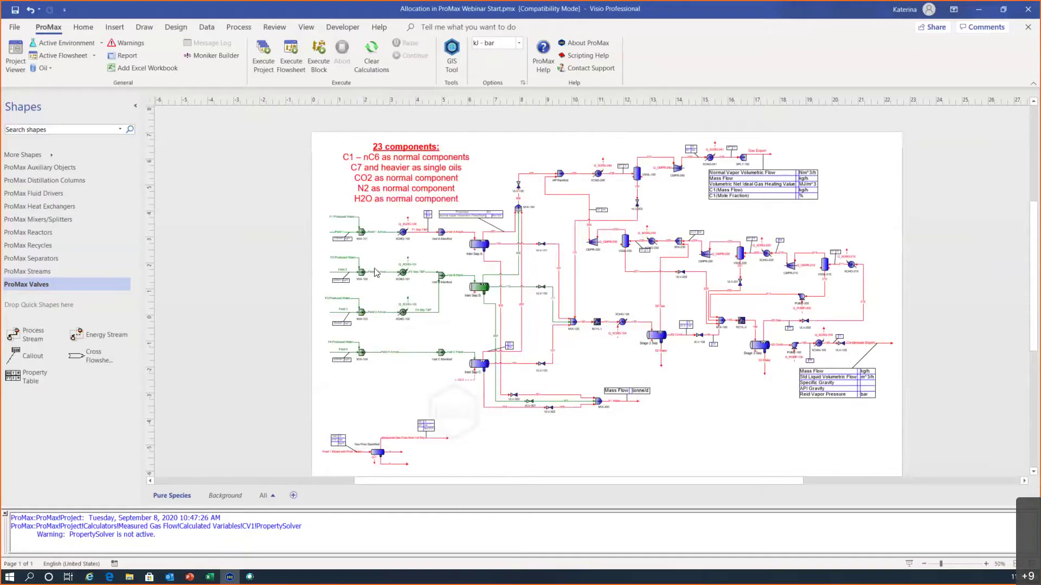
Review the mole fraction composition of the Field 1 inlet stream down to the heaviest components.
{"action": "double_click", "coordinate": [336, 234]}
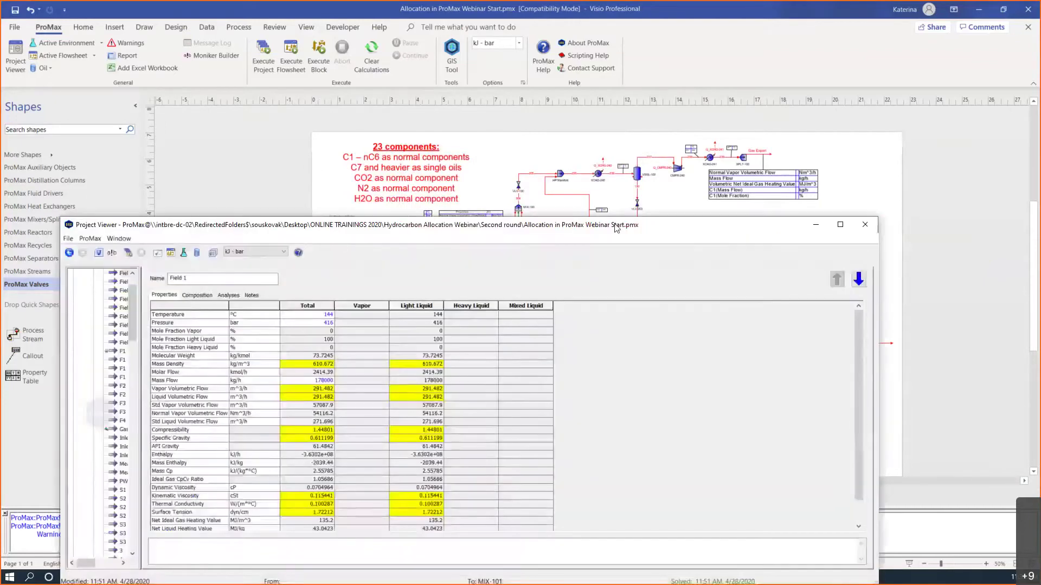
{"action": "left_click", "coordinate": [205, 293]}
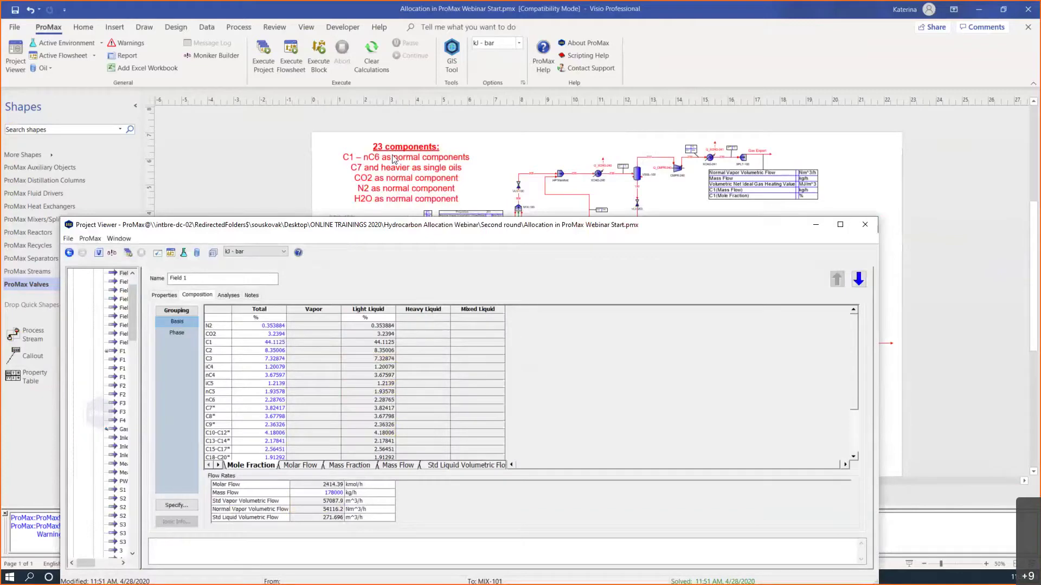
{"action": "left_click_drag", "start_coordinate": [394, 159], "coordinate": [407, 125]}
{"action": "scroll", "coordinate": [313, 313], "scroll_direction": "down", "scroll_amount": 4}
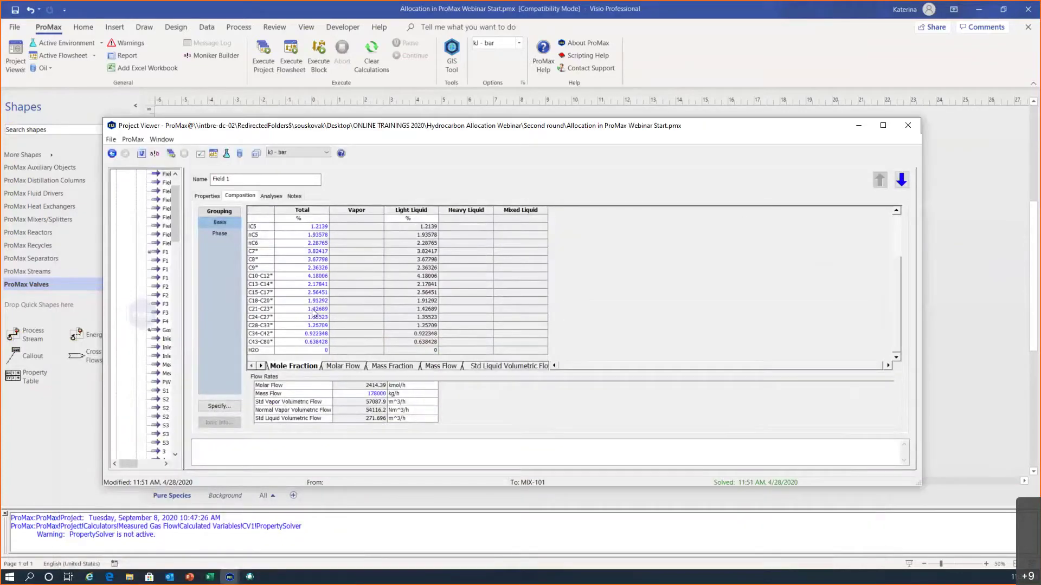
{"action": "left_click", "coordinate": [908, 125]}
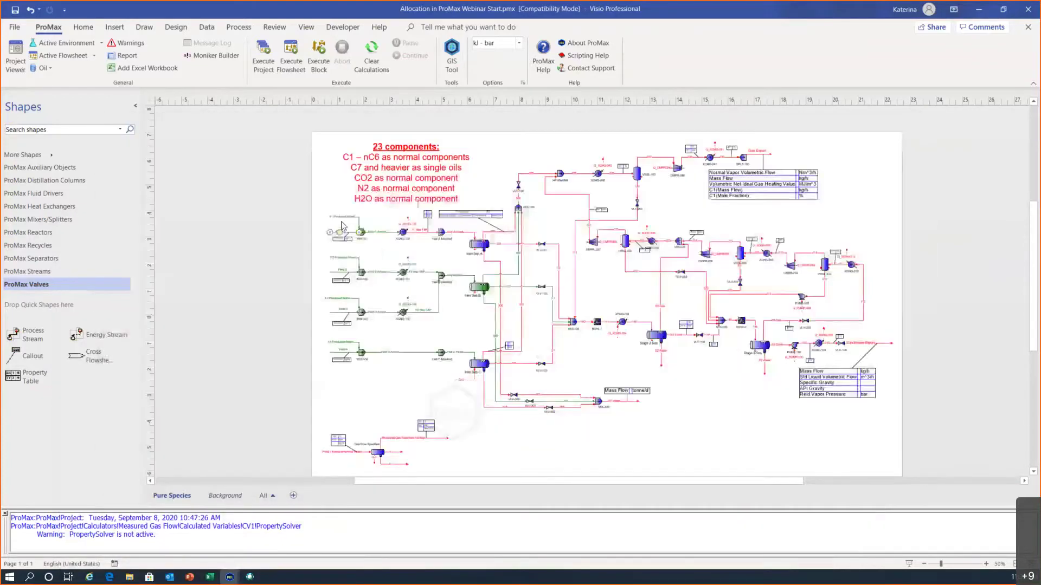
Inspect the stream properties of Field 4 and the conditions of the F4 Produced Water stream.
{"action": "mouse_move", "coordinate": [336, 230]}
{"action": "scroll", "coordinate": [340, 263], "scroll_direction": "up", "scroll_amount": 1}
{"action": "scroll", "coordinate": [354, 310], "scroll_direction": "up", "scroll_amount": 3}
{"action": "scroll", "coordinate": [353, 309], "scroll_direction": "down", "scroll_amount": 1}
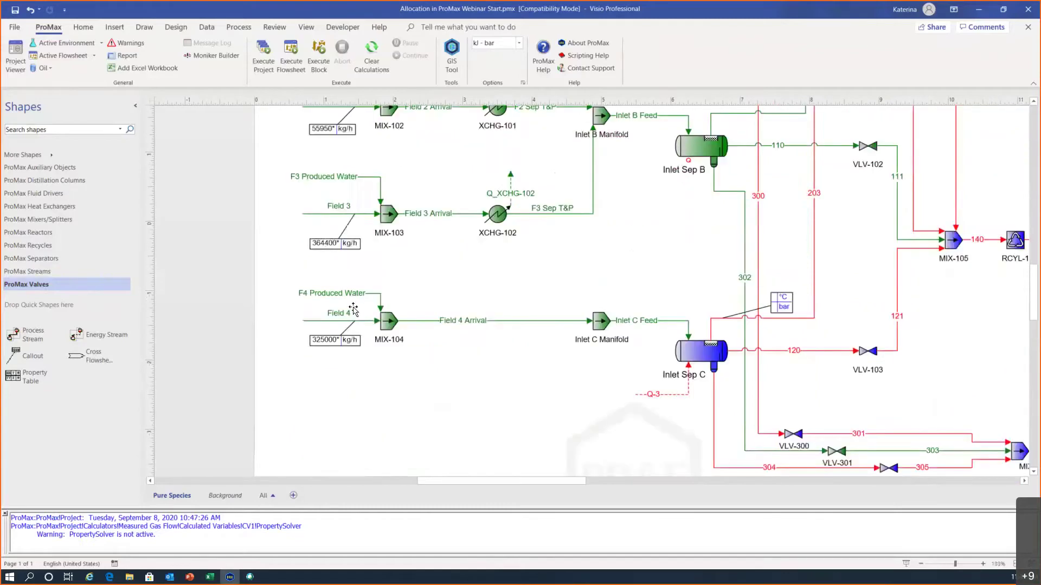
{"action": "scroll", "coordinate": [353, 310], "scroll_direction": "up", "scroll_amount": 2}
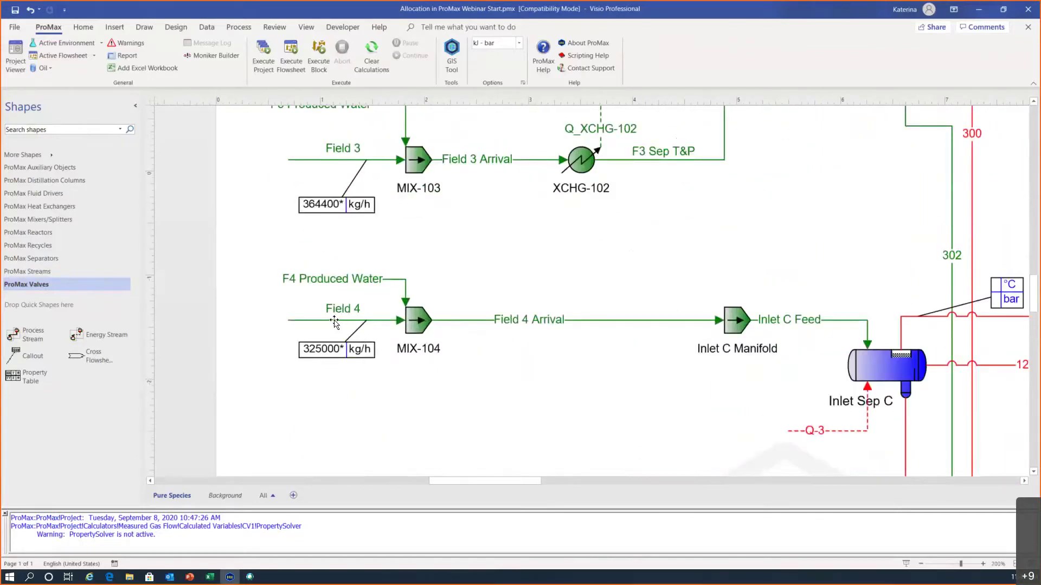
{"action": "left_click", "coordinate": [330, 320]}
{"action": "double_click", "coordinate": [330, 321]}
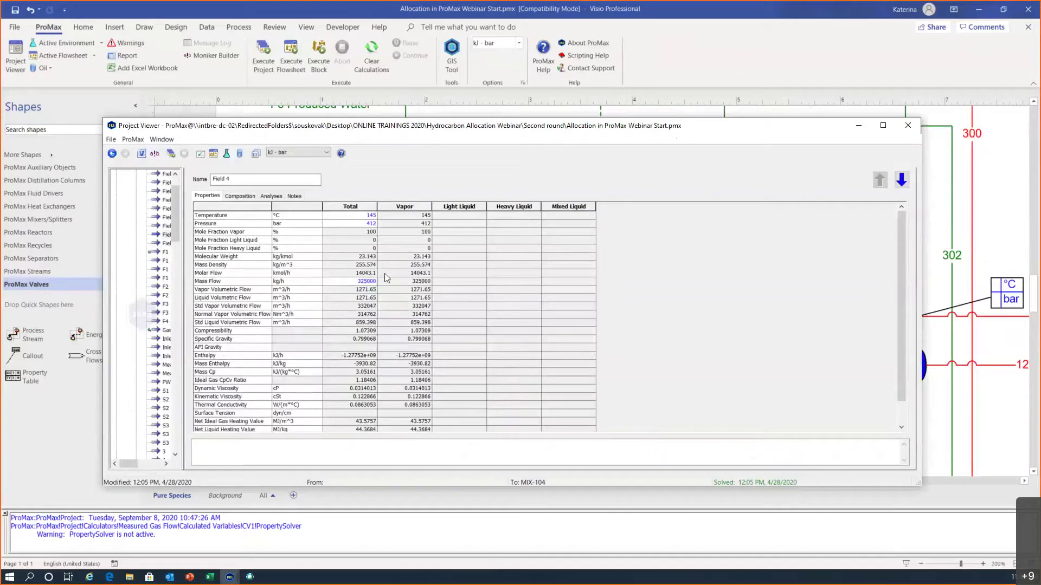
{"action": "left_click", "coordinate": [909, 129]}
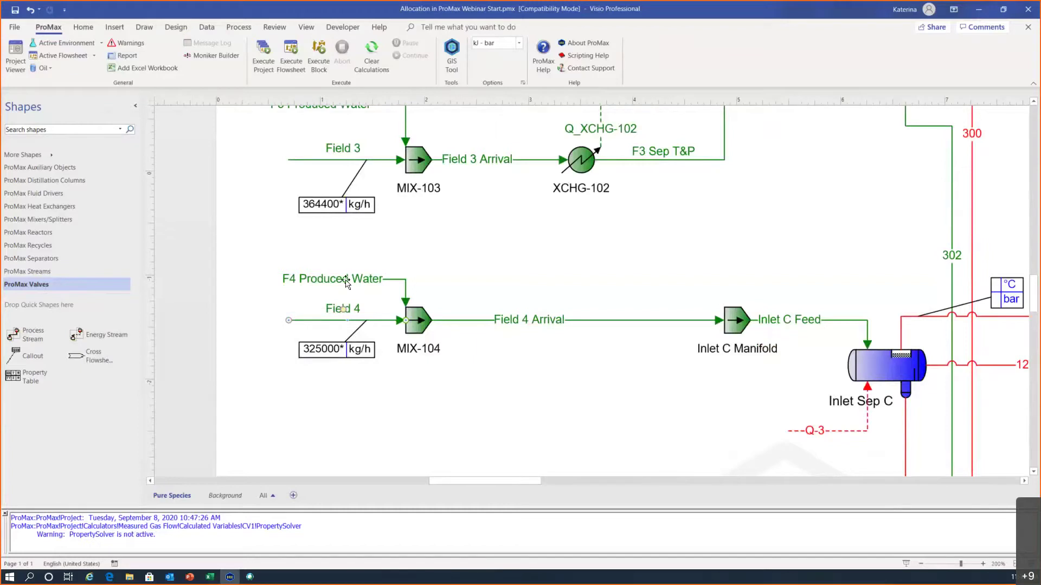
{"action": "mouse_move", "coordinate": [346, 281]}
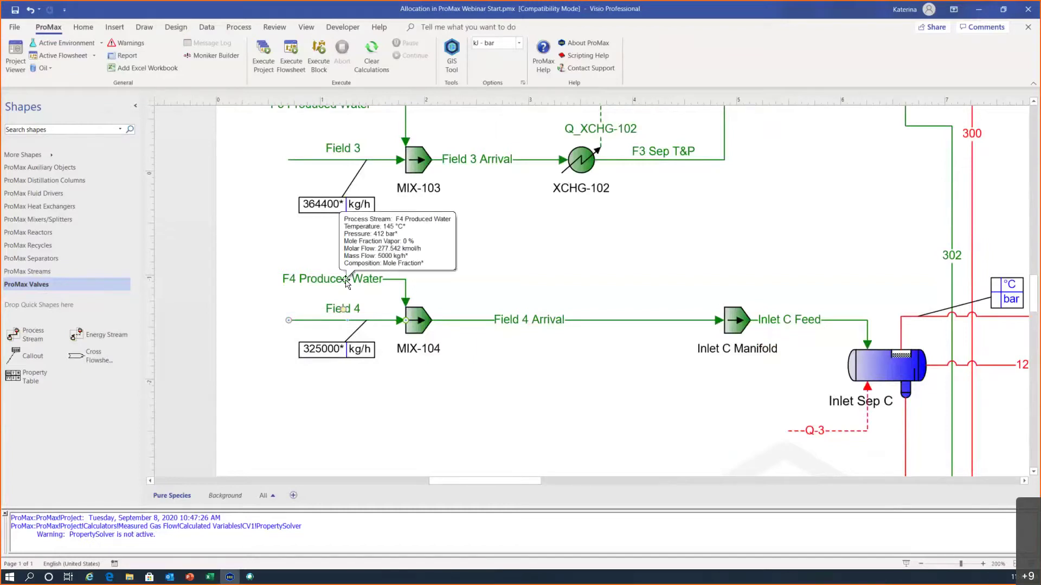
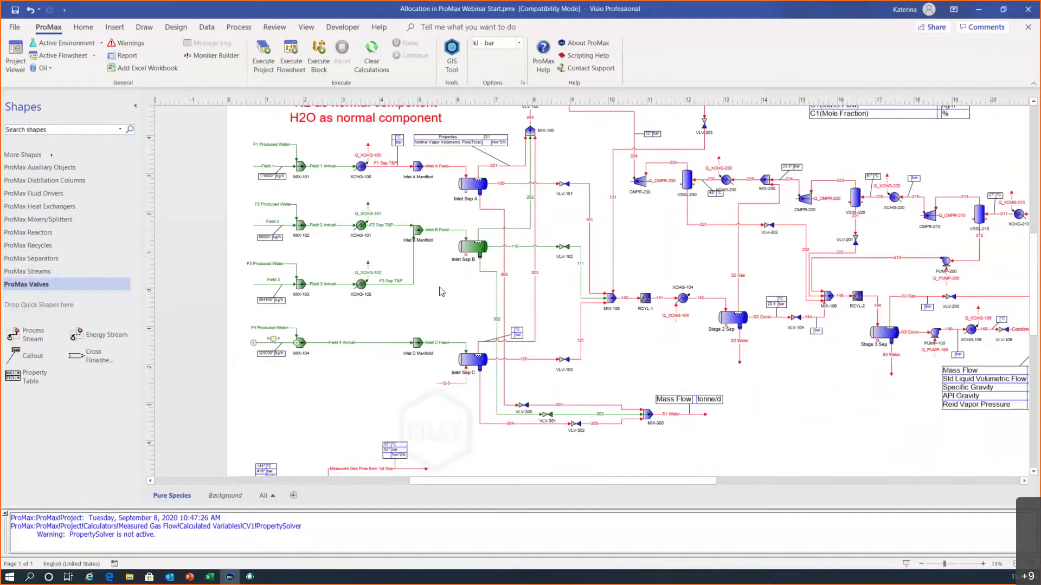
Set the F1 Sep T&P stream ahead of Inlet A Manifold to a temperature of 55 °C and a pressure of 52 bar.
{"action": "scroll", "coordinate": [450, 296], "scroll_direction": "up", "scroll_amount": 3}
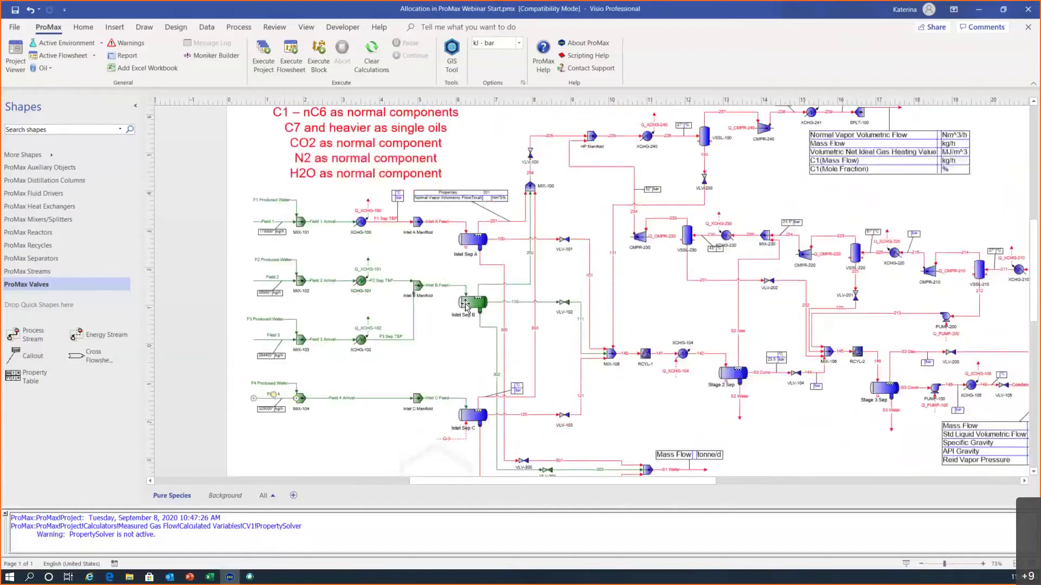
{"action": "scroll", "coordinate": [466, 305], "scroll_direction": "up", "scroll_amount": 1}
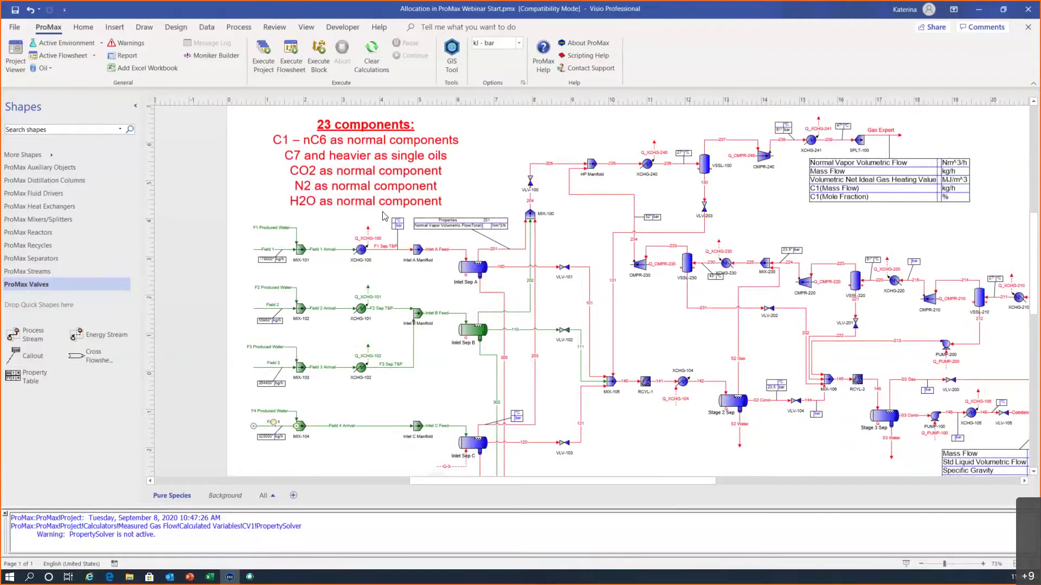
{"action": "mouse_move", "coordinate": [328, 250]}
{"action": "double_click", "coordinate": [382, 254]}
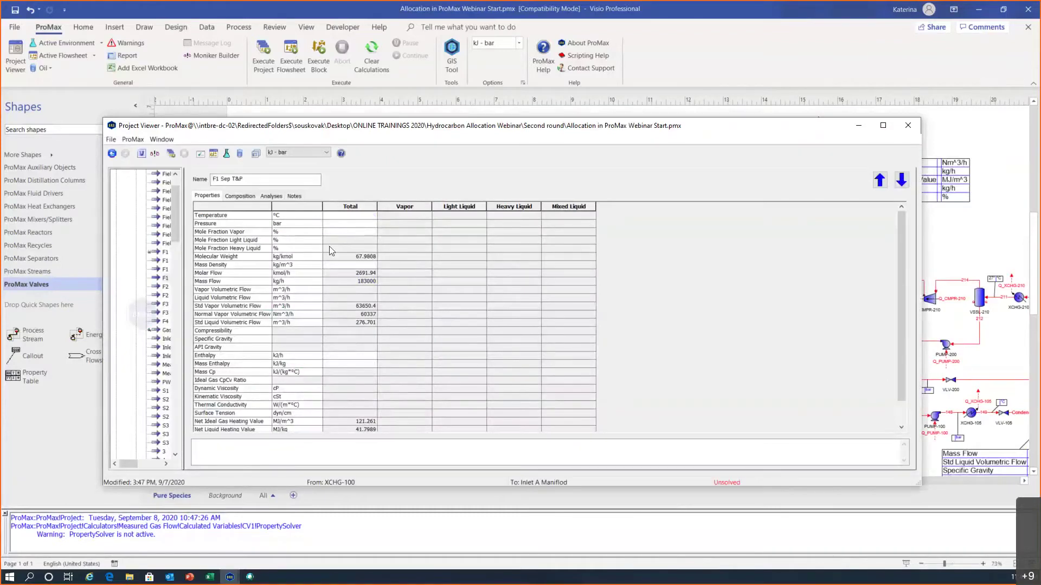
{"action": "scroll", "coordinate": [502, 239], "scroll_direction": "up", "scroll_amount": 4, "text": "ctrl"}
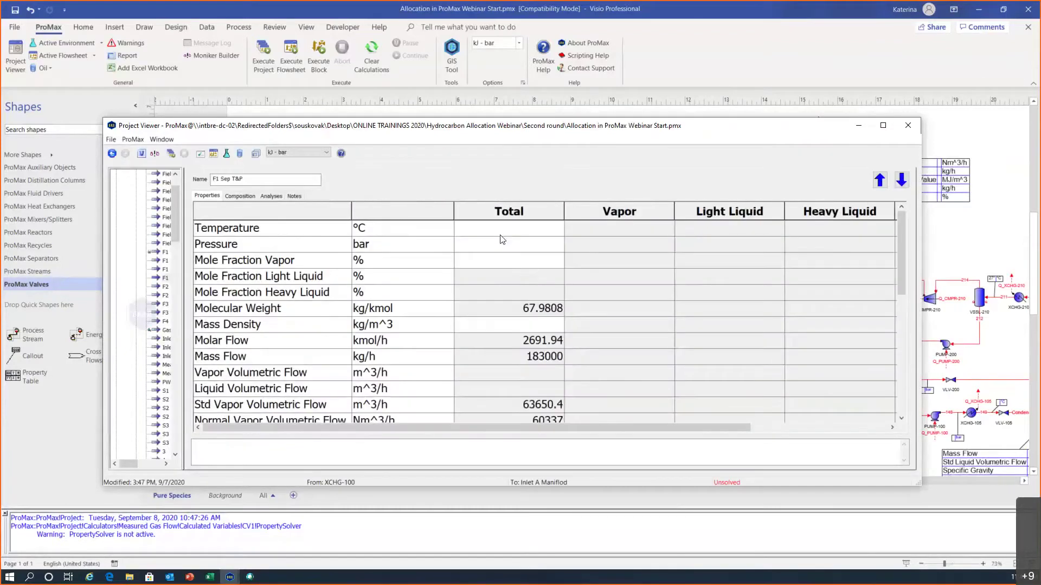
{"action": "left_click", "coordinate": [500, 233]}
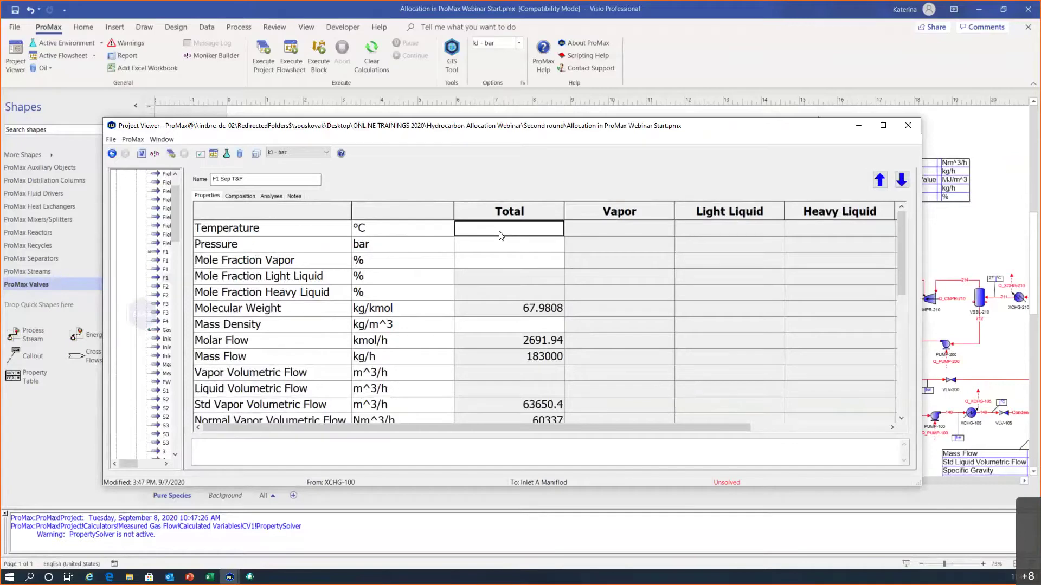
{"action": "type", "text": "55"}
{"action": "key", "text": "Return"}
{"action": "type", "text": "52"}
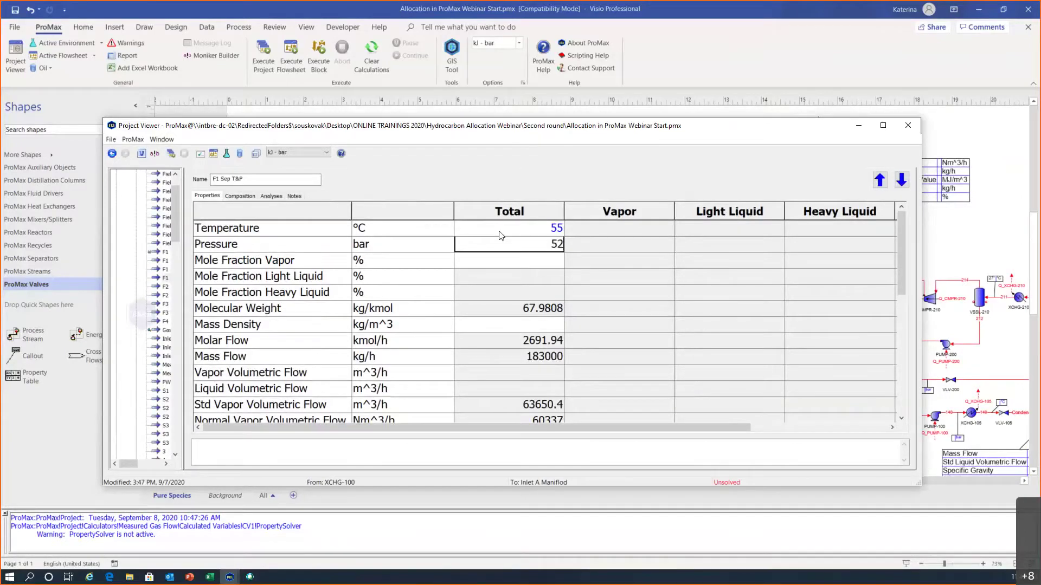
{"action": "key", "text": "Return"}
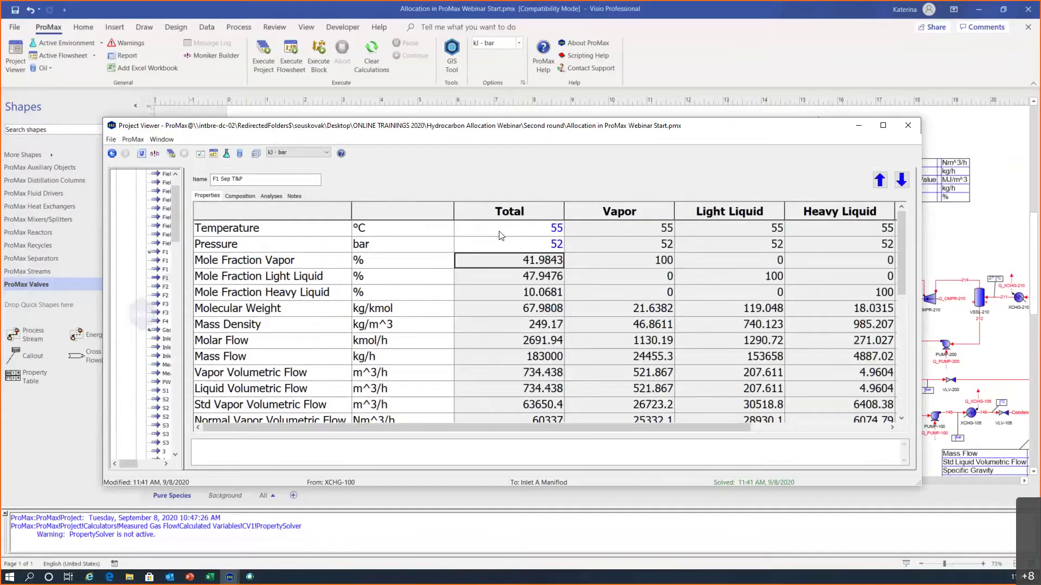
{"action": "left_click", "coordinate": [915, 126]}
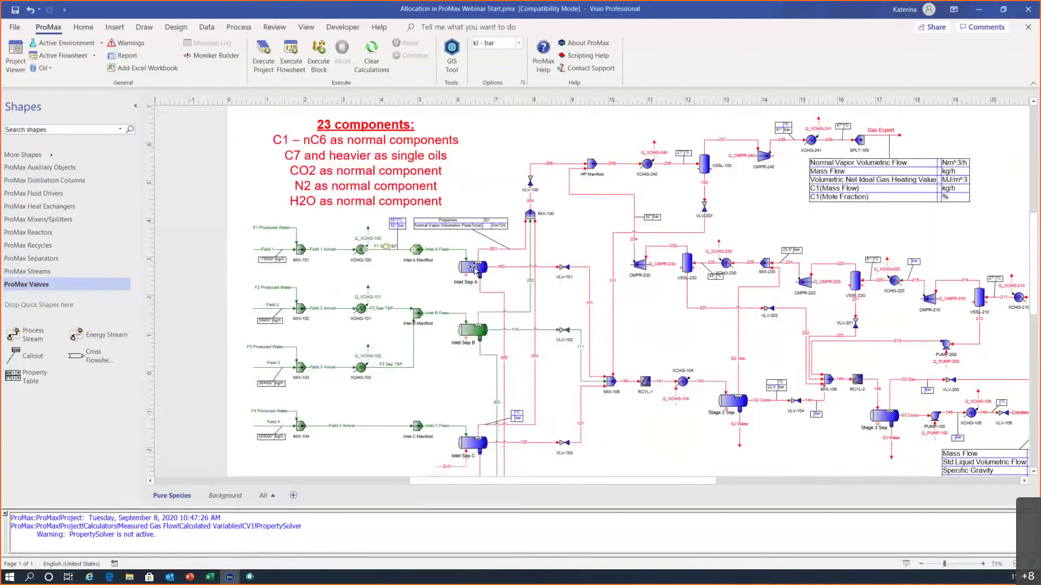
Set the pressure drop of the Inlet Sep A separator to 0 bar.
{"action": "double_click", "coordinate": [474, 267]}
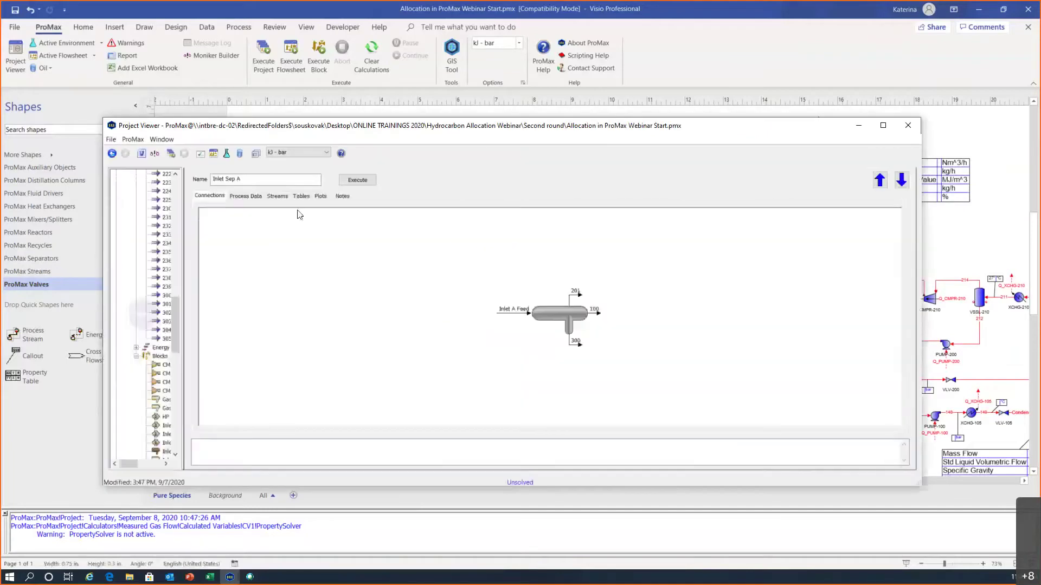
{"action": "left_click", "coordinate": [244, 195]}
{"action": "left_click", "coordinate": [382, 233]}
{"action": "type", "text": "0"}
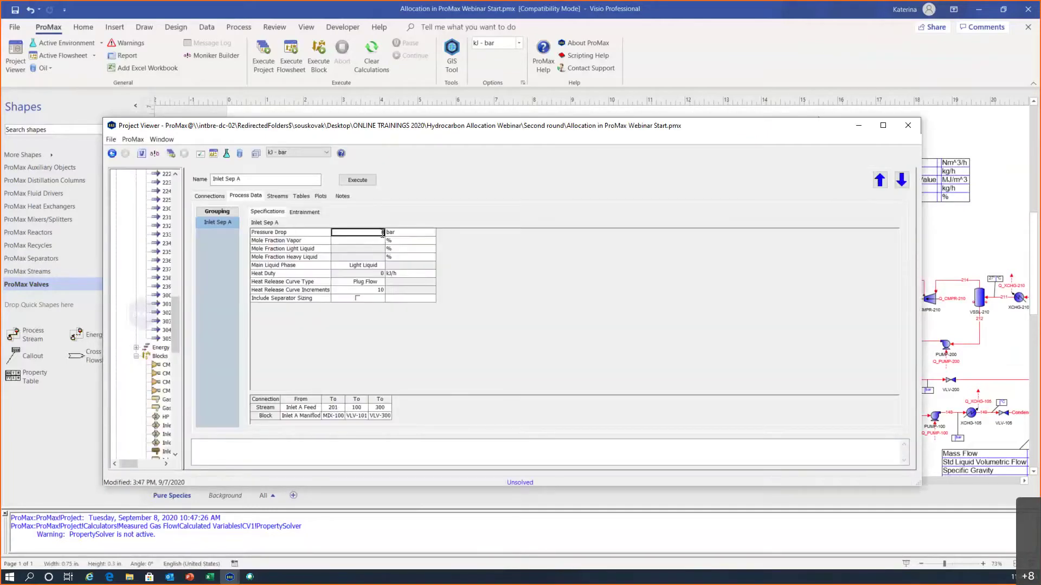
{"action": "key", "text": "Return"}
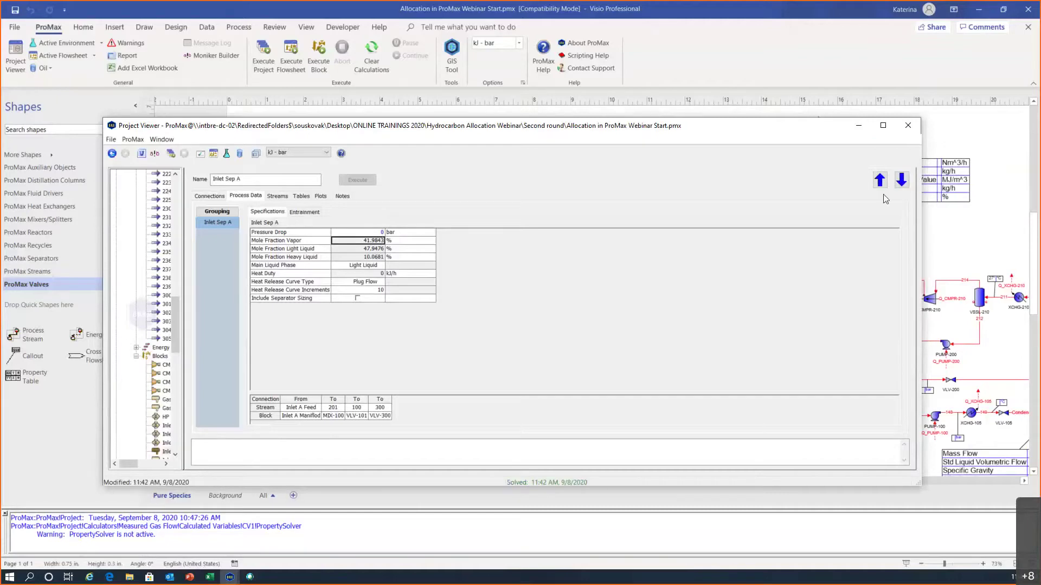
{"action": "left_click", "coordinate": [908, 125]}
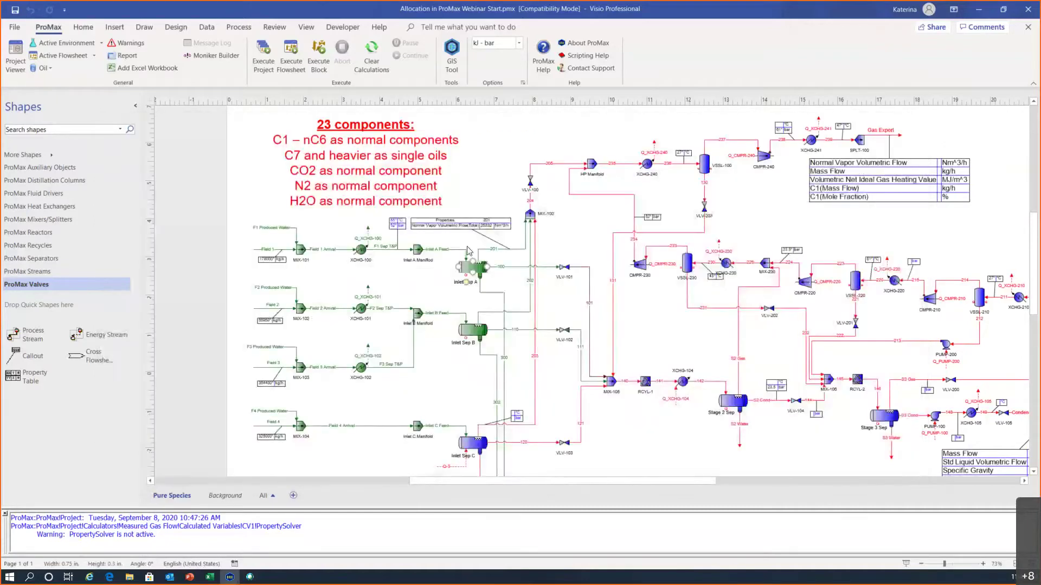
Set stream 203, the gas outlet of Inlet Sep C, to a temperature of 55 °C and a pressure of 52 bar.
{"action": "scroll", "coordinate": [599, 307], "scroll_direction": "down", "scroll_amount": 3}
{"action": "scroll", "coordinate": [598, 307], "scroll_direction": "down", "scroll_amount": 1}
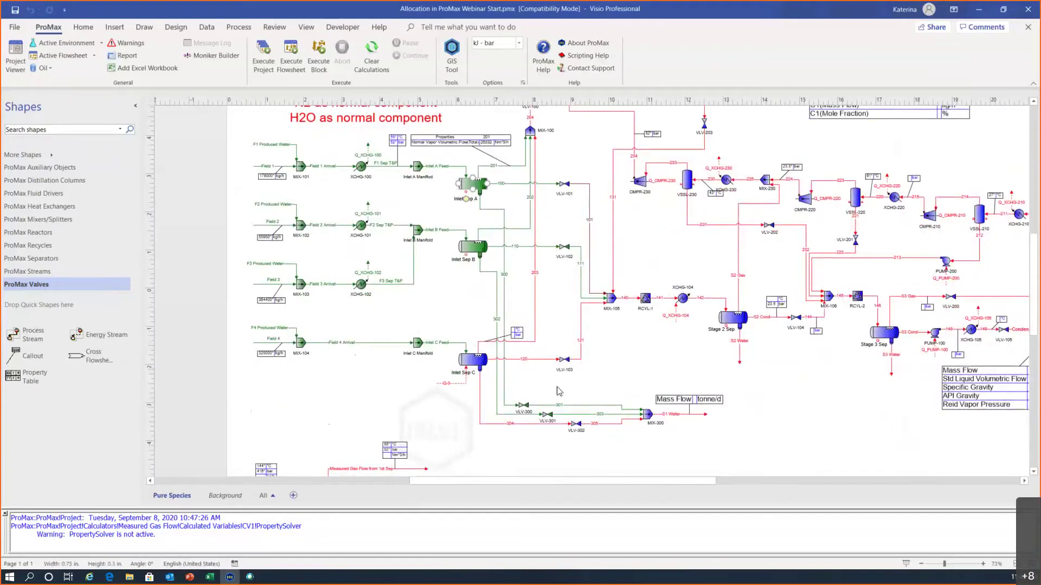
{"action": "scroll", "coordinate": [559, 387], "scroll_direction": "down", "scroll_amount": 1}
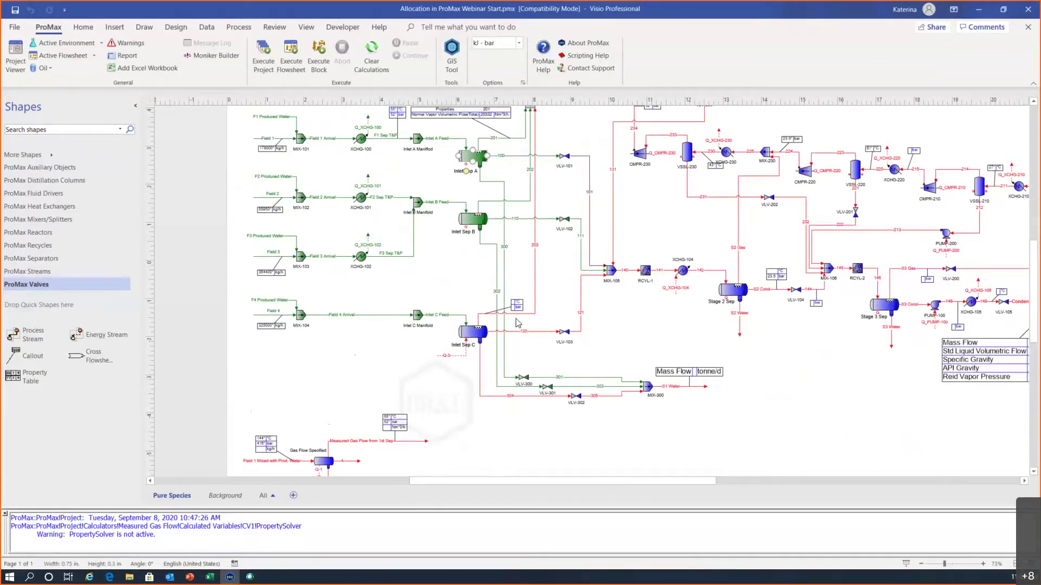
{"action": "mouse_move", "coordinate": [528, 316]}
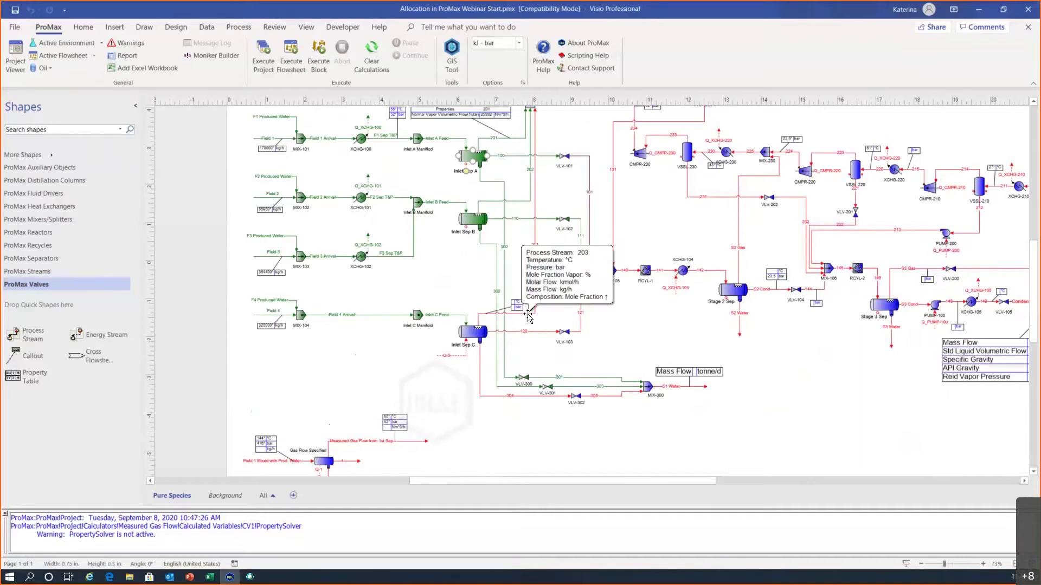
{"action": "double_click", "coordinate": [528, 316]}
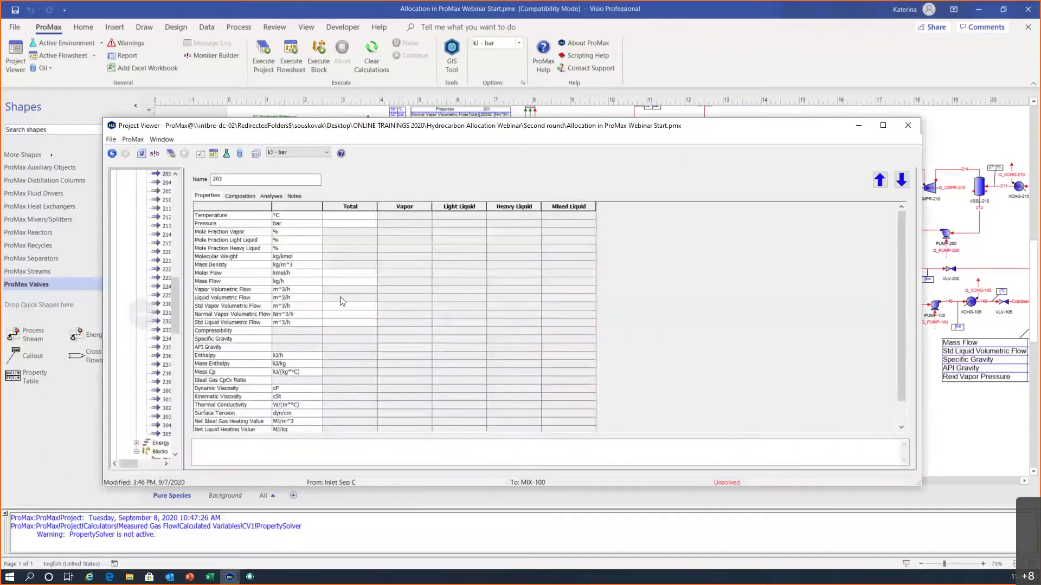
{"action": "left_click", "coordinate": [478, 231]}
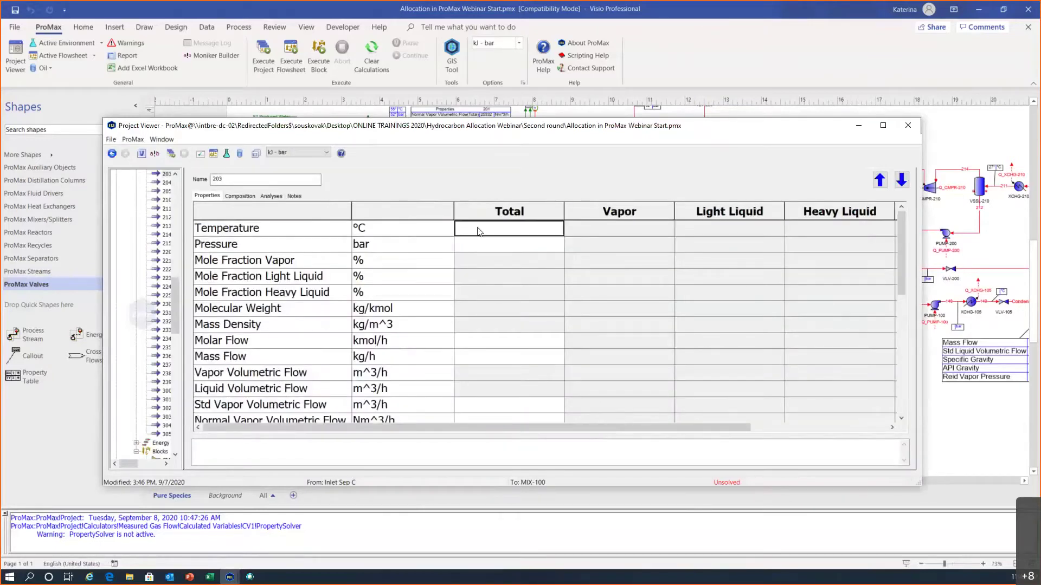
{"action": "type", "text": "55"}
{"action": "key", "text": "Return"}
{"action": "type", "text": "52"}
{"action": "key", "text": "Return"}
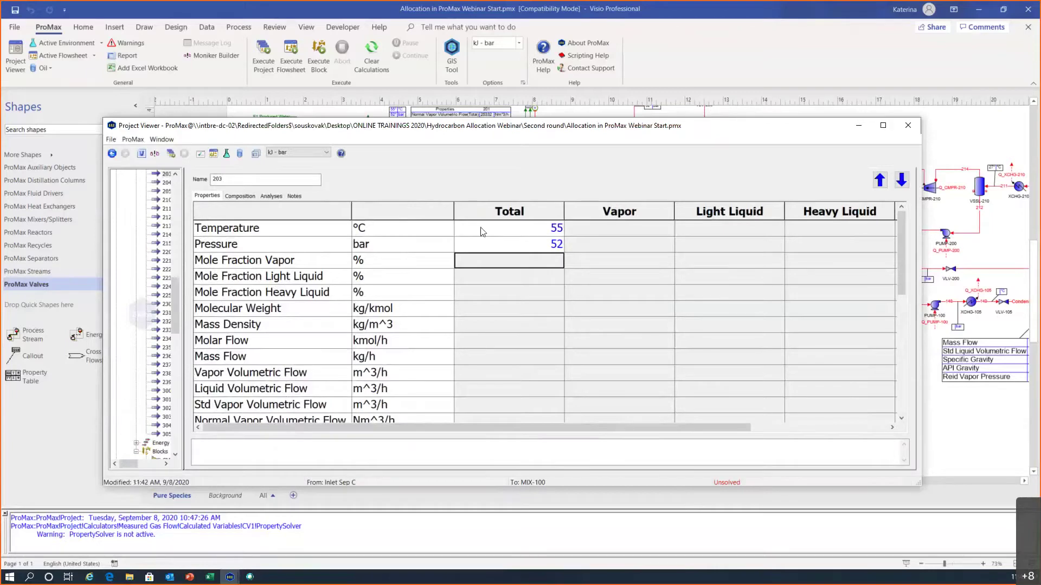
{"action": "left_click", "coordinate": [907, 126]}
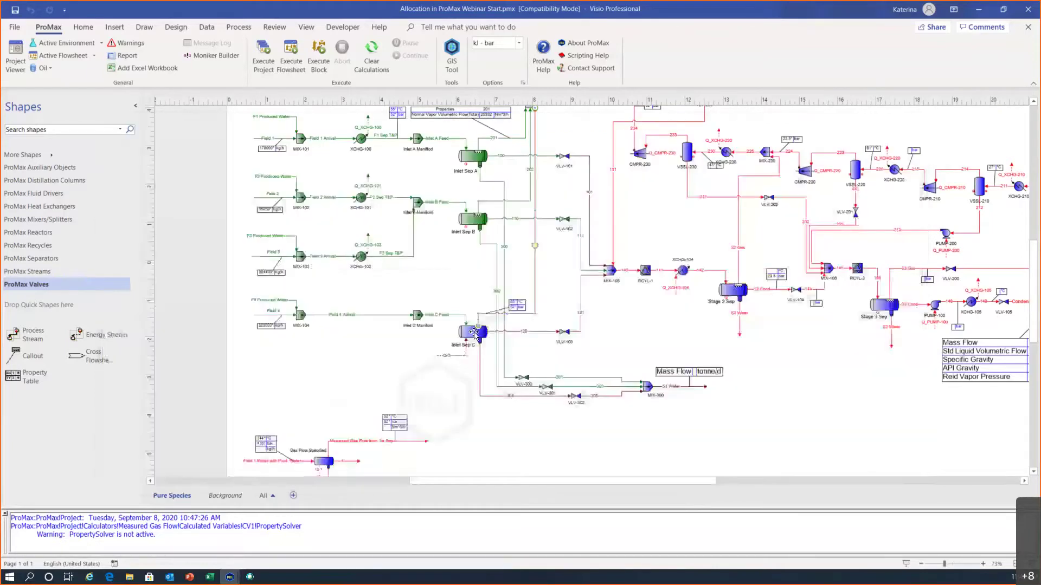
Execute the Inlet Sep C block and the condensate valves VLV-101, VLV-102 and VLV-103 downstream of the inlet separators.
{"action": "left_click", "coordinate": [321, 61]}
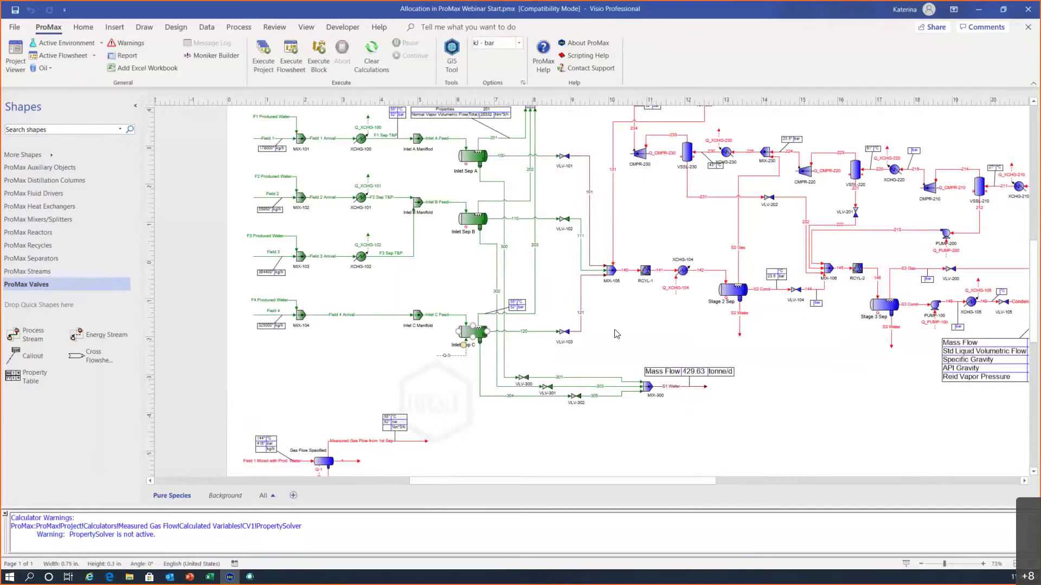
{"action": "scroll", "coordinate": [616, 334], "scroll_direction": "up", "scroll_amount": 2}
{"action": "left_click_drag", "start_coordinate": [544, 175], "coordinate": [587, 416]}
{"action": "left_click", "coordinate": [319, 65]}
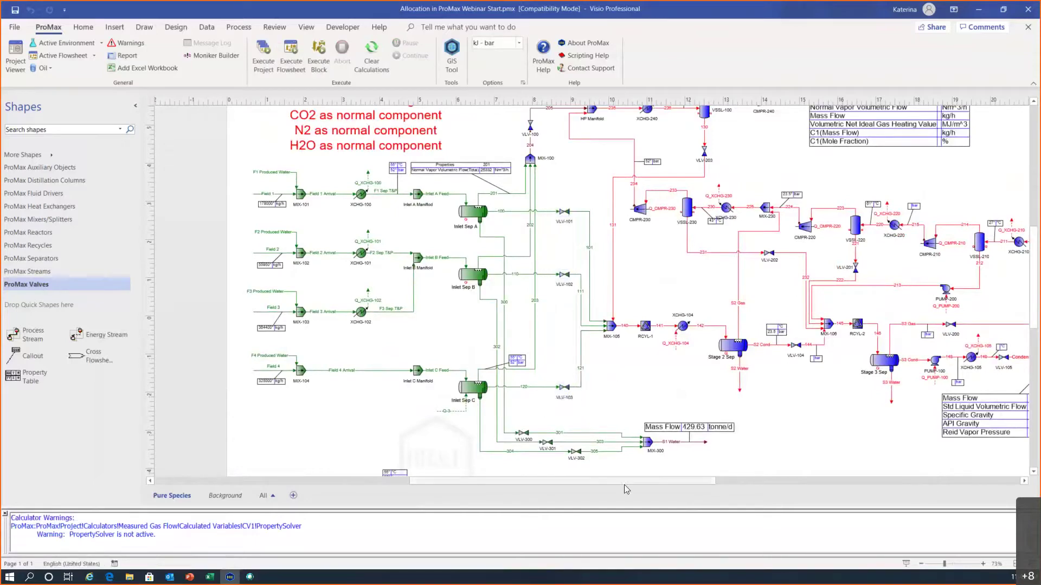
Examine the recycle arrangement around MIX-105 and RCYL-1, including the properties of stream 141.
{"action": "scroll", "coordinate": [624, 485], "scroll_direction": "right", "scroll_amount": 3}
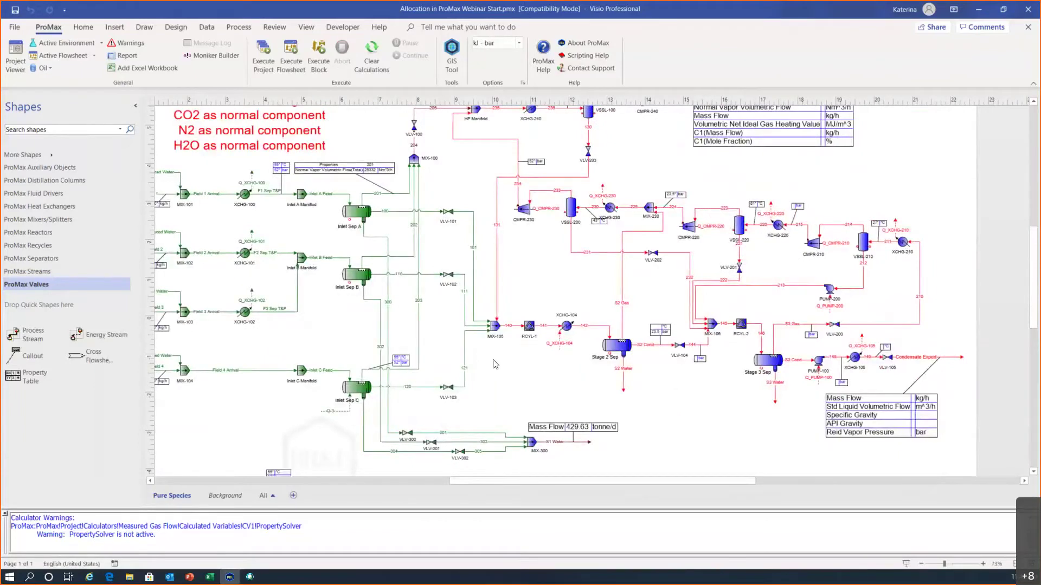
{"action": "scroll", "coordinate": [495, 365], "scroll_direction": "up", "scroll_amount": 5}
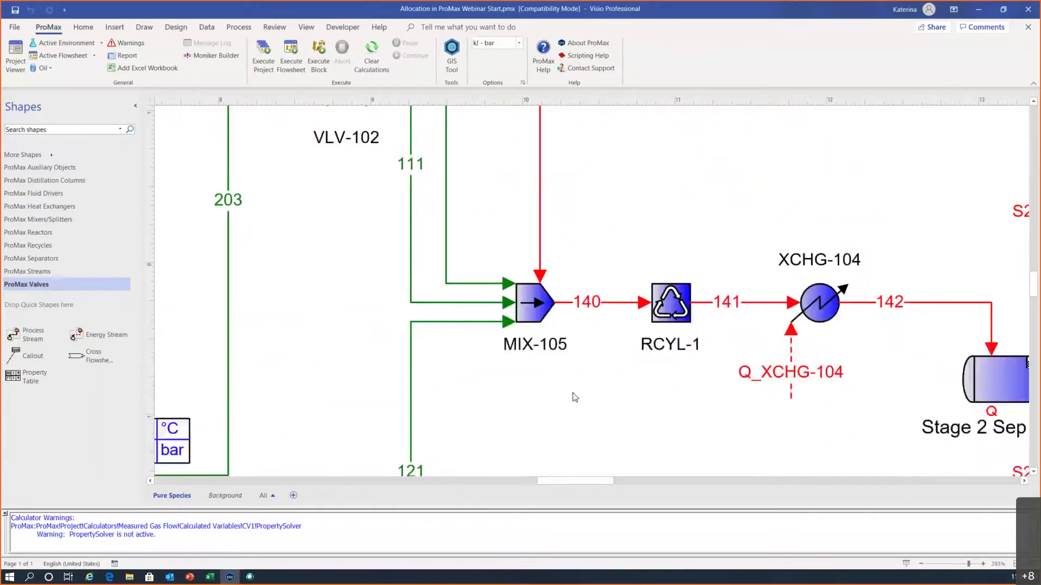
{"action": "scroll", "coordinate": [575, 398], "scroll_direction": "down", "scroll_amount": 3}
{"action": "scroll", "coordinate": [573, 482], "scroll_direction": "right", "scroll_amount": 3}
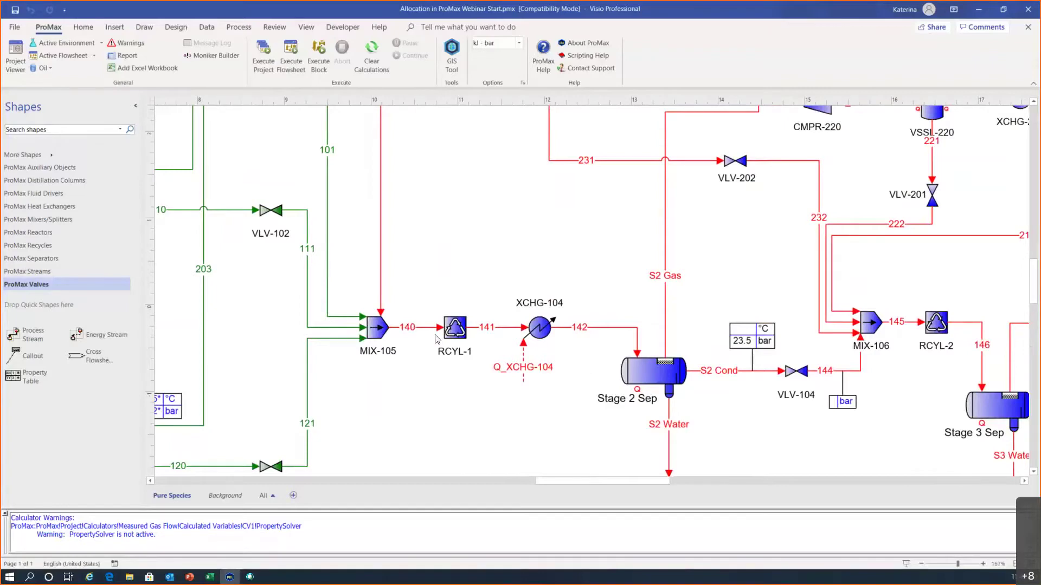
{"action": "scroll", "coordinate": [436, 339], "scroll_direction": "down", "scroll_amount": 5, "text": "ctrl"}
{"action": "scroll", "coordinate": [408, 292], "scroll_direction": "up", "scroll_amount": 1}
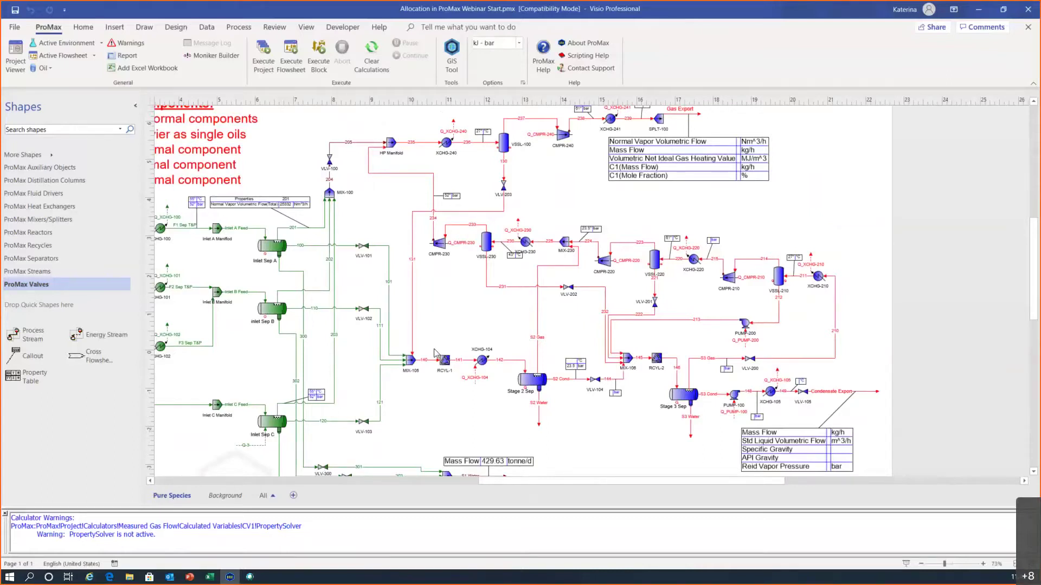
{"action": "mouse_move", "coordinate": [439, 355]}
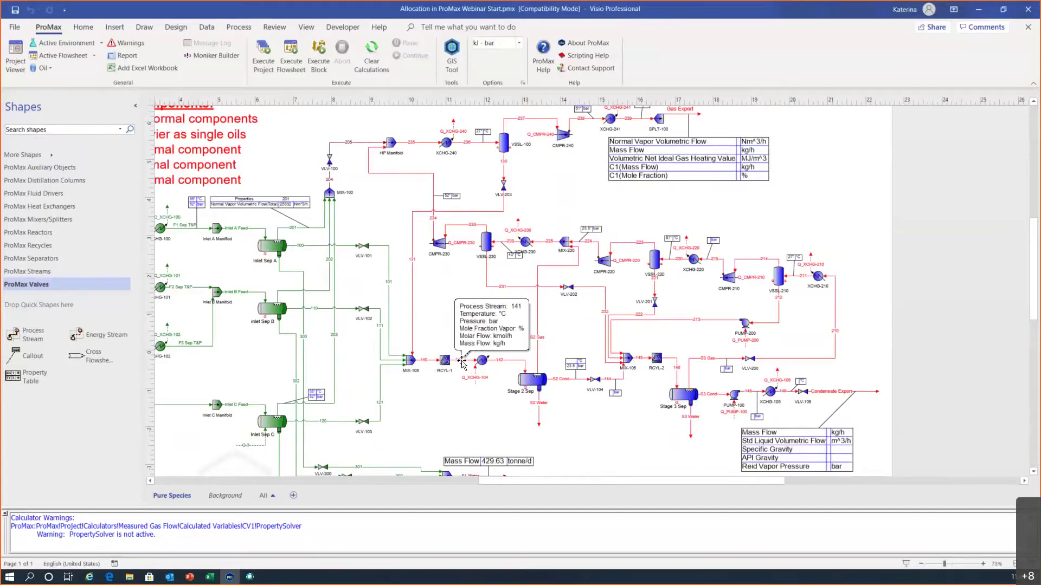
{"action": "double_click", "coordinate": [461, 363]}
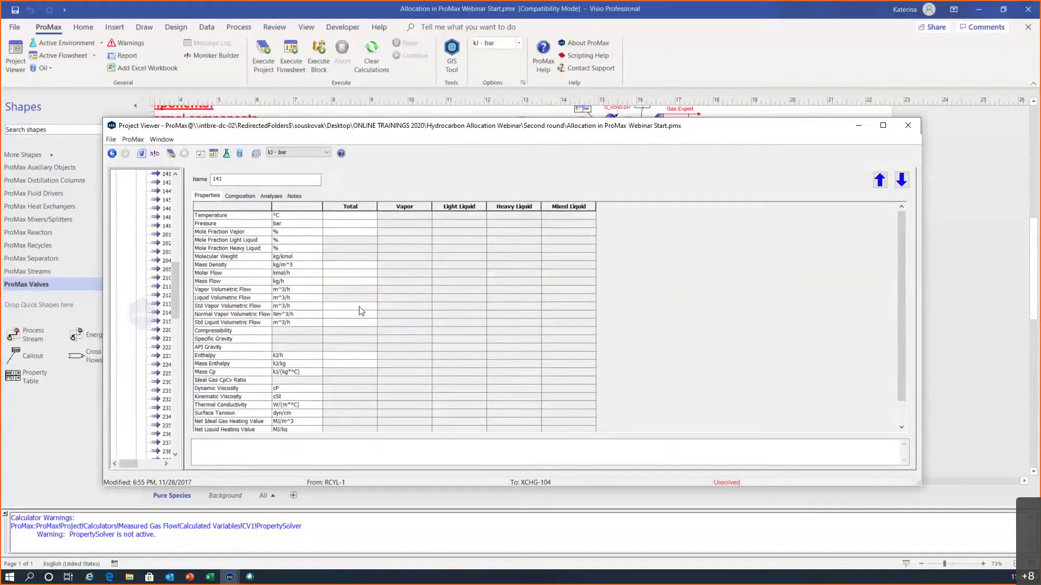
{"action": "left_click", "coordinate": [908, 126]}
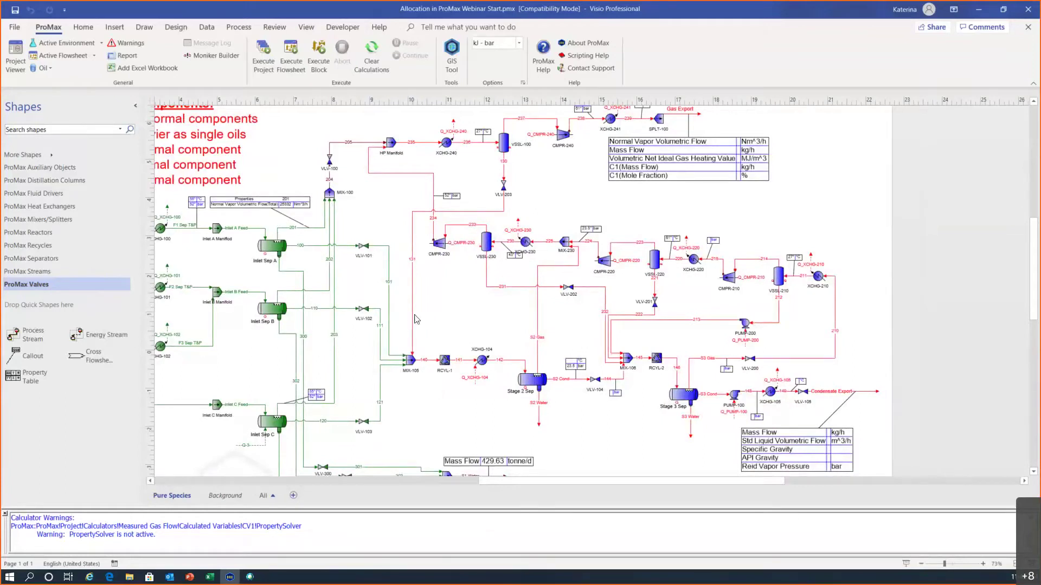
Disconnect stream 131 from the MIX-105 inlet and execute the RCYL-1 recycle block.
{"action": "mouse_move", "coordinate": [413, 316]}
{"action": "left_click", "coordinate": [415, 347]}
{"action": "left_click_drag", "start_coordinate": [416, 347], "coordinate": [417, 341]}
{"action": "left_click", "coordinate": [445, 360]}
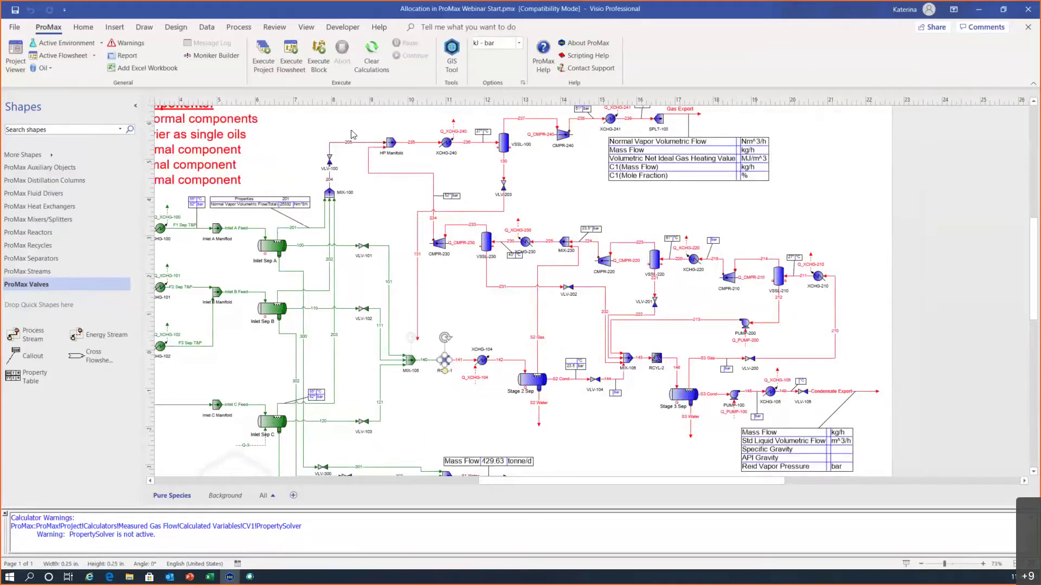
{"action": "left_click", "coordinate": [314, 59]}
{"action": "mouse_move", "coordinate": [395, 358]}
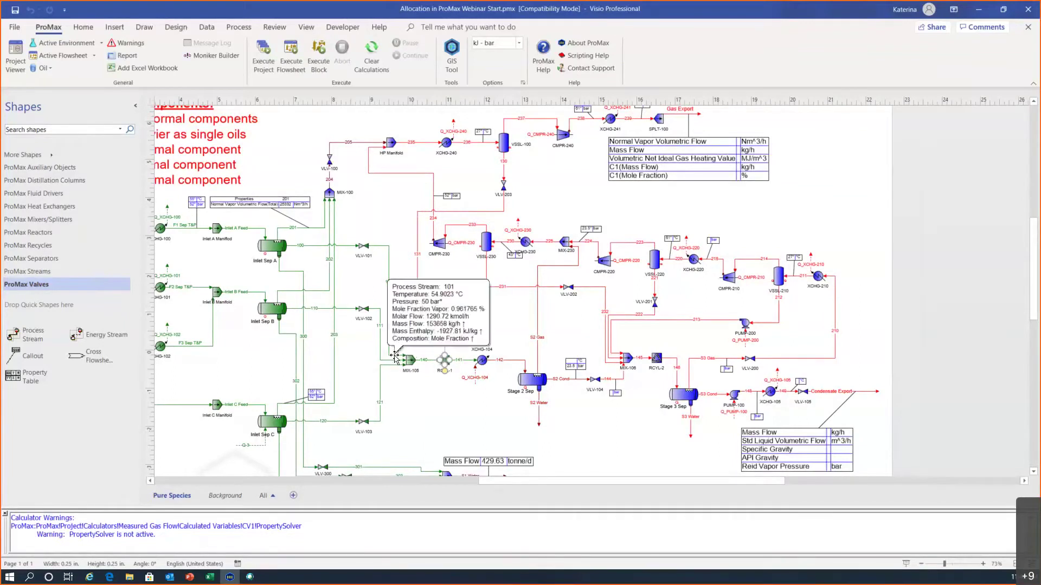
{"action": "left_click", "coordinate": [461, 367]}
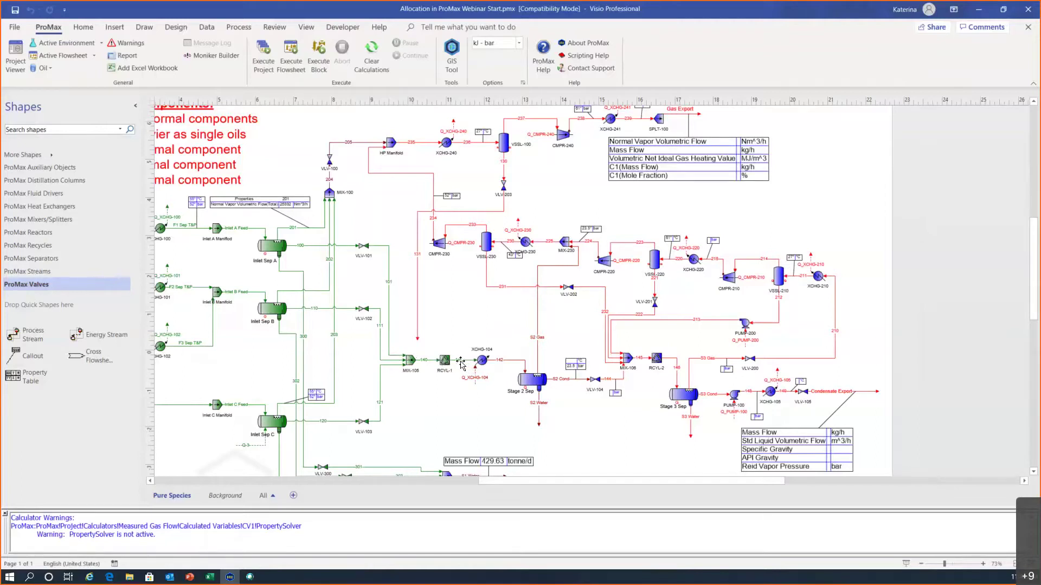
Execute the XCHG-104 exchanger and the Stage 2 Sep separator individually.
{"action": "mouse_move", "coordinate": [462, 362]}
{"action": "left_click_drag", "start_coordinate": [522, 482], "coordinate": [536, 481]}
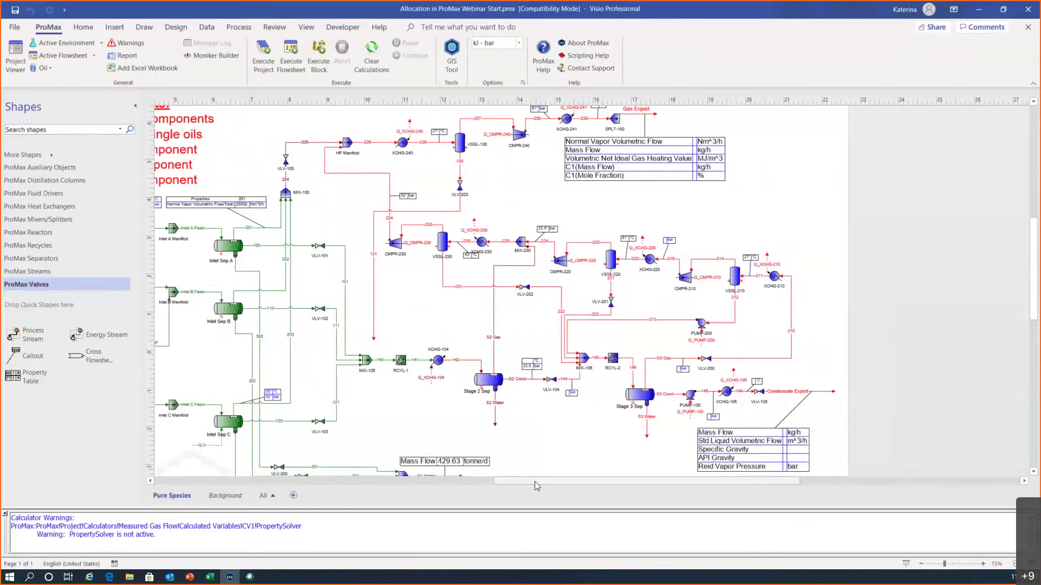
{"action": "left_click", "coordinate": [439, 361]}
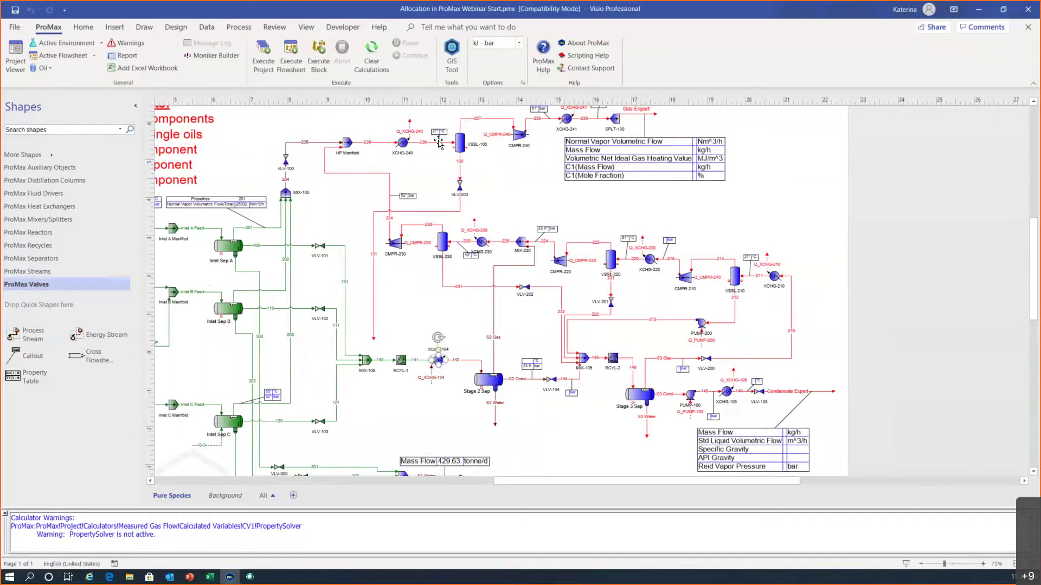
{"action": "left_click", "coordinate": [319, 55]}
{"action": "left_click", "coordinate": [489, 379]}
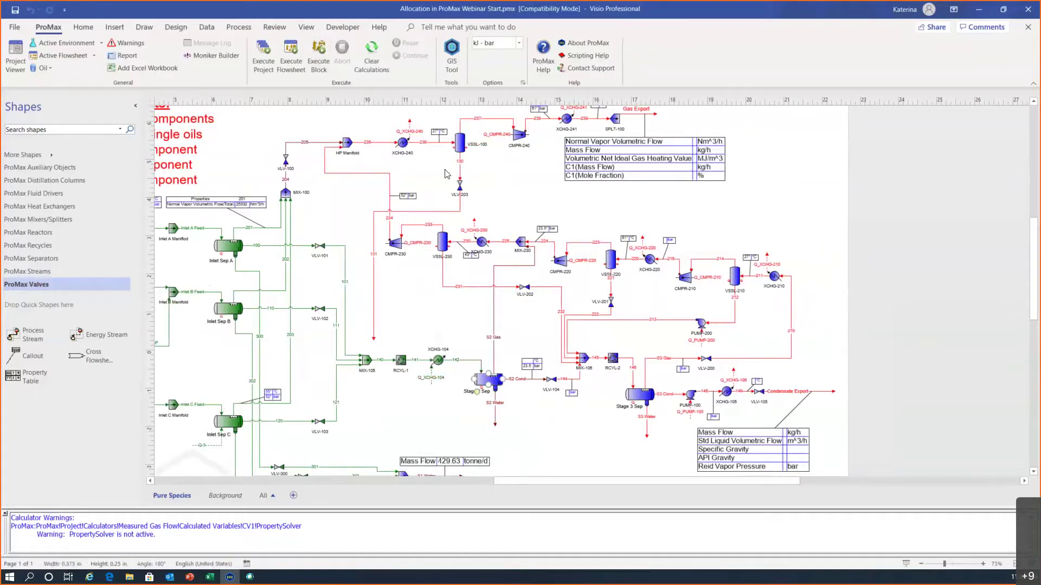
{"action": "left_click", "coordinate": [319, 64]}
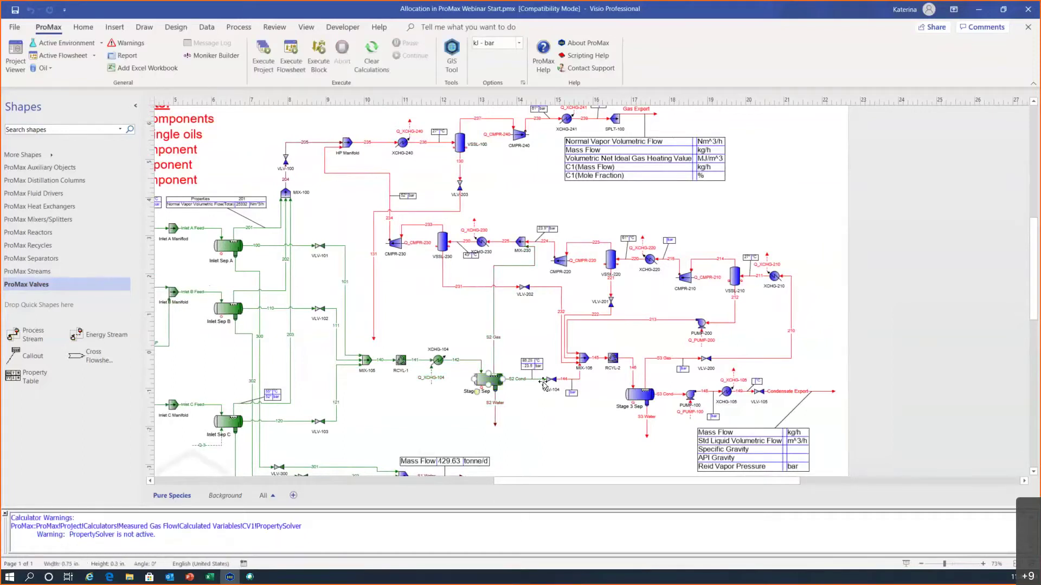
Set the pressure of stream 144, between VLV-104 and MIX-106, to 2 bar.
{"action": "scroll", "coordinate": [590, 401], "scroll_direction": "up", "scroll_amount": 4, "text": "ctrl"}
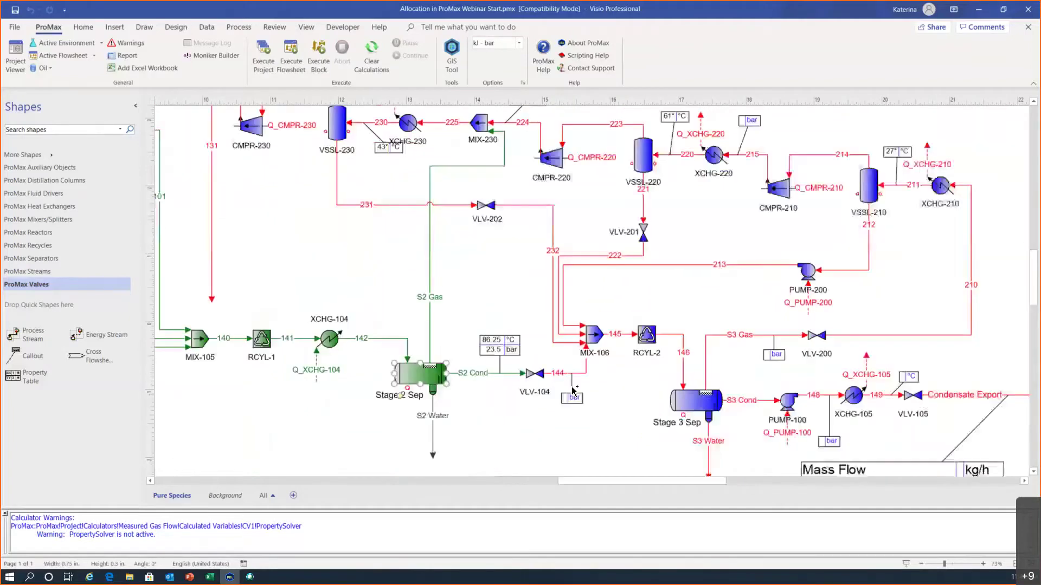
{"action": "left_click", "coordinate": [525, 372]}
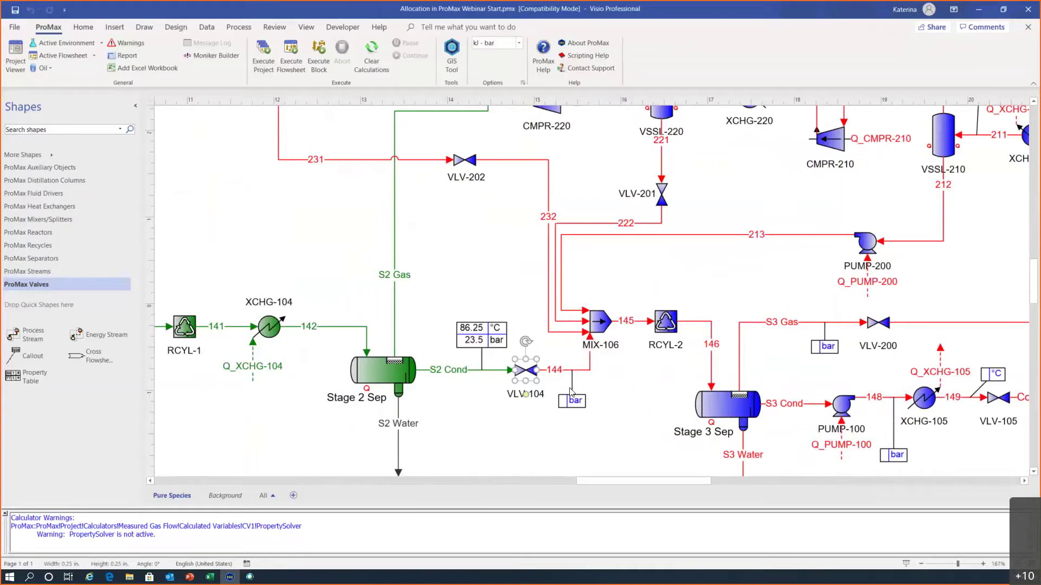
{"action": "left_click", "coordinate": [558, 369]}
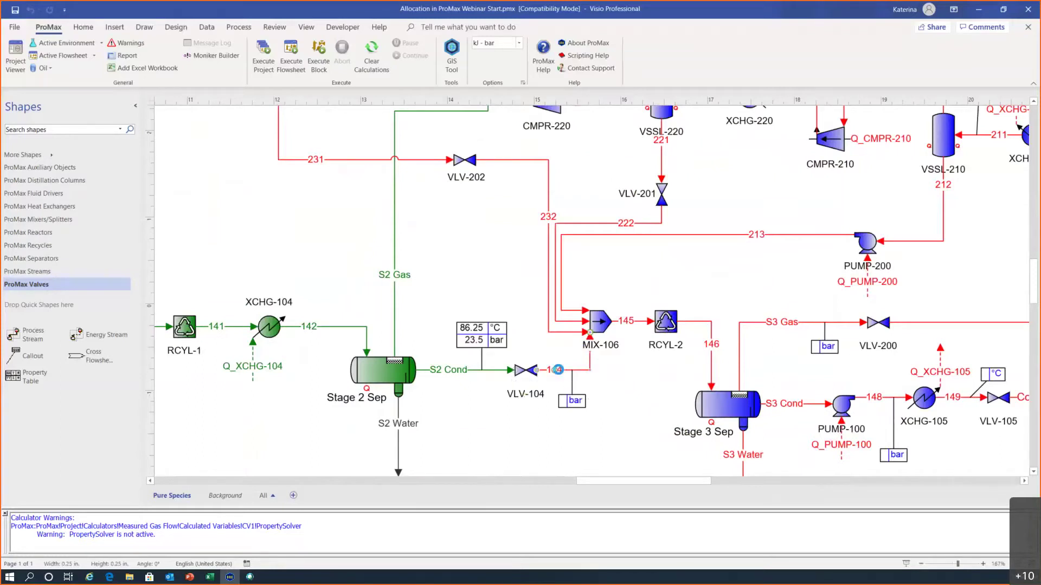
{"action": "double_click", "coordinate": [559, 369]}
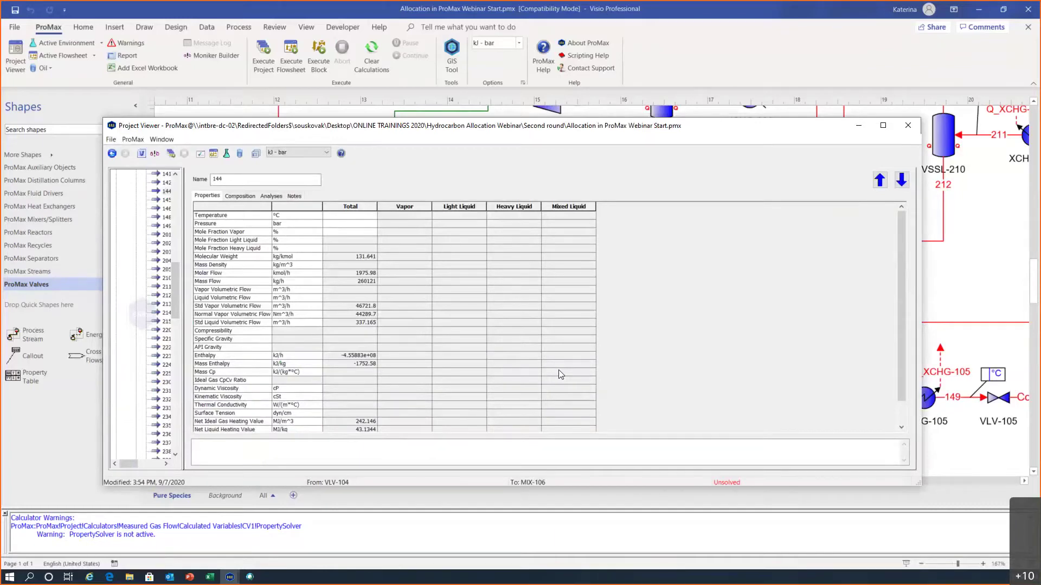
{"action": "left_click", "coordinate": [354, 224]}
{"action": "type", "text": "2"}
{"action": "key", "text": "Return"}
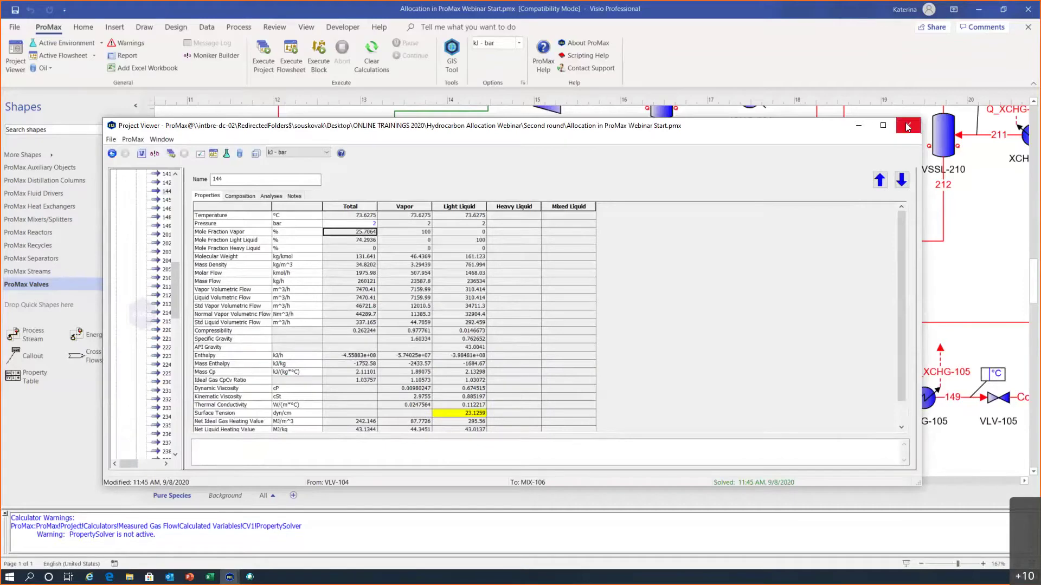
{"action": "left_click", "coordinate": [907, 128]}
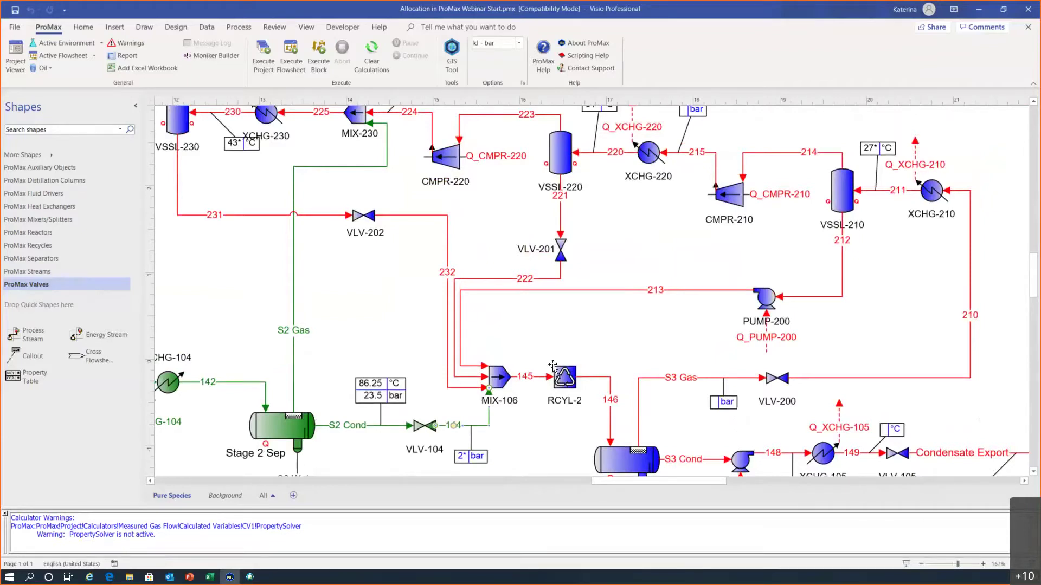
Disconnect streams 213, 222 and 232 from the inlets of mixer MIX-106.
{"action": "left_click", "coordinate": [484, 366]}
{"action": "left_click_drag", "start_coordinate": [474, 366], "coordinate": [477, 343]}
{"action": "left_click", "coordinate": [485, 377]}
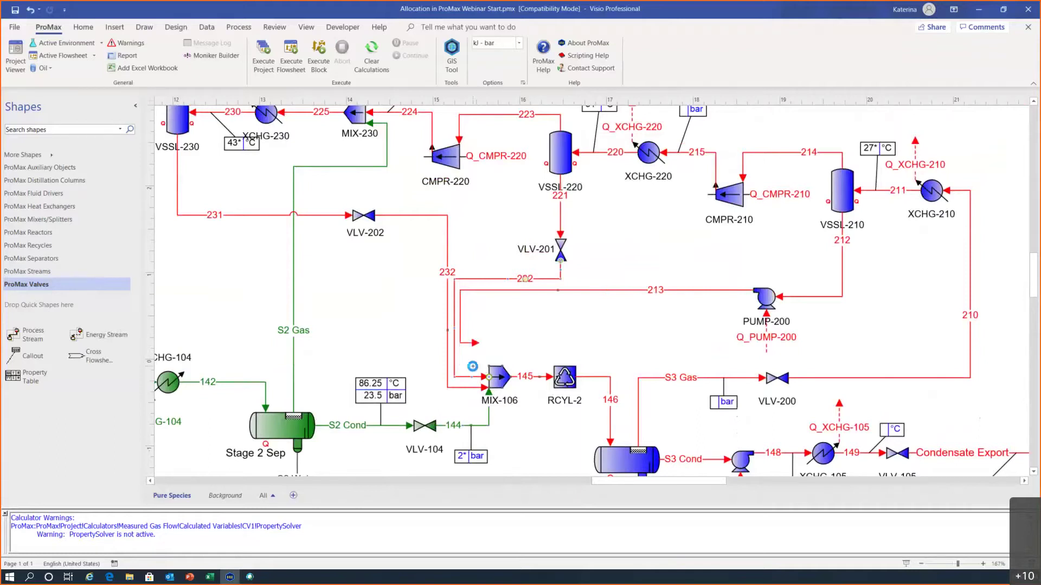
{"action": "left_click_drag", "start_coordinate": [484, 388], "coordinate": [476, 381]}
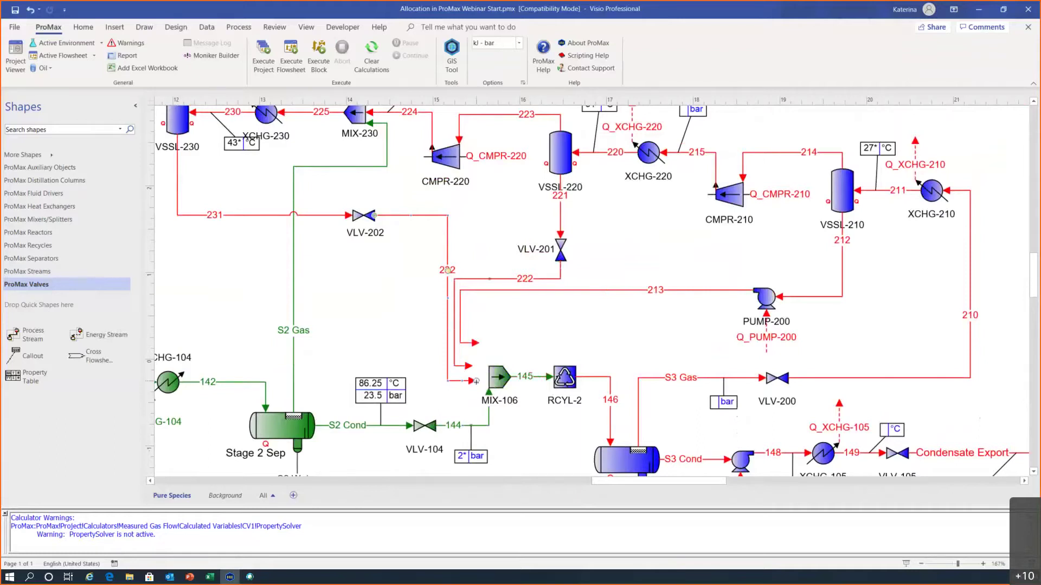
Execute the RCYL-2 recycle block downstream of mixer MIX-106.
{"action": "left_click", "coordinate": [567, 378]}
{"action": "left_click", "coordinate": [314, 57]}
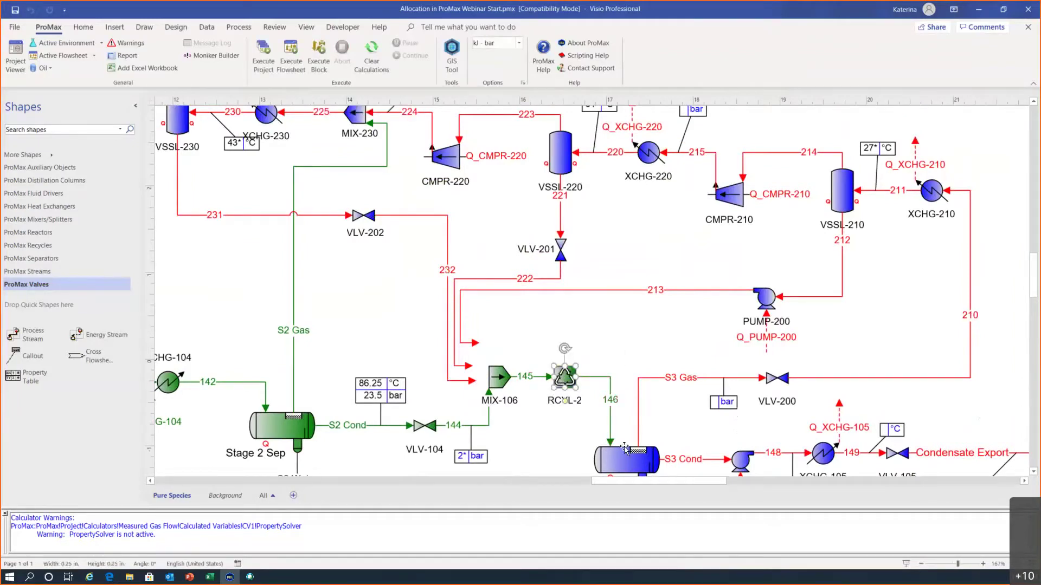
Set the pressure of the S3 Gas stream to 1.8 bar and execute the Stage 3 Sep separator.
{"action": "scroll", "coordinate": [650, 432], "scroll_direction": "down", "scroll_amount": 2}
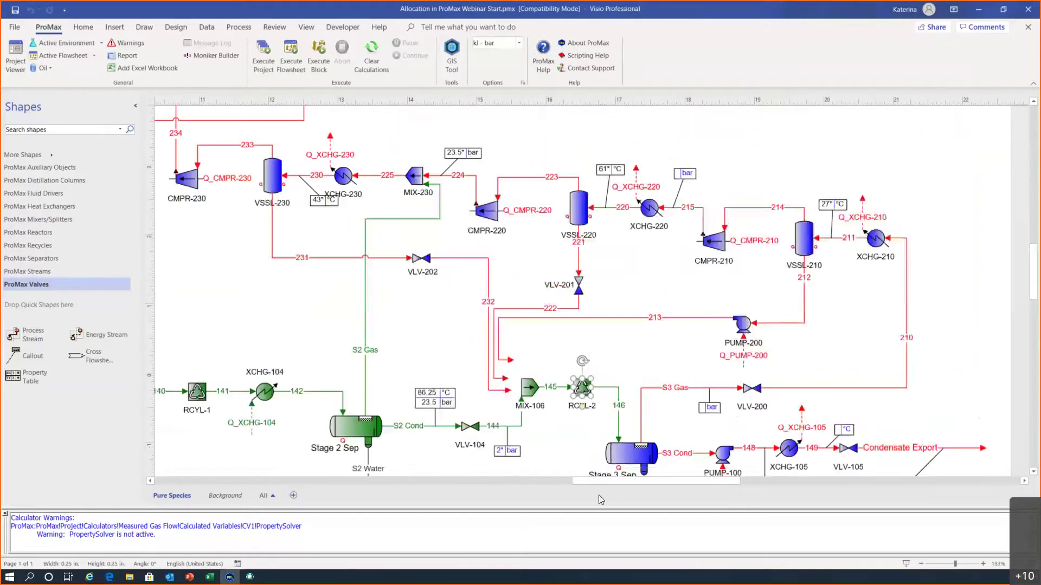
{"action": "scroll", "coordinate": [599, 391], "scroll_direction": "down", "scroll_amount": 3}
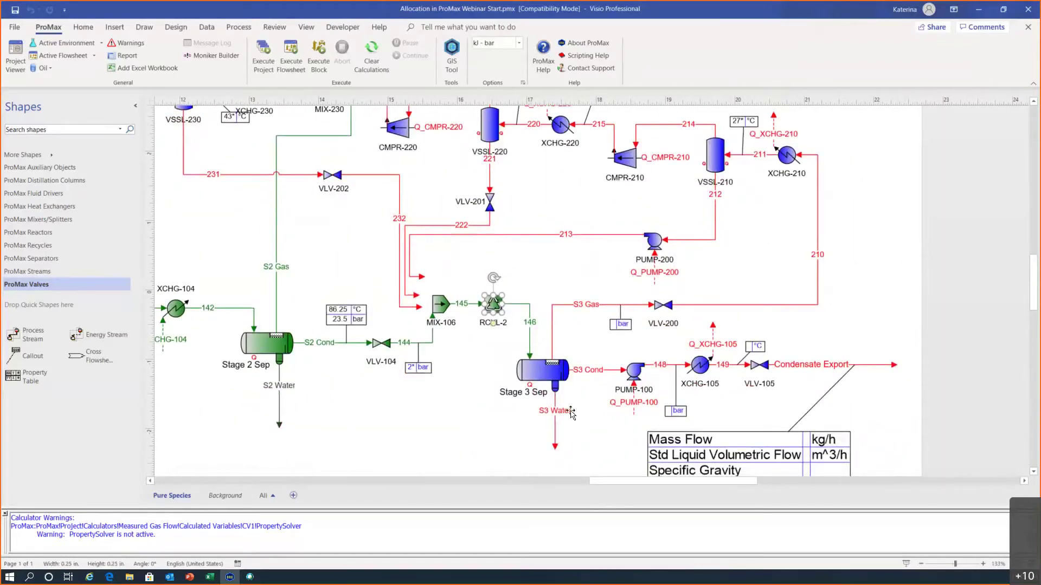
{"action": "double_click", "coordinate": [599, 307]}
{"action": "left_click", "coordinate": [355, 223]}
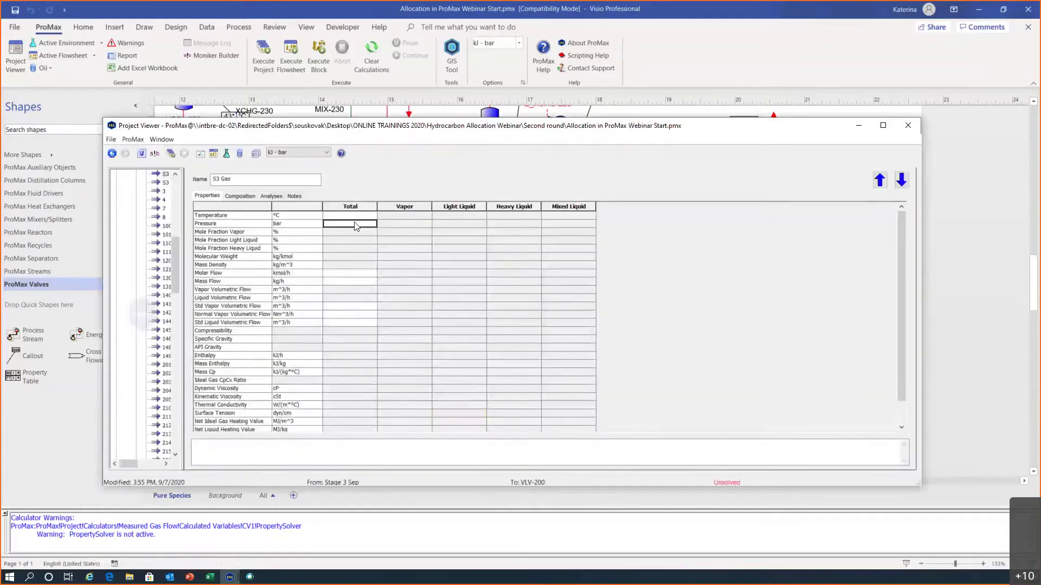
{"action": "type", "text": "1.8"}
{"action": "key", "text": "Return"}
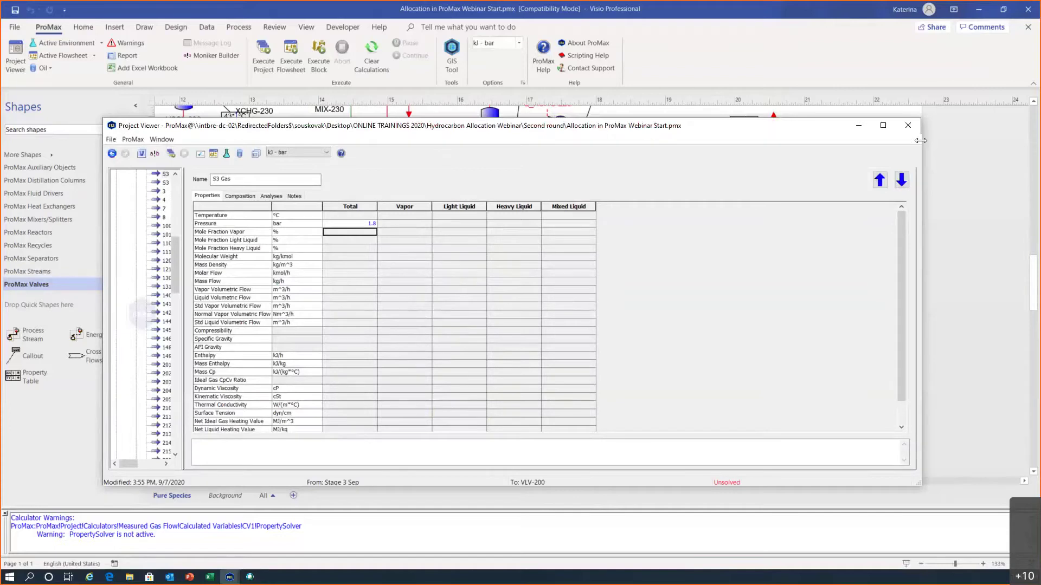
{"action": "left_click", "coordinate": [914, 125]}
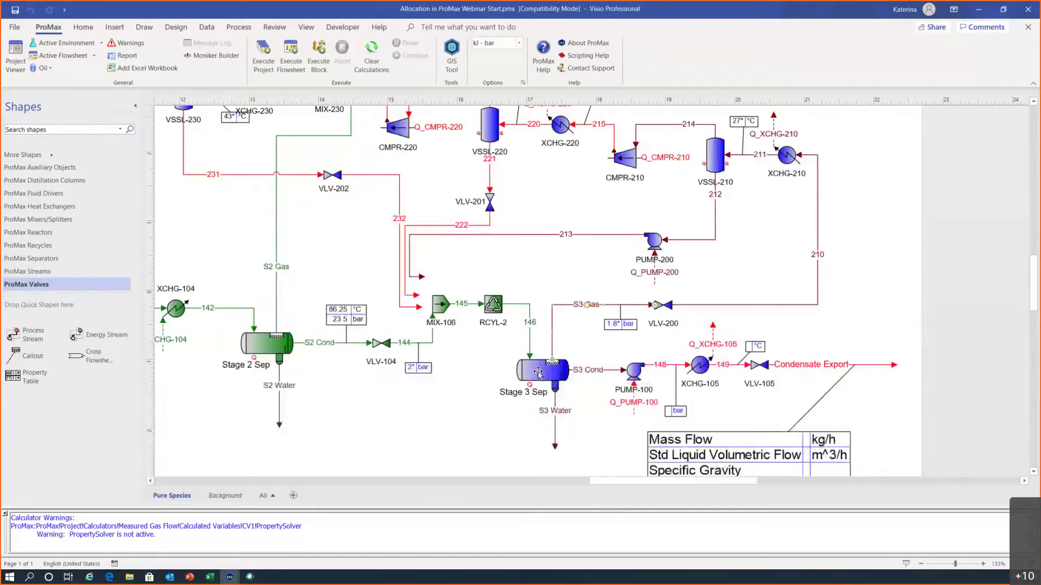
{"action": "left_click", "coordinate": [326, 64]}
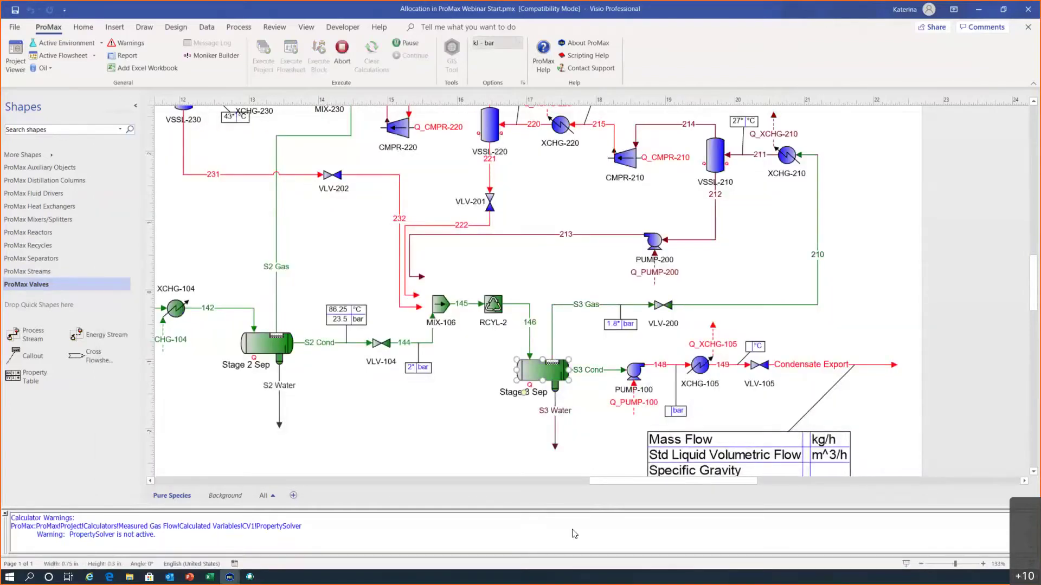
Set the pressure of stream 148, between PUMP-100 and XCHG-105, to 3 bar.
{"action": "left_click_drag", "start_coordinate": [609, 480], "coordinate": [637, 480]}
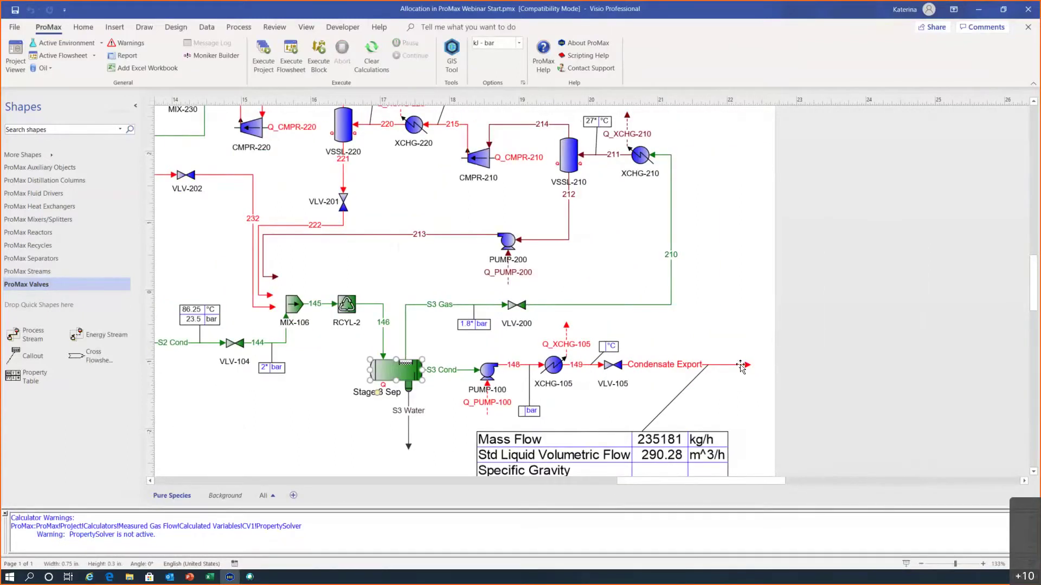
{"action": "left_click_drag", "start_coordinate": [632, 481], "coordinate": [636, 481]}
{"action": "scroll", "coordinate": [603, 400], "scroll_direction": "down", "scroll_amount": 1}
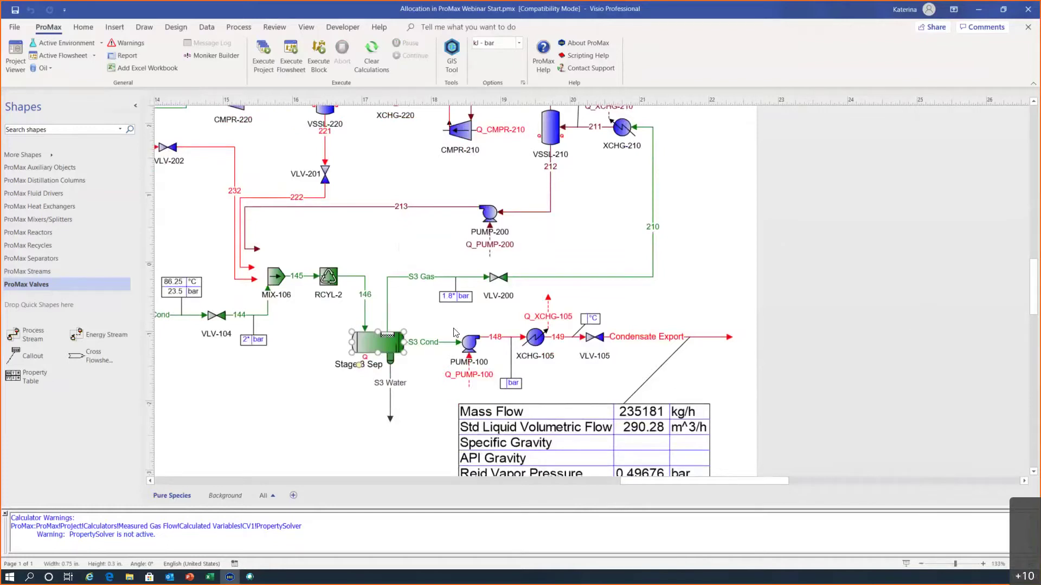
{"action": "left_click", "coordinate": [498, 338]}
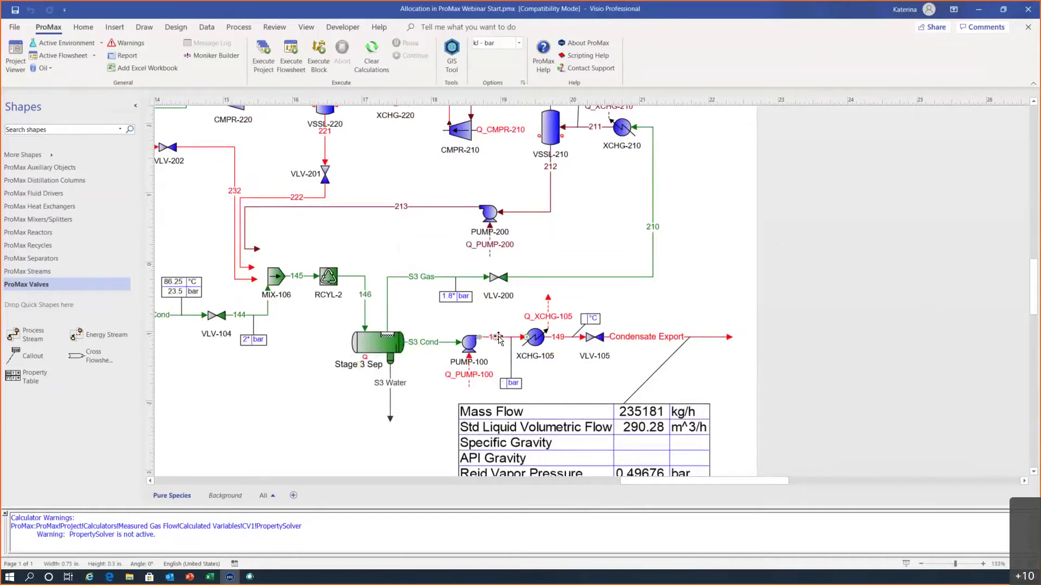
{"action": "double_click", "coordinate": [499, 338]}
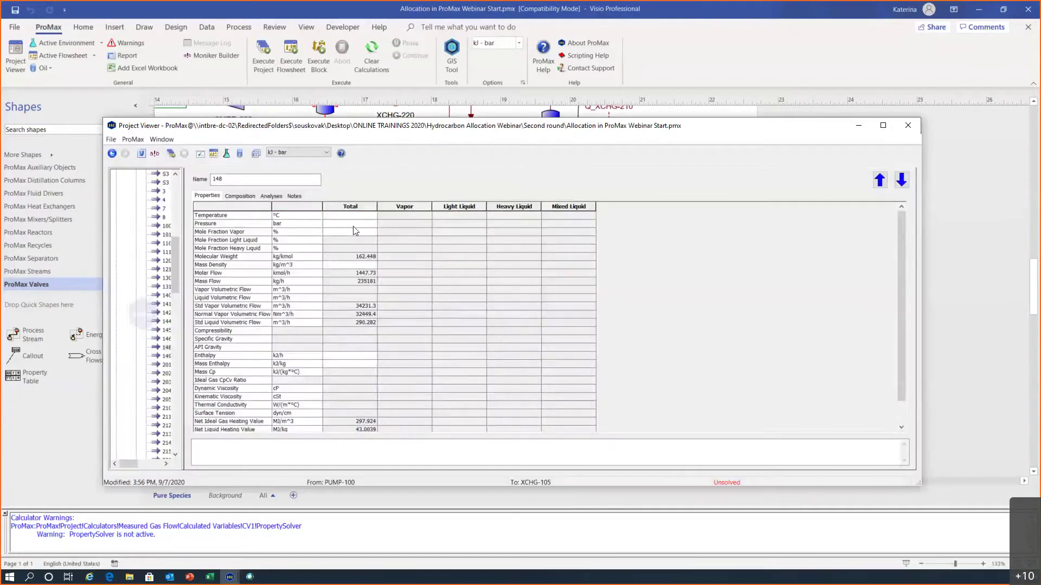
{"action": "left_click", "coordinate": [353, 226]}
{"action": "key", "text": "Return"}
{"action": "left_click", "coordinate": [913, 132]}
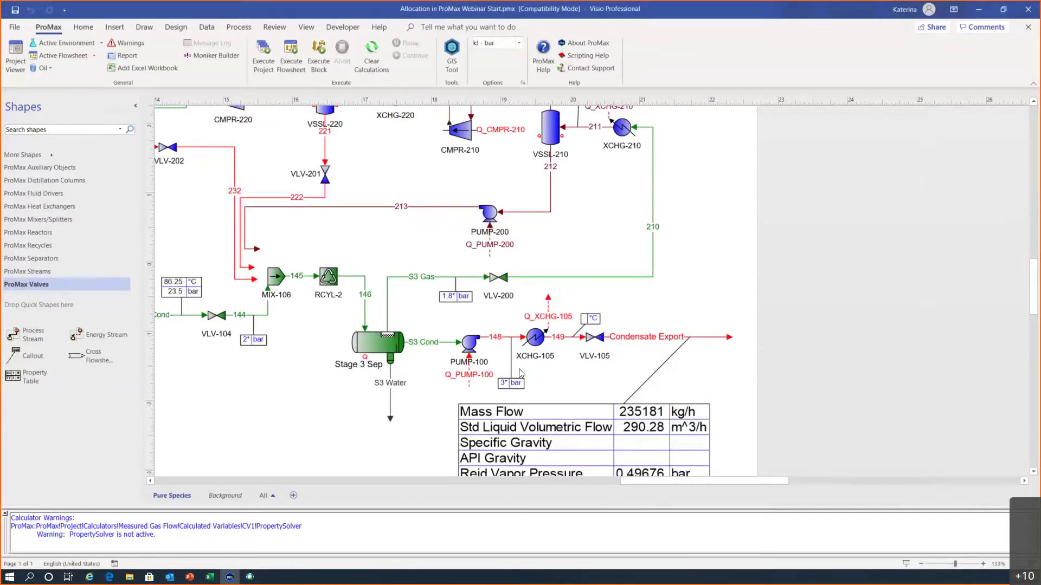
Set the overall efficiency of PUMP-100 to 70% and execute the pump.
{"action": "scroll", "coordinate": [616, 456], "scroll_direction": "left", "scroll_amount": 2}
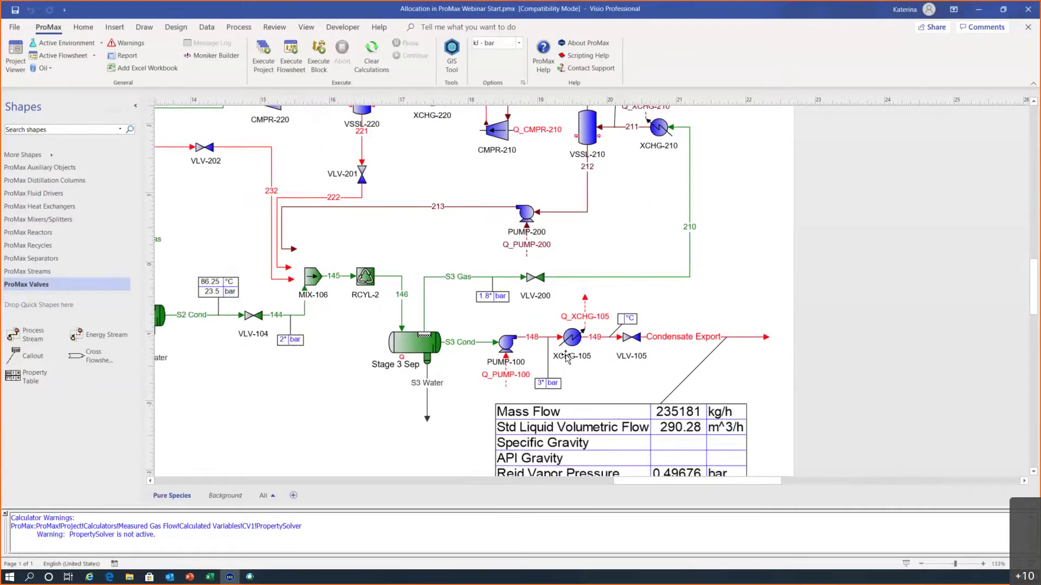
{"action": "scroll", "coordinate": [536, 341], "scroll_direction": "down", "scroll_amount": 1}
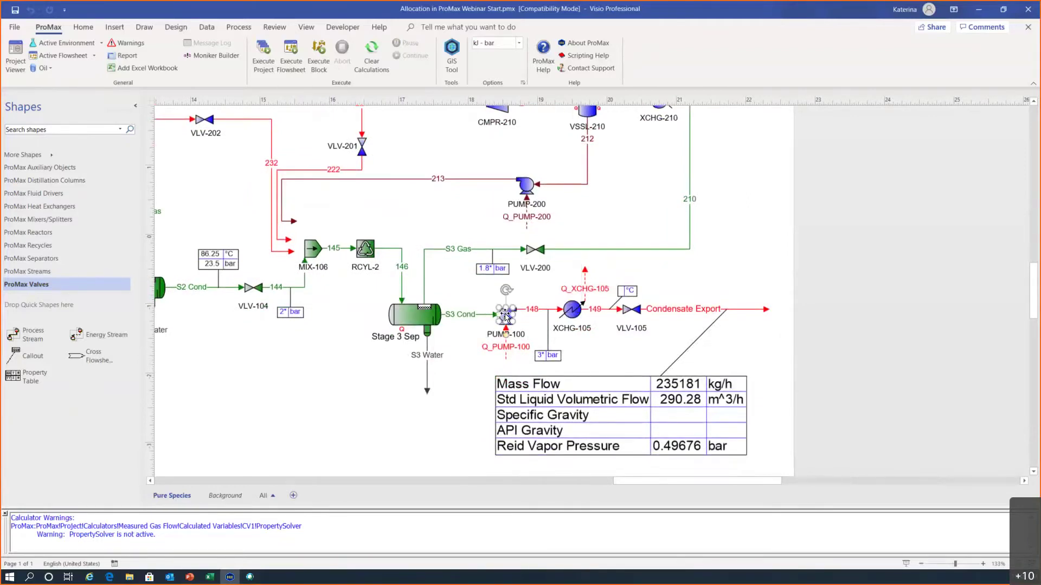
{"action": "double_click", "coordinate": [505, 313]}
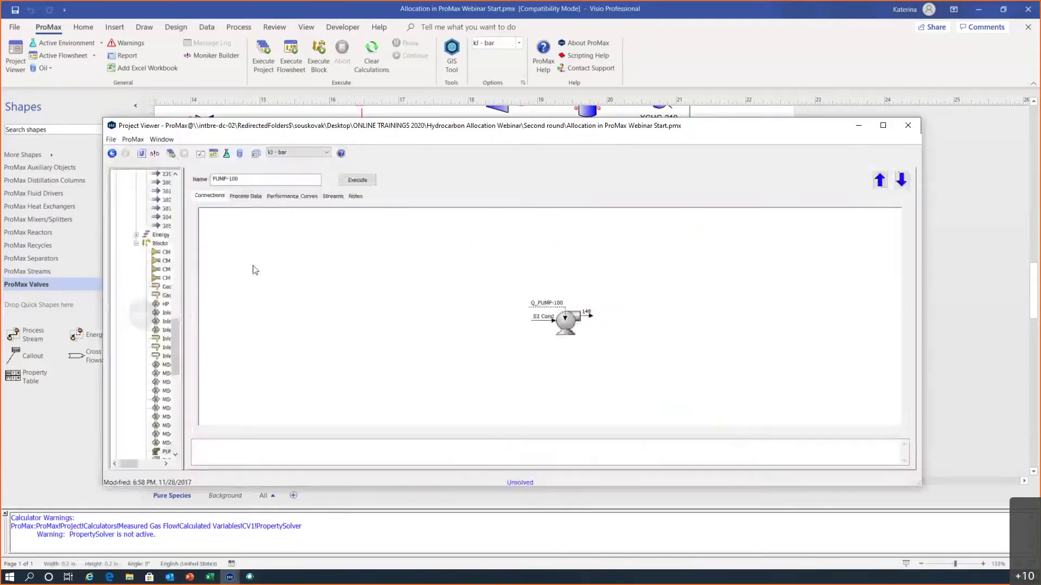
{"action": "left_click", "coordinate": [259, 198]}
{"action": "left_click", "coordinate": [281, 213]}
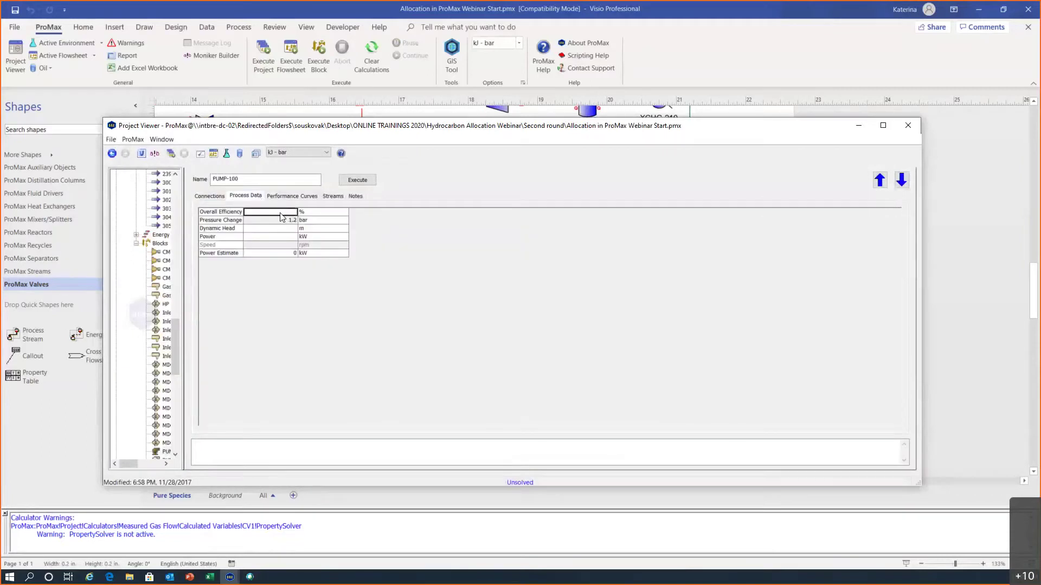
{"action": "type", "text": "70"}
{"action": "key", "text": "Return"}
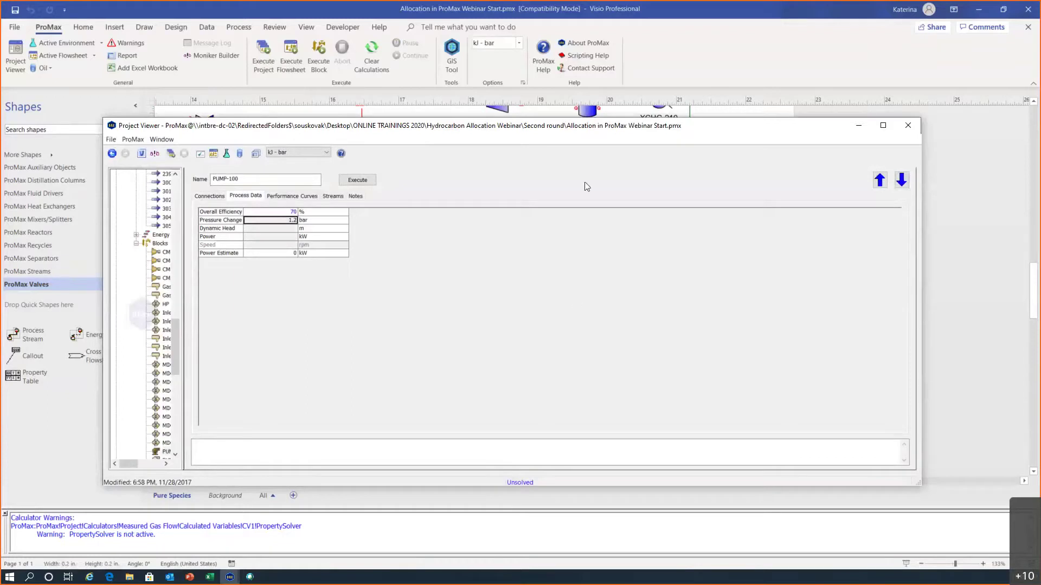
{"action": "left_click", "coordinate": [908, 125]}
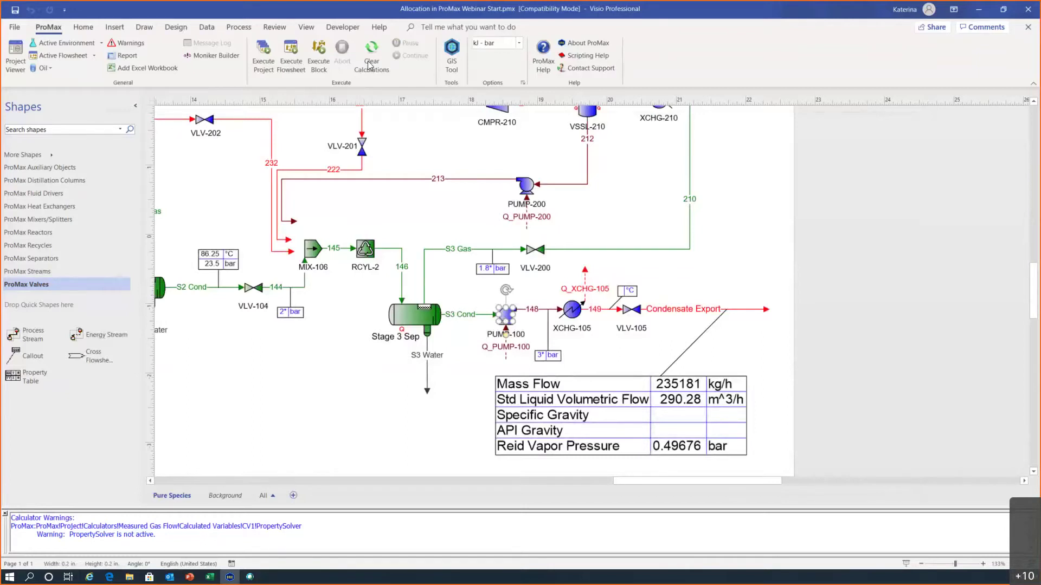
{"action": "left_click", "coordinate": [318, 63]}
Set the temperature of stream 149, between XCHG-105 and VLV-105, to 41 °C.
{"action": "double_click", "coordinate": [594, 313]}
{"action": "left_click", "coordinate": [355, 216]}
{"action": "type", "text": "41"}
{"action": "key", "text": "Return"}
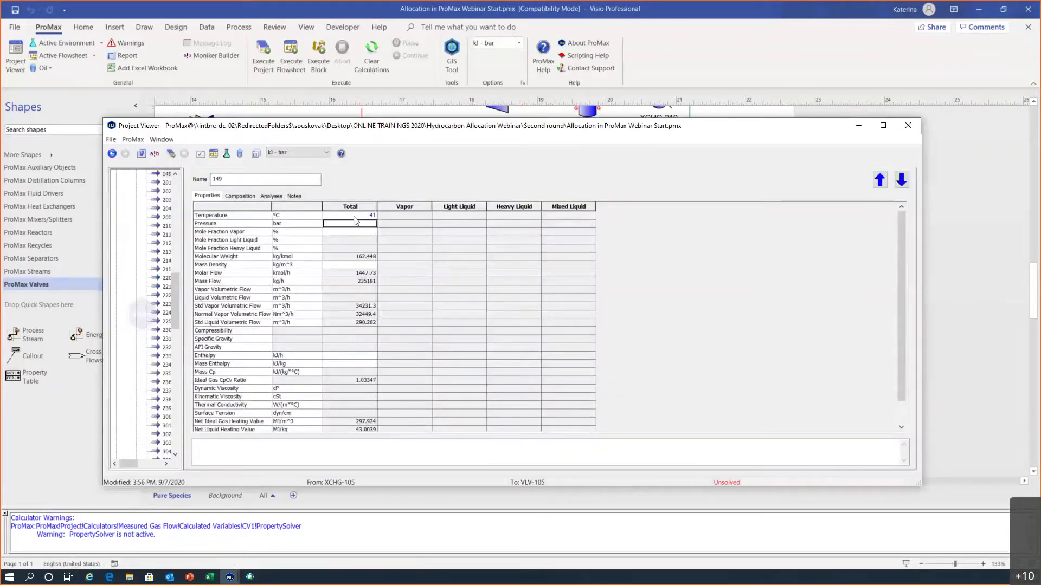
{"action": "left_click", "coordinate": [908, 125]}
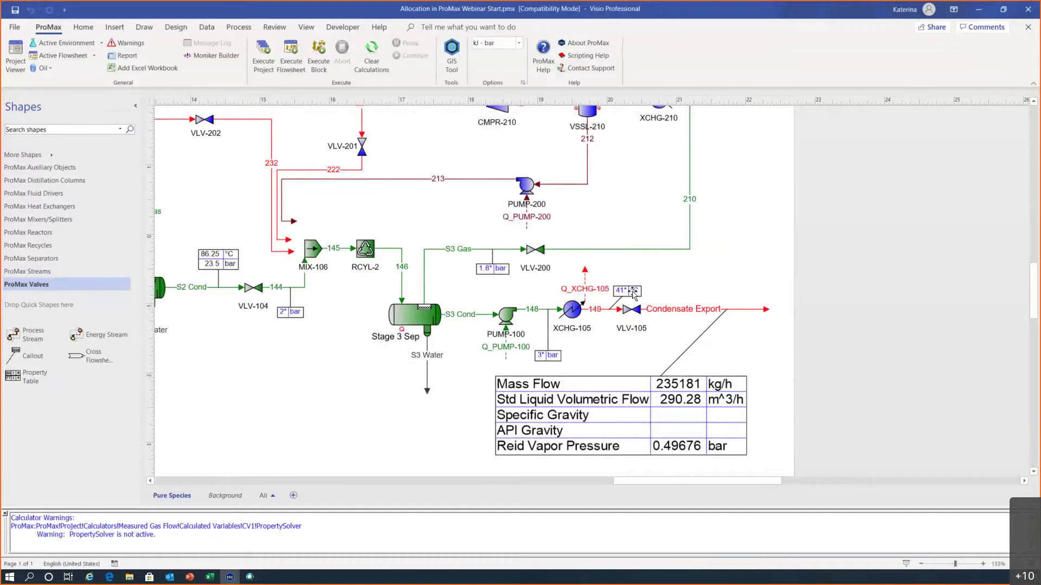
Set the pressure drop of exchanger XCHG-105 to 0.1 bar and execute the block.
{"action": "left_click", "coordinate": [572, 312]}
{"action": "double_click", "coordinate": [572, 311]}
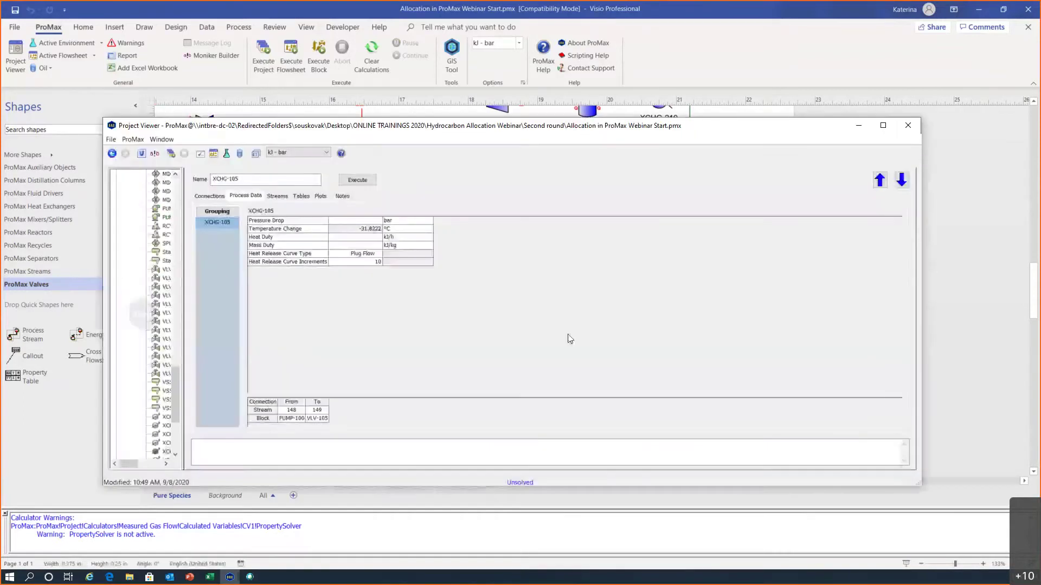
{"action": "left_click", "coordinate": [372, 222]}
{"action": "type", "text": "0.1"}
{"action": "key", "text": "Return"}
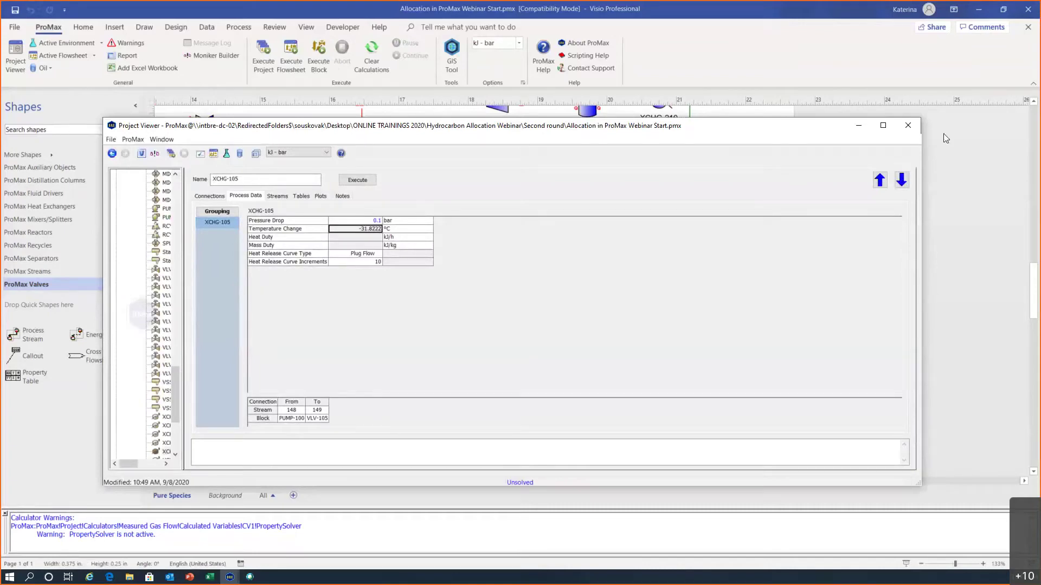
{"action": "left_click", "coordinate": [908, 125]}
{"action": "left_click", "coordinate": [272, 75]}
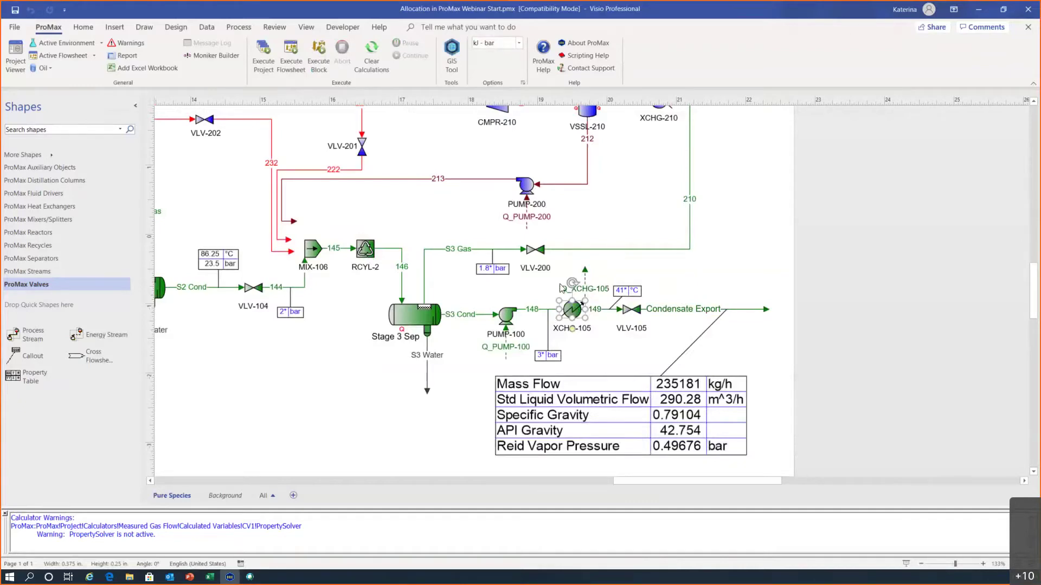
Set the pressure of stream 215, between CMPR-210 and XCHG-220, to 8.14 bar.
{"action": "scroll", "coordinate": [561, 287], "scroll_direction": "down", "scroll_amount": 3}
{"action": "left_click_drag", "start_coordinate": [609, 479], "coordinate": [551, 481]}
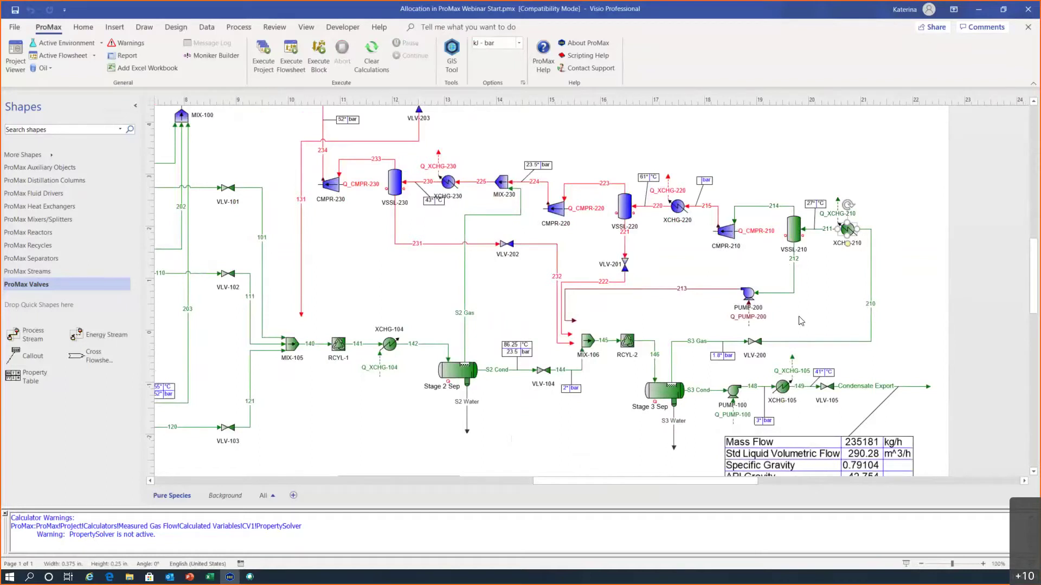
{"action": "left_click", "coordinate": [711, 208]}
{"action": "double_click", "coordinate": [711, 209]}
{"action": "left_click", "coordinate": [354, 224]}
{"action": "type", "text": "8.14"}
{"action": "key", "text": "Return"}
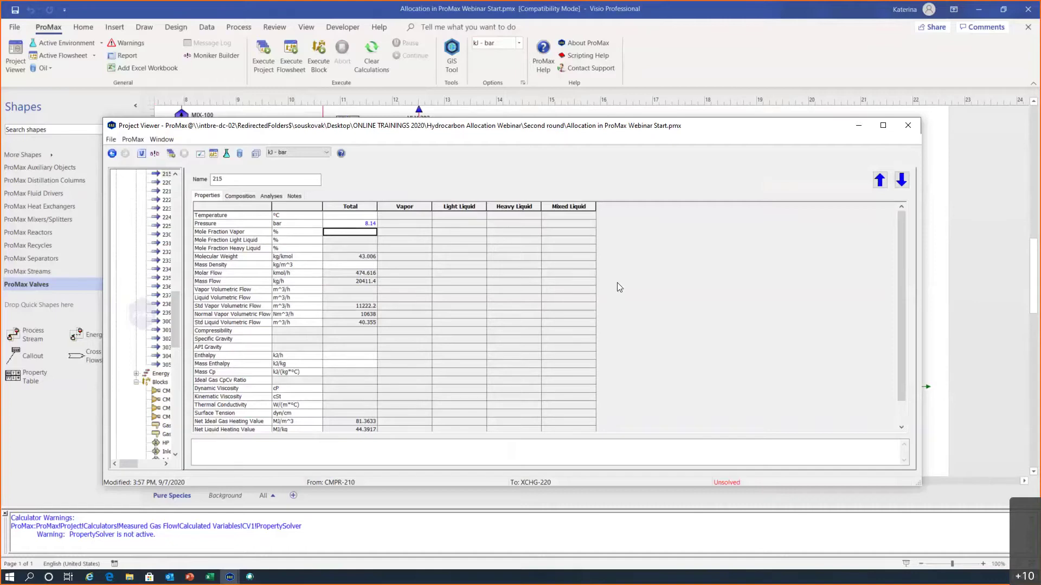
{"action": "left_click", "coordinate": [908, 126]}
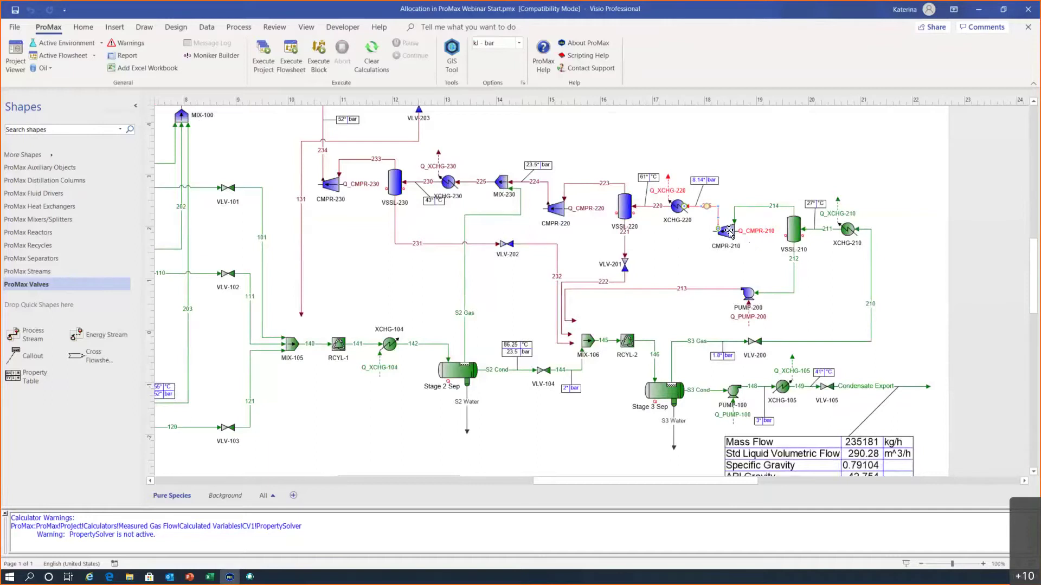
Set the polytropic efficiency of compressor CMPR-210 to 75% and view its performance curve options.
{"action": "double_click", "coordinate": [729, 232]}
{"action": "left_click", "coordinate": [248, 196]}
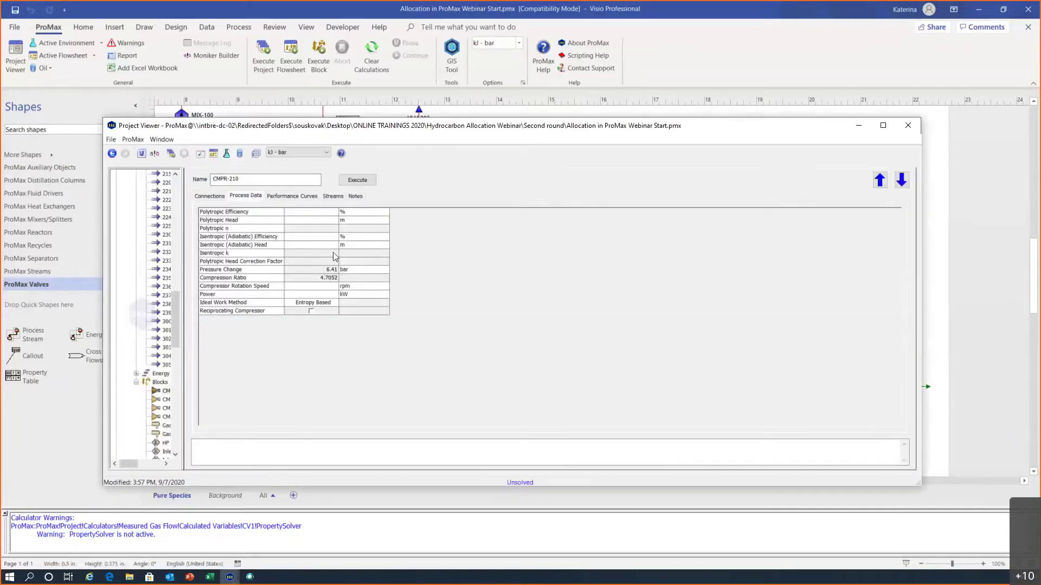
{"action": "scroll", "coordinate": [333, 252], "scroll_direction": "up", "scroll_amount": 2}
{"action": "type", "text": "75"}
{"action": "key", "text": "Return"}
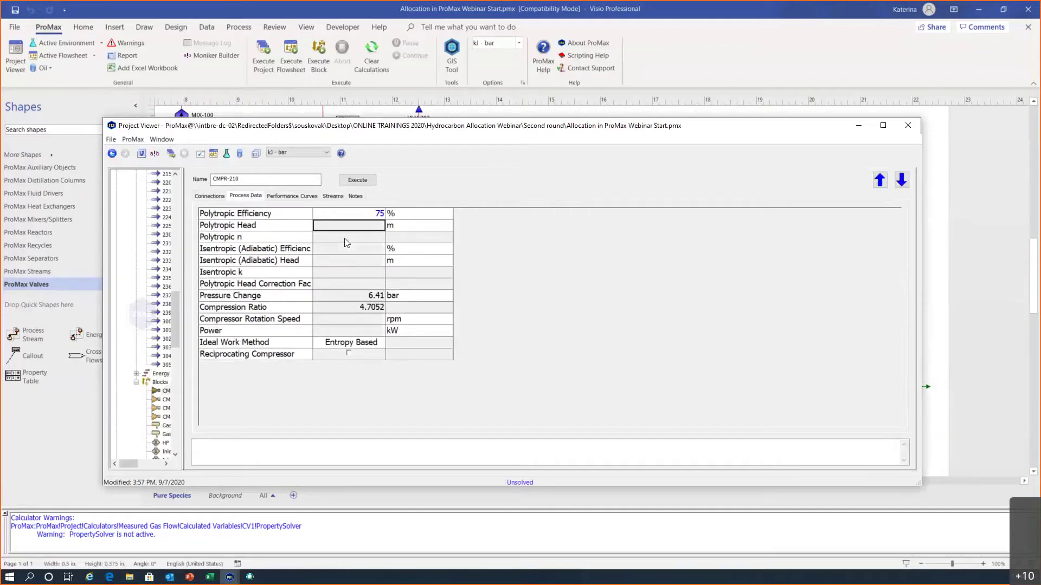
{"action": "left_click", "coordinate": [276, 197]}
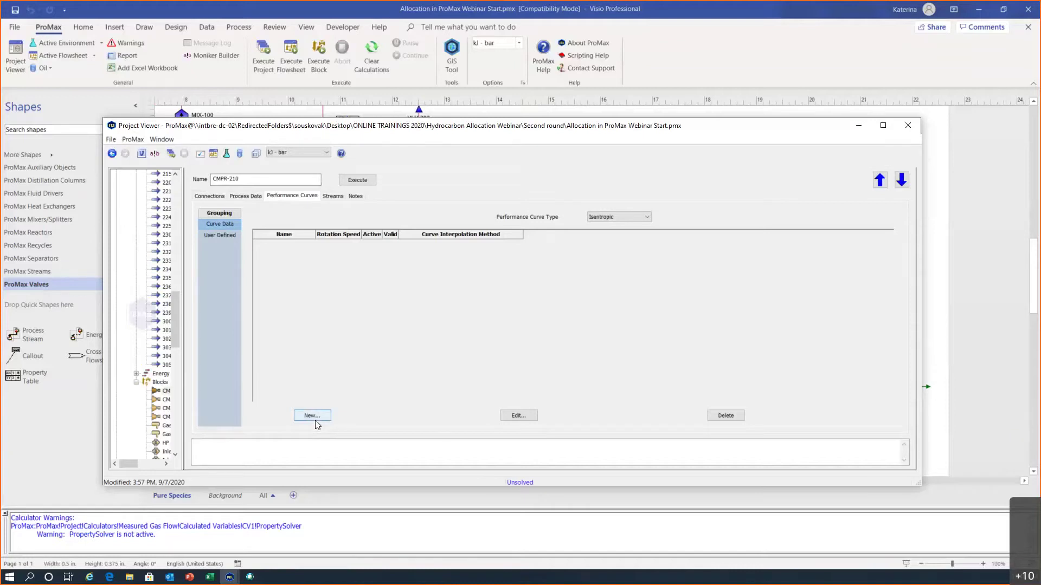
{"action": "left_click", "coordinate": [915, 127]}
Execute the whole flowsheet to solve the remaining blocks.
{"action": "scroll", "coordinate": [582, 279], "scroll_direction": "down", "scroll_amount": 3}
{"action": "scroll", "coordinate": [580, 280], "scroll_direction": "up", "scroll_amount": 2}
{"action": "scroll", "coordinate": [578, 282], "scroll_direction": "down", "scroll_amount": 1}
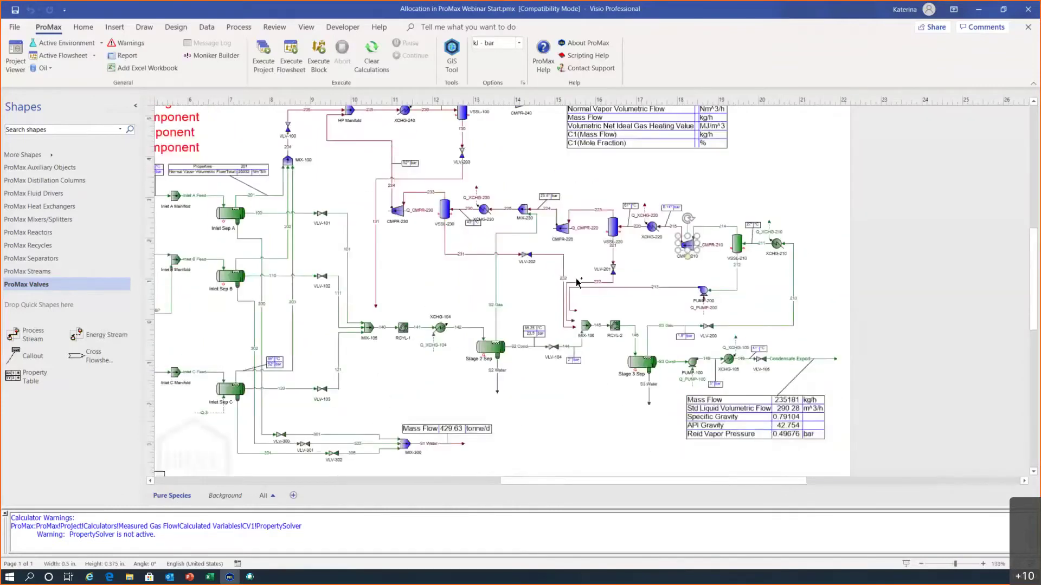
{"action": "scroll", "coordinate": [580, 280], "scroll_direction": "up", "scroll_amount": 2}
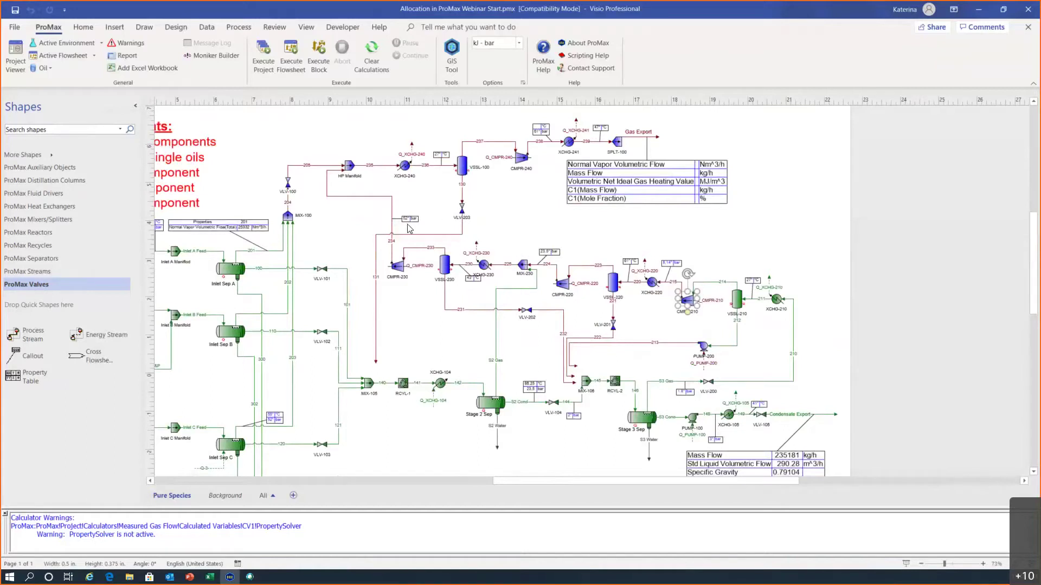
{"action": "left_click", "coordinate": [291, 64]}
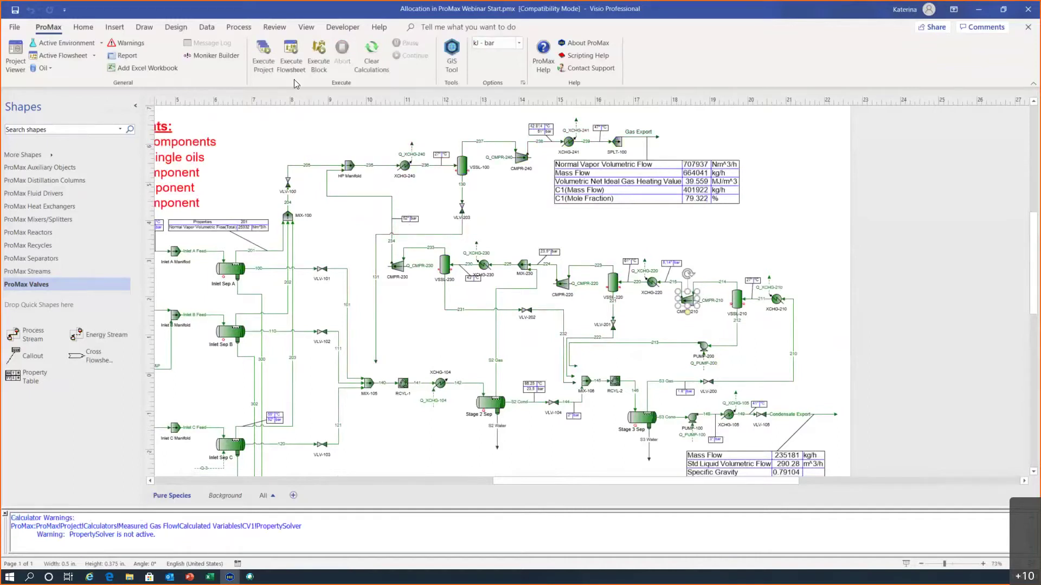
Reconnect the VLV-203 outlet stream to MIX-105 and streams 213, 222 and 232 to MIX-106, and execute the flowsheet.
{"action": "left_click", "coordinate": [773, 263]}
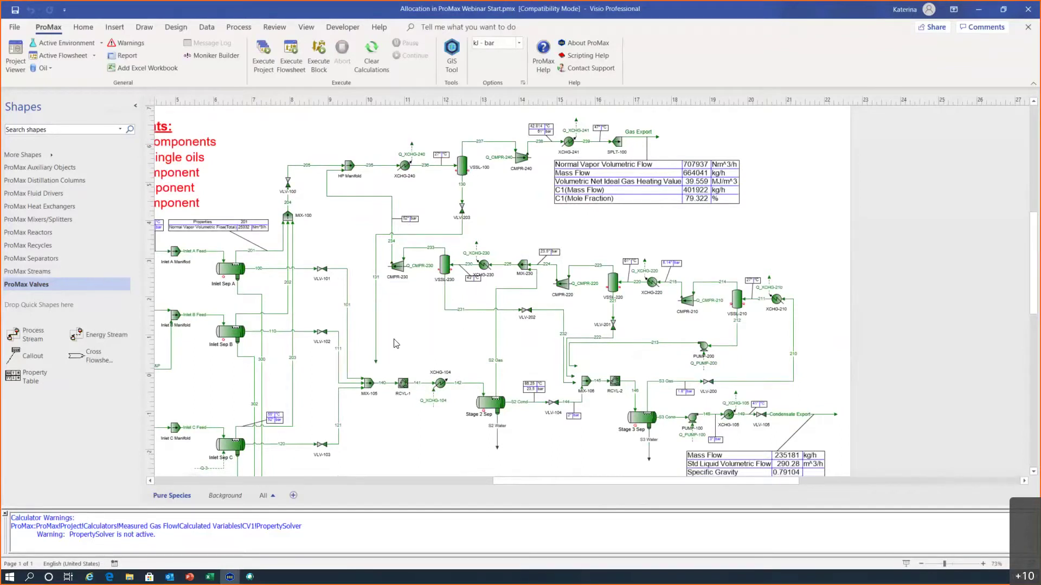
{"action": "left_click", "coordinate": [378, 358]}
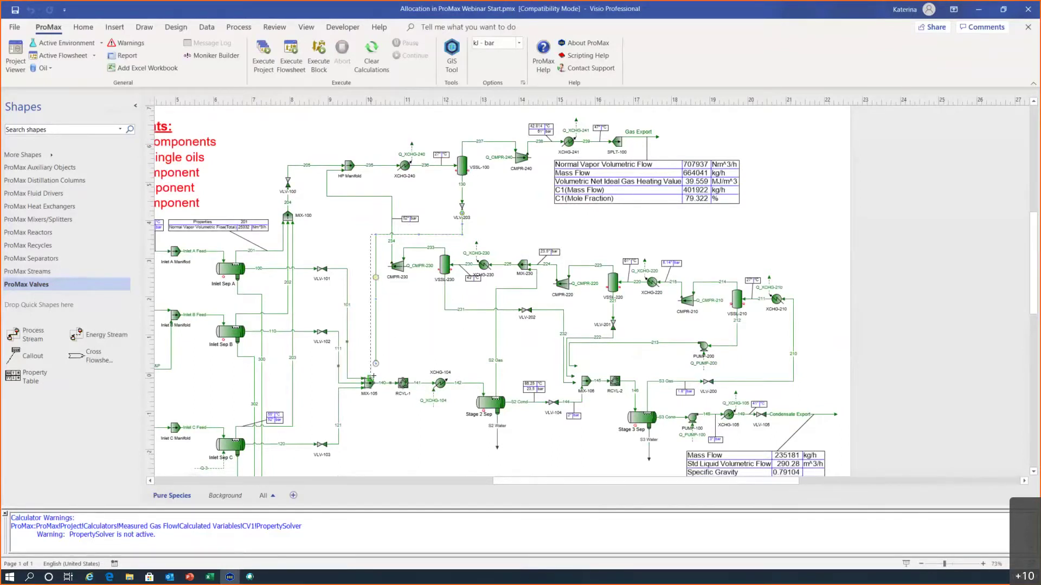
{"action": "left_click", "coordinate": [578, 372]}
{"action": "left_click_drag", "start_coordinate": [577, 366], "coordinate": [572, 383]}
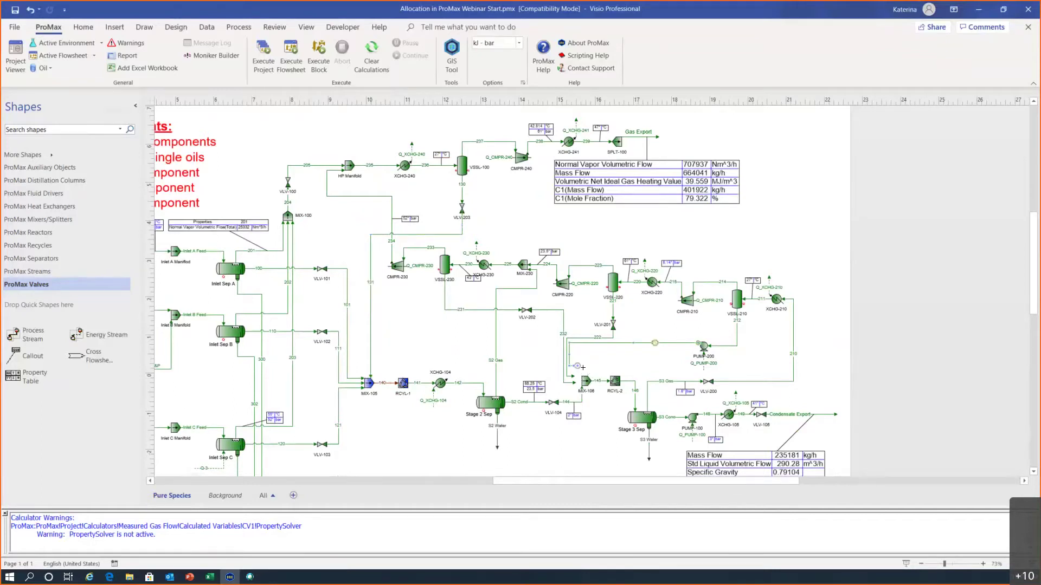
{"action": "left_click", "coordinate": [572, 382]}
{"action": "scroll", "coordinate": [583, 385], "scroll_direction": "up", "scroll_amount": 4}
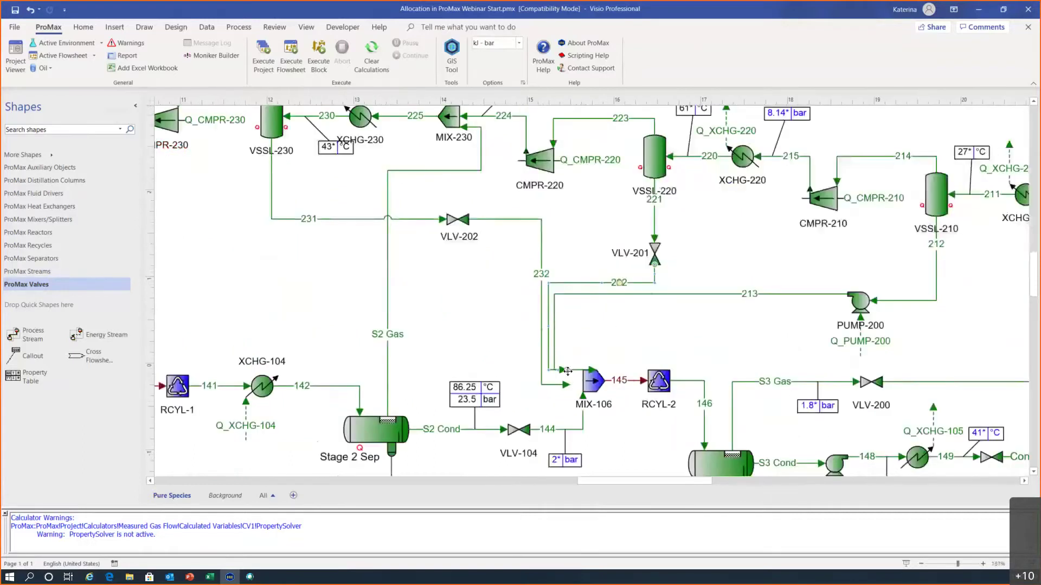
{"action": "left_click", "coordinate": [571, 384]}
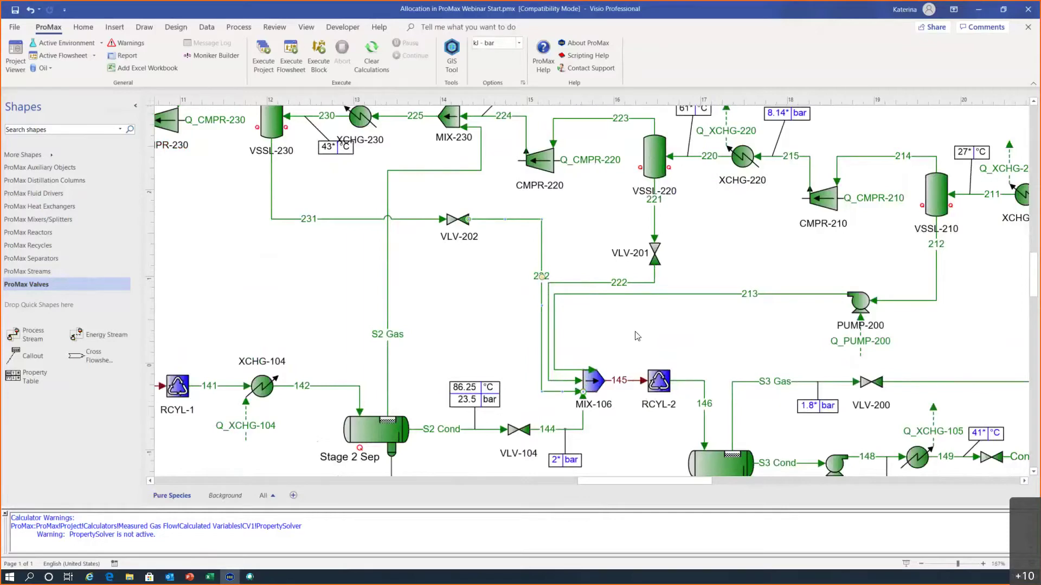
{"action": "scroll", "coordinate": [627, 344], "scroll_direction": "down", "scroll_amount": 3}
{"action": "left_click", "coordinate": [292, 67]}
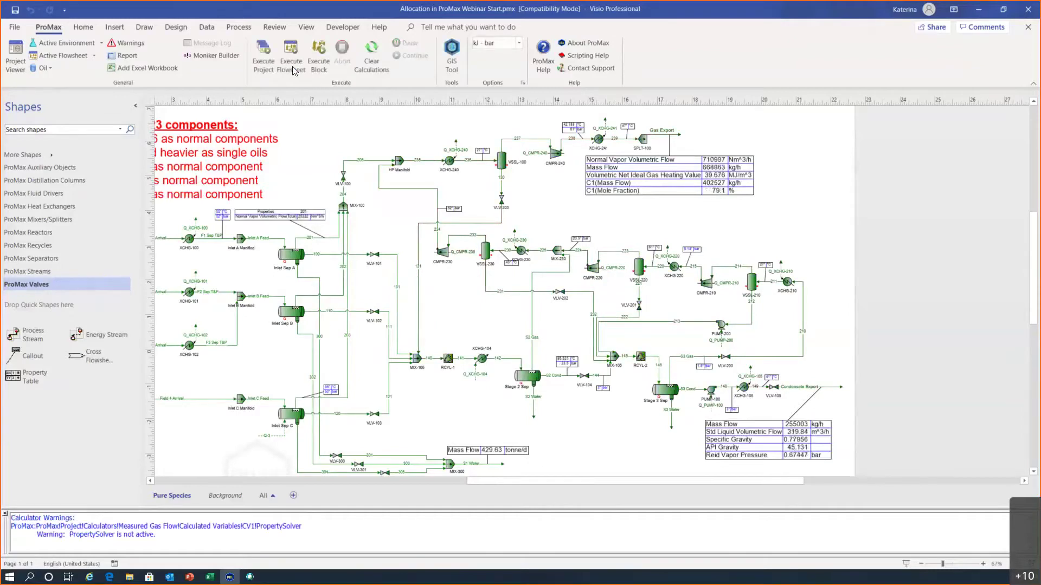
Examine the composition of the Field 1 Mixed with Prod. Water stream feeding the Gas Flow Specified separator.
{"action": "scroll", "coordinate": [624, 380], "scroll_direction": "down", "scroll_amount": 3}
{"action": "left_click_drag", "start_coordinate": [592, 481], "coordinate": [486, 477]}
{"action": "scroll", "coordinate": [516, 418], "scroll_direction": "down", "scroll_amount": 3}
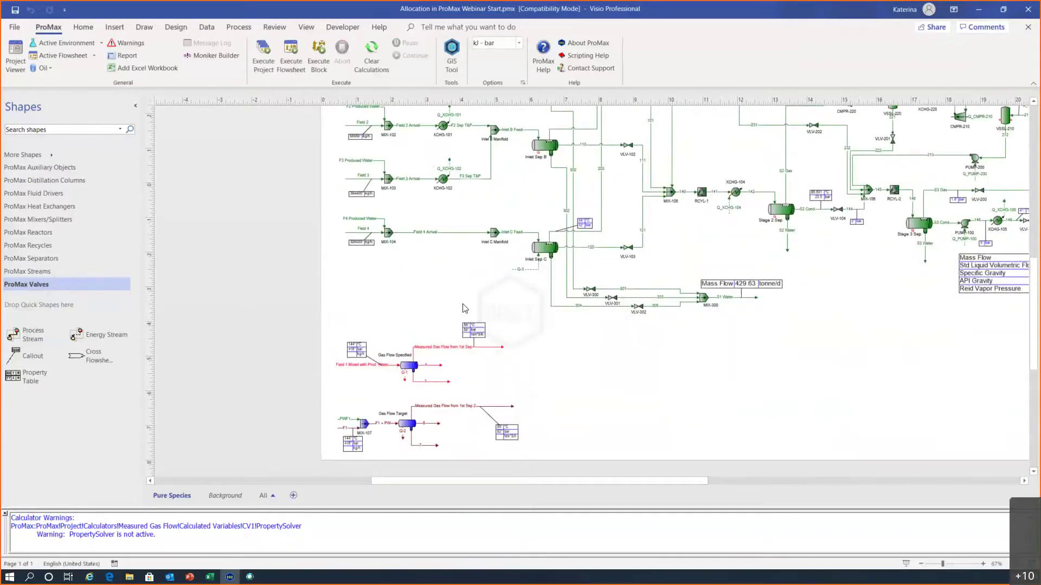
{"action": "mouse_move", "coordinate": [356, 236]}
{"action": "scroll", "coordinate": [534, 480], "scroll_direction": "left", "scroll_amount": 2}
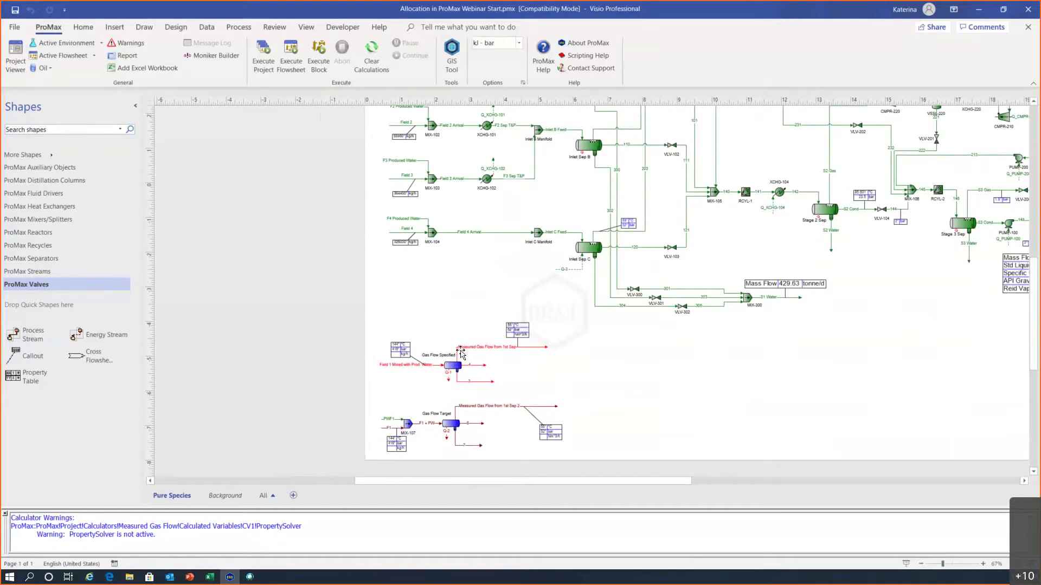
{"action": "left_click_drag", "start_coordinate": [493, 483], "coordinate": [490, 479]}
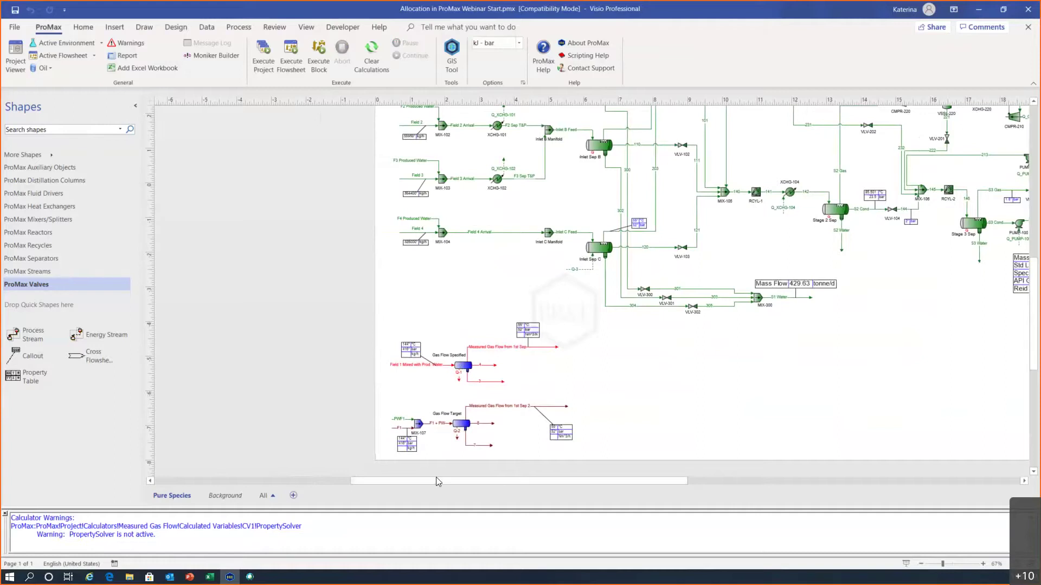
{"action": "scroll", "coordinate": [442, 390], "scroll_direction": "up", "scroll_amount": 1}
{"action": "scroll", "coordinate": [442, 391], "scroll_direction": "up", "scroll_amount": 4}
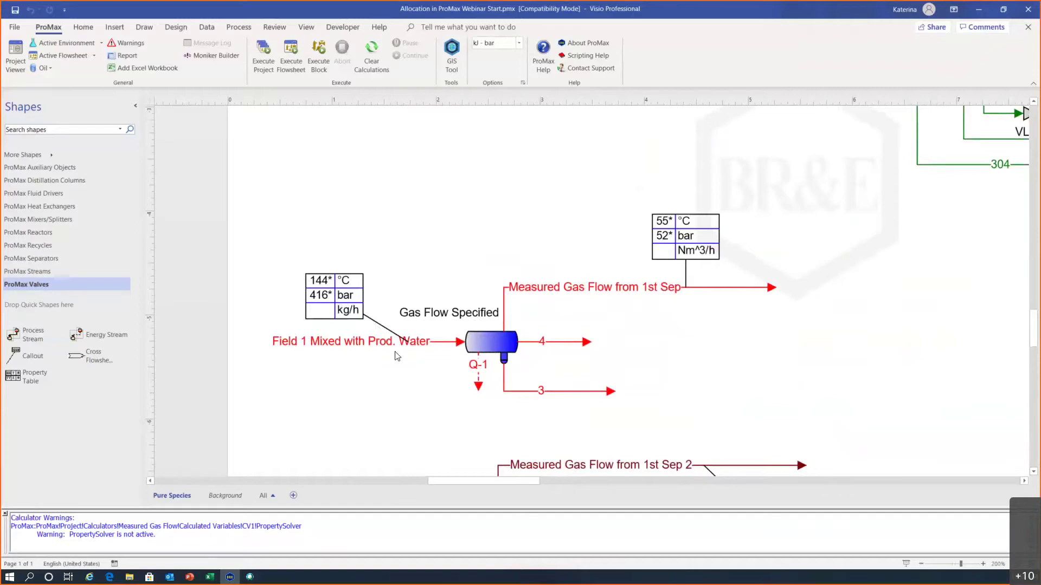
{"action": "double_click", "coordinate": [365, 342]}
{"action": "left_click", "coordinate": [241, 196]}
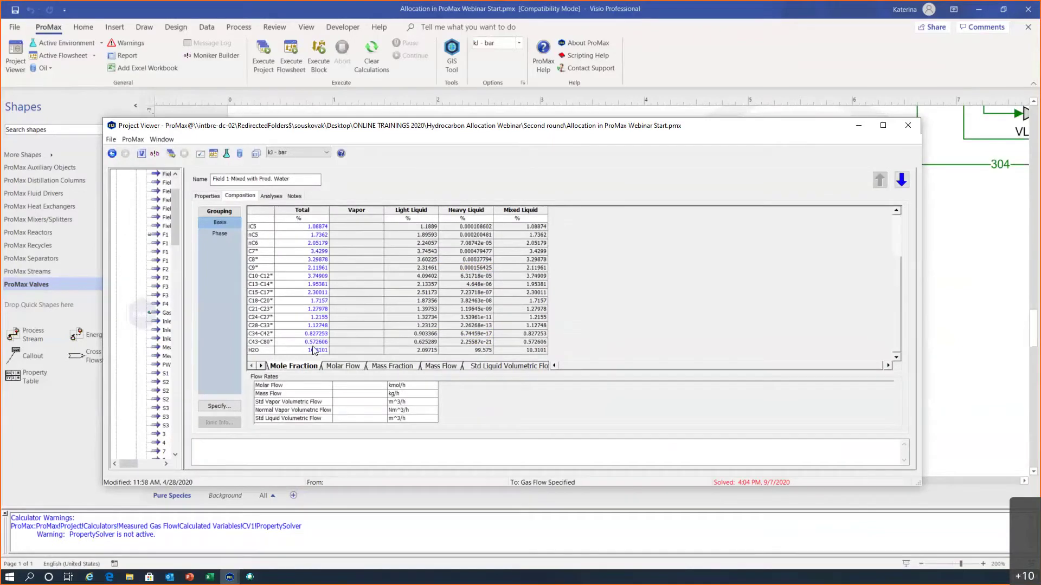
{"action": "left_click", "coordinate": [907, 125]}
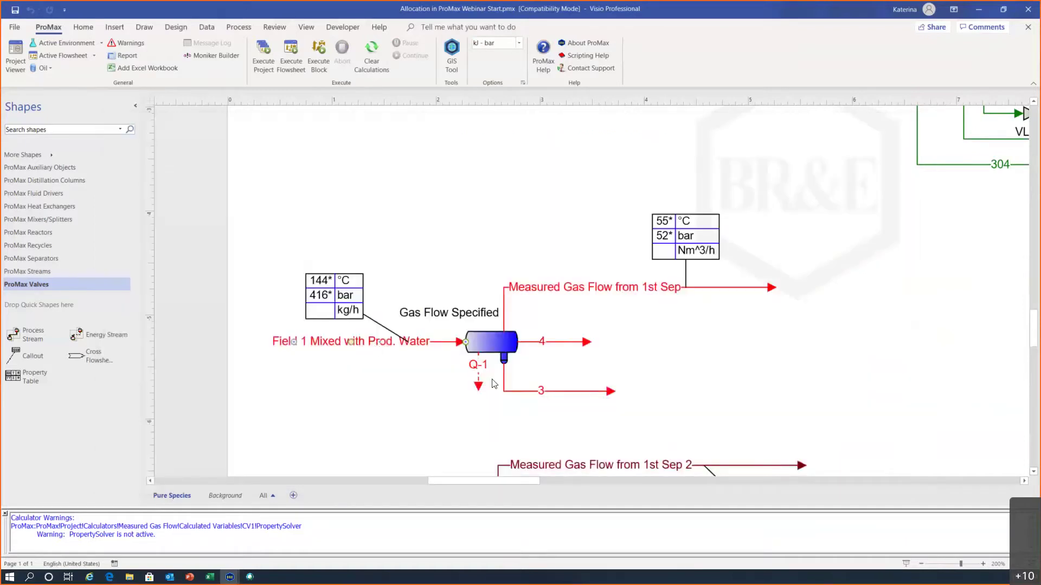
Set the normal vapor volumetric flow of the Measured Gas Flow from 1st Sep stream to 25332.1 Nm^3/h.
{"action": "double_click", "coordinate": [573, 289]}
{"action": "left_click", "coordinate": [339, 314]}
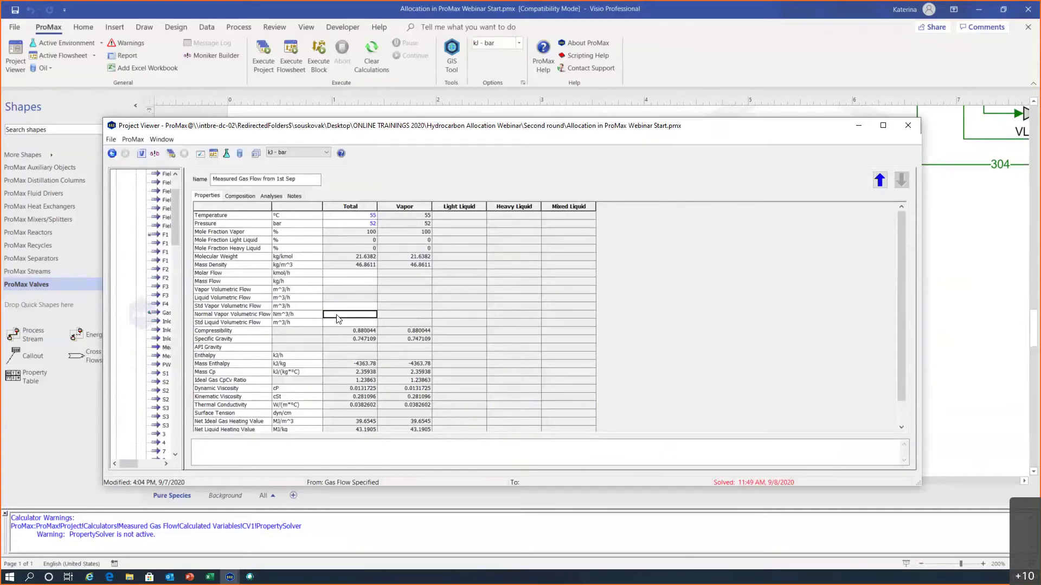
{"action": "type", "text": "25332.1"}
{"action": "key", "text": "Return"}
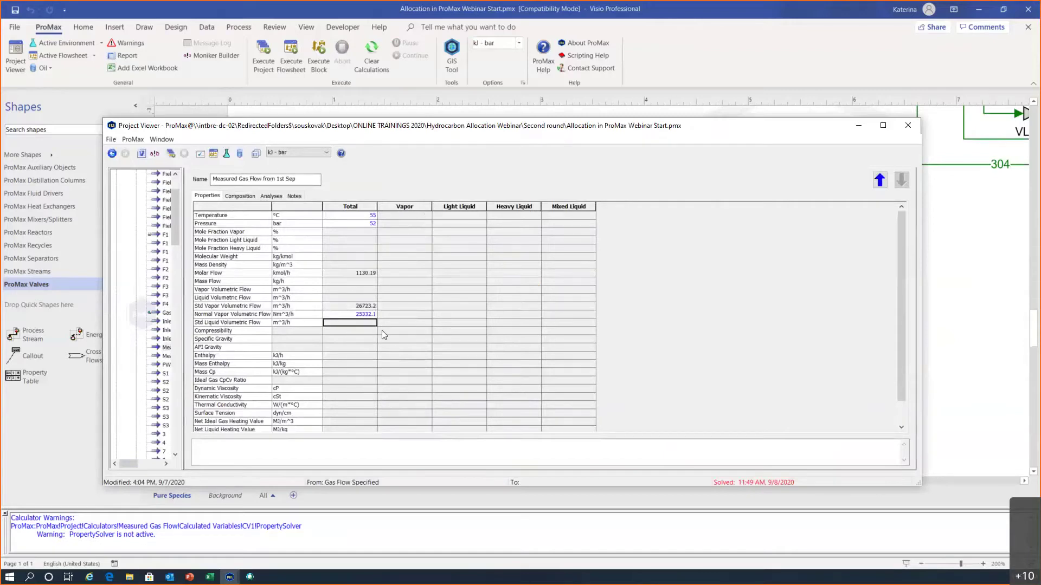
{"action": "scroll", "coordinate": [384, 335], "scroll_direction": "up", "scroll_amount": 3}
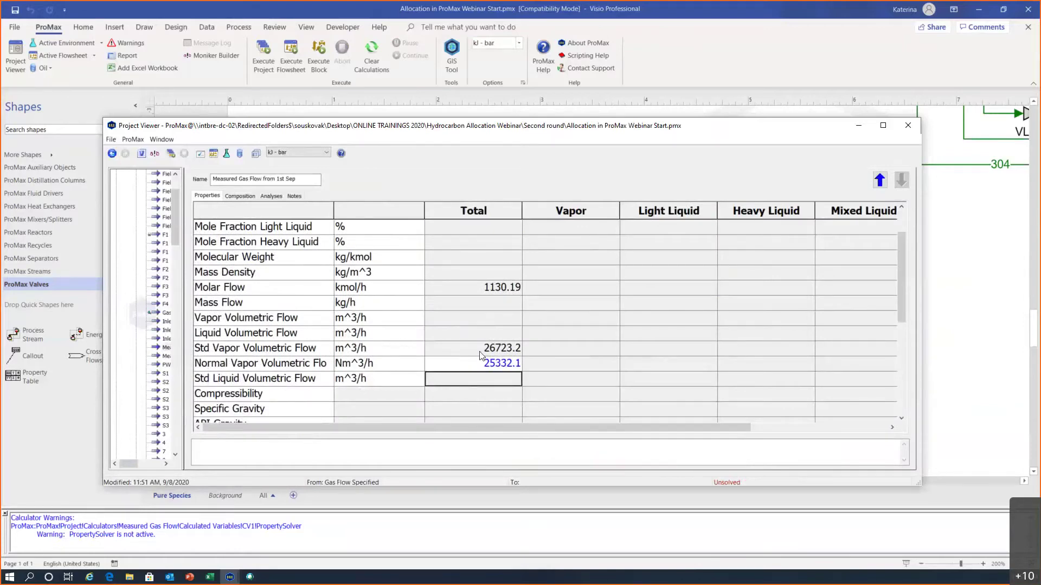
{"action": "left_click", "coordinate": [909, 127]}
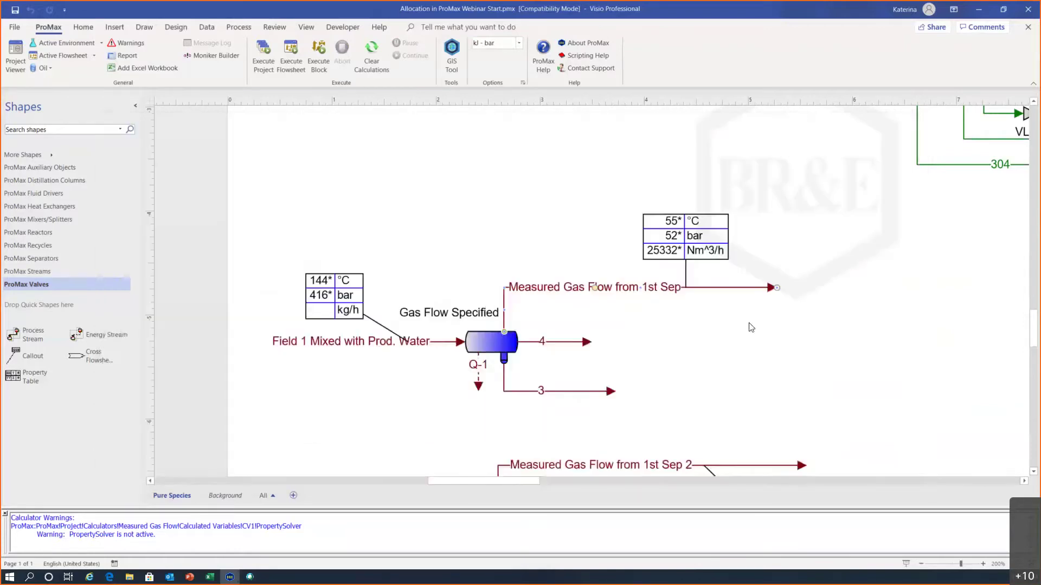
Execute the Gas Flow Specified separator together with its connected streams.
{"action": "scroll", "coordinate": [320, 280], "scroll_direction": "down", "scroll_amount": 1}
{"action": "left_click", "coordinate": [320, 280]}
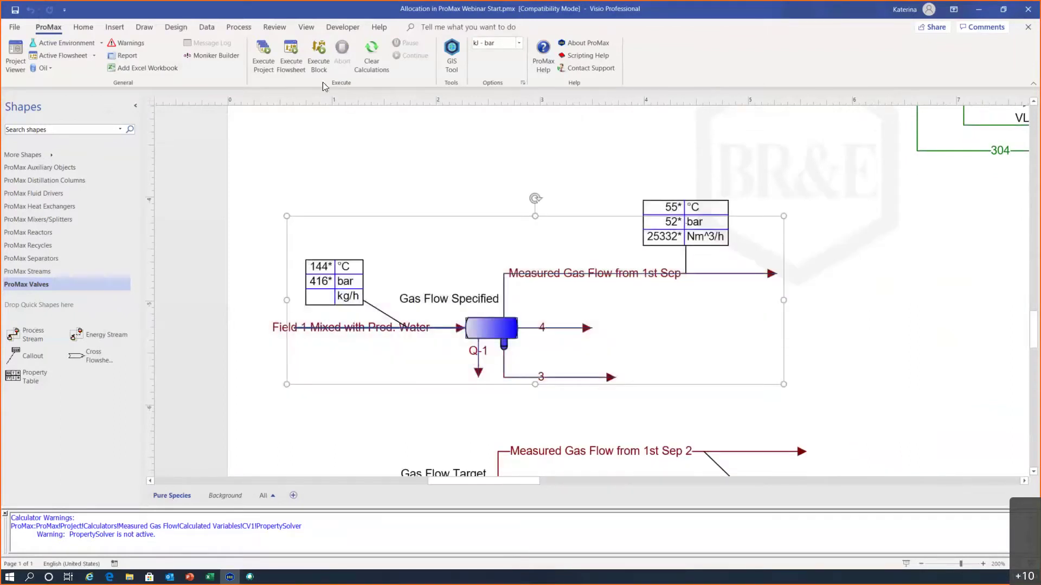
{"action": "left_click", "coordinate": [323, 58]}
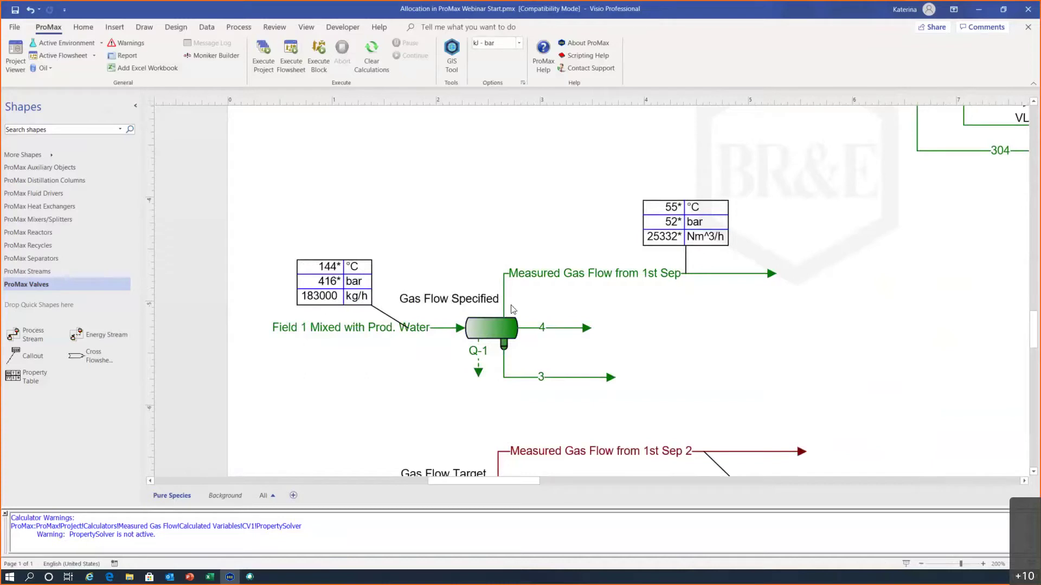
{"action": "mouse_move", "coordinate": [550, 329]}
Open the calculator attached to stream F1's mass flow and examine its residual error expression.
{"action": "scroll", "coordinate": [686, 343], "scroll_direction": "down", "scroll_amount": 3}
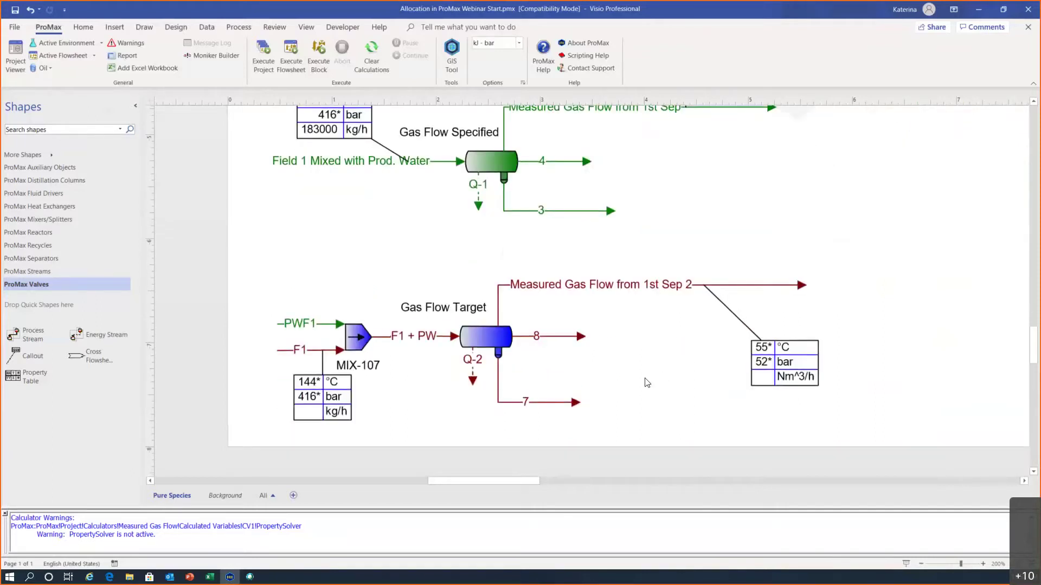
{"action": "scroll", "coordinate": [335, 266], "scroll_direction": "down", "scroll_amount": 1}
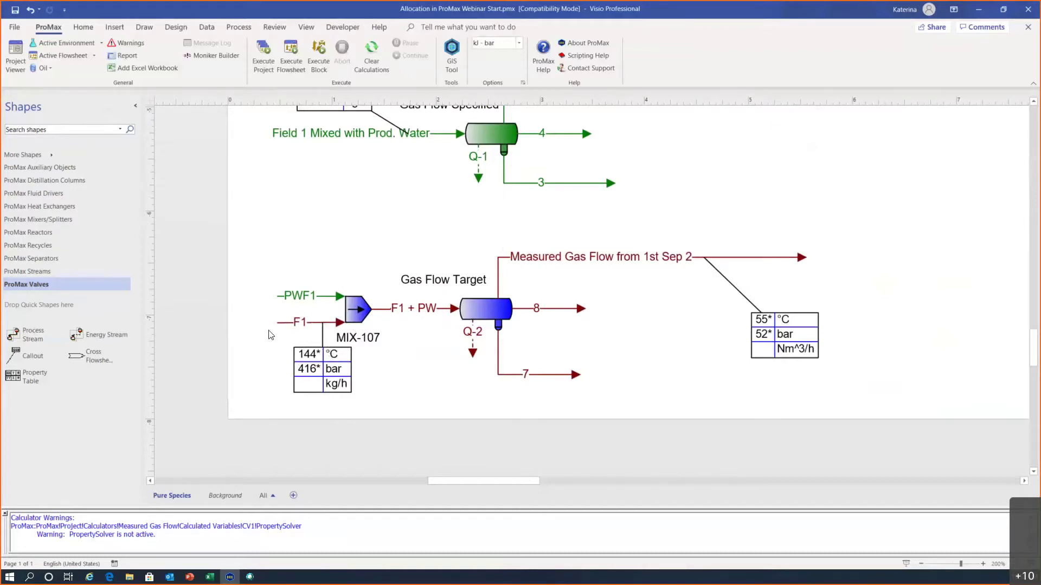
{"action": "double_click", "coordinate": [303, 323]}
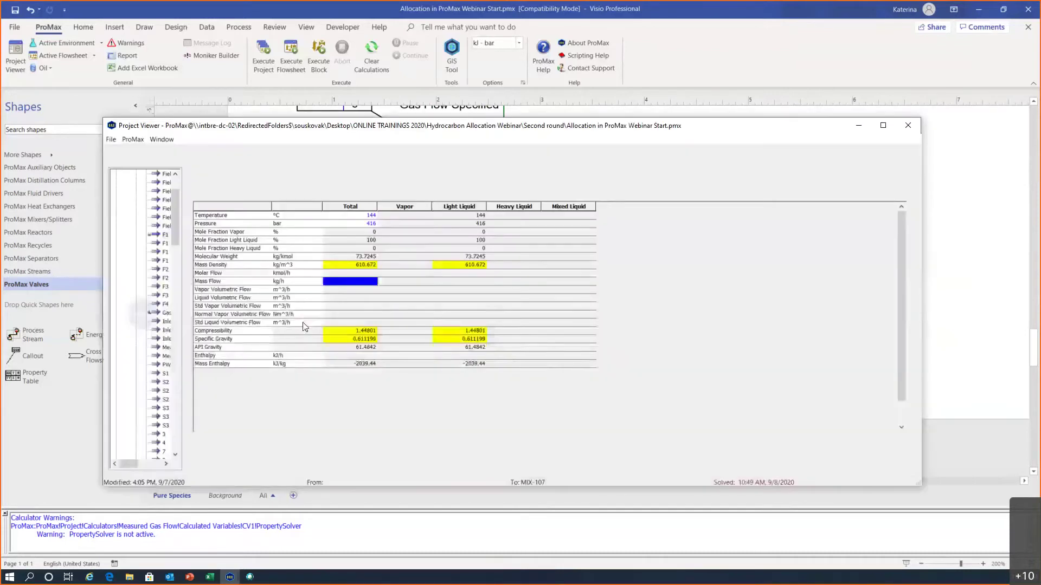
{"action": "right_click", "coordinate": [353, 281]}
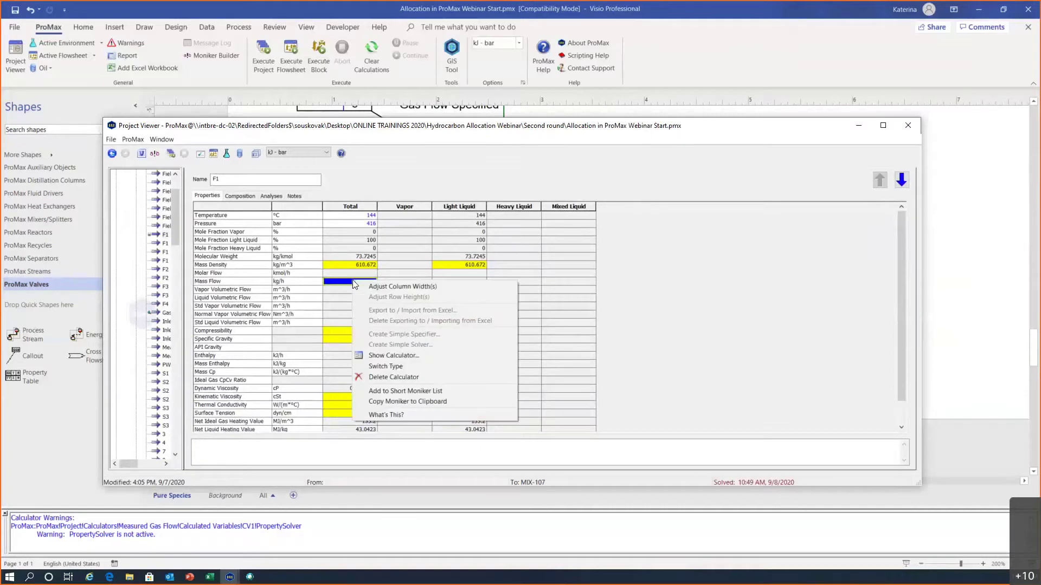
{"action": "left_click", "coordinate": [394, 356]}
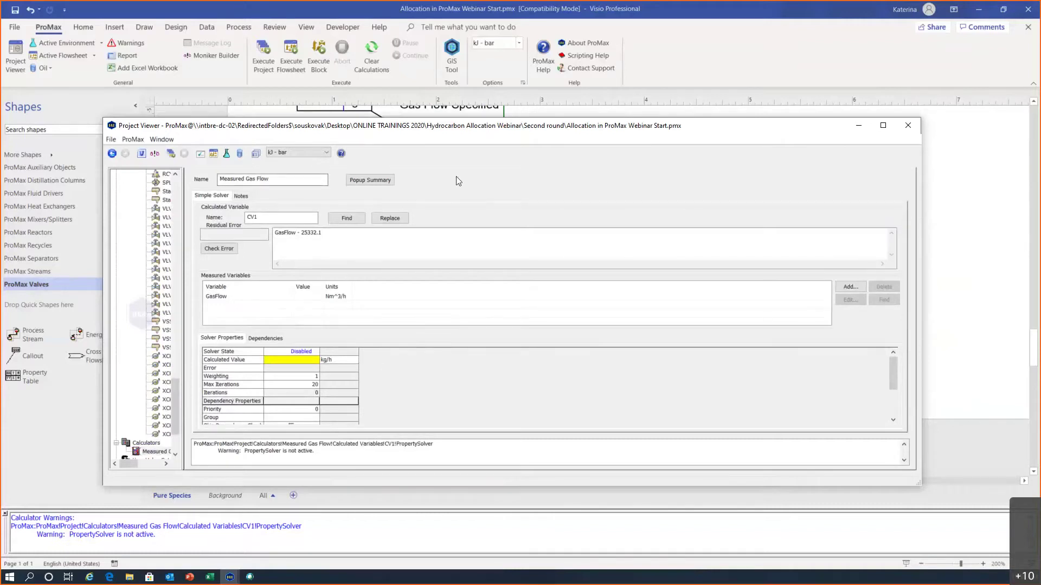
{"action": "left_click", "coordinate": [298, 243]}
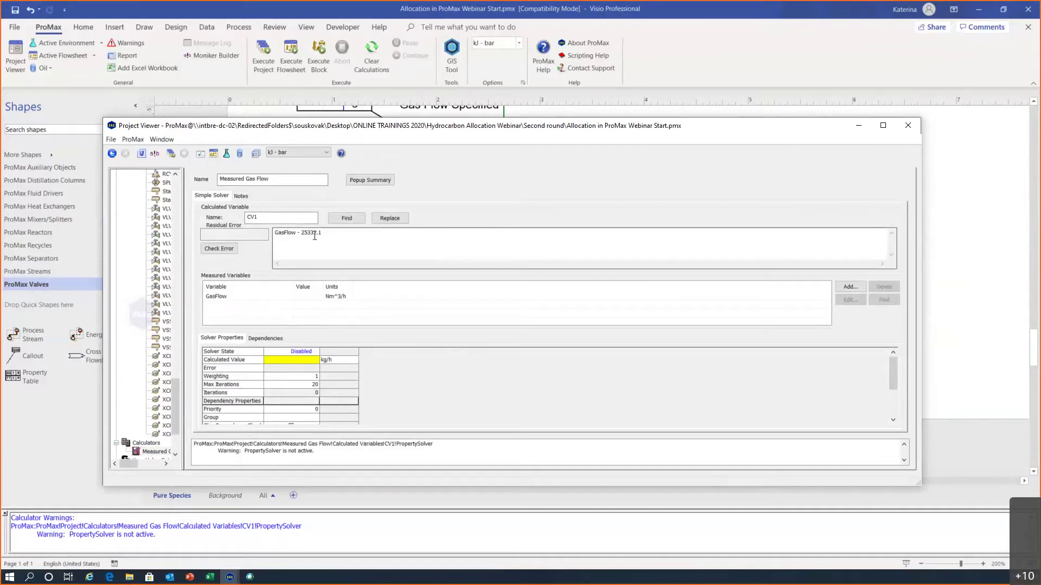
Set the Measured Gas Flow solver to Active with a calculated value of 100000 kg/h as the initial guess.
{"action": "left_click", "coordinate": [316, 352]}
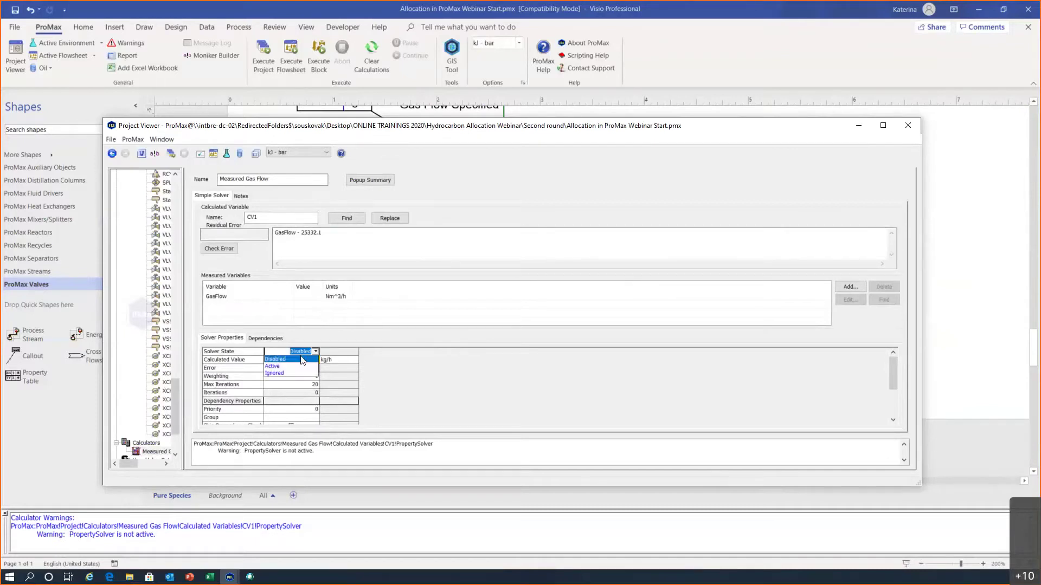
{"action": "left_click", "coordinate": [273, 366]}
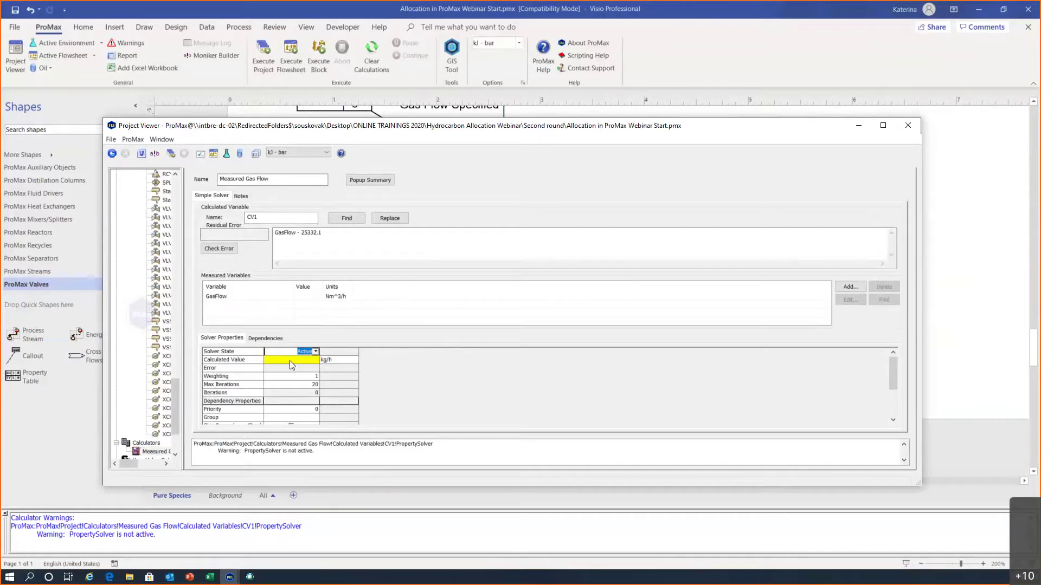
{"action": "left_click", "coordinate": [290, 361]}
{"action": "left_click", "coordinate": [290, 361]}
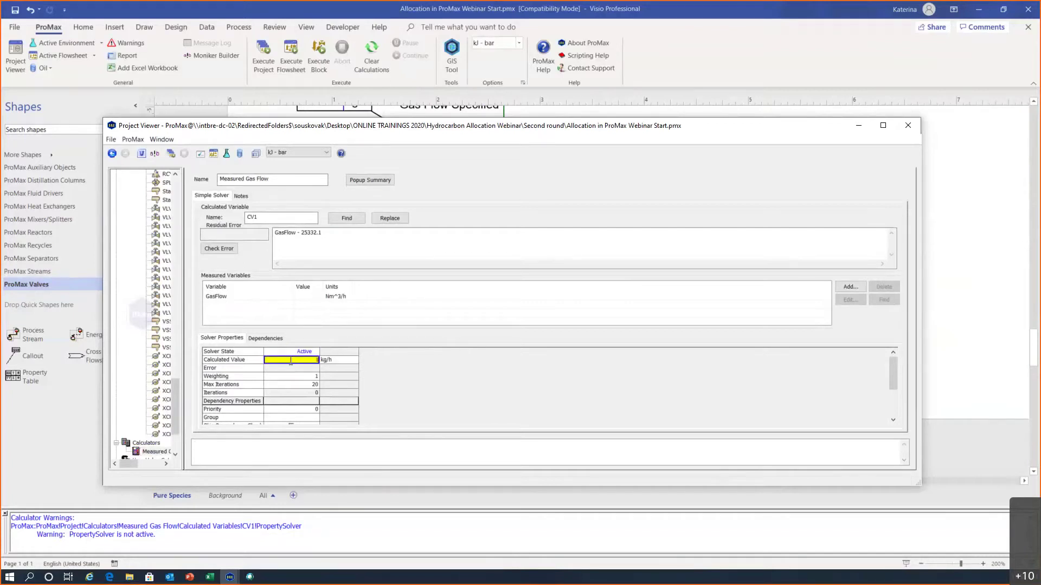
{"action": "type", "text": "100000"}
{"action": "key", "text": "Return"}
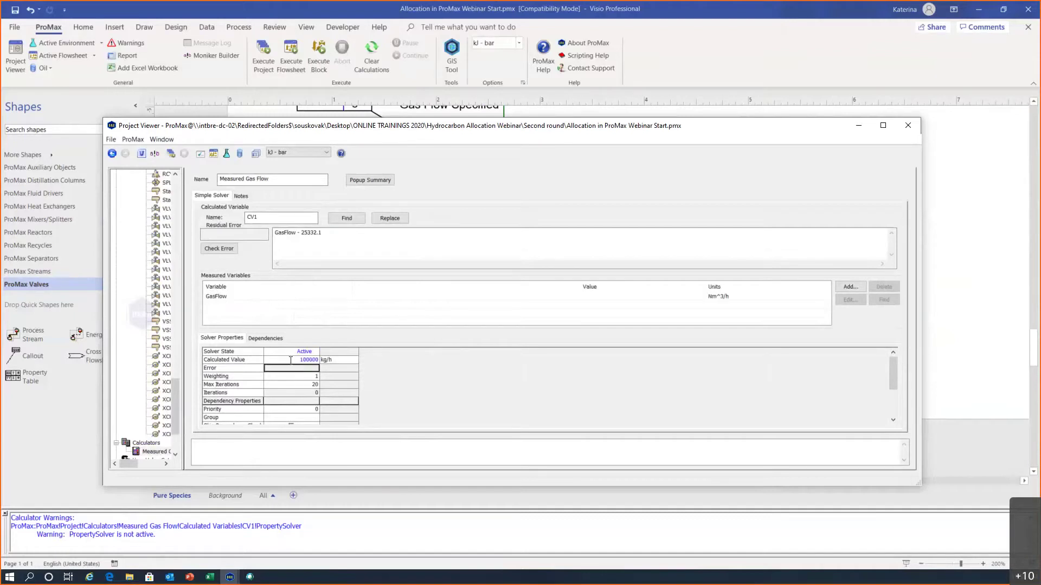
{"action": "mouse_move", "coordinate": [293, 366]}
{"action": "left_click", "coordinate": [907, 125]}
Execute MIX-107 and the Gas Flow Target separator together with their connected streams.
{"action": "mouse_move", "coordinate": [242, 204]}
{"action": "left_mouse_down"}
{"action": "mouse_move", "coordinate": [644, 379]}
{"action": "mouse_move", "coordinate": [854, 406]}
{"action": "left_mouse_up"}
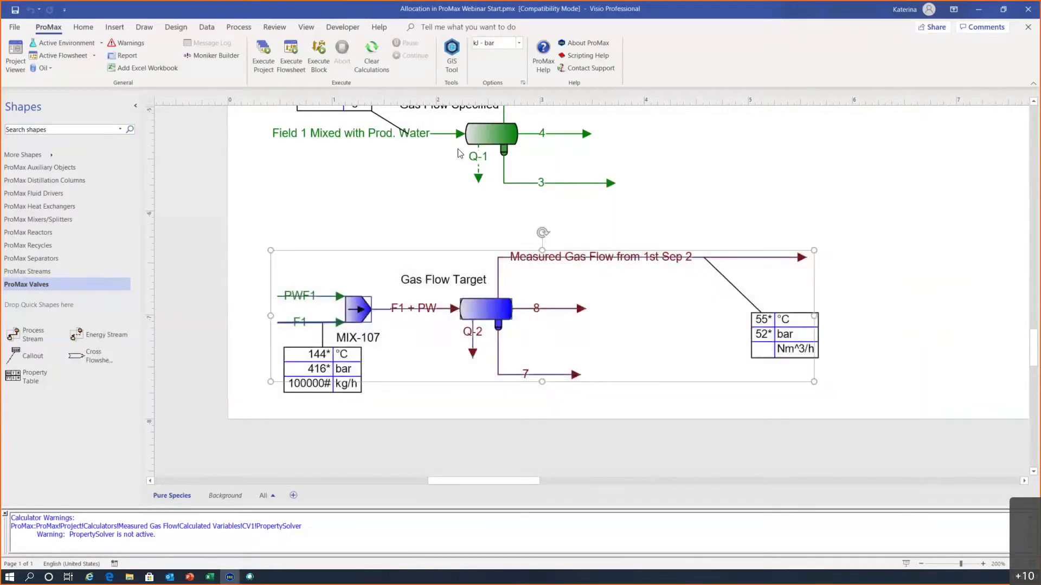
{"action": "left_click", "coordinate": [318, 64]}
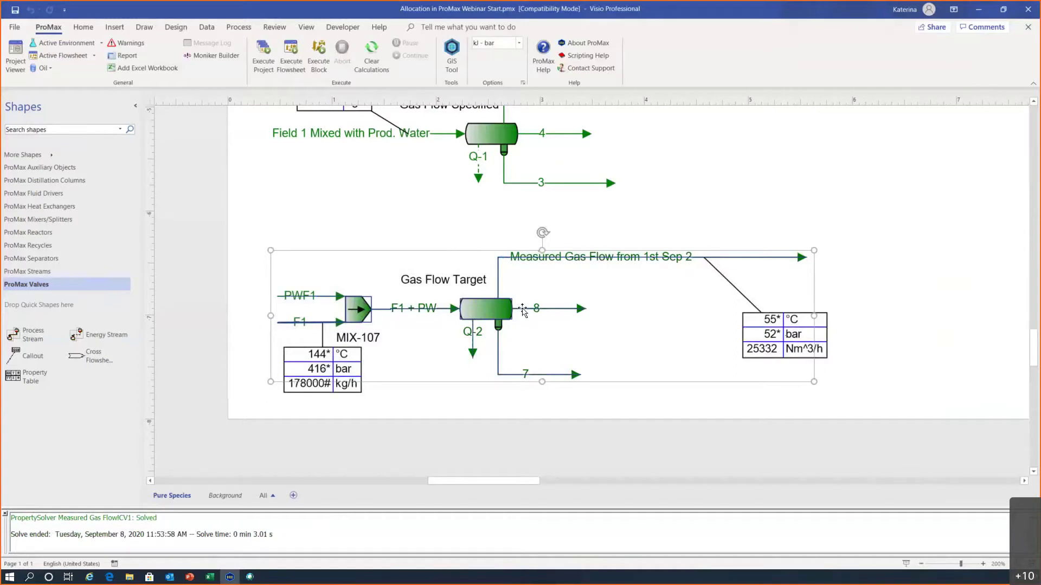
{"action": "left_click", "coordinate": [535, 415]}
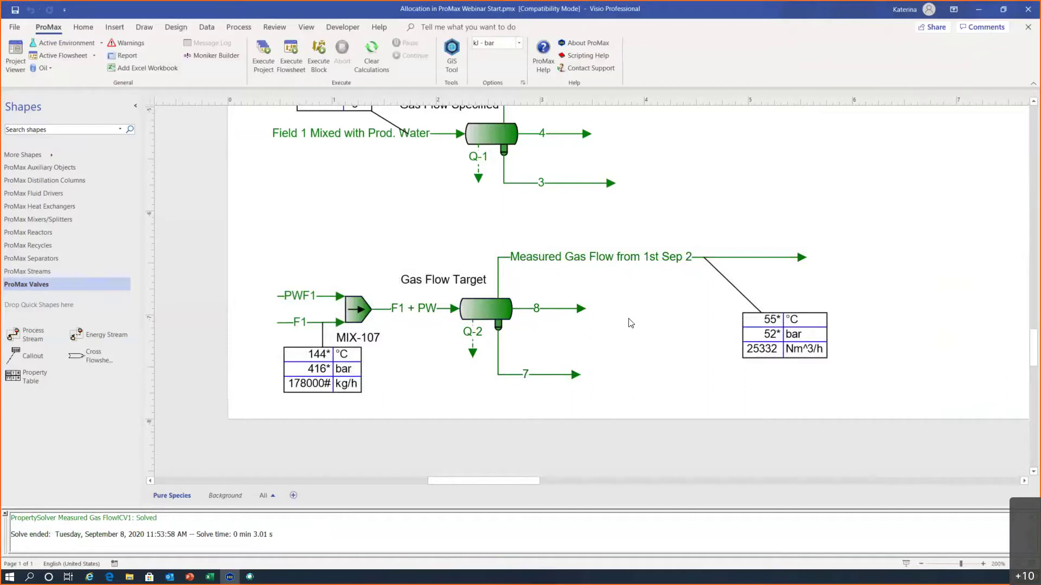
{"action": "scroll", "coordinate": [777, 318], "scroll_direction": "down", "scroll_amount": 2}
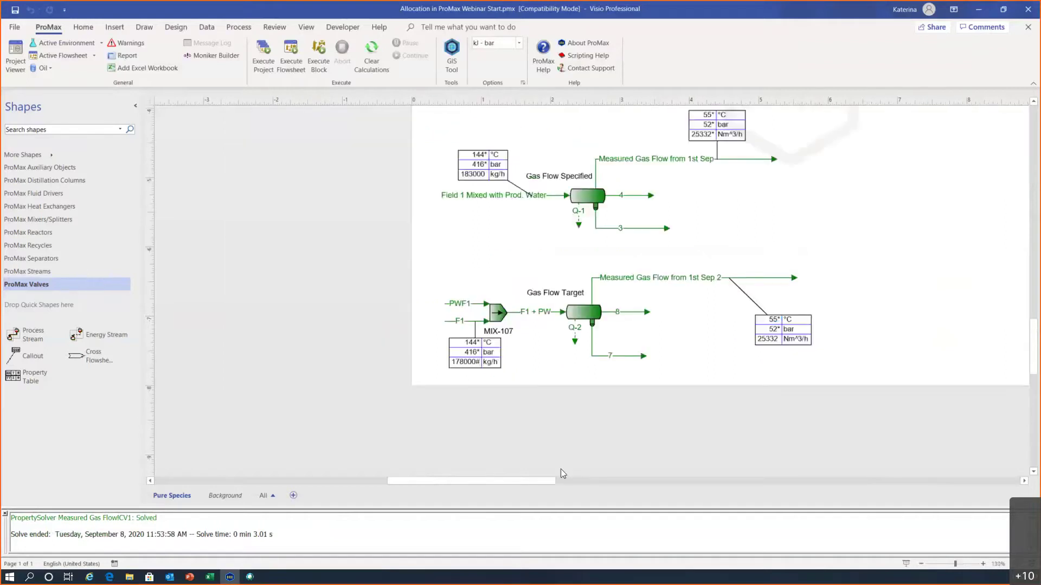
{"action": "left_click_drag", "start_coordinate": [544, 480], "coordinate": [584, 475]}
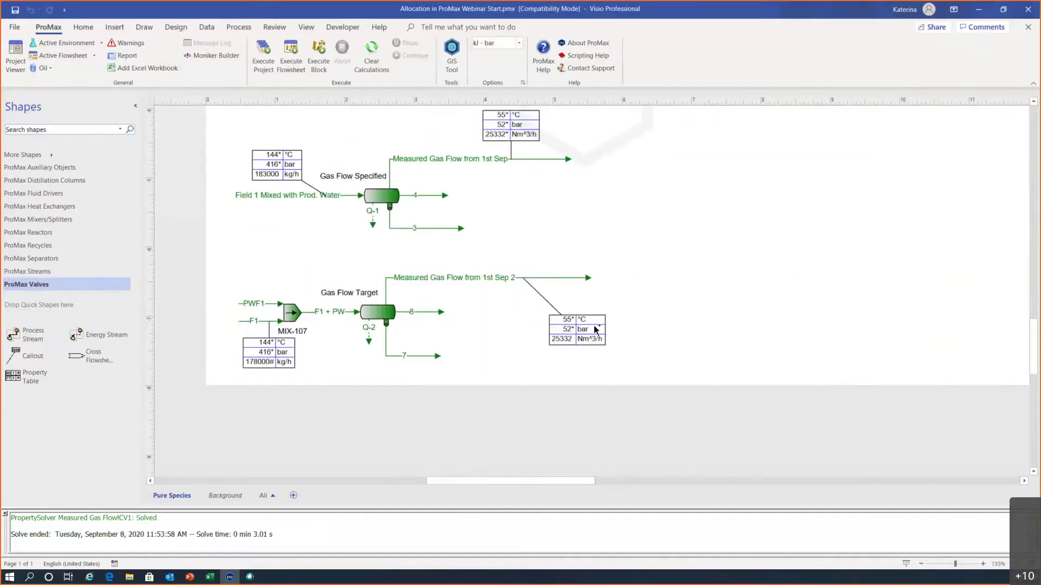
{"action": "scroll", "coordinate": [596, 329], "scroll_direction": "down", "scroll_amount": 2}
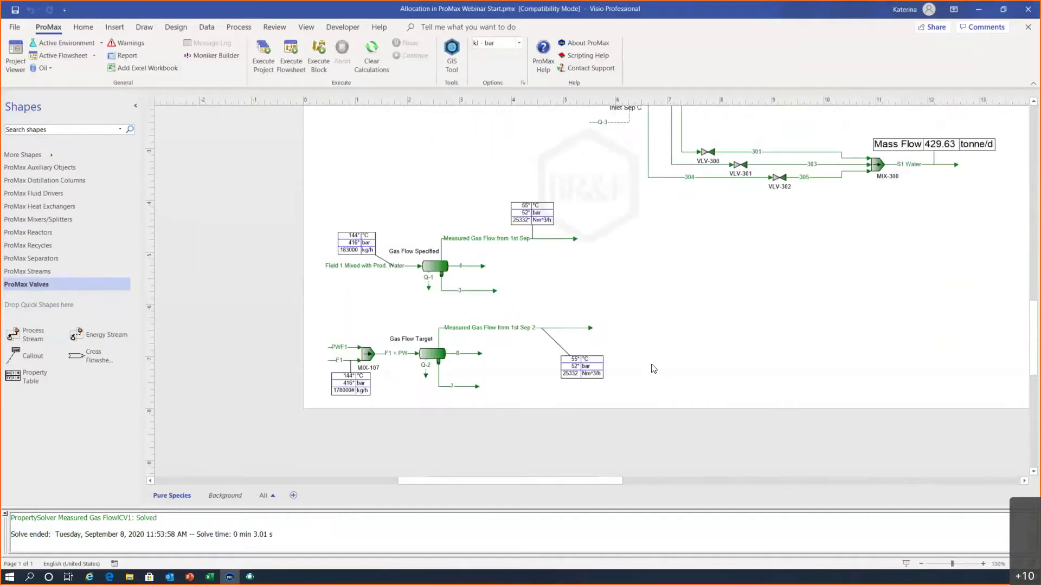
{"action": "scroll", "coordinate": [653, 369], "scroll_direction": "down", "scroll_amount": 1}
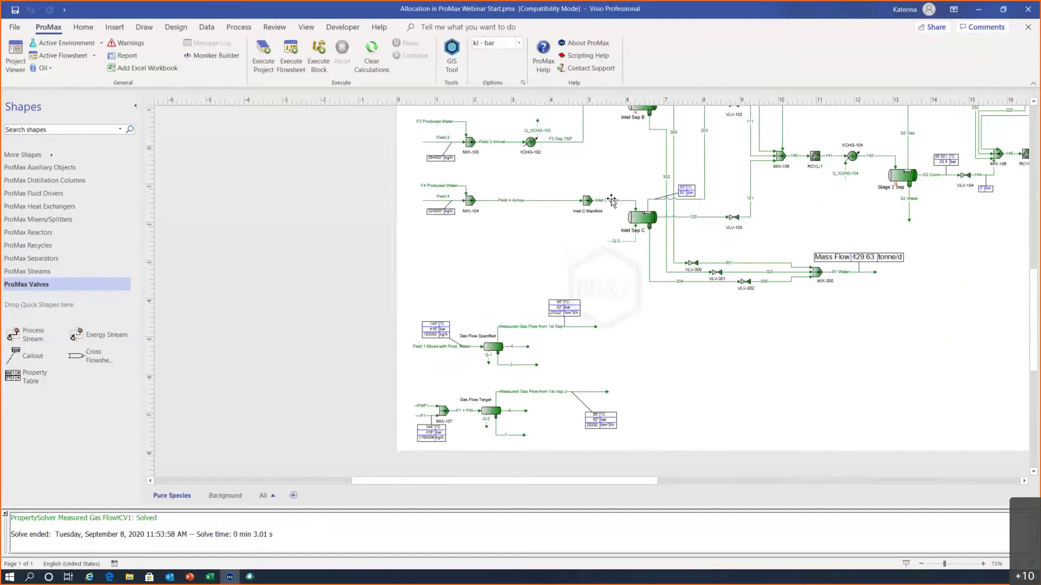
Open the S1 Water stream leaving MIX-300 and examine its properties and mole-fraction composition down to H2O.
{"action": "mouse_move", "coordinate": [612, 200]}
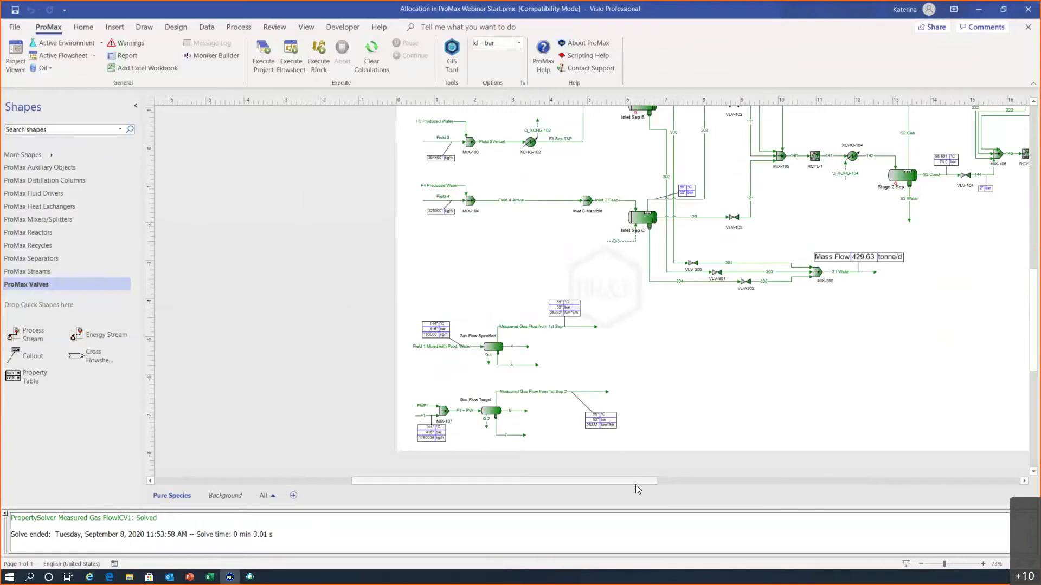
{"action": "left_click_drag", "start_coordinate": [635, 484], "coordinate": [727, 486]}
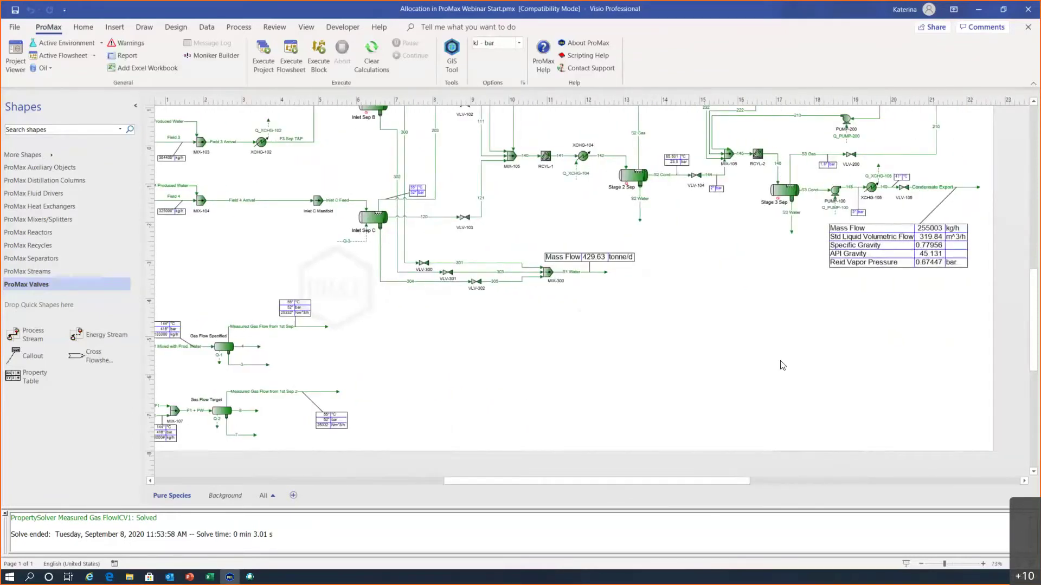
{"action": "scroll", "coordinate": [783, 365], "scroll_direction": "up", "scroll_amount": 1}
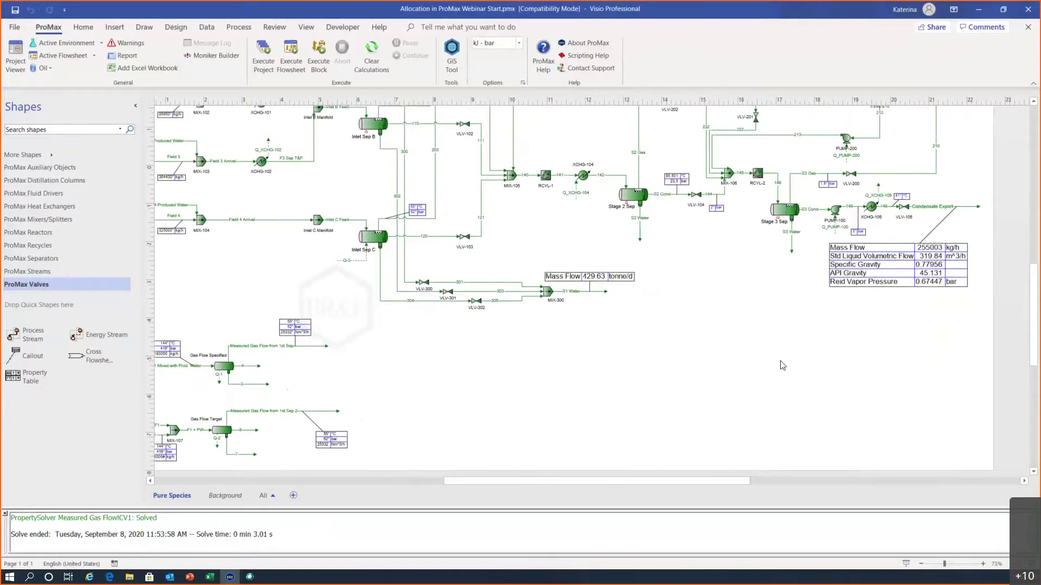
{"action": "scroll", "coordinate": [782, 366], "scroll_direction": "up", "scroll_amount": 3}
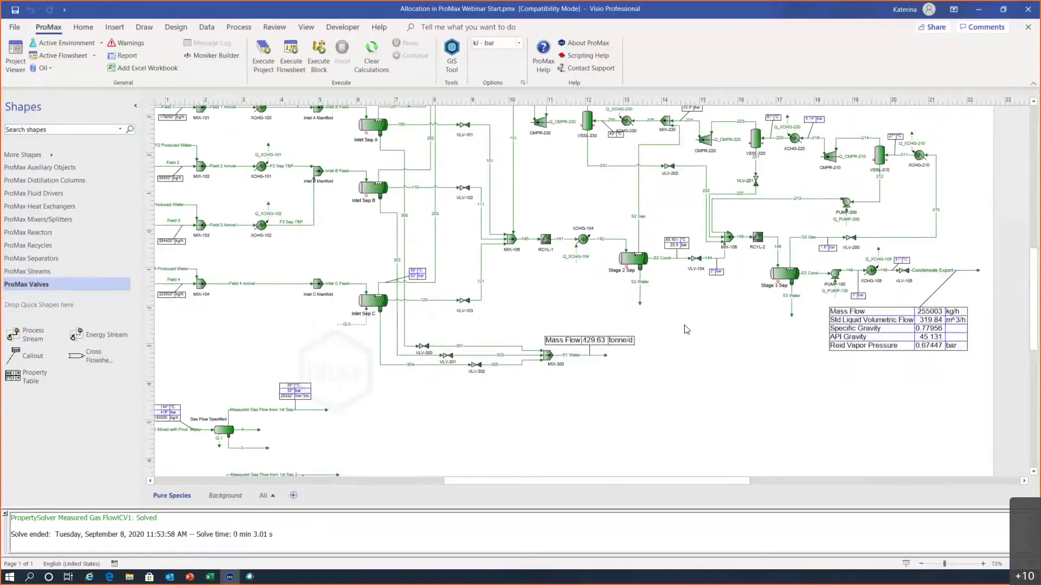
{"action": "scroll", "coordinate": [620, 368], "scroll_direction": "up", "scroll_amount": 3}
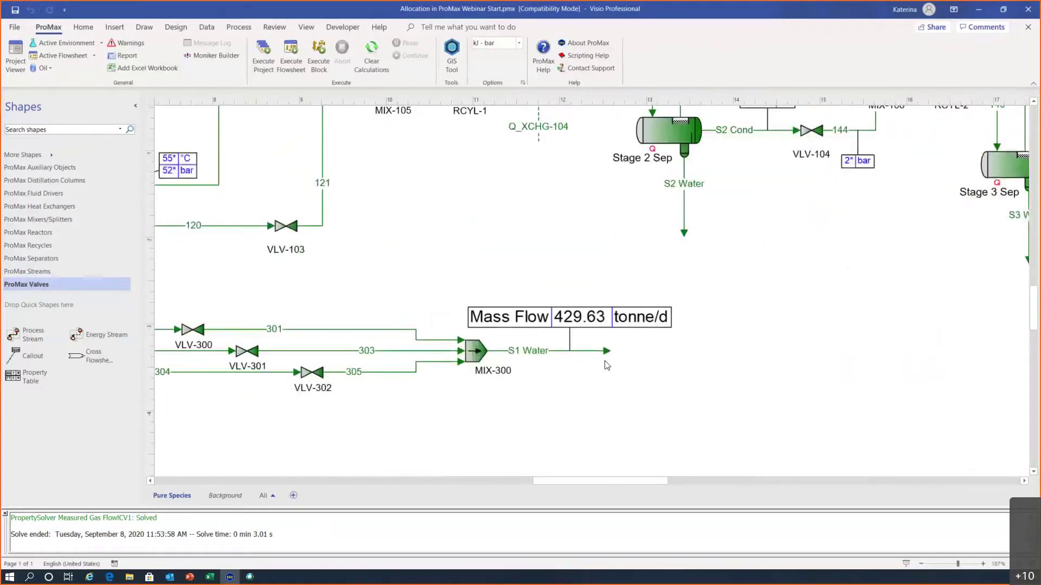
{"action": "mouse_move", "coordinate": [543, 352]}
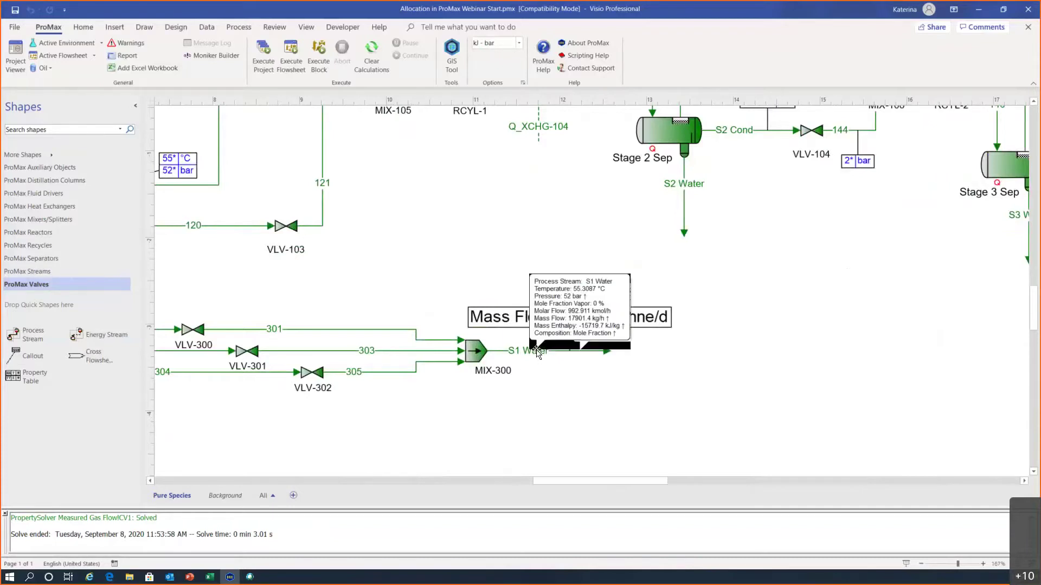
{"action": "double_click", "coordinate": [537, 352]}
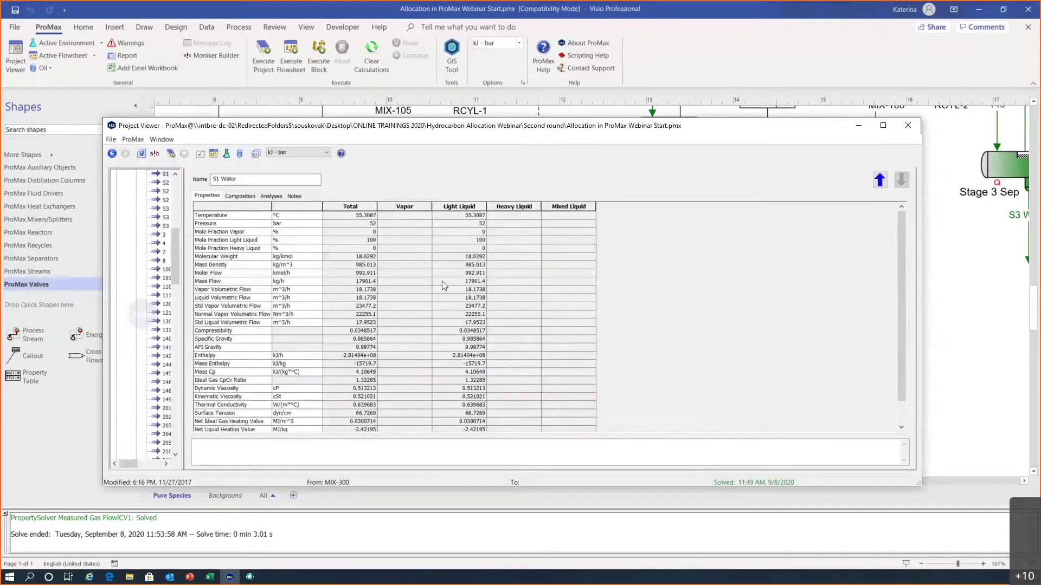
{"action": "left_click", "coordinate": [245, 195]}
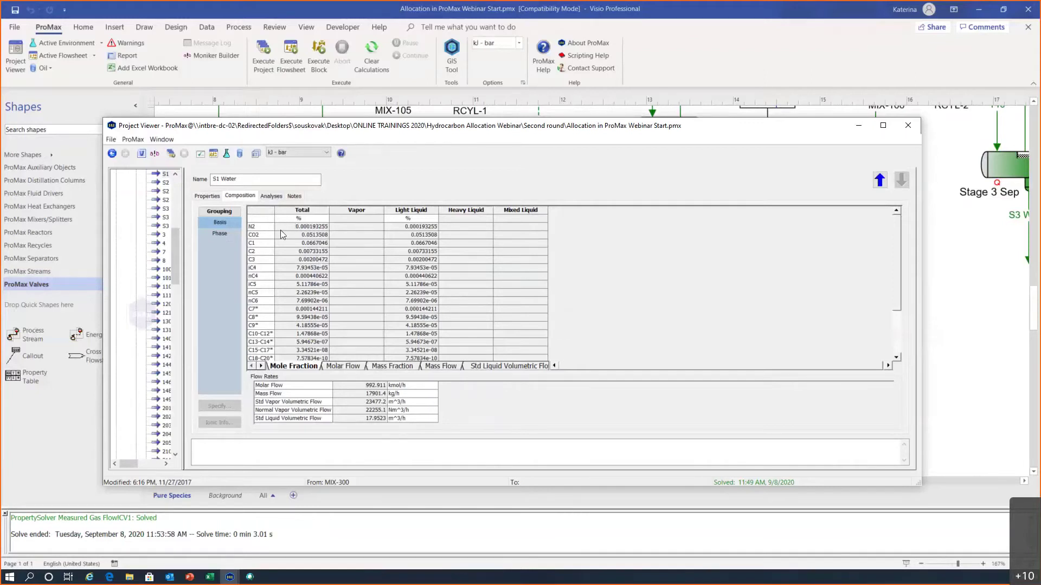
{"action": "scroll", "coordinate": [317, 280], "scroll_direction": "down", "scroll_amount": 1}
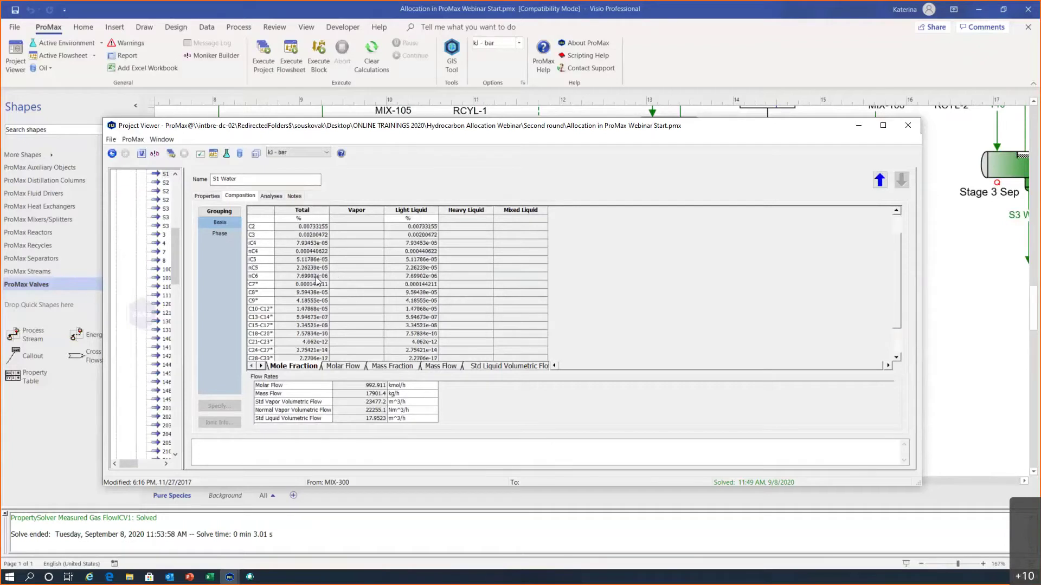
{"action": "scroll", "coordinate": [317, 280], "scroll_direction": "down", "scroll_amount": 2}
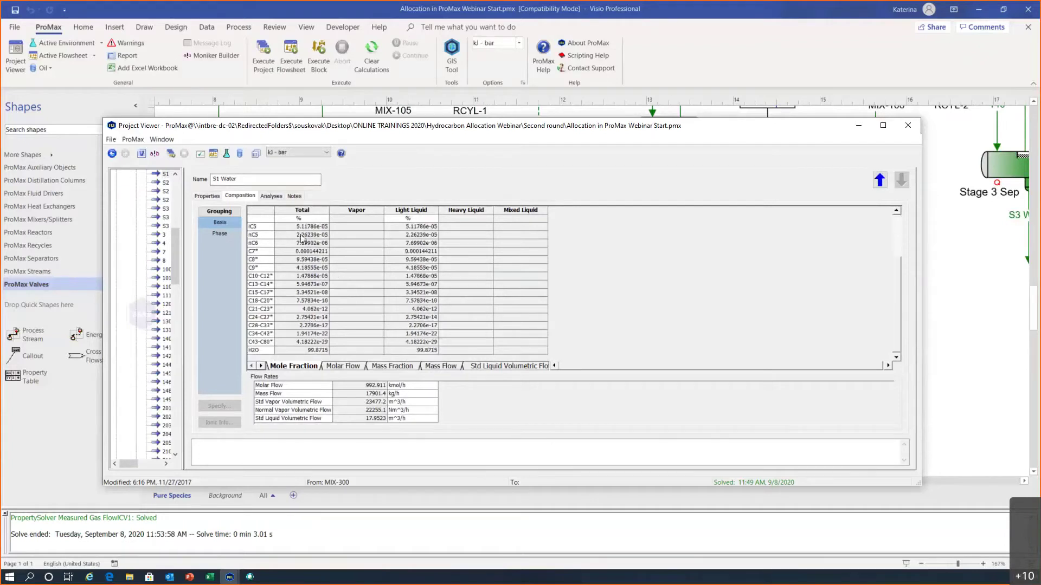
{"action": "mouse_move", "coordinate": [302, 237]}
{"action": "left_click", "coordinate": [908, 125]}
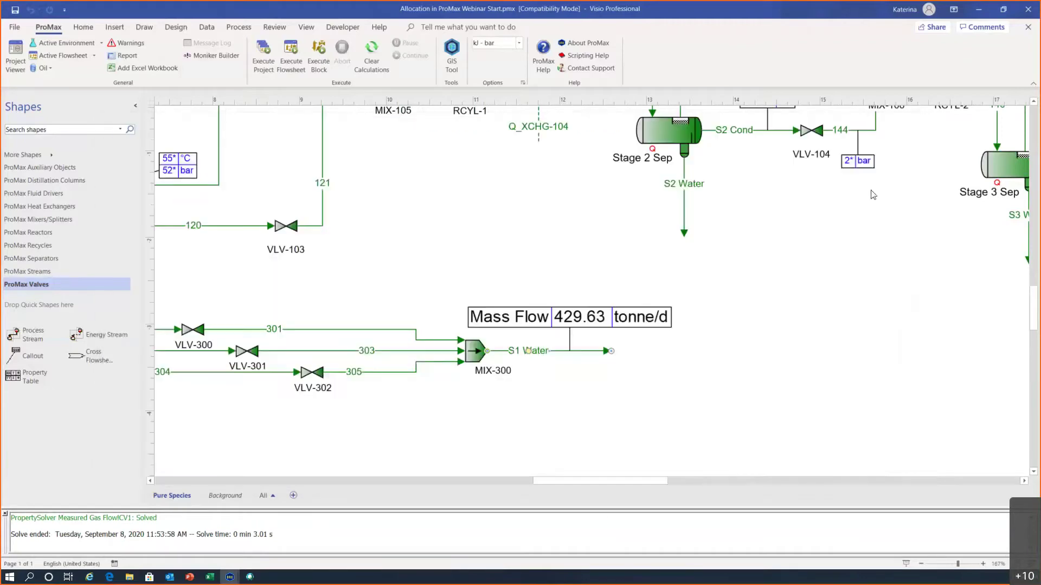
Open the Condensate Export stream and examine its liquid volumetric flows, specific gravity, API gravity and Reid vapor pressure.
{"action": "left_click_drag", "start_coordinate": [609, 480], "coordinate": [711, 476]}
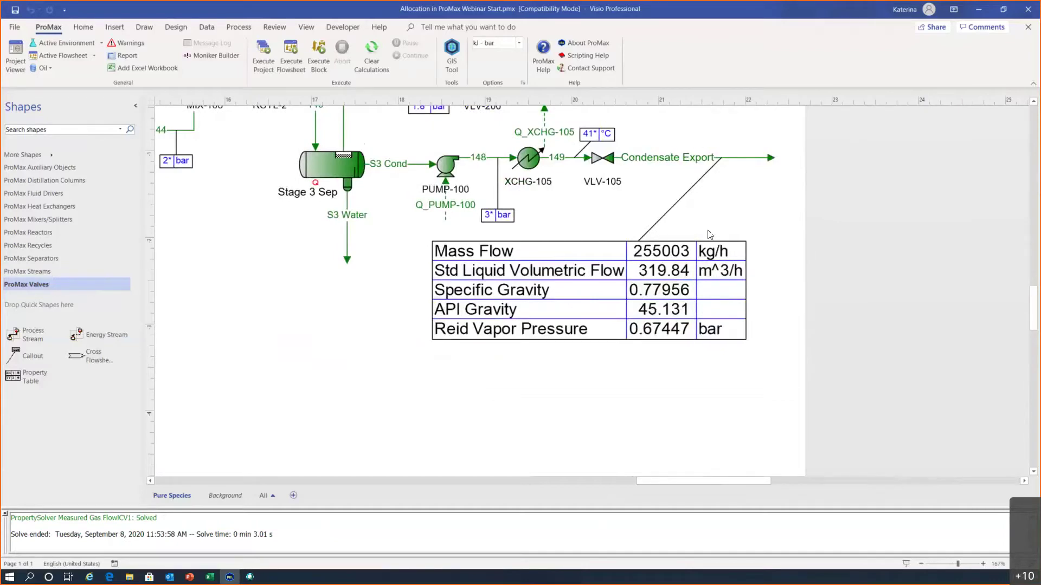
{"action": "double_click", "coordinate": [674, 161]}
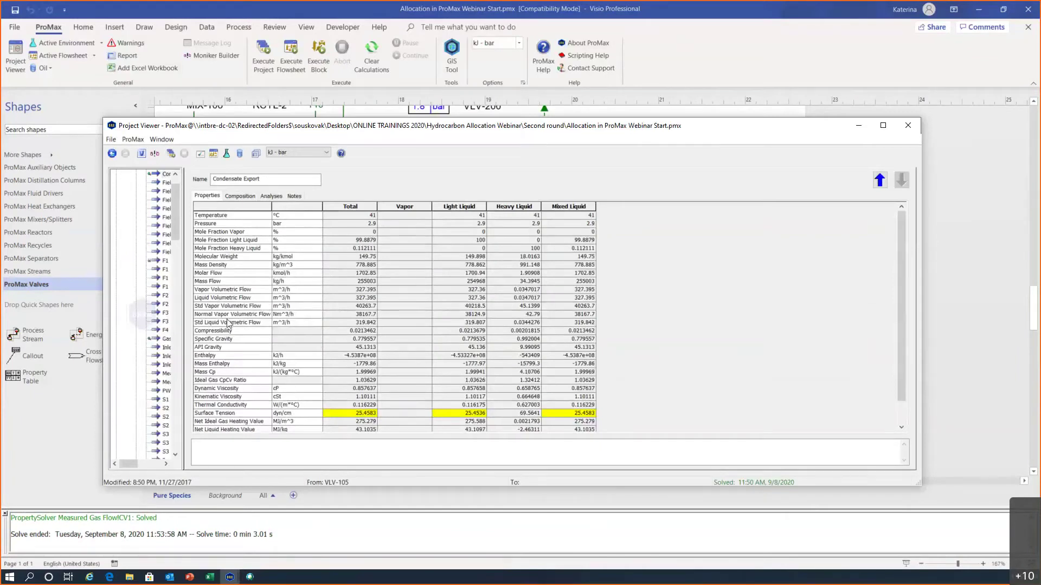
{"action": "left_click", "coordinate": [342, 324]}
{"action": "left_click", "coordinate": [346, 298]}
{"action": "left_click", "coordinate": [224, 341]}
{"action": "left_click", "coordinate": [220, 347]}
{"action": "mouse_move", "coordinate": [364, 400]}
{"action": "left_click", "coordinate": [272, 197]}
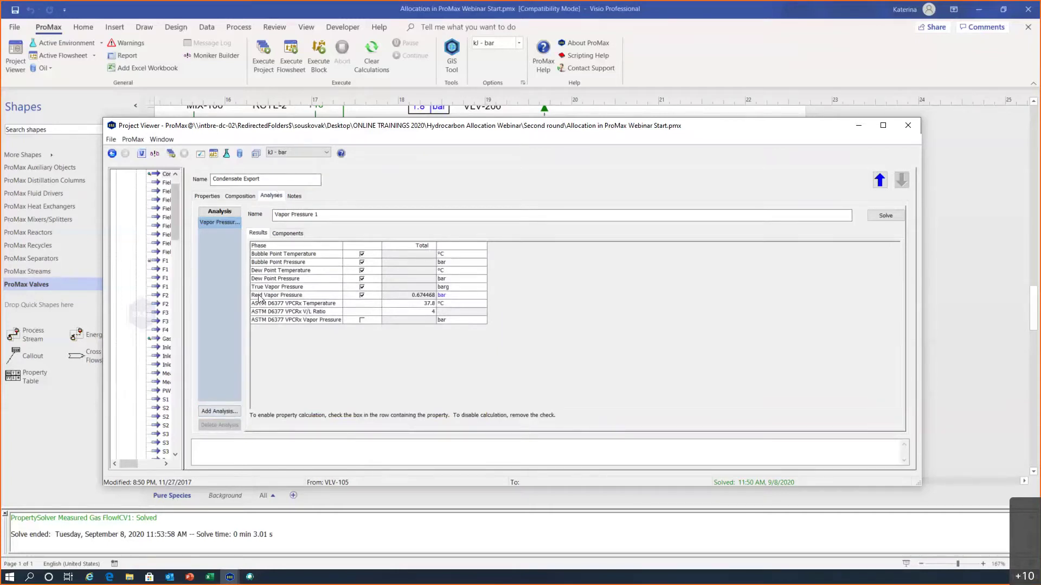
{"action": "left_click", "coordinate": [422, 296]}
Examine the mole-fraction composition of Condensate Export down to the C43-C80* and H2O components.
{"action": "left_click", "coordinate": [239, 196]}
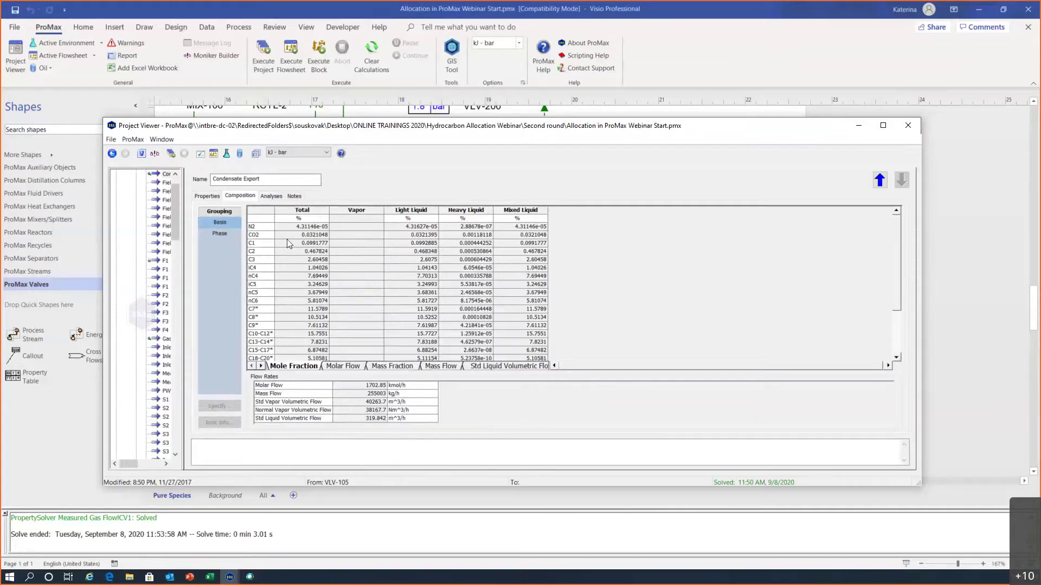
{"action": "scroll", "coordinate": [323, 334], "scroll_direction": "down", "scroll_amount": 3}
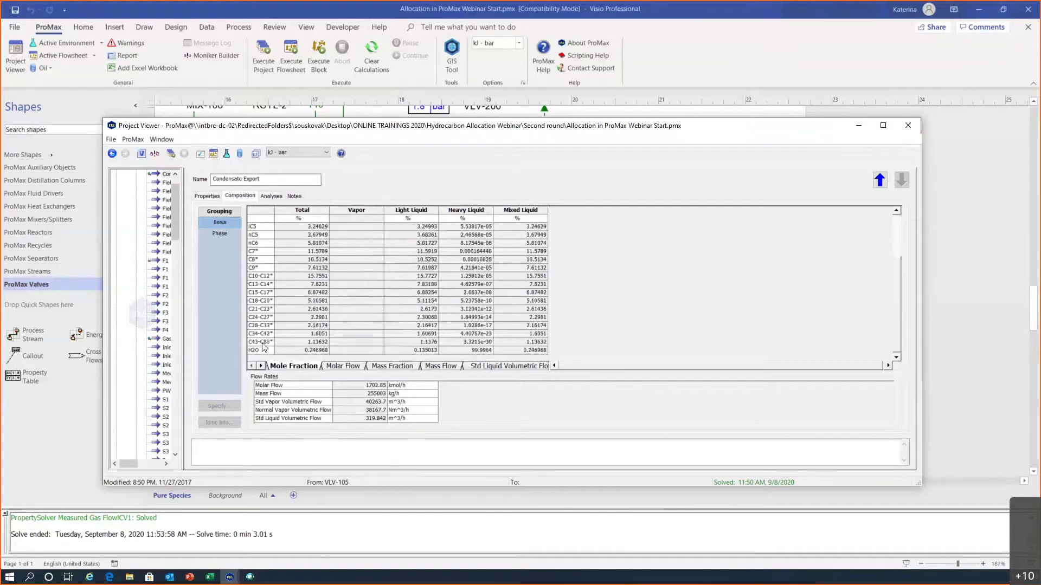
{"action": "mouse_move", "coordinate": [324, 348]}
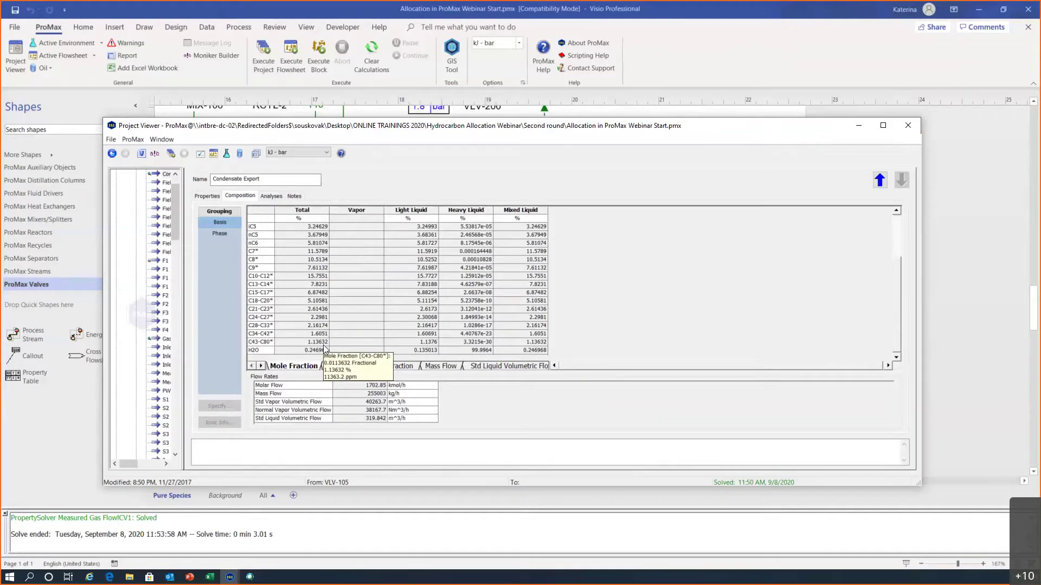
{"action": "left_click", "coordinate": [265, 343]}
{"action": "left_click", "coordinate": [304, 346]}
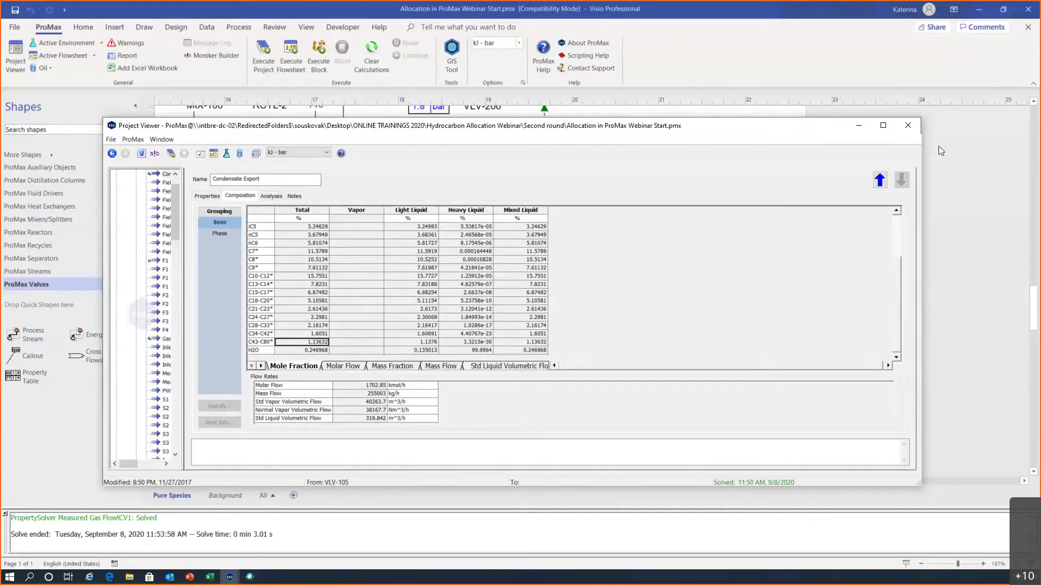
{"action": "left_click", "coordinate": [907, 126]}
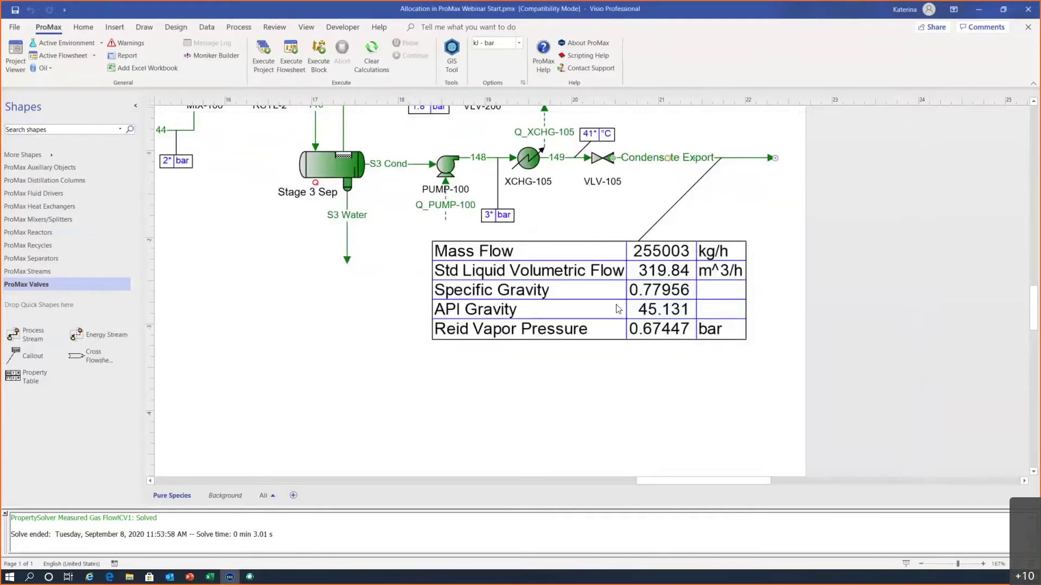
Open the Gas Export stream leaving SPLT-100 and check its normal vapor volumetric flow.
{"action": "scroll", "coordinate": [601, 332], "scroll_direction": "up", "scroll_amount": 10}
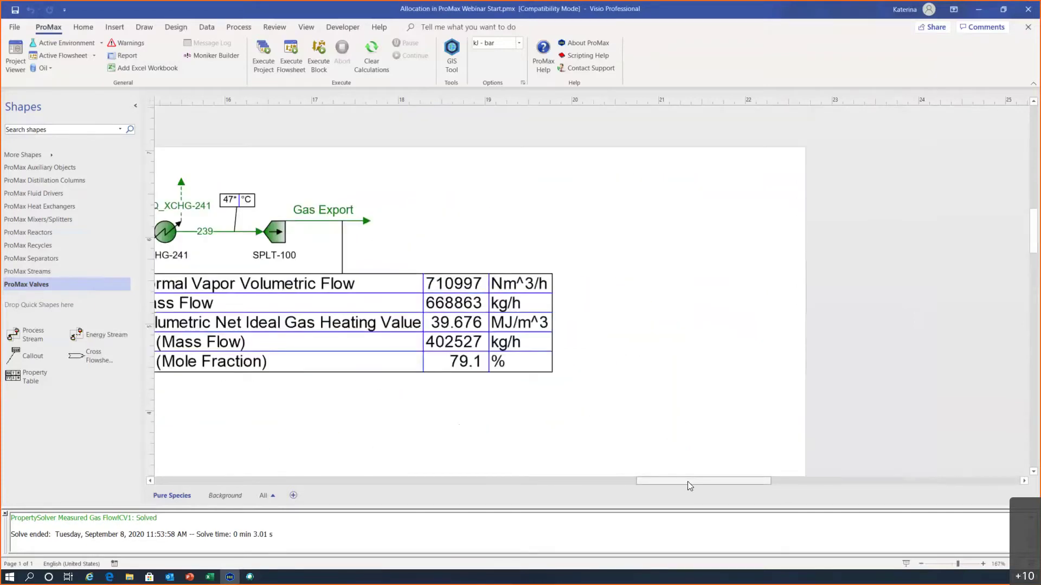
{"action": "left_click_drag", "start_coordinate": [687, 481], "coordinate": [654, 475]}
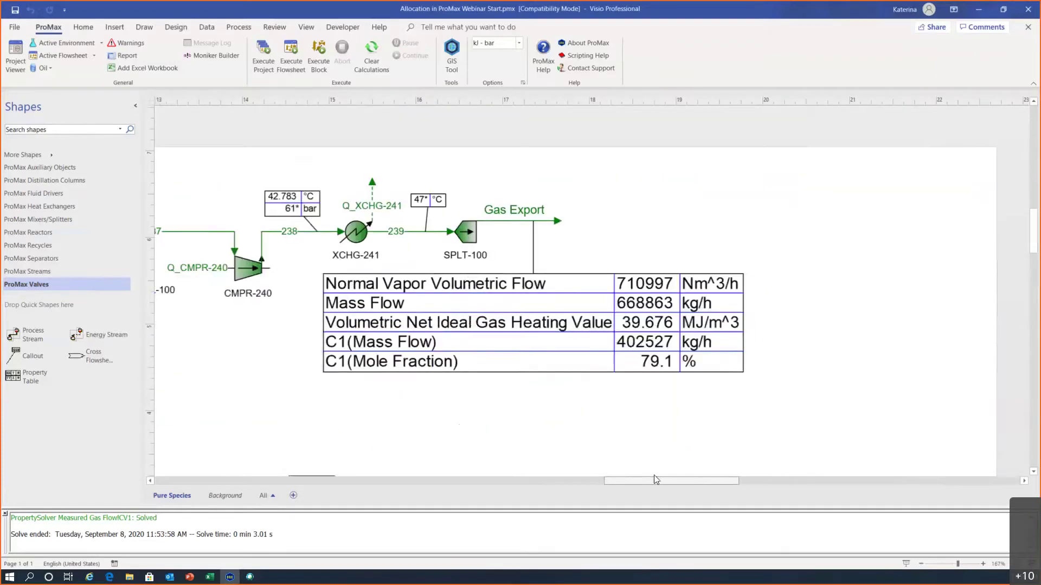
{"action": "double_click", "coordinate": [542, 222]}
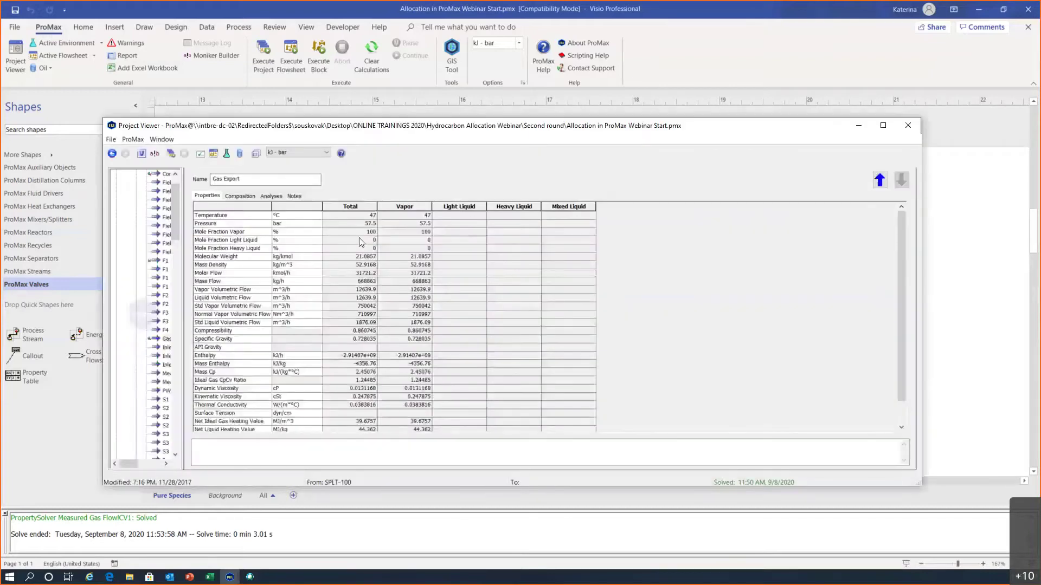
{"action": "left_click", "coordinate": [254, 317]}
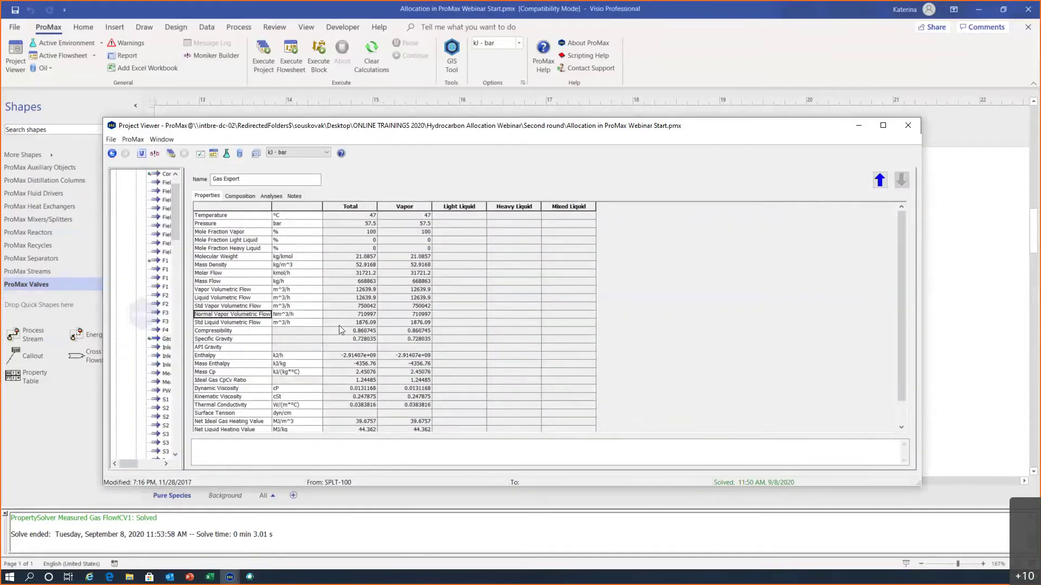
{"action": "left_click", "coordinate": [344, 315]}
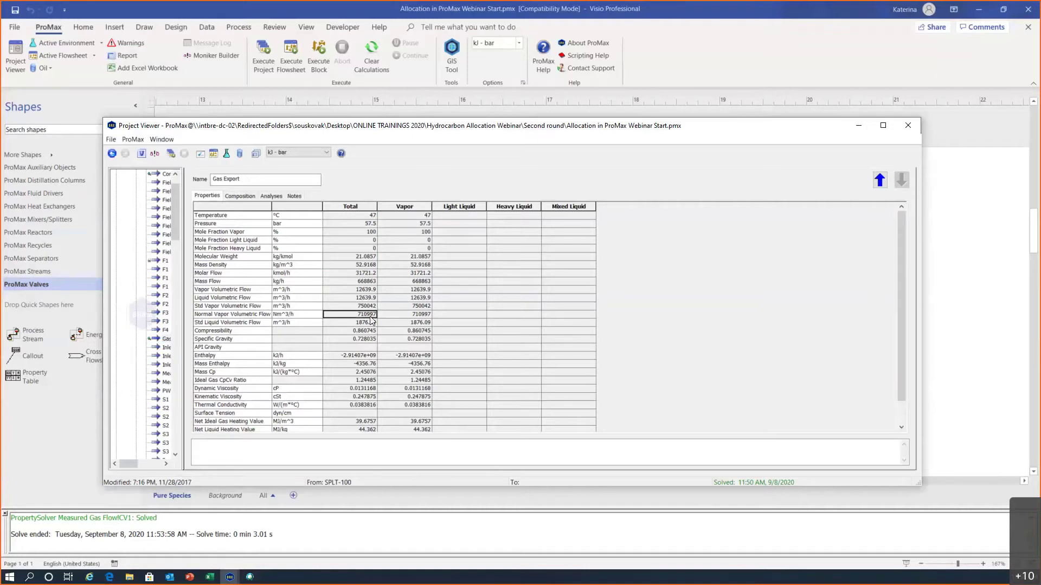
Examine Gas Export's combustion analysis results, including the energy content and volumetric net ideal gas heating value.
{"action": "left_click", "coordinate": [270, 196]}
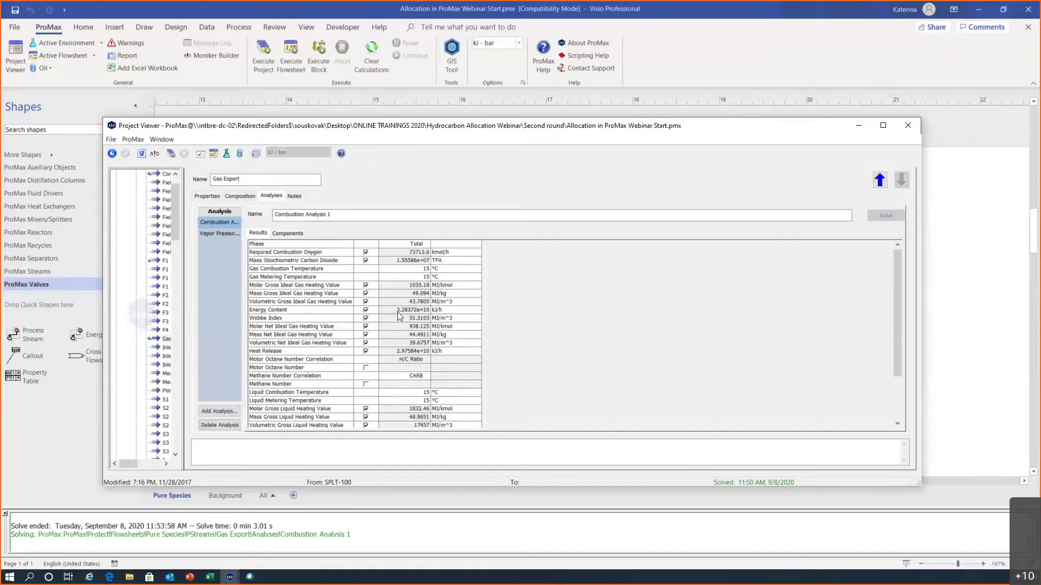
{"action": "scroll", "coordinate": [398, 311], "scroll_direction": "up", "scroll_amount": 3}
{"action": "scroll", "coordinate": [417, 324], "scroll_direction": "down", "scroll_amount": 1}
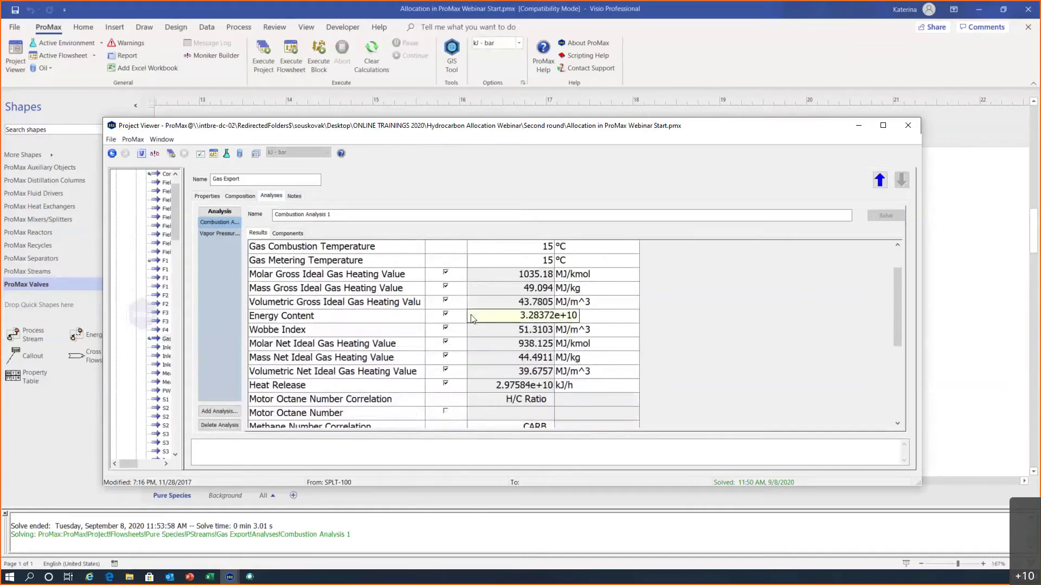
{"action": "left_click", "coordinate": [346, 374]}
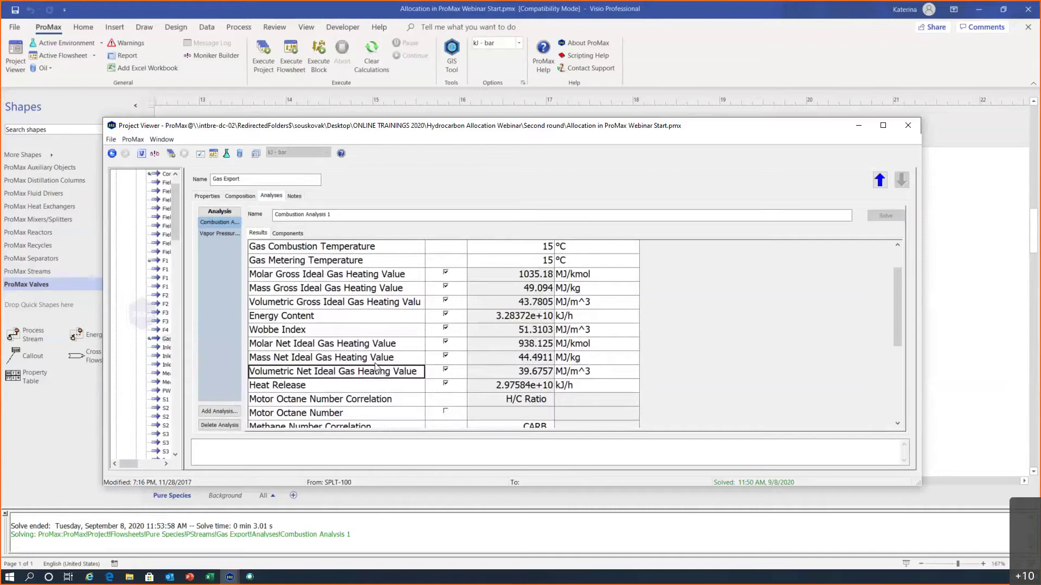
Add a Freeze Out, Hydrate, H2O Dew Point analysis to the Gas Export stream and solve it.
{"action": "left_click", "coordinate": [217, 412]}
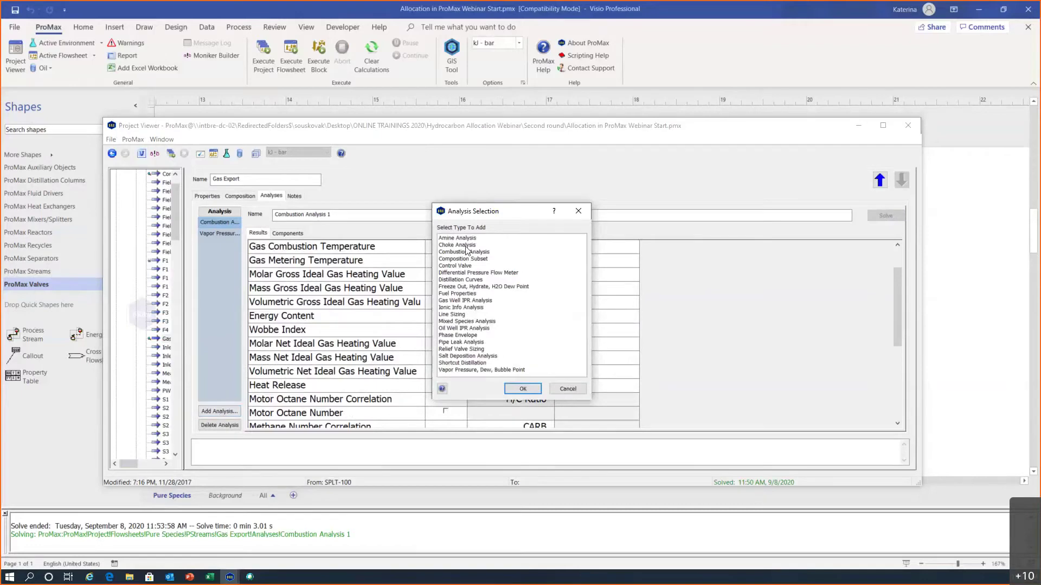
{"action": "left_click", "coordinate": [457, 287]}
{"action": "left_click", "coordinate": [519, 387]}
{"action": "left_click", "coordinate": [895, 215]}
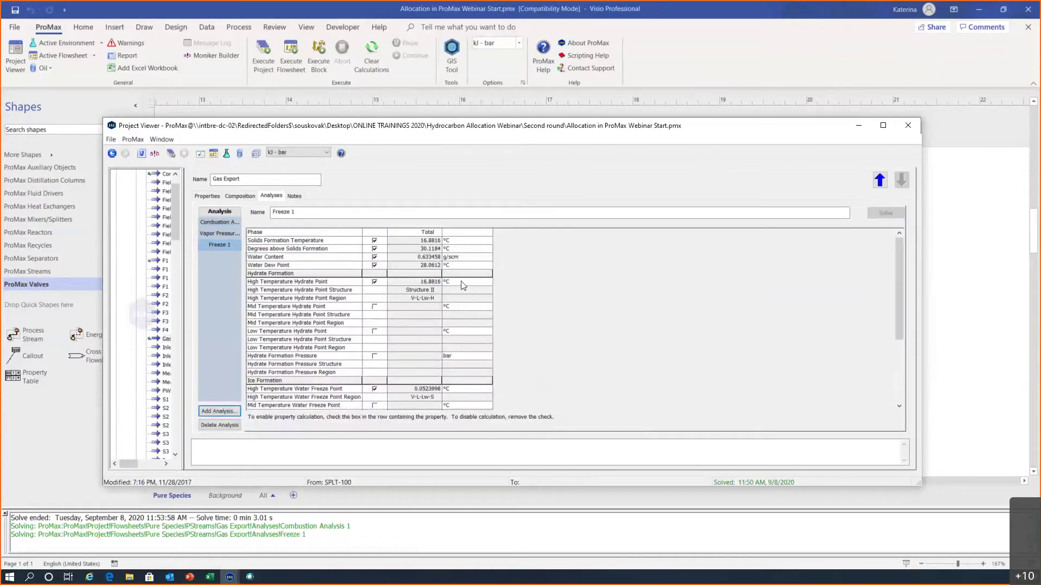
Examine the freeze analysis results for Gas Export: solids formation temperature, water content and water dew point.
{"action": "scroll", "coordinate": [461, 284], "scroll_direction": "up", "scroll_amount": 3, "text": "ctrl"}
{"action": "mouse_move", "coordinate": [538, 341]}
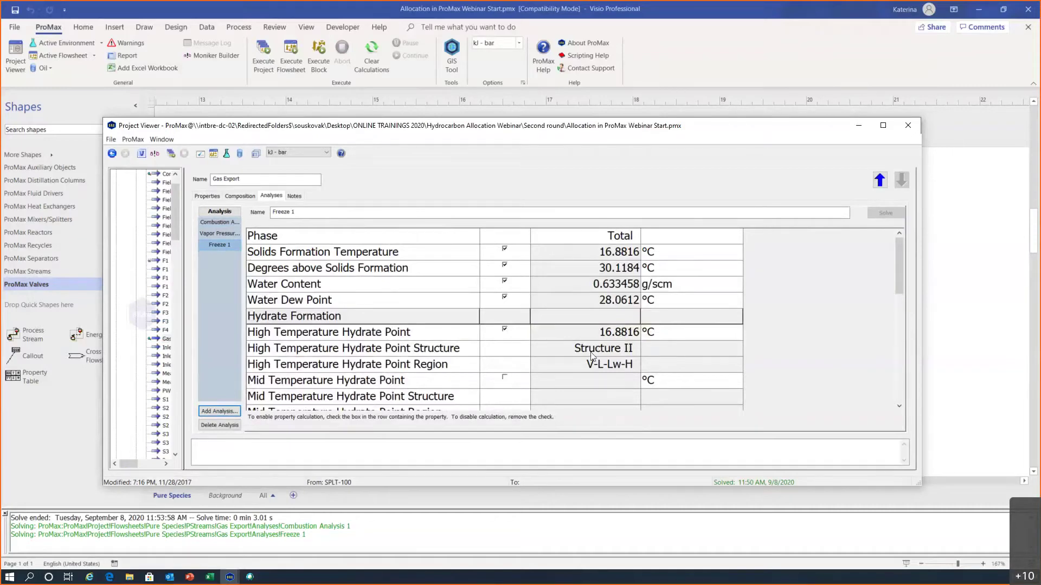
{"action": "left_click", "coordinate": [310, 258]}
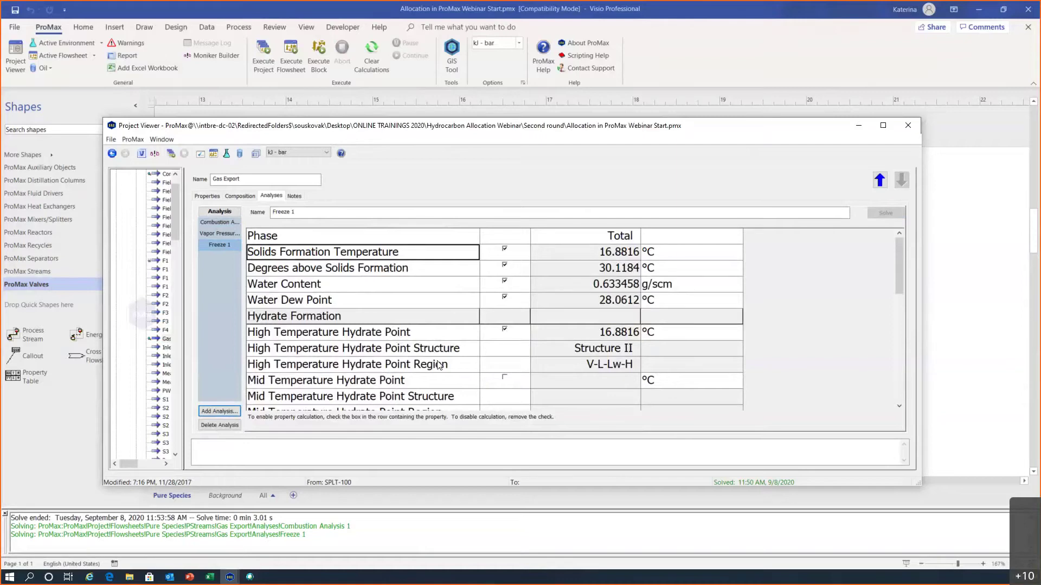
{"action": "left_click", "coordinate": [617, 254]}
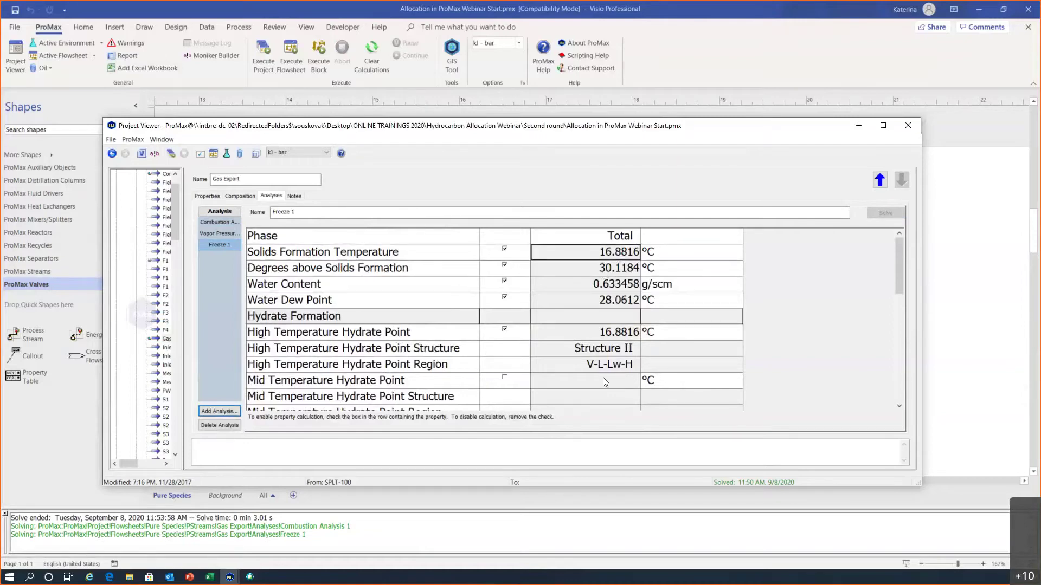
{"action": "left_click", "coordinate": [259, 289]}
{"action": "left_click", "coordinate": [580, 289]}
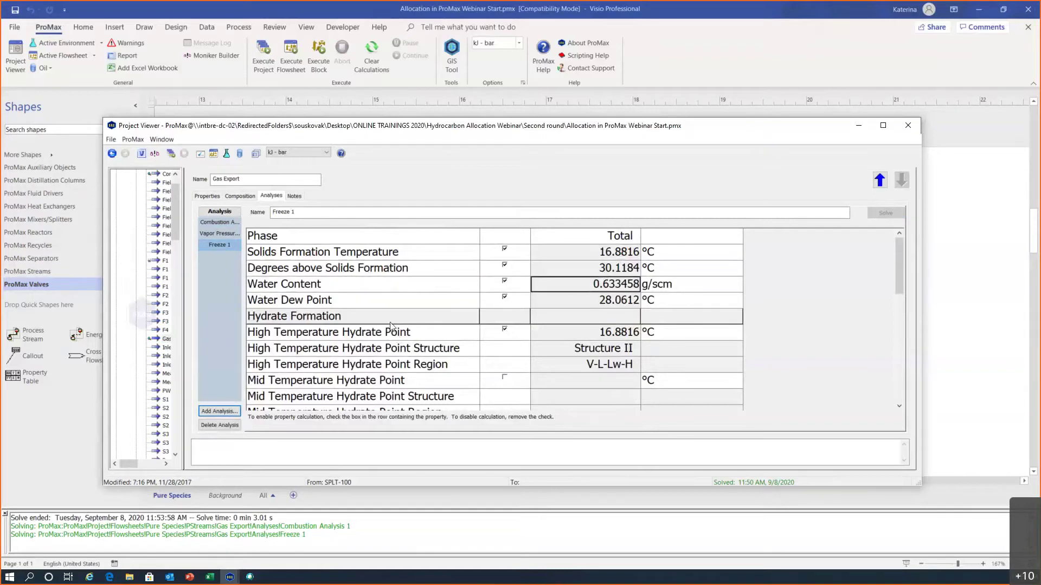
{"action": "left_click", "coordinate": [298, 306]}
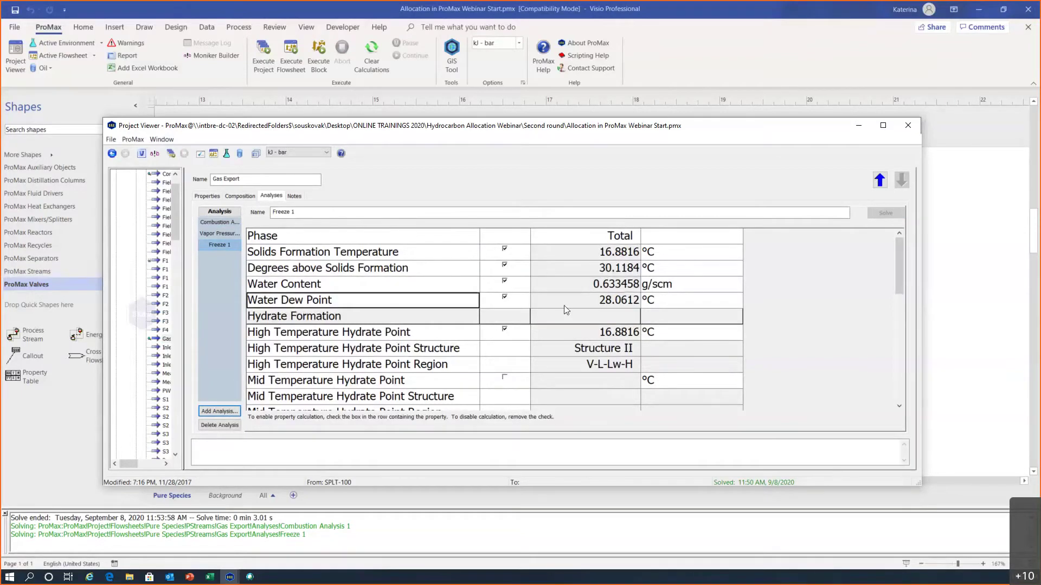
{"action": "mouse_move", "coordinate": [564, 305]}
Check the Gas Export stream's mole fraction composition and close the Project Viewer.
{"action": "left_click", "coordinate": [250, 197]}
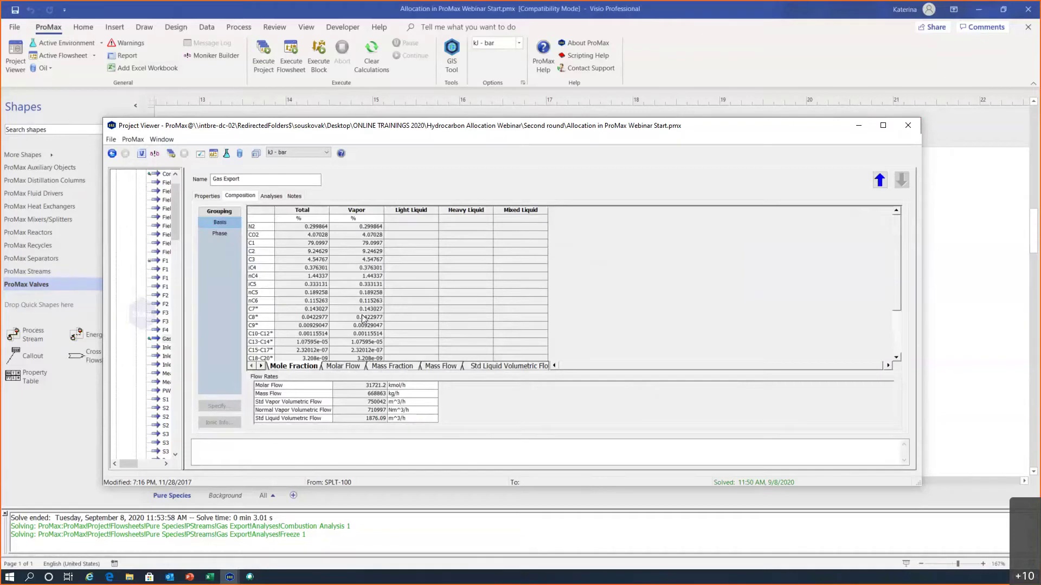
{"action": "scroll", "coordinate": [362, 318], "scroll_direction": "up", "scroll_amount": 5}
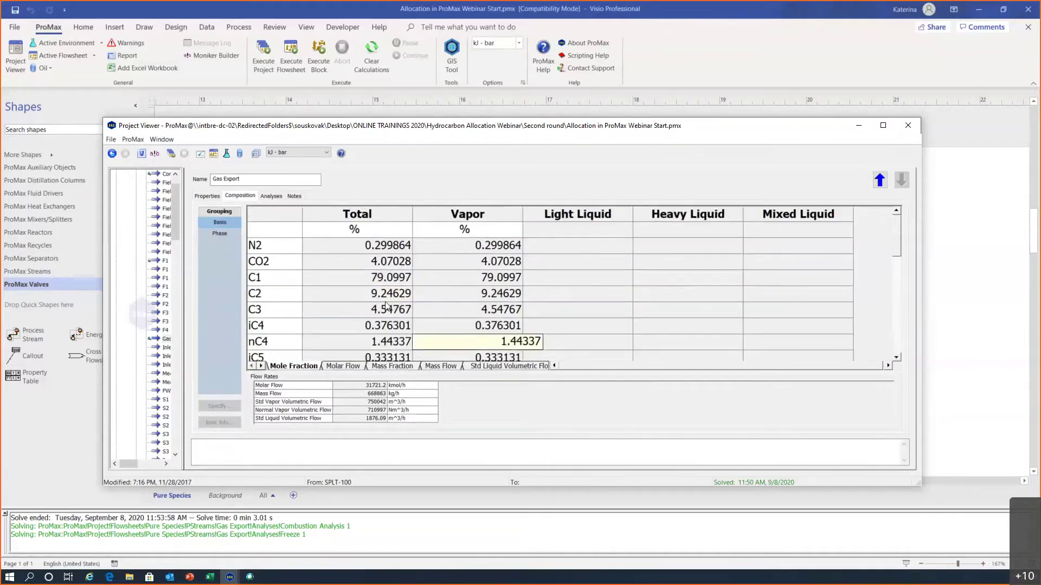
{"action": "mouse_move", "coordinate": [324, 350]}
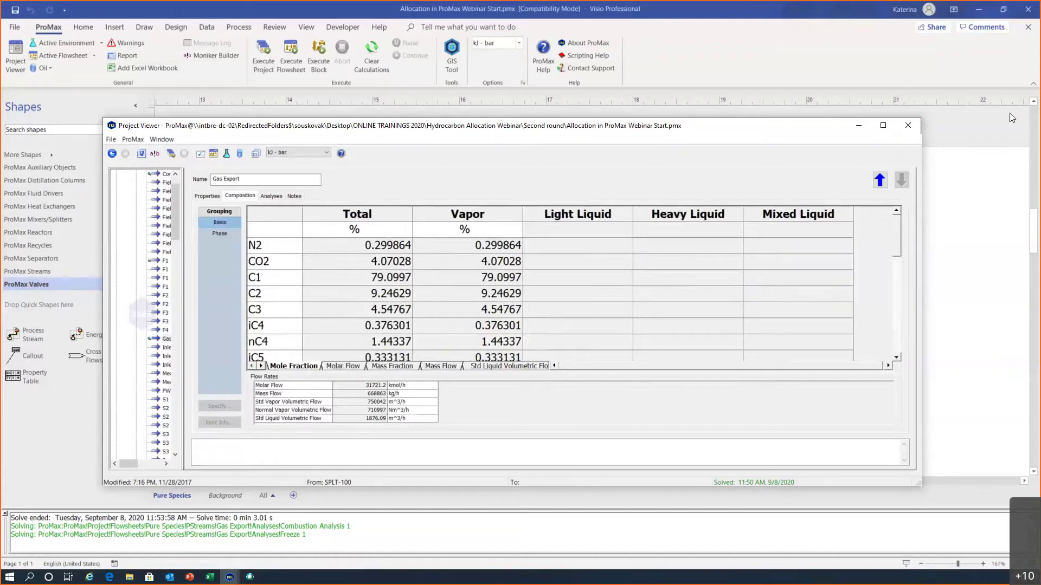
{"action": "left_click", "coordinate": [908, 126]}
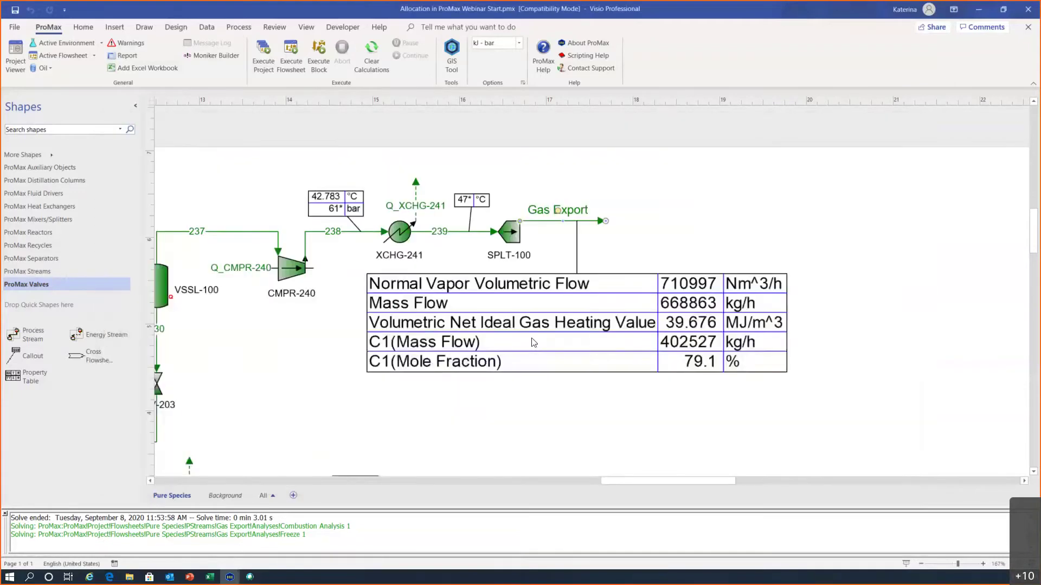
Look over the whole flowsheet, and switch to the PowerPoint slide show to display the Current Methods for Allocation slide.
{"action": "scroll", "coordinate": [661, 292], "scroll_direction": "down", "scroll_amount": 5}
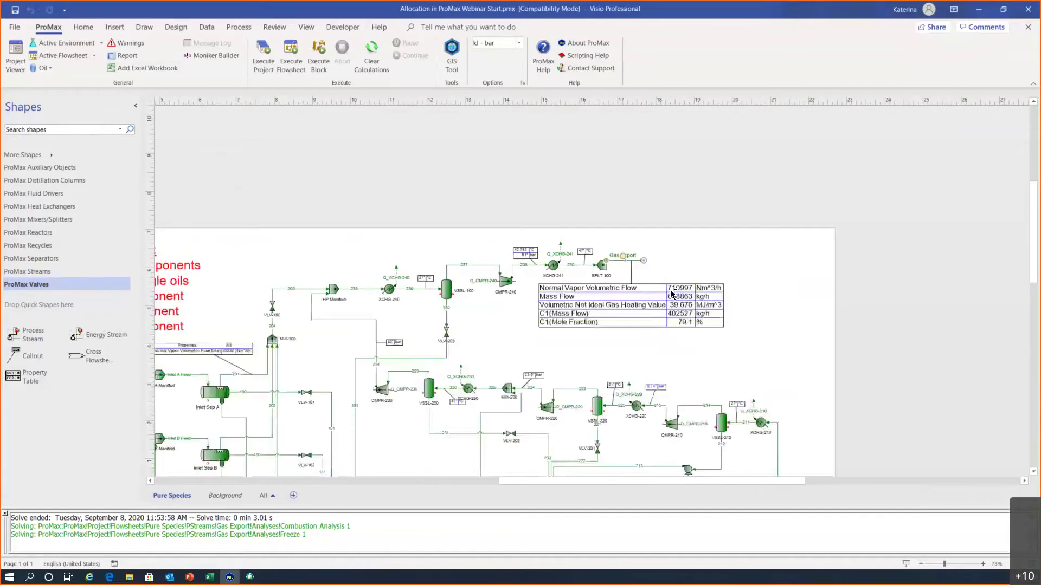
{"action": "scroll", "coordinate": [579, 378], "scroll_direction": "down", "scroll_amount": 3}
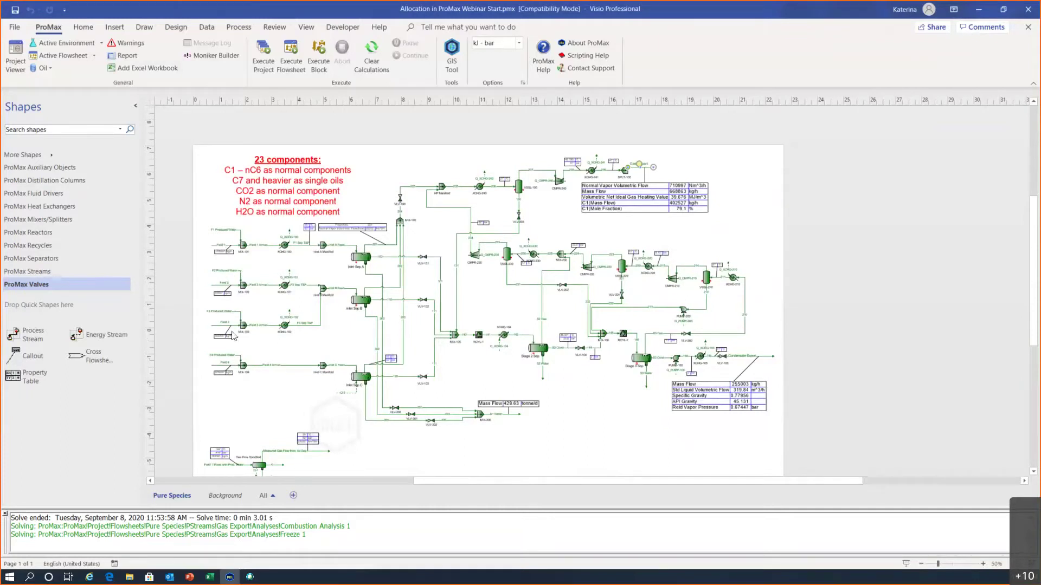
{"action": "mouse_move", "coordinate": [211, 367]}
{"action": "key", "text": "alt+Tab"}
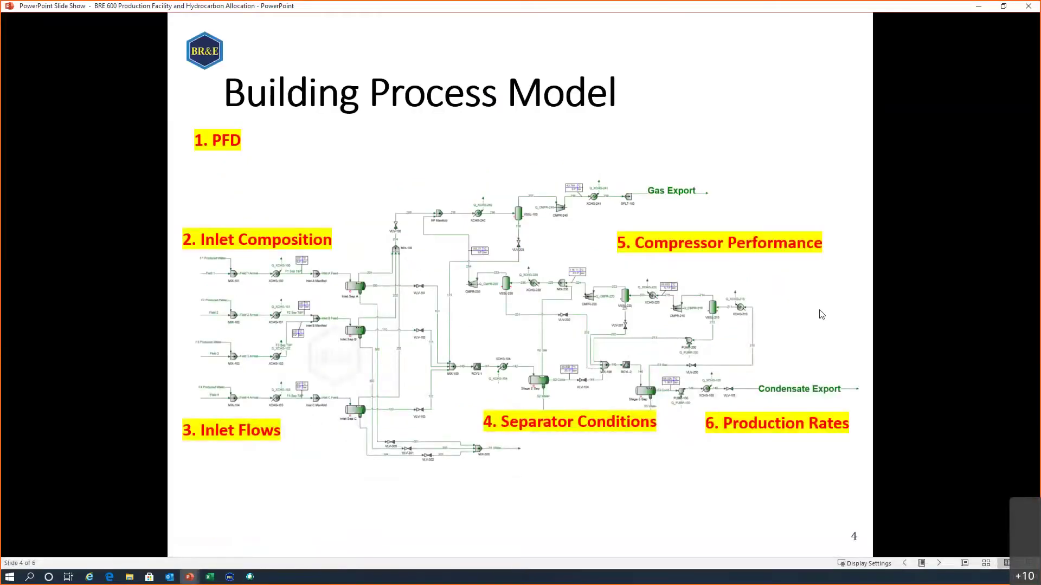
{"action": "left_click", "coordinate": [822, 314]}
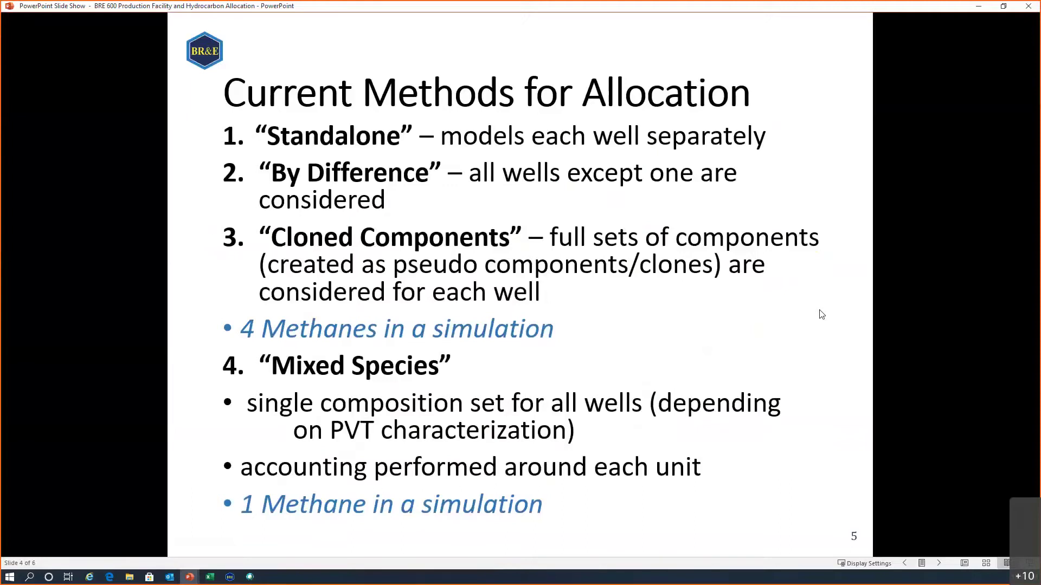
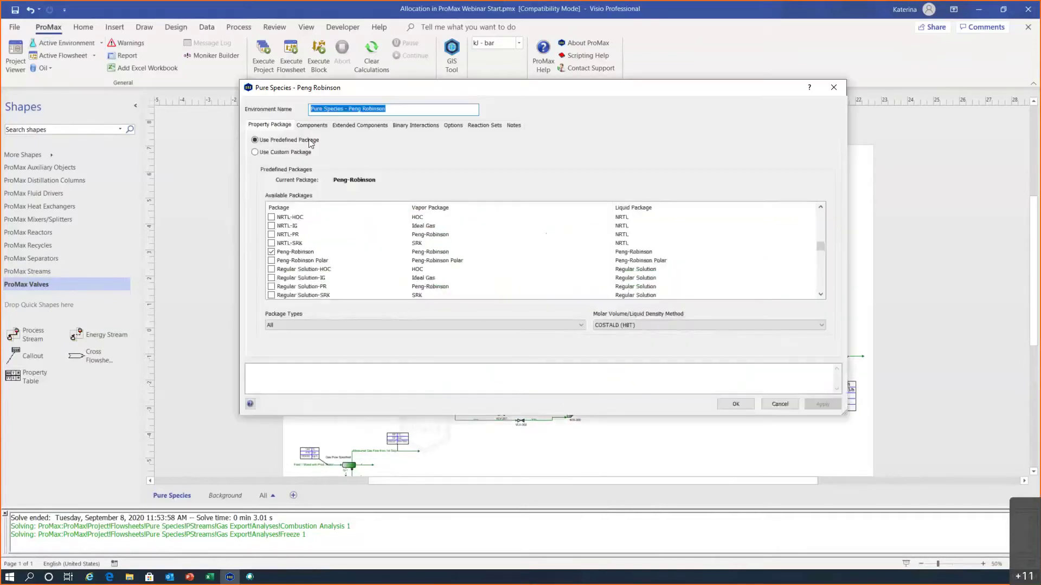
Filter the available components of the Pure Species - Peng Robinson environment by the Mixed Species type and enlarge the dialog.
{"action": "left_click", "coordinate": [311, 127]}
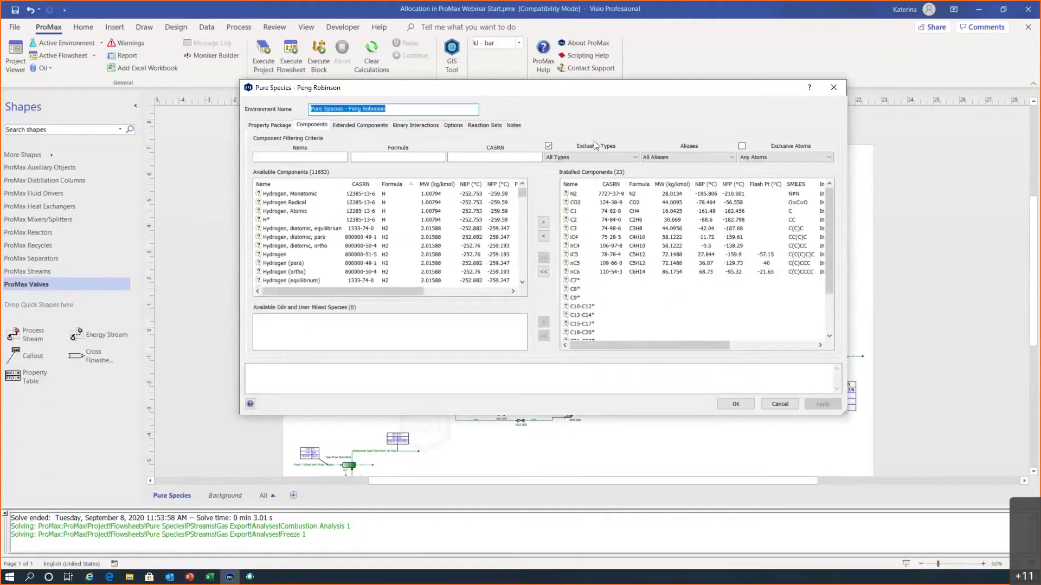
{"action": "left_click", "coordinate": [584, 157]}
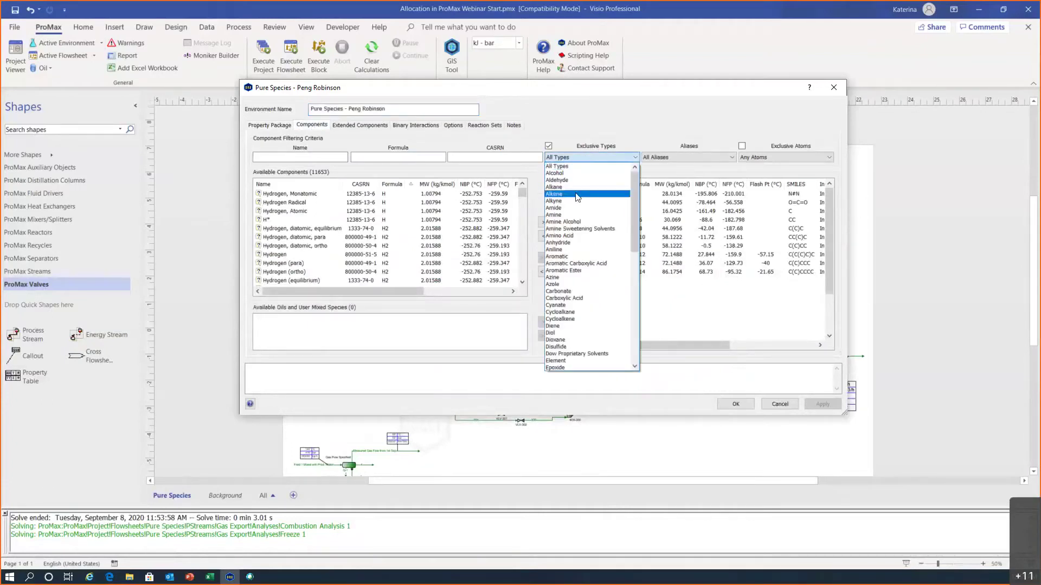
{"action": "scroll", "coordinate": [576, 206], "scroll_direction": "down", "scroll_amount": 3}
{"action": "scroll", "coordinate": [576, 206], "scroll_direction": "down", "scroll_amount": 5}
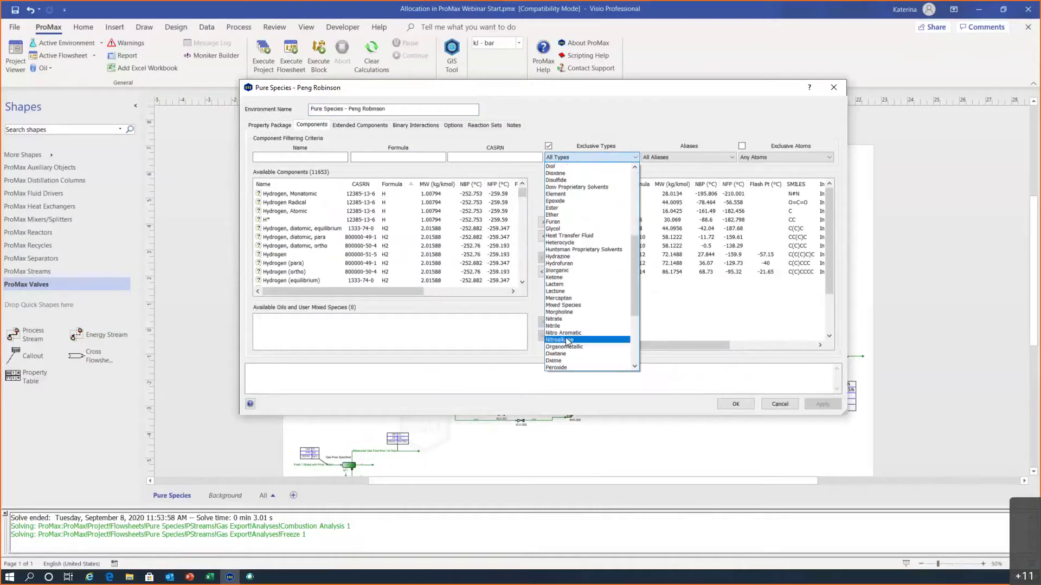
{"action": "left_click", "coordinate": [565, 306]}
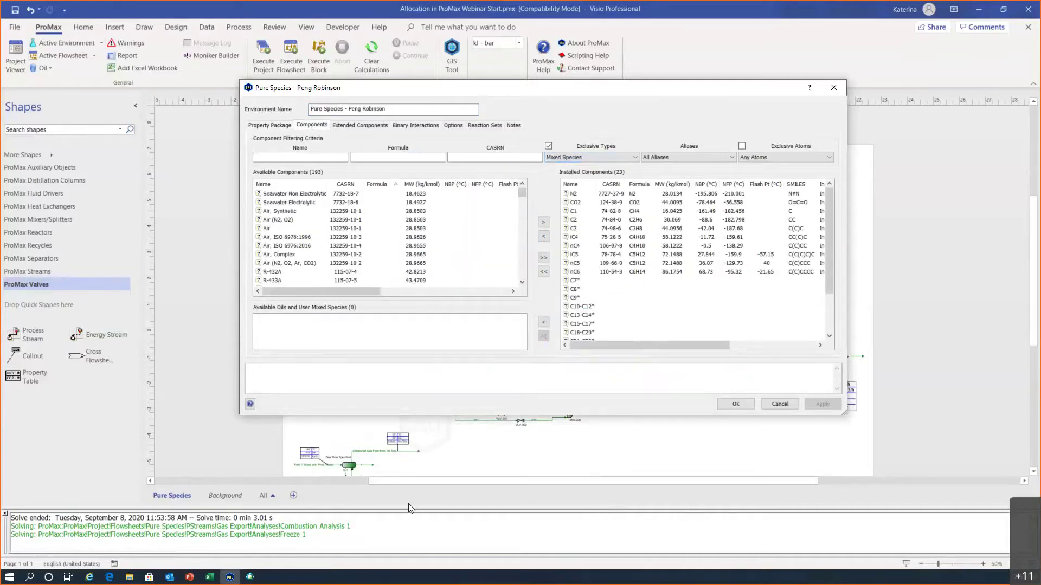
{"action": "left_click_drag", "start_coordinate": [408, 415], "coordinate": [408, 503]}
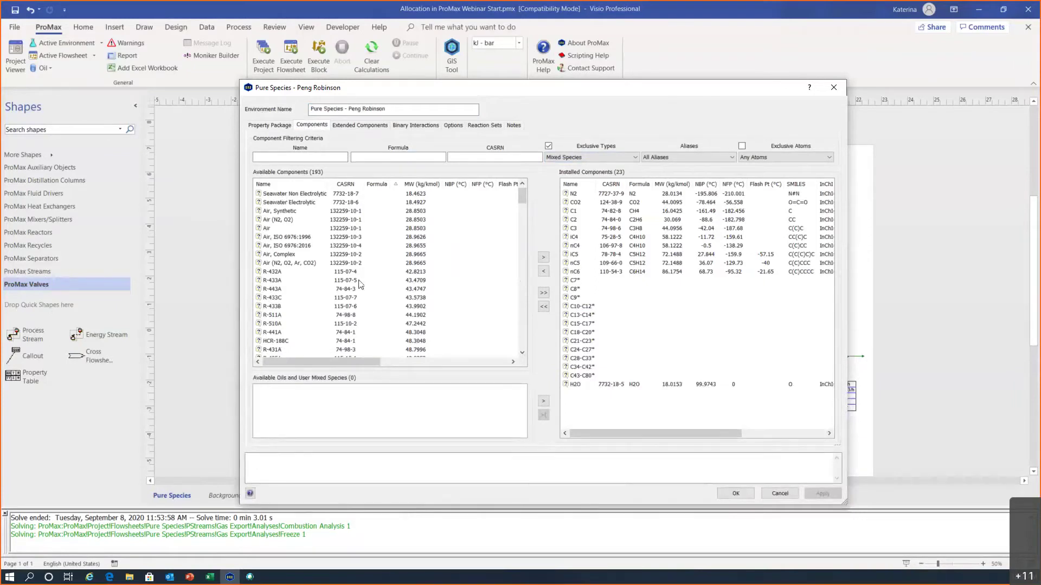
Inspect the Seawater Non Electrolytic and synthetic air entries among the available mixed species, including the seawater composition description.
{"action": "left_click", "coordinate": [289, 195]}
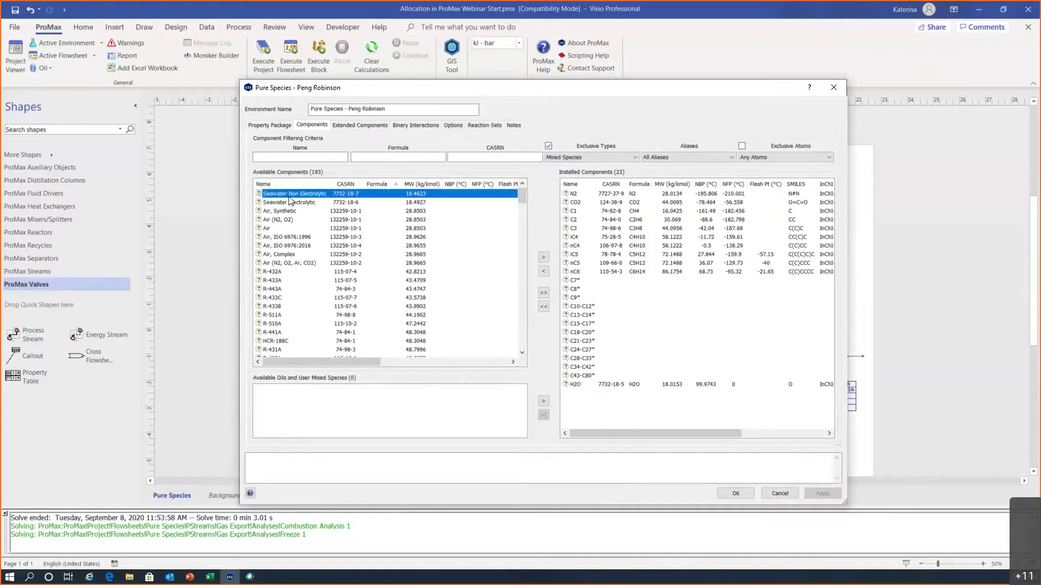
{"action": "left_click_drag", "start_coordinate": [333, 361], "coordinate": [409, 363]}
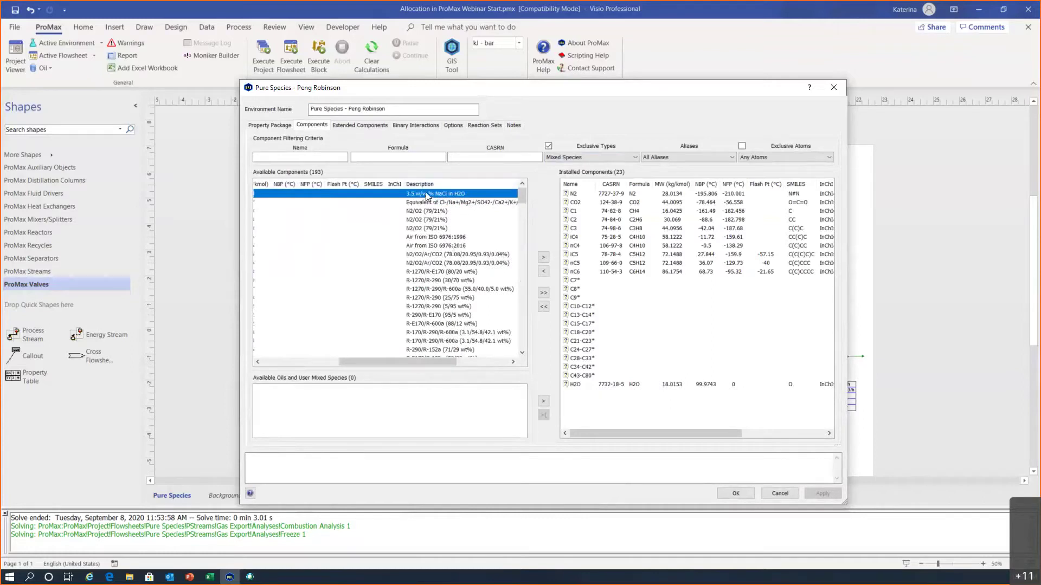
{"action": "left_click_drag", "start_coordinate": [407, 361], "coordinate": [334, 371]}
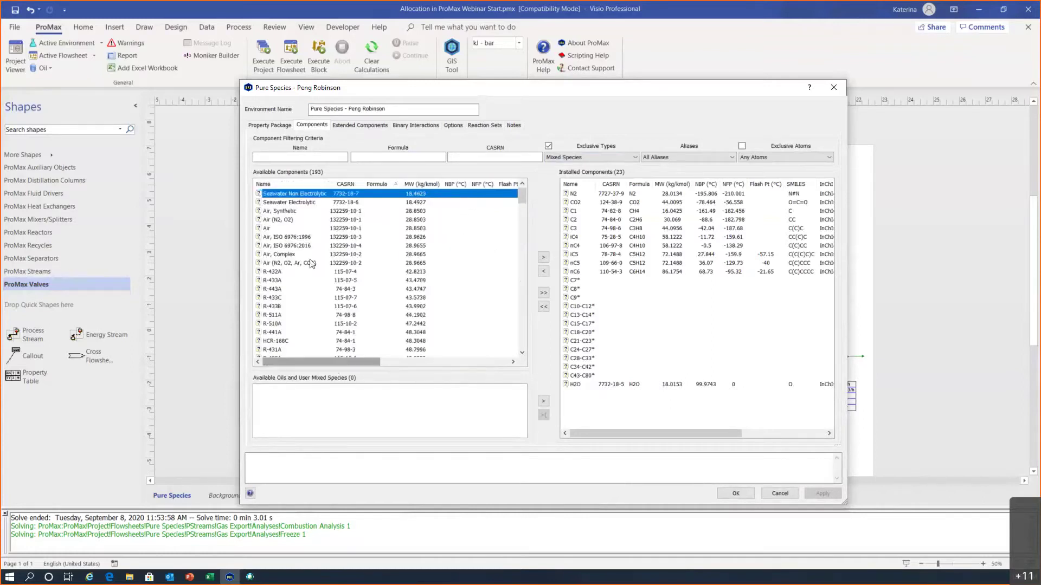
{"action": "left_click", "coordinate": [271, 213]}
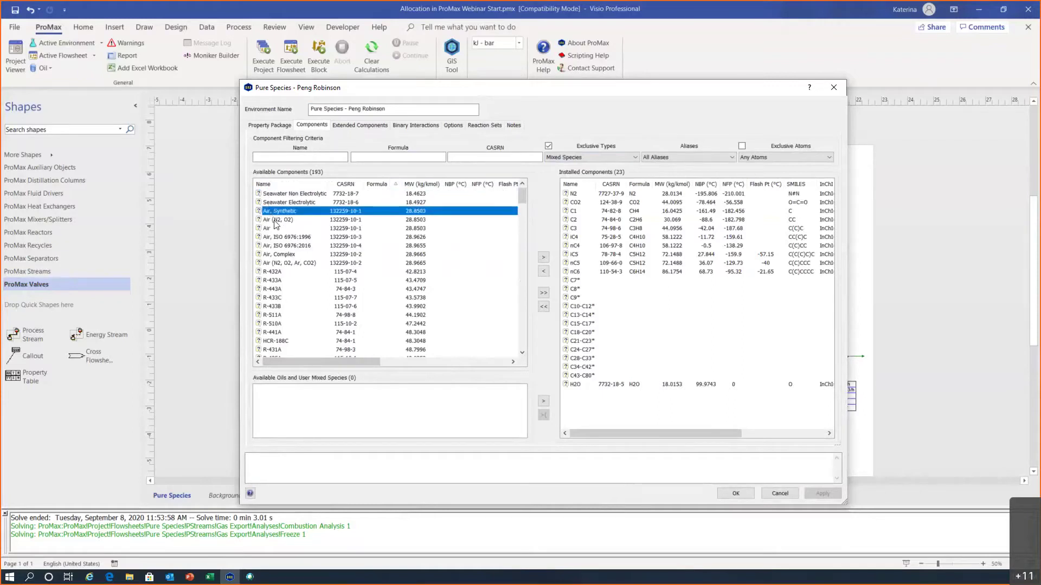
Find the refrigerant blends among the mixed species and examine the composition description of R-436B.
{"action": "scroll", "coordinate": [309, 255], "scroll_direction": "down", "scroll_amount": 2}
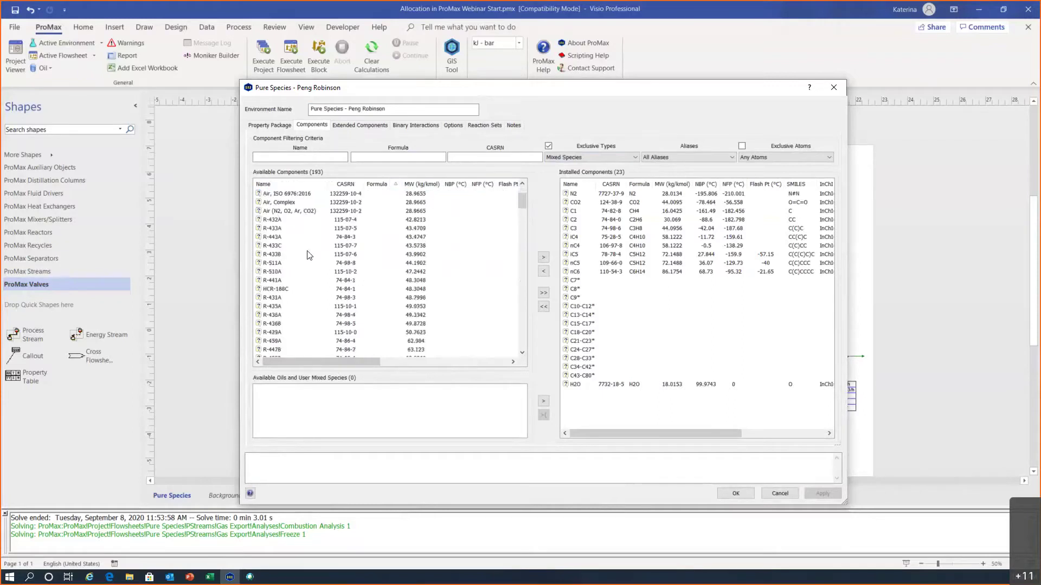
{"action": "scroll", "coordinate": [270, 223], "scroll_direction": "down", "scroll_amount": 2}
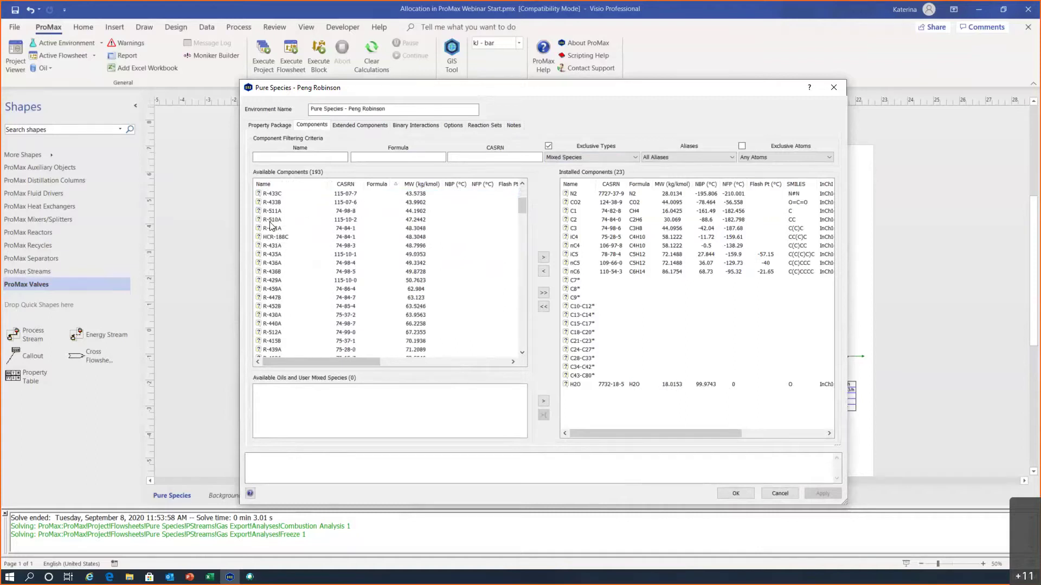
{"action": "scroll", "coordinate": [271, 225], "scroll_direction": "down", "scroll_amount": 1}
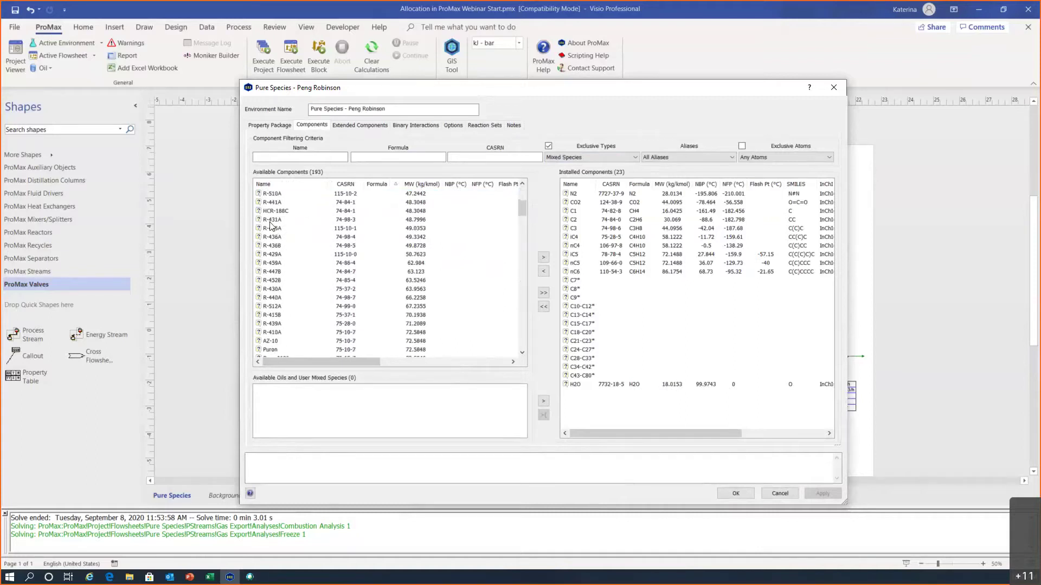
{"action": "scroll", "coordinate": [270, 224], "scroll_direction": "down", "scroll_amount": 1}
{"action": "left_click", "coordinate": [271, 221]}
{"action": "left_click_drag", "start_coordinate": [337, 361], "coordinate": [458, 368]}
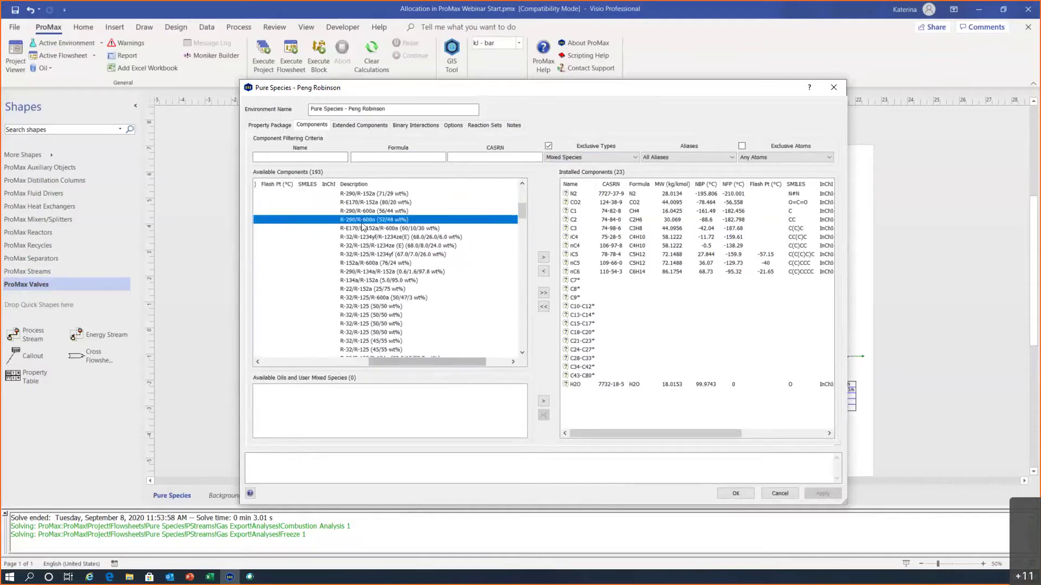
{"action": "left_click_drag", "start_coordinate": [458, 367], "coordinate": [343, 363]}
Inspect the JEFFTREAT and UCARSOL solvents at the end of the mixed species list, and close the environment without applying changes.
{"action": "left_click_drag", "start_coordinate": [522, 211], "coordinate": [518, 358]}
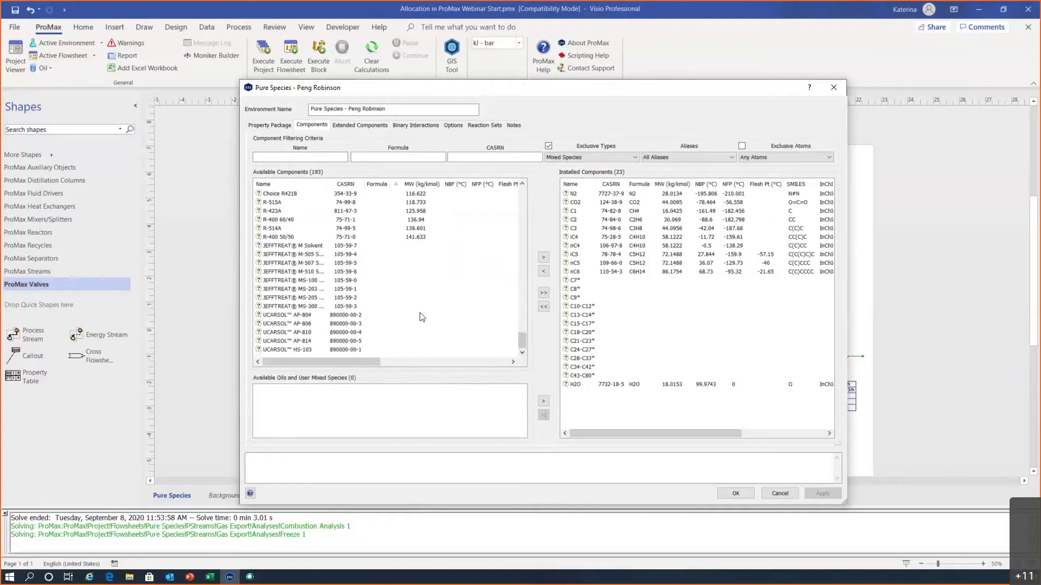
{"action": "left_click", "coordinate": [306, 246]}
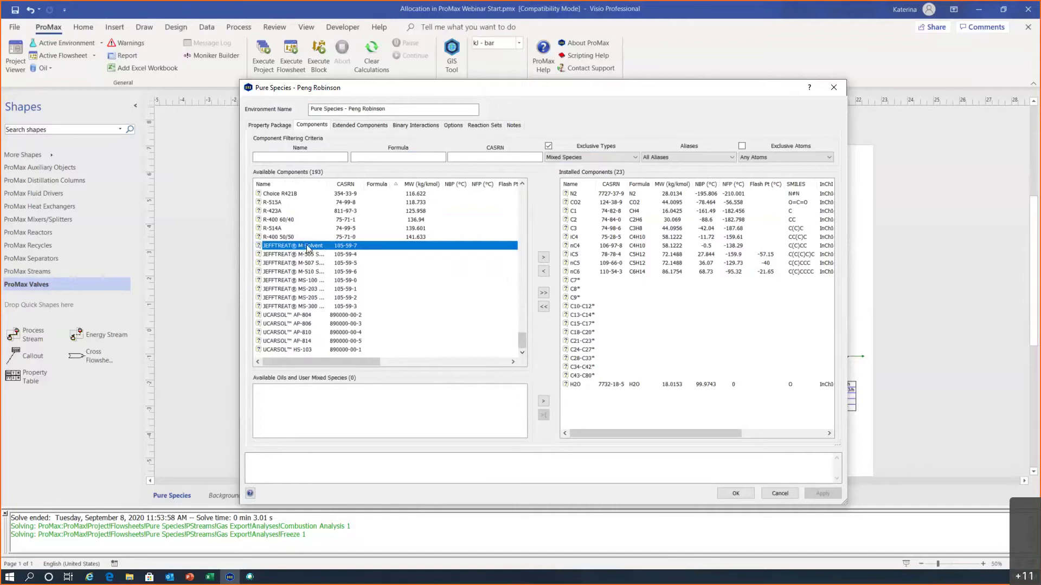
{"action": "left_click", "coordinate": [301, 315]}
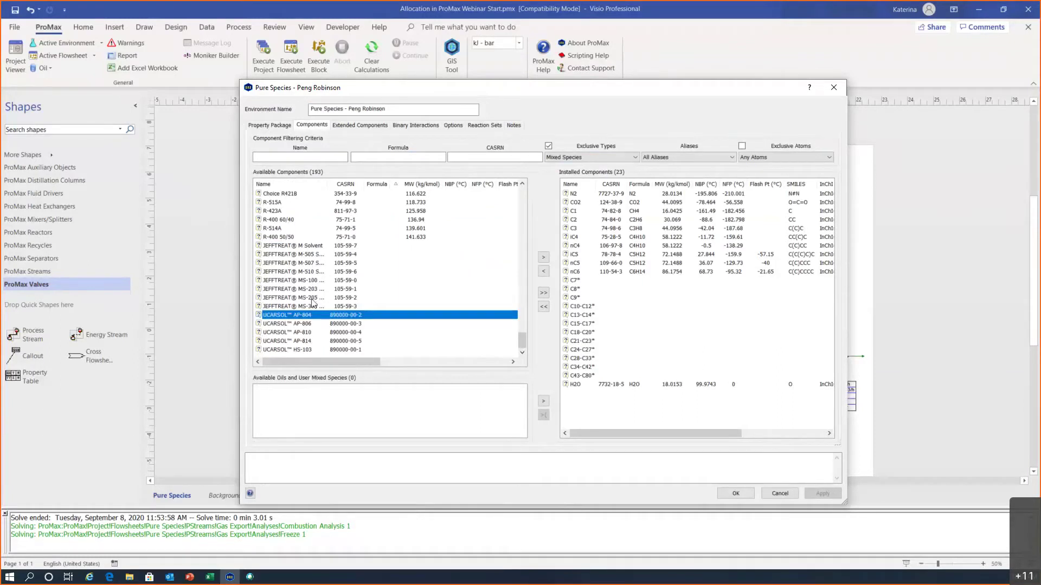
{"action": "left_click_drag", "start_coordinate": [304, 362], "coordinate": [476, 360]}
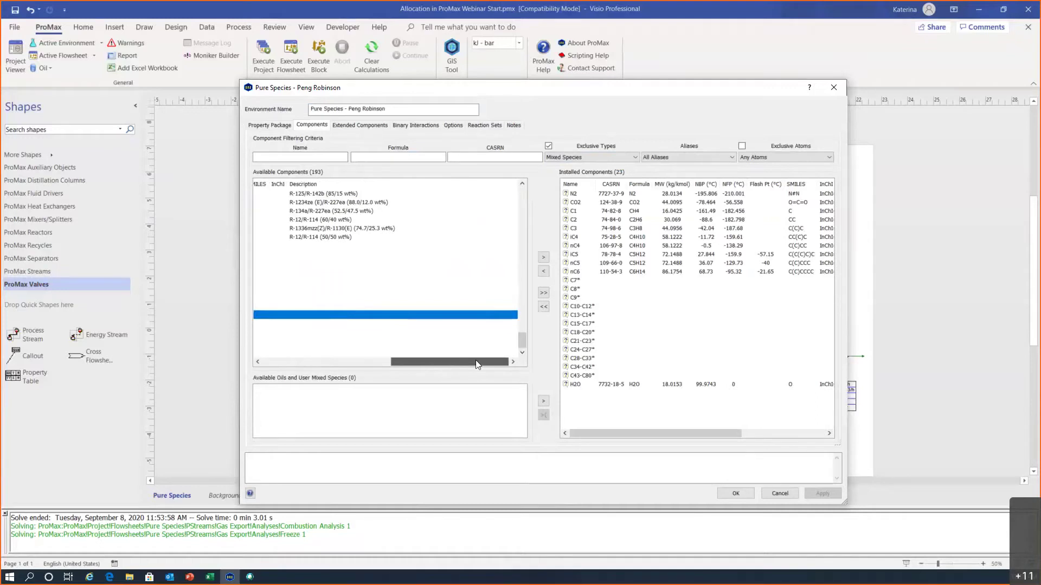
{"action": "left_click_drag", "start_coordinate": [476, 360], "coordinate": [258, 359]}
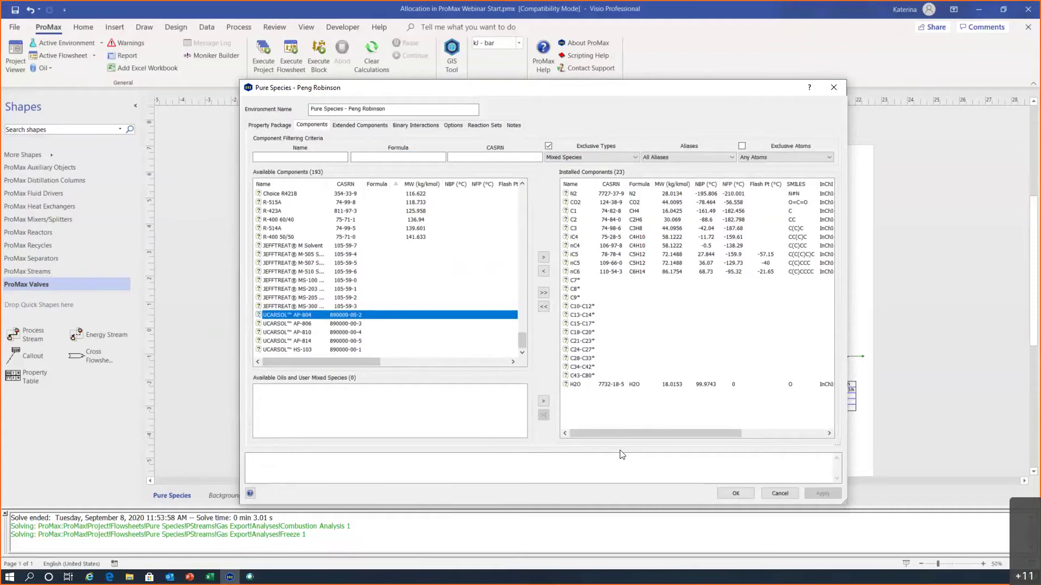
{"action": "left_click", "coordinate": [788, 490]}
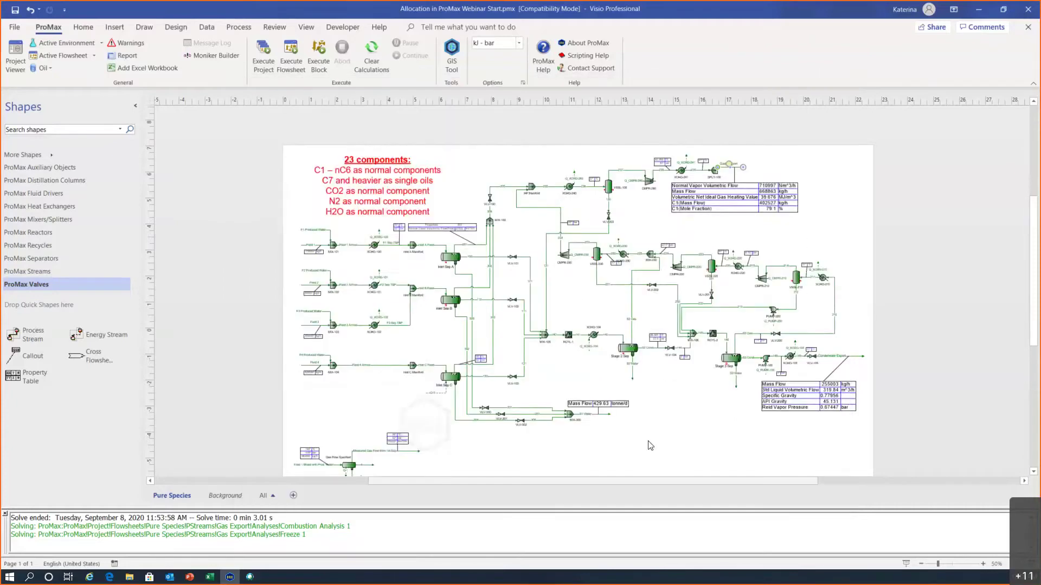
{"action": "scroll", "coordinate": [721, 466], "scroll_direction": "down", "scroll_amount": 1}
{"action": "scroll", "coordinate": [655, 481], "scroll_direction": "right", "scroll_amount": 2}
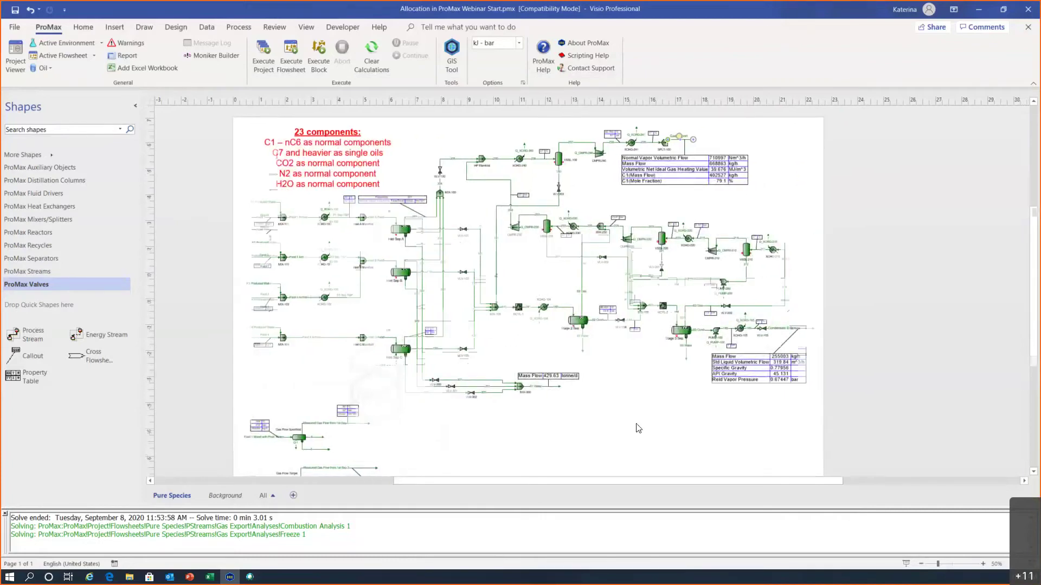
{"action": "scroll", "coordinate": [638, 428], "scroll_direction": "down", "scroll_amount": 1}
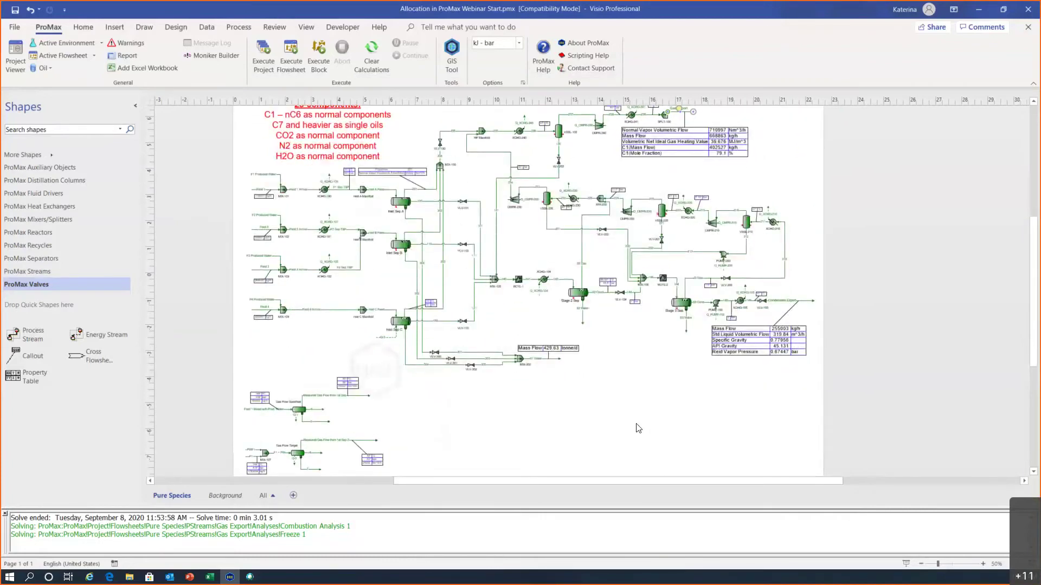
{"action": "scroll", "coordinate": [638, 429], "scroll_direction": "up", "scroll_amount": 1}
{"action": "scroll", "coordinate": [638, 429], "scroll_direction": "up", "scroll_amount": 1}
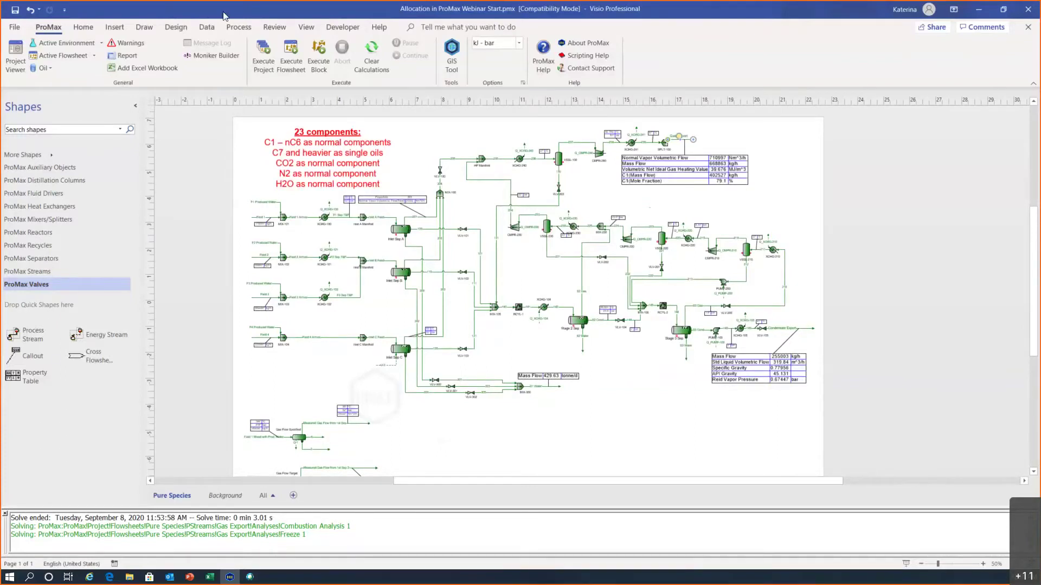
Save the project under the new file name Allocation in ProMax Webinar Progress in the Second round folder.
{"action": "left_click", "coordinate": [14, 28]}
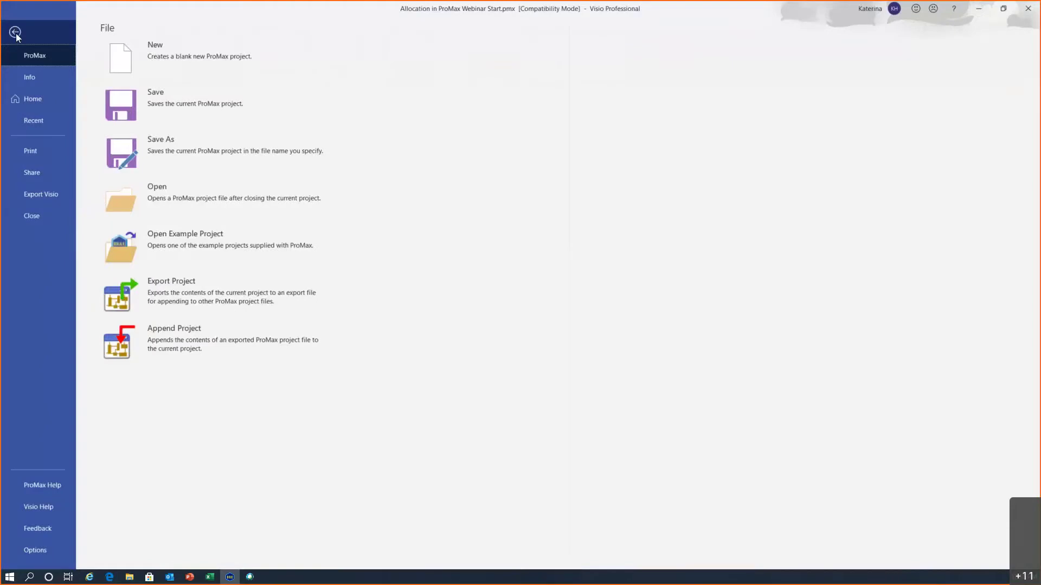
{"action": "left_click", "coordinate": [164, 156]}
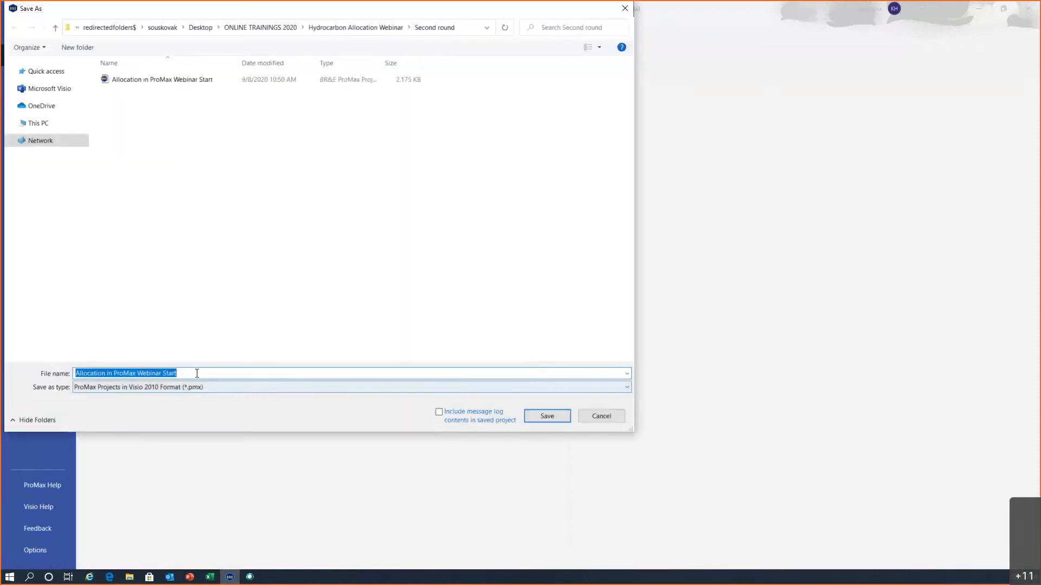
{"action": "left_click", "coordinate": [194, 373]}
{"action": "left_click_drag", "start_coordinate": [194, 373], "coordinate": [163, 364]}
{"action": "type", "text": "ProMax Webinar Progress"}
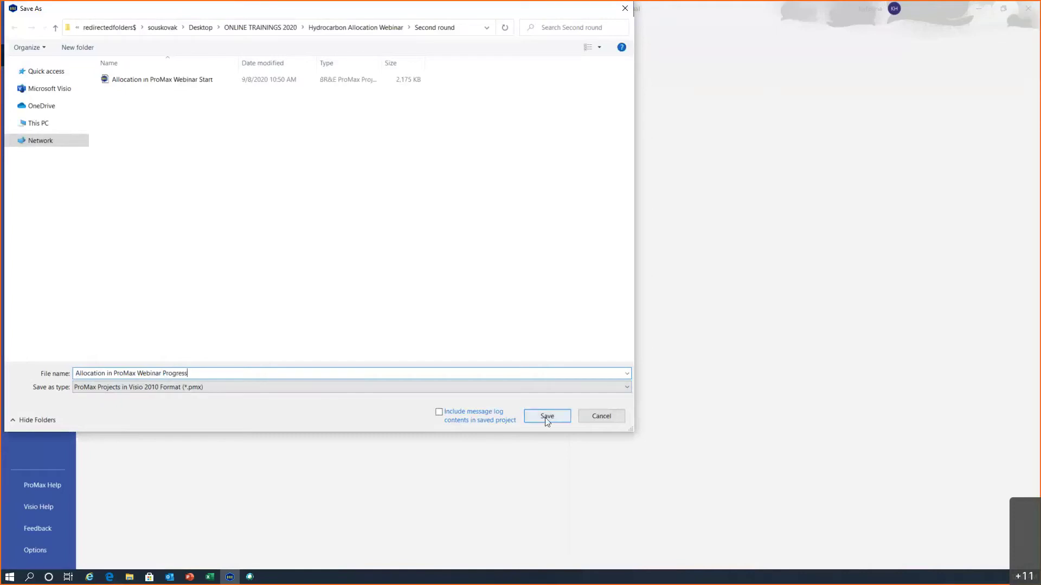
{"action": "left_click", "coordinate": [547, 416]}
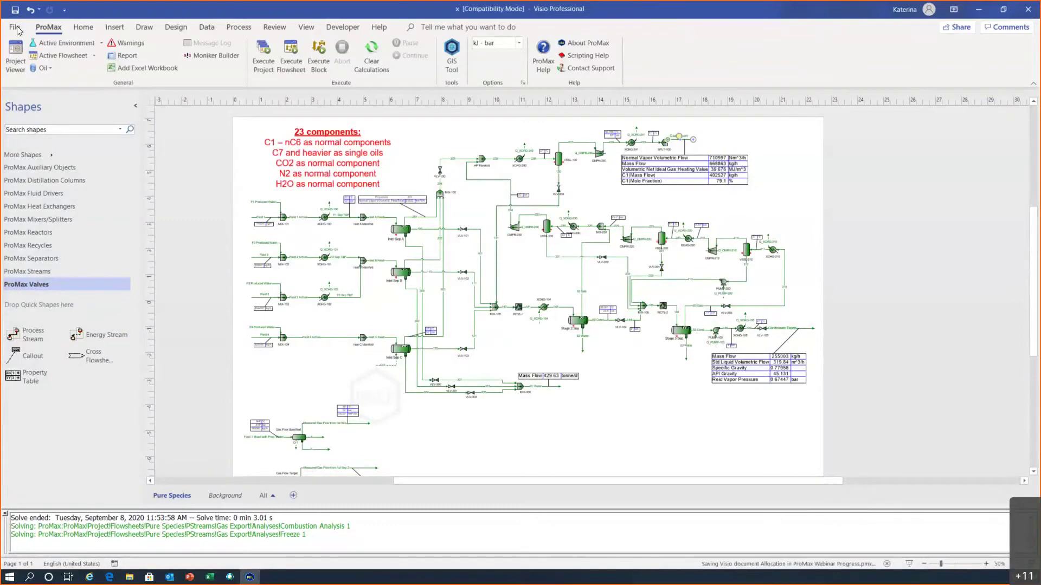
Export the current project to a project export file named Export in the Second round folder.
{"action": "left_click", "coordinate": [15, 28]}
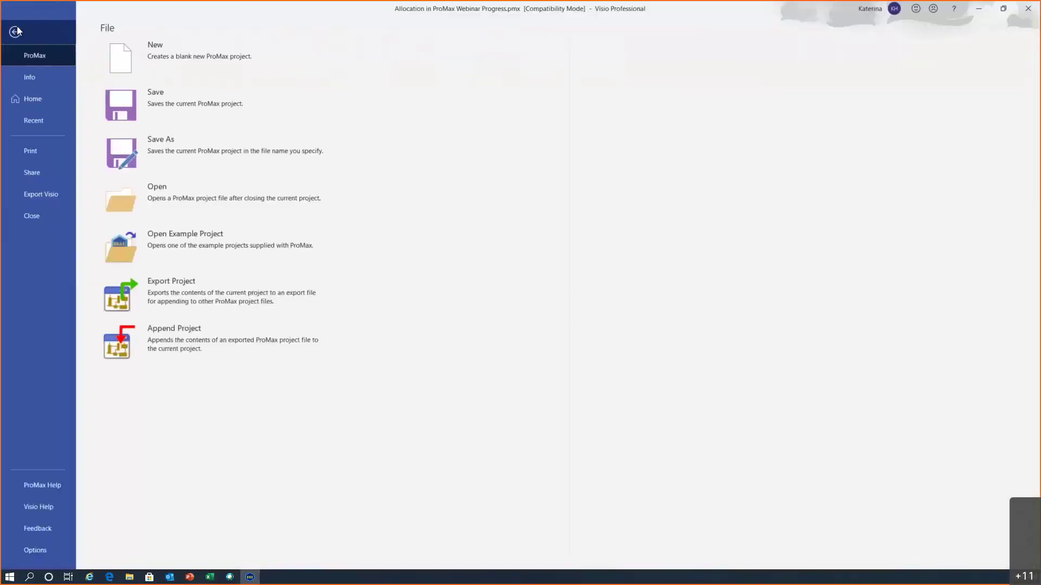
{"action": "left_click", "coordinate": [242, 291]}
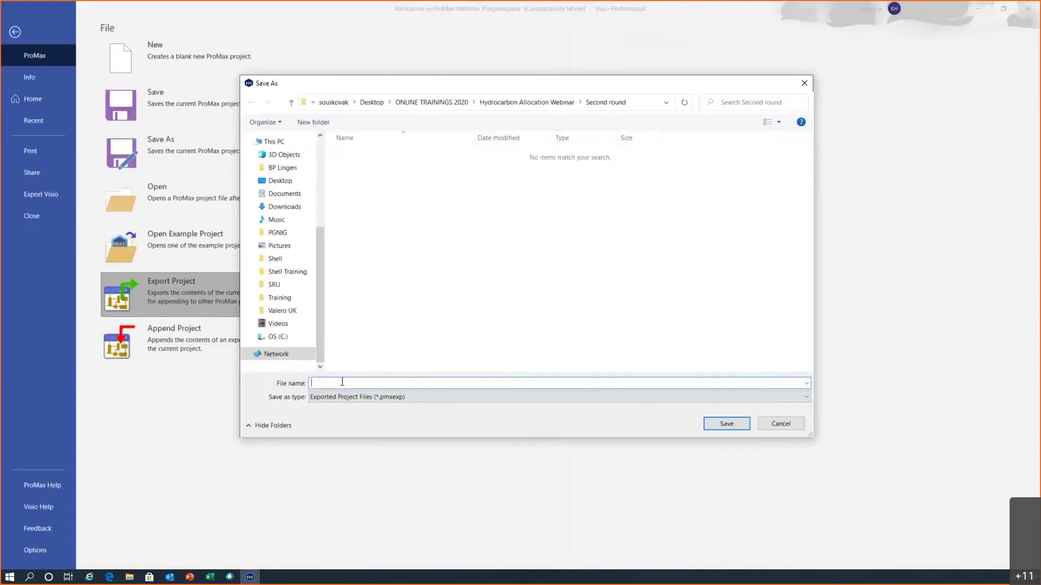
{"action": "type", "text": "Export"}
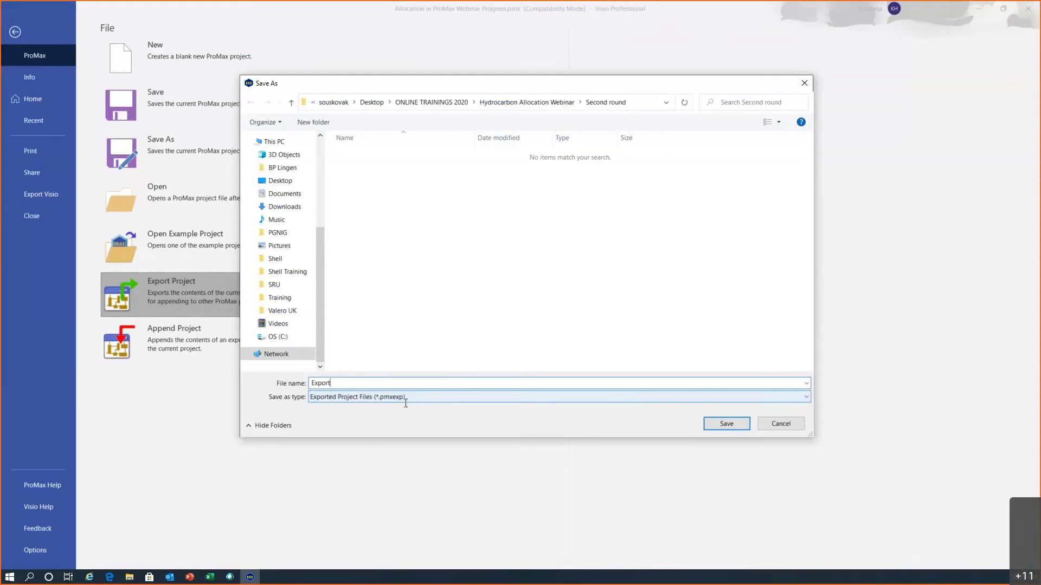
{"action": "left_click", "coordinate": [725, 428]}
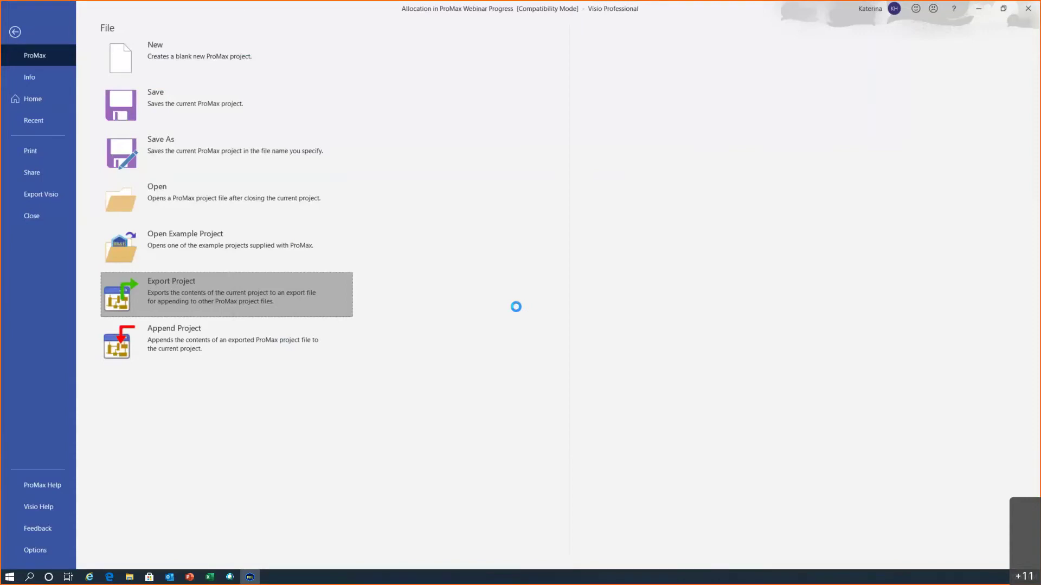
Append the exported project file Export to the current project and return to the drawing.
{"action": "left_click", "coordinate": [201, 341]}
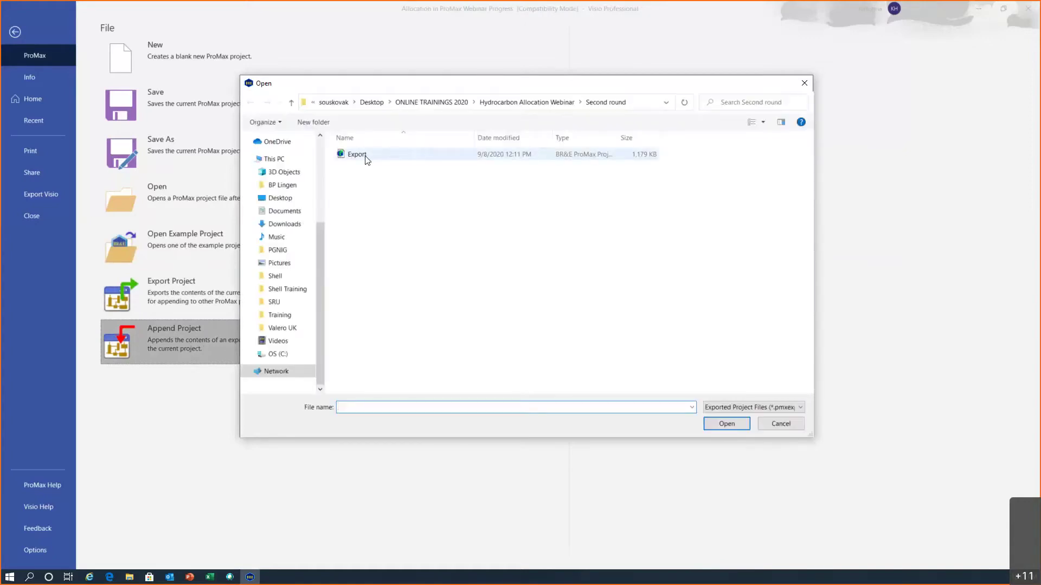
{"action": "left_click", "coordinate": [366, 157]}
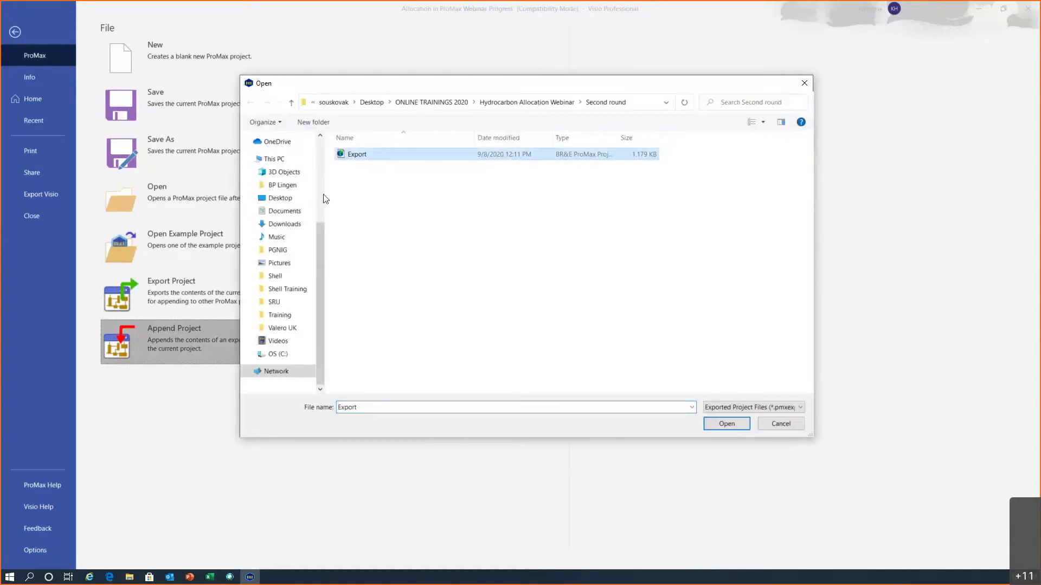
{"action": "left_click", "coordinate": [733, 424]}
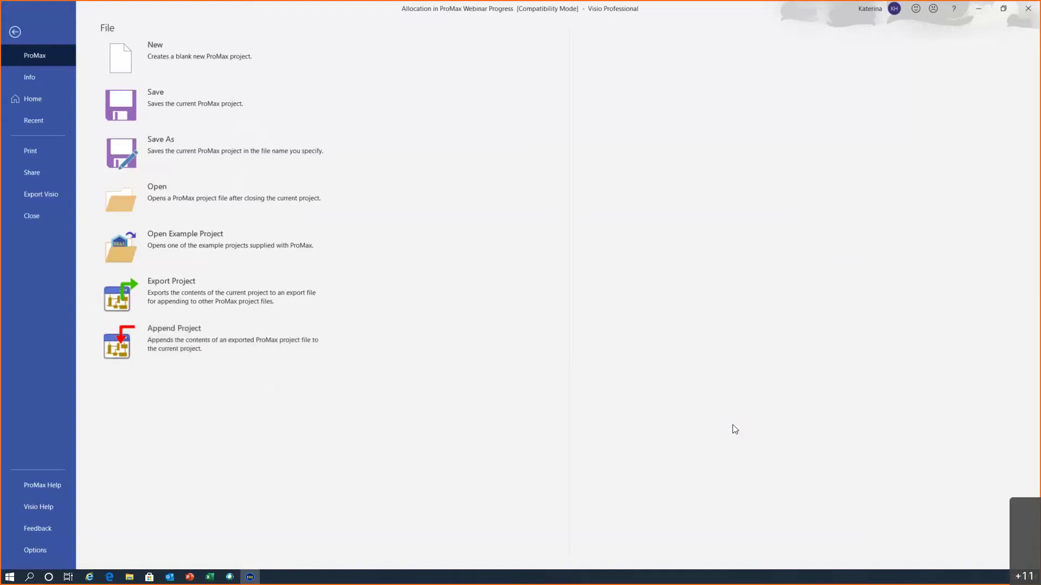
{"action": "left_click", "coordinate": [15, 33]}
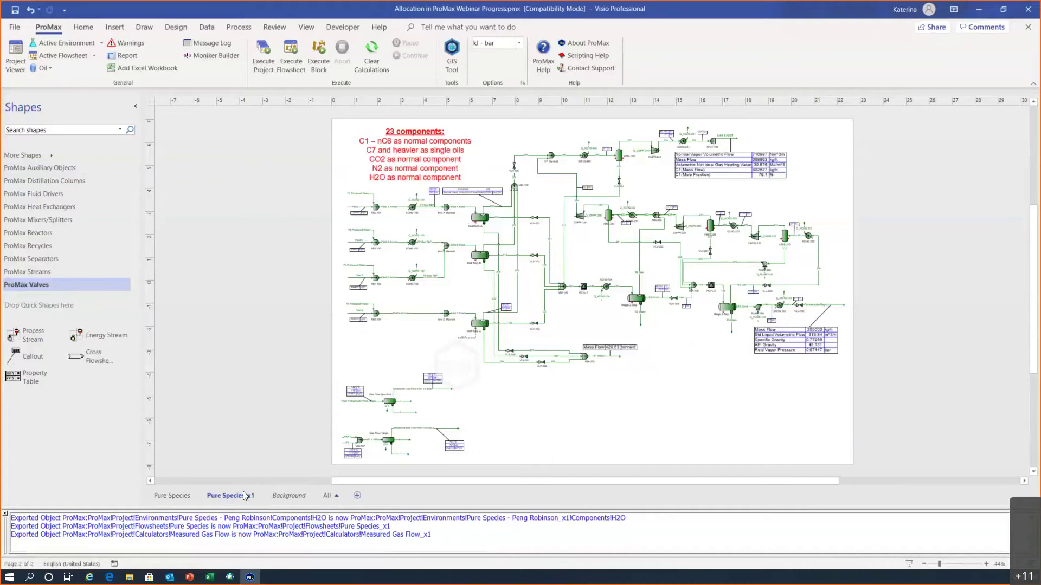
Rename the appended Pure Species_x1 flowsheet page as Mixed Species.
{"action": "right_click", "coordinate": [243, 495]}
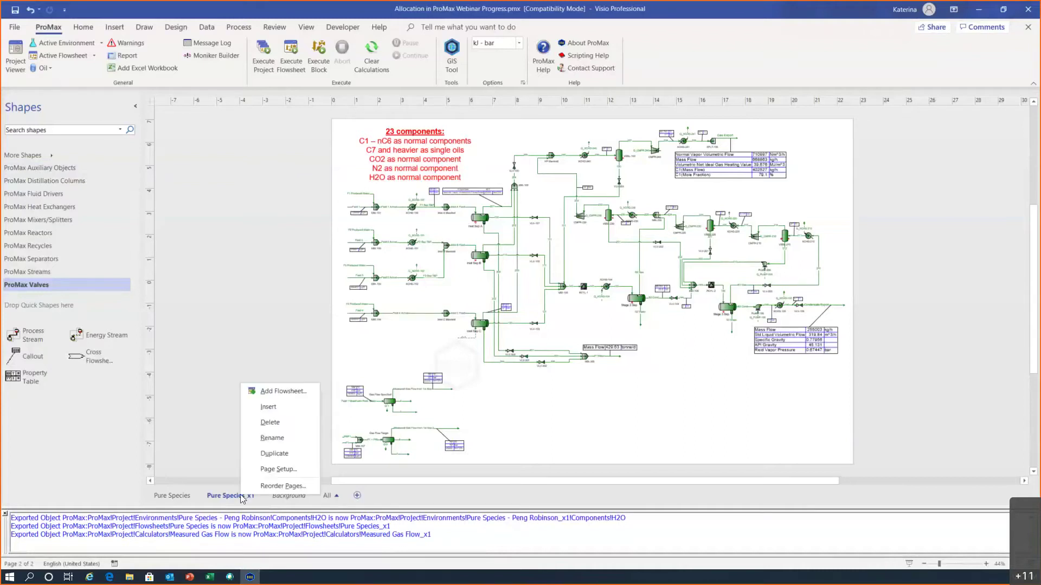
{"action": "left_click", "coordinate": [272, 438]}
{"action": "type", "text": "Mixed"}
{"action": "key", "text": "Return"}
{"action": "type", "text": "Species"}
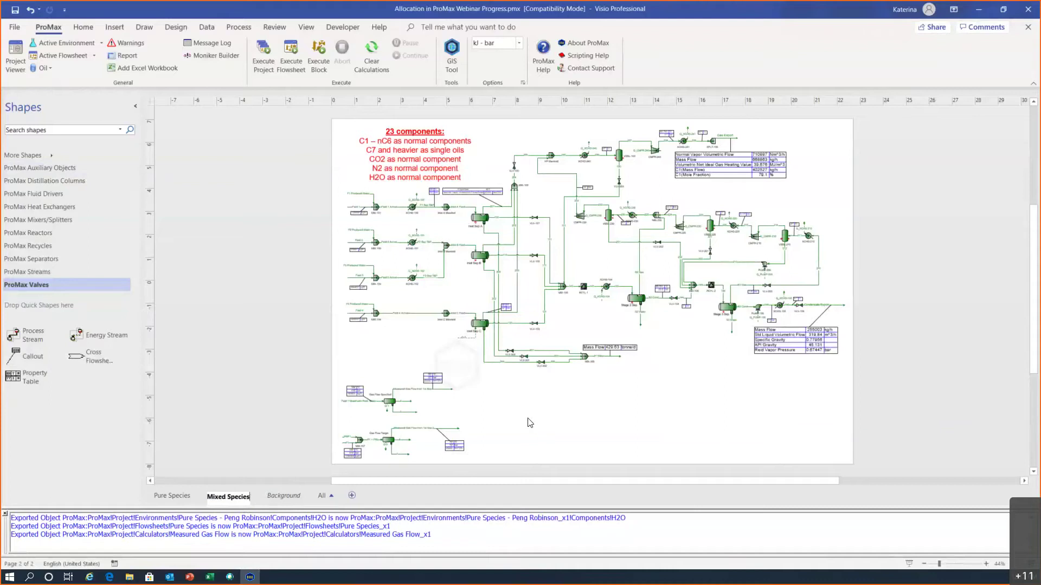
{"action": "left_click", "coordinate": [530, 423]}
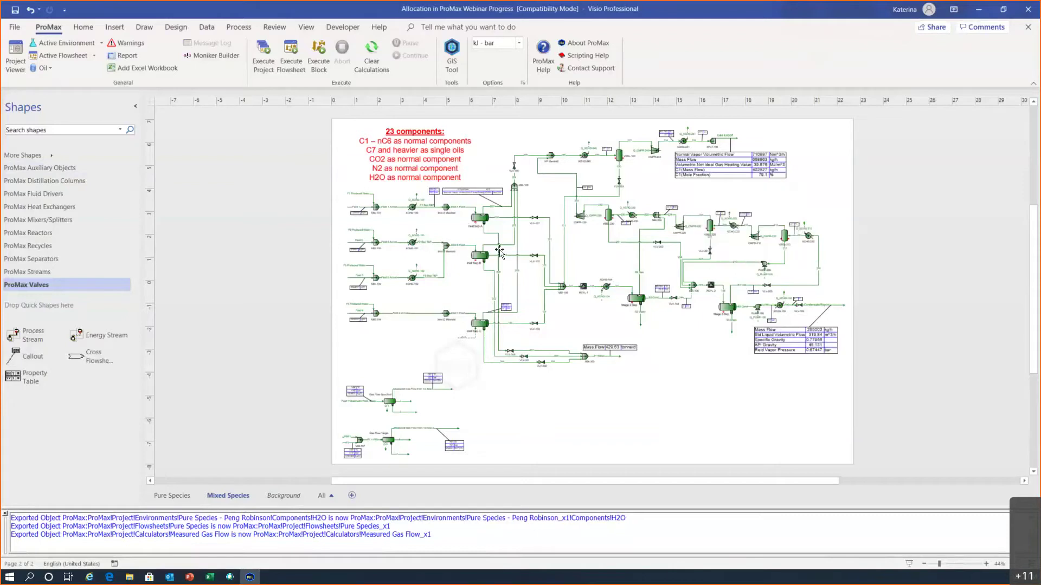
Rename the Mixed Species flowsheet's environment as Mixed Species - PR and remove all its installed components.
{"action": "left_click", "coordinate": [72, 42]}
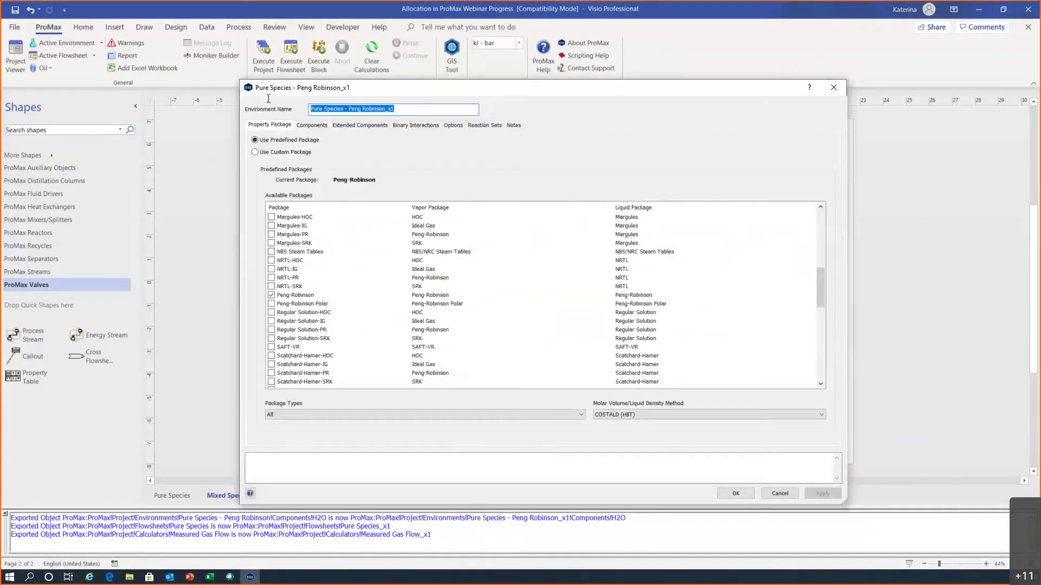
{"action": "type", "text": "Mixed "}
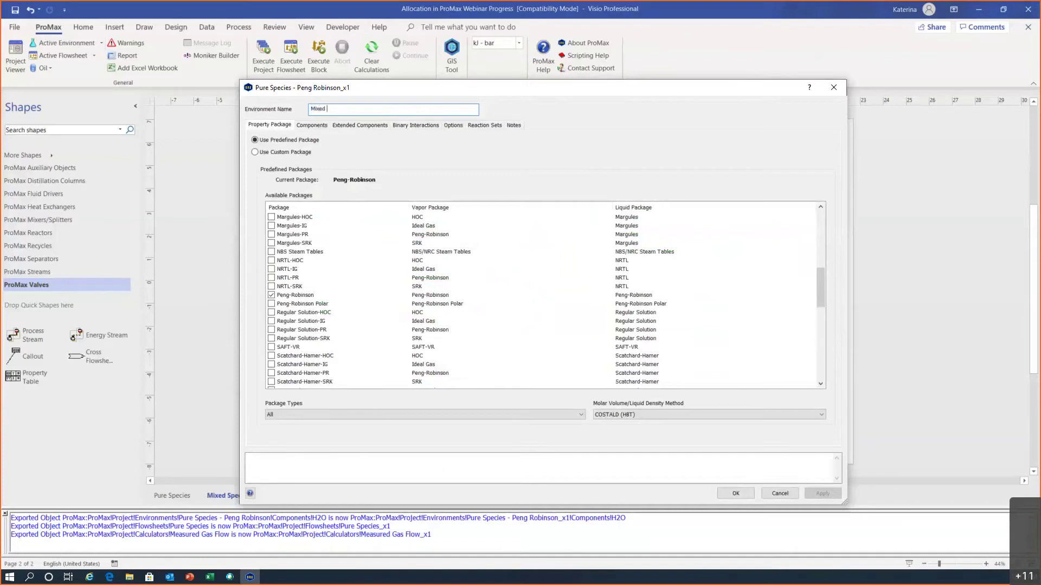
{"action": "type", "text": "Species - PR"}
{"action": "left_click", "coordinate": [312, 126]}
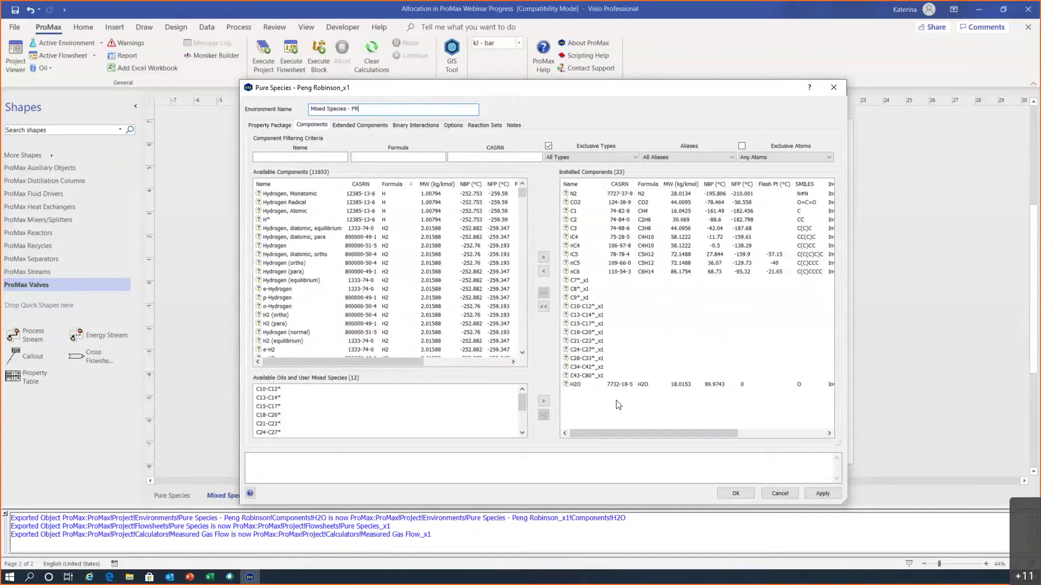
{"action": "left_click", "coordinate": [544, 307]}
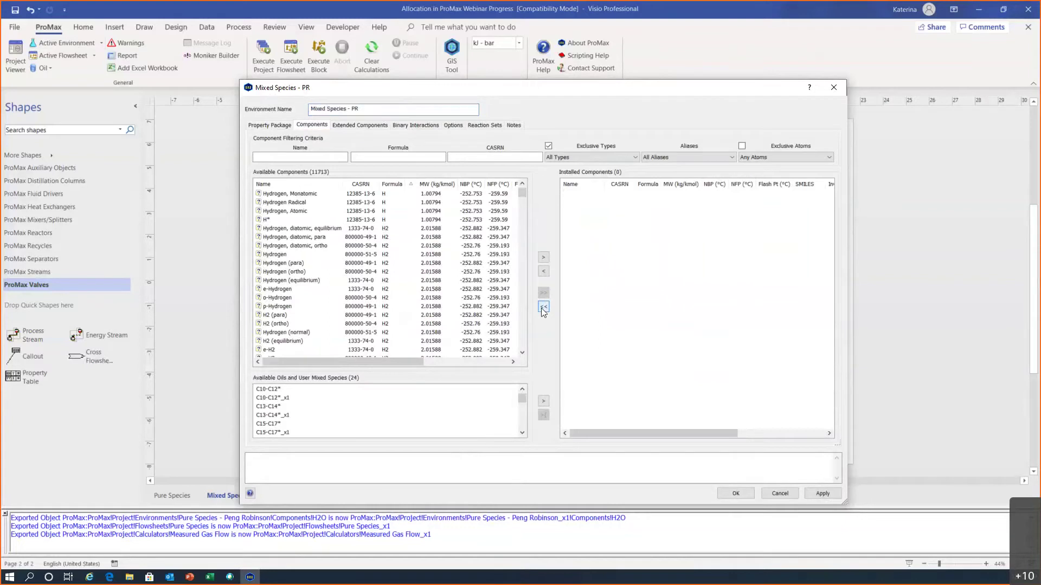
{"action": "left_click", "coordinate": [746, 494]}
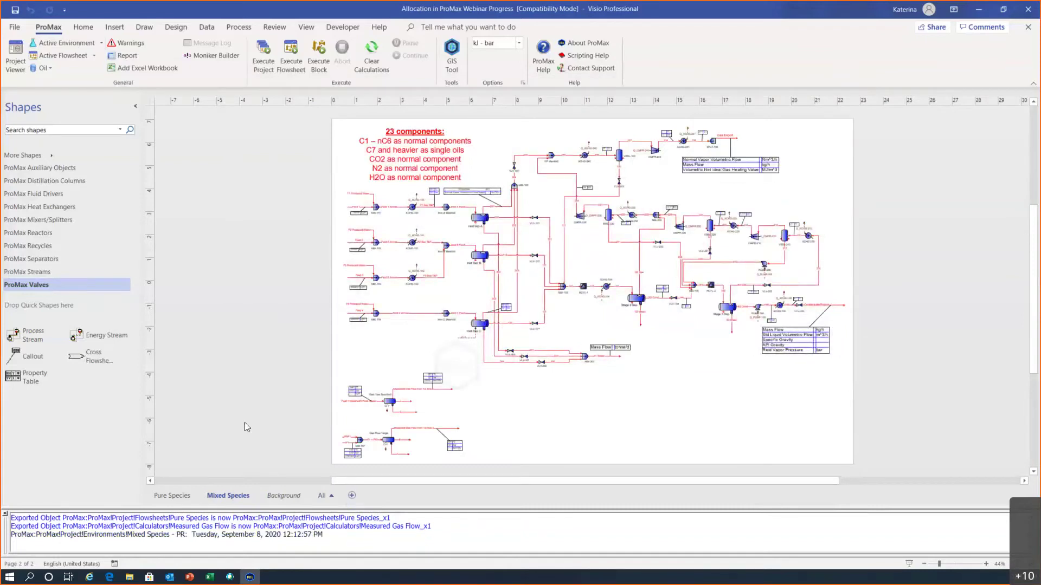
Delete the two separate measured gas flow setups below the main process on the Mixed Species flowsheet.
{"action": "left_click_drag", "start_coordinate": [334, 357], "coordinate": [478, 460]}
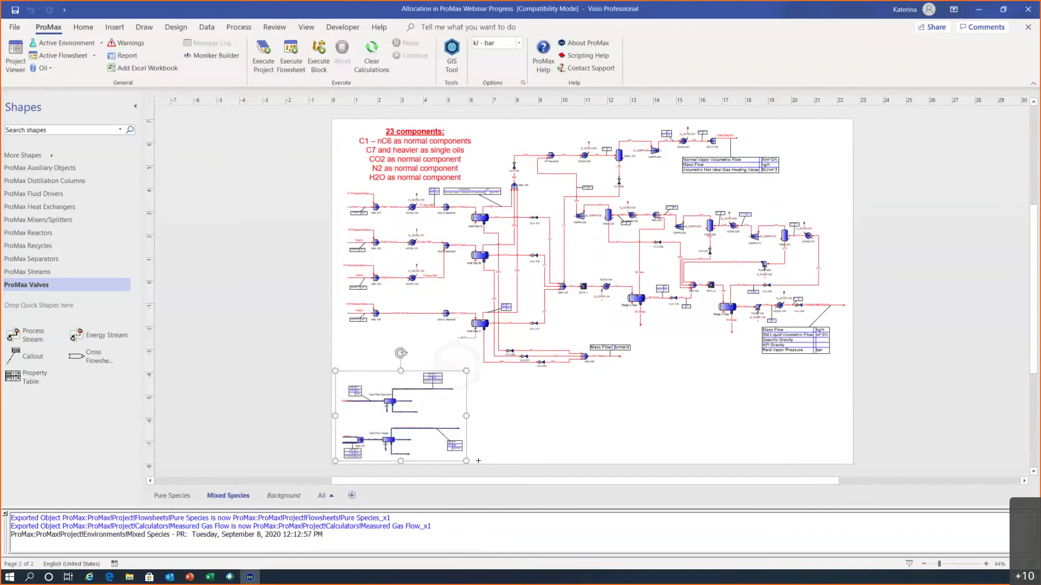
{"action": "key", "text": "Delete"}
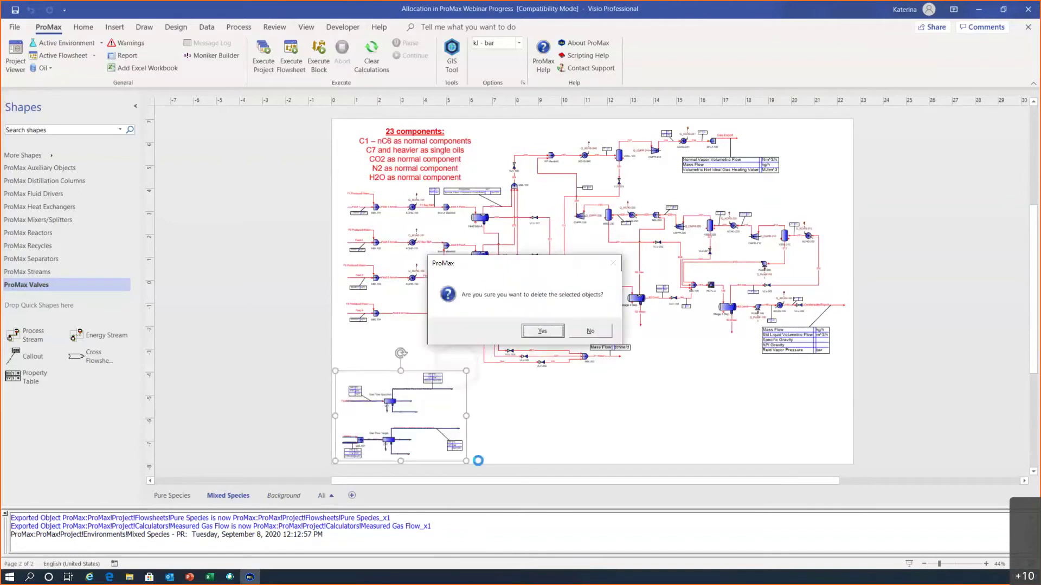
{"action": "left_click", "coordinate": [554, 334]}
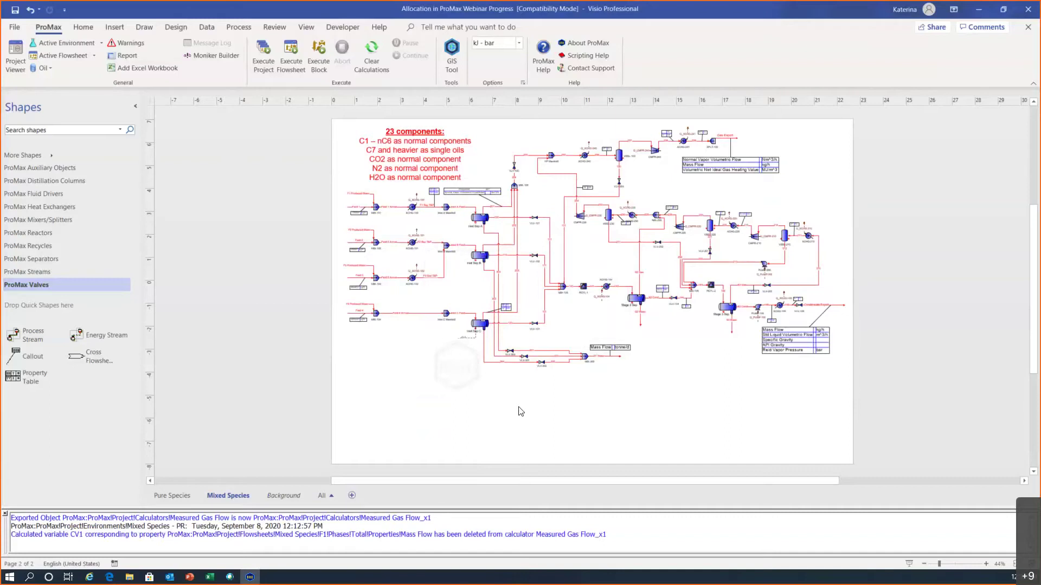
Open the Field 1 stream of the Pure Species flowsheet in the Project Viewer and widen the viewer's project tree.
{"action": "left_click", "coordinate": [174, 498]}
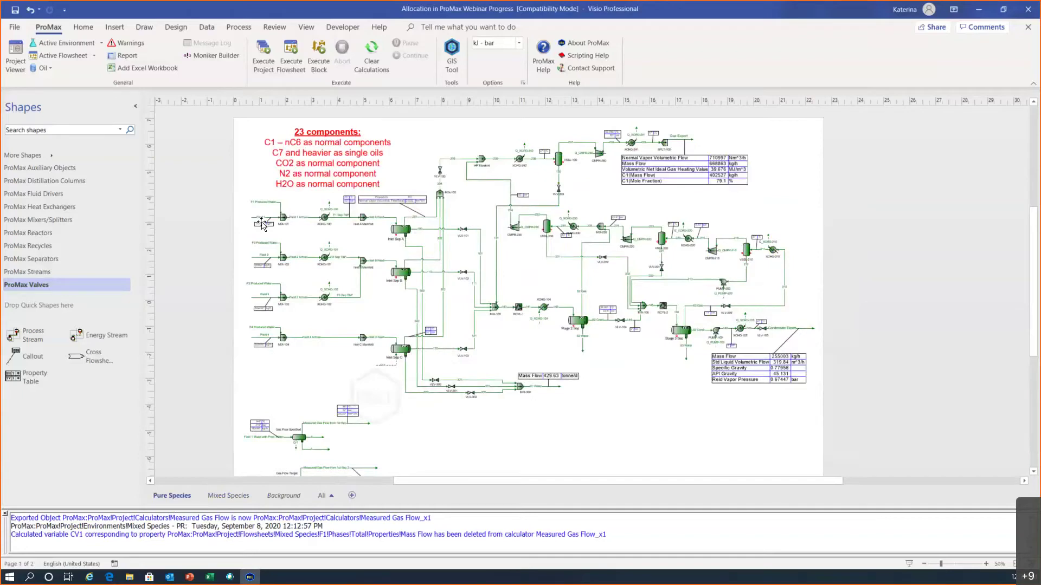
{"action": "scroll", "coordinate": [258, 228], "scroll_direction": "up", "scroll_amount": 5}
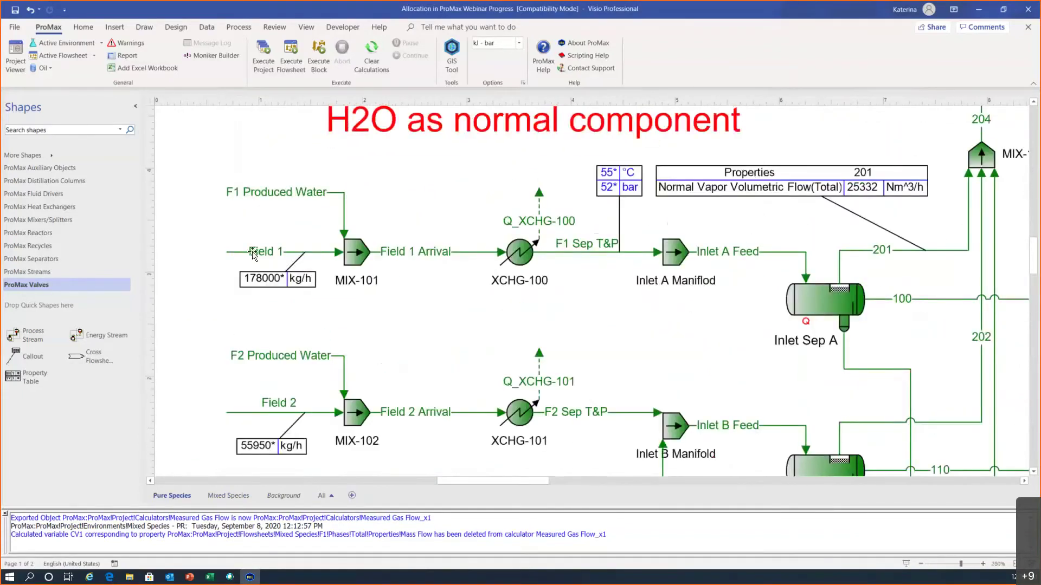
{"action": "double_click", "coordinate": [253, 254]}
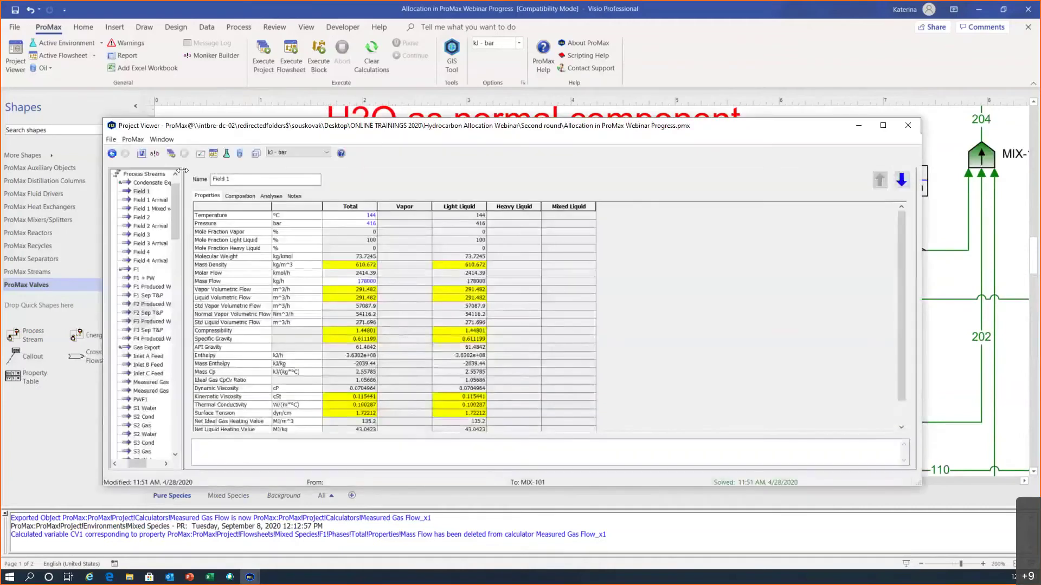
{"action": "left_click_drag", "start_coordinate": [184, 171], "coordinate": [274, 178]}
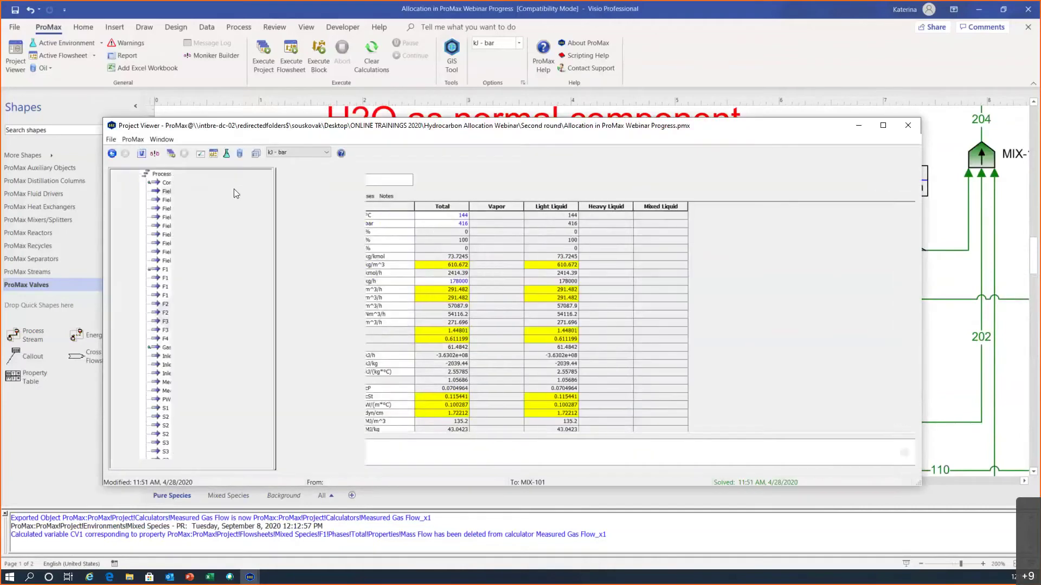
{"action": "scroll", "coordinate": [211, 235], "scroll_direction": "down", "scroll_amount": 10}
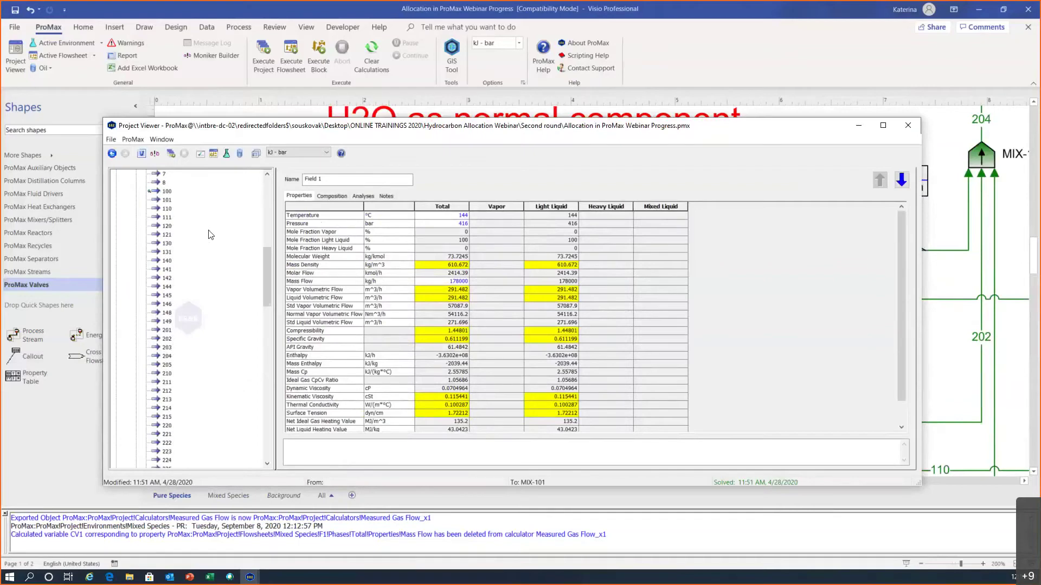
{"action": "scroll", "coordinate": [211, 234], "scroll_direction": "down", "scroll_amount": 10}
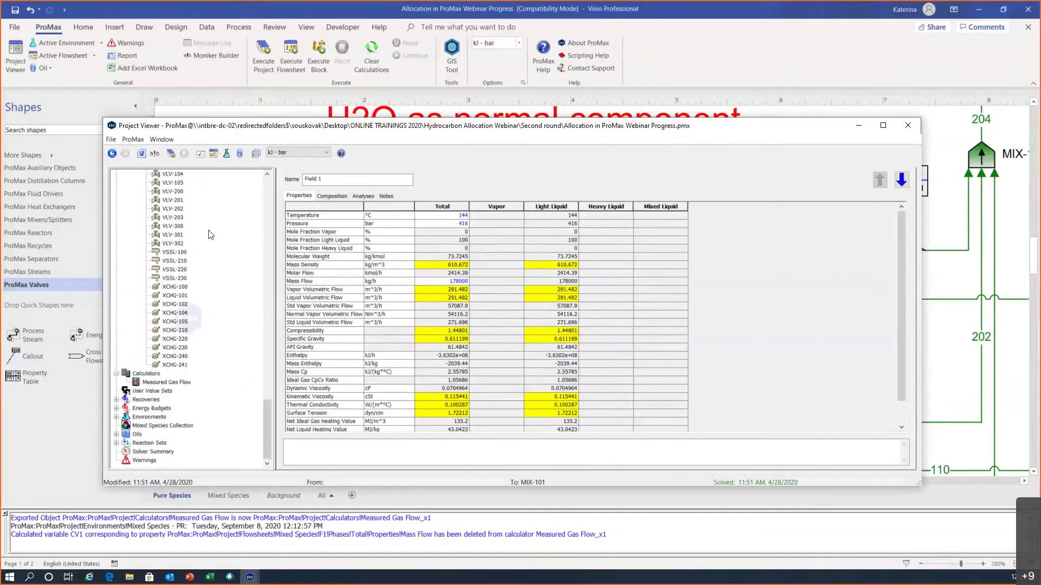
{"action": "left_click", "coordinate": [156, 427]}
{"action": "right_click", "coordinate": [156, 428]}
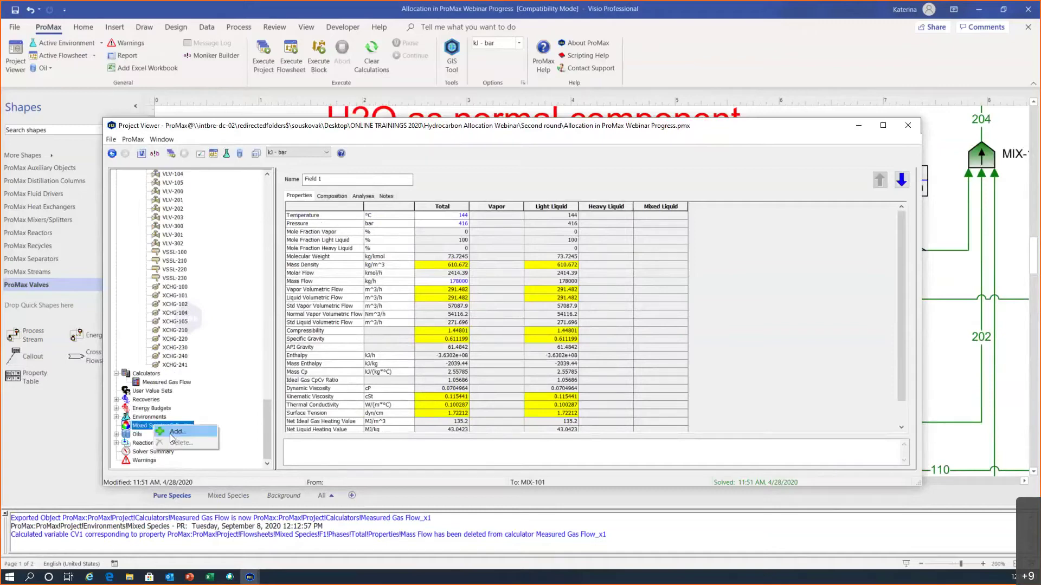
{"action": "left_click", "coordinate": [169, 431]}
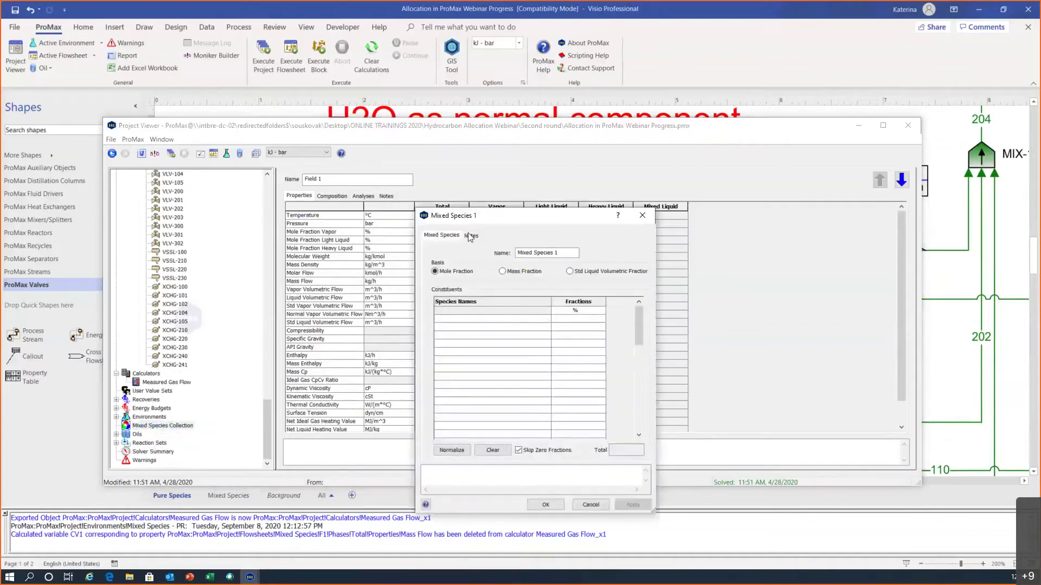
{"action": "left_click_drag", "start_coordinate": [493, 218], "coordinate": [422, 123]}
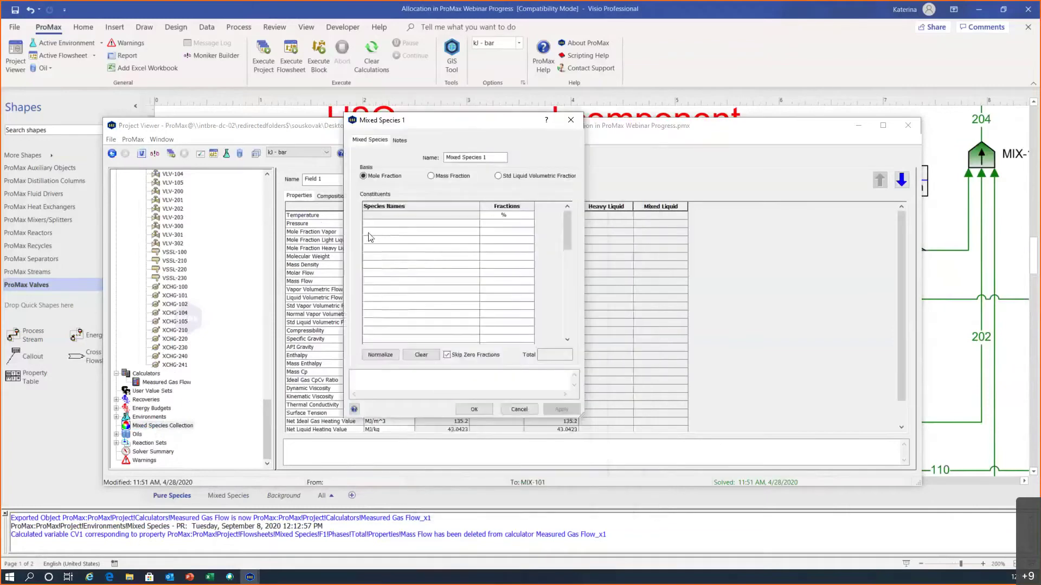
{"action": "left_click", "coordinate": [410, 224]}
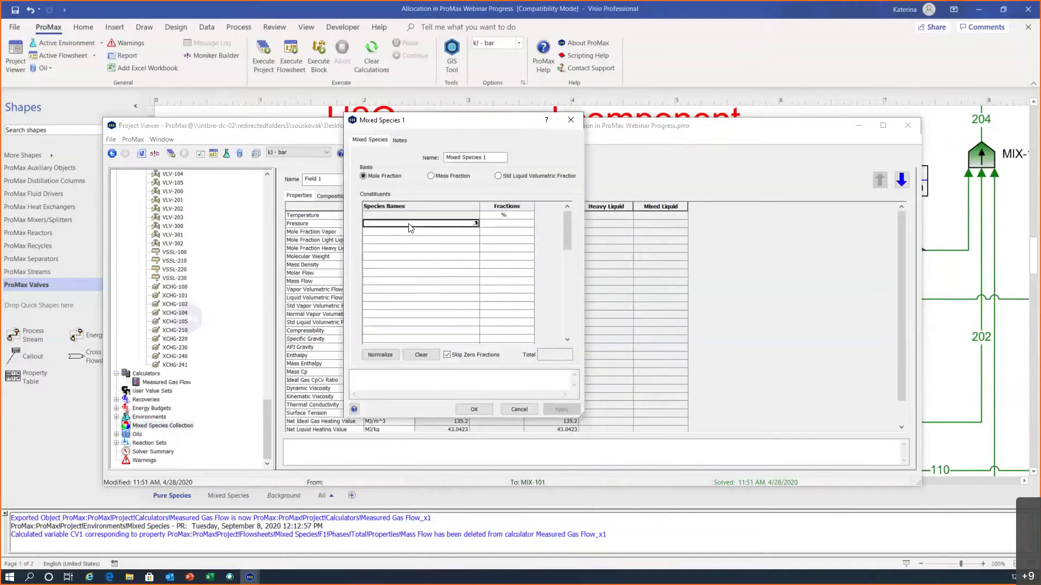
{"action": "type", "text": "Oxygen"}
{"action": "key", "text": "Return"}
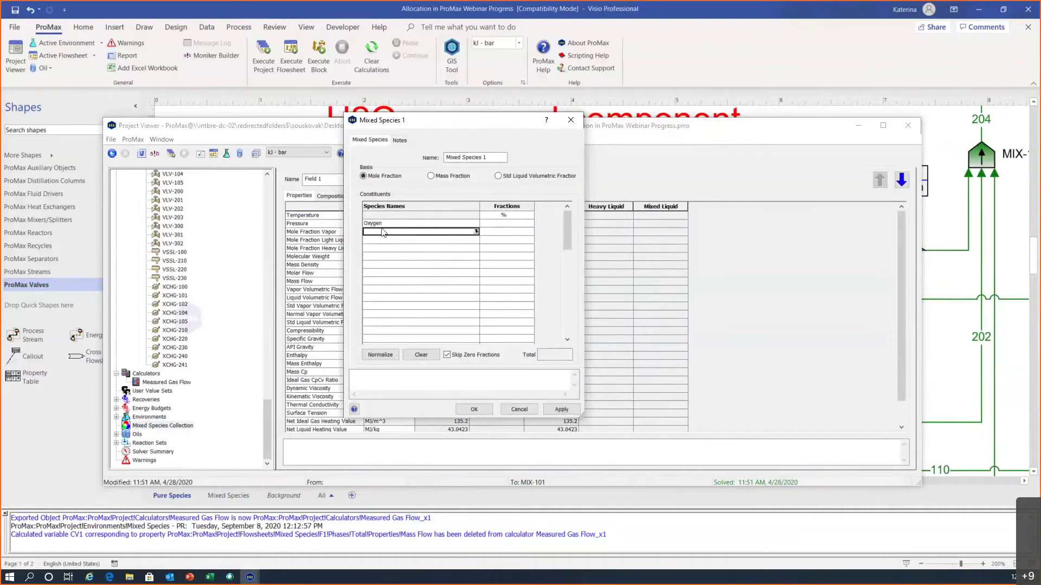
{"action": "mouse_move", "coordinate": [384, 230]}
{"action": "left_click", "coordinate": [526, 408]}
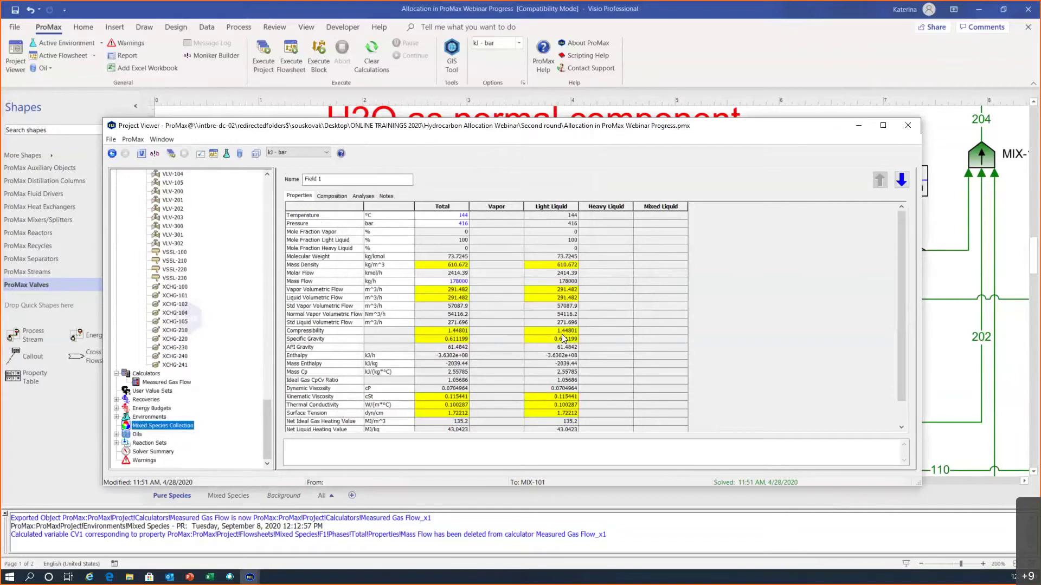
Create a mixed species named Field 1 from the Field 1 stream's composition on a mole fraction basis, skipping zero fractions.
{"action": "left_click", "coordinate": [342, 198]}
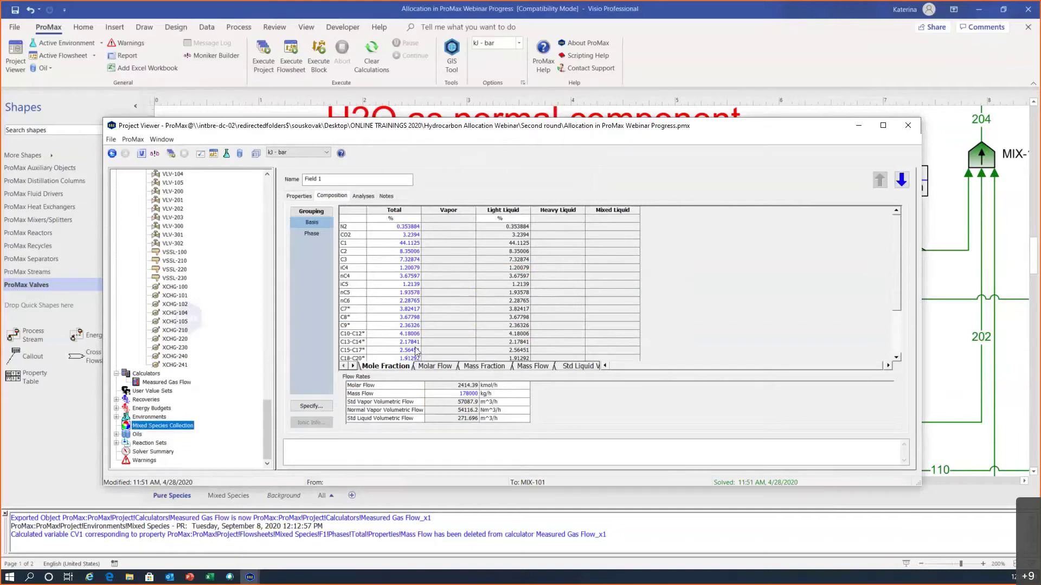
{"action": "mouse_move", "coordinate": [417, 351]}
{"action": "right_click", "coordinate": [388, 248]}
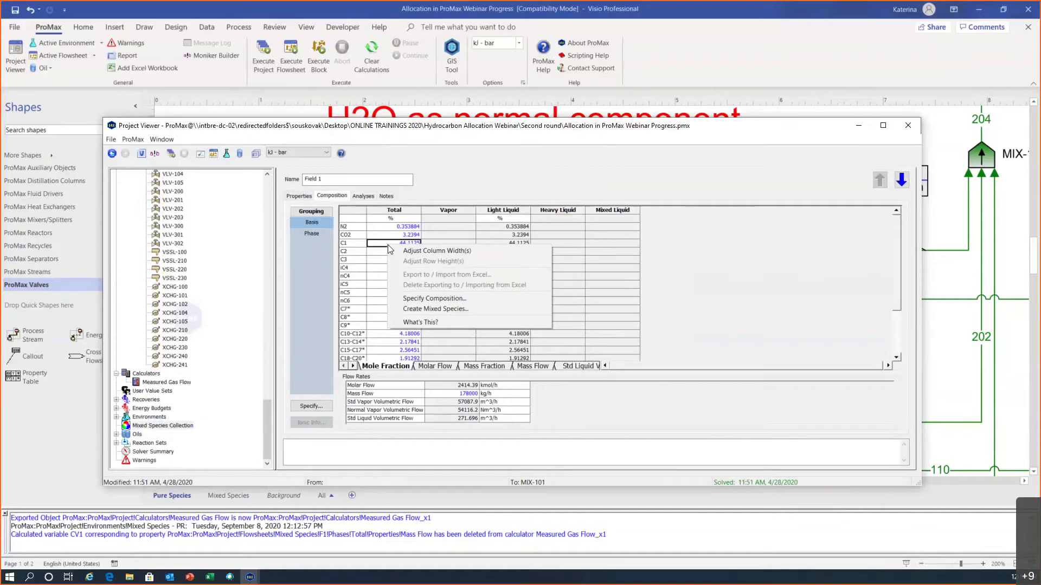
{"action": "left_click", "coordinate": [417, 308]}
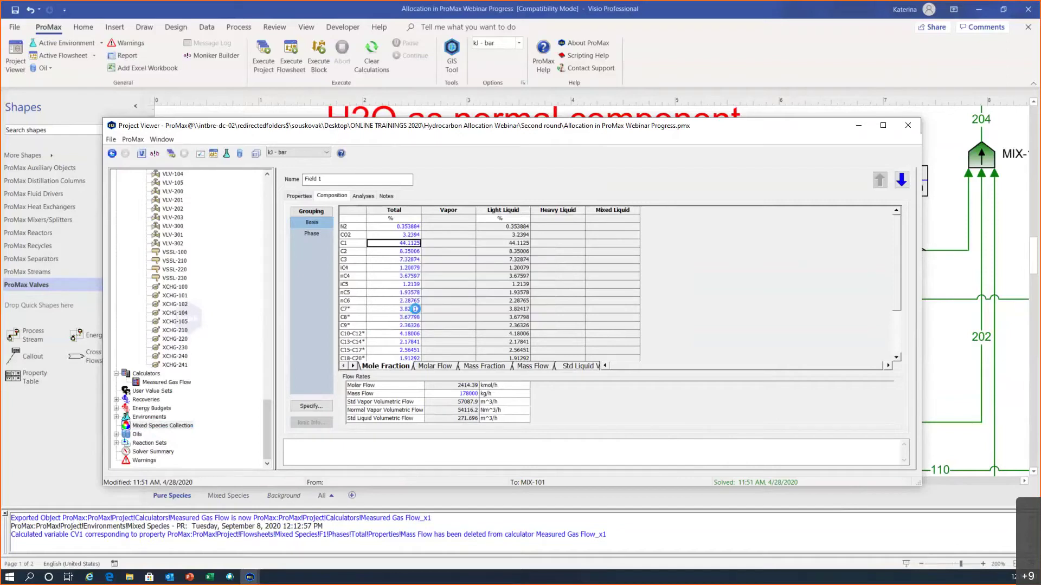
{"action": "left_click_drag", "start_coordinate": [495, 161], "coordinate": [425, 161]}
{"action": "type", "text": "Field 1"}
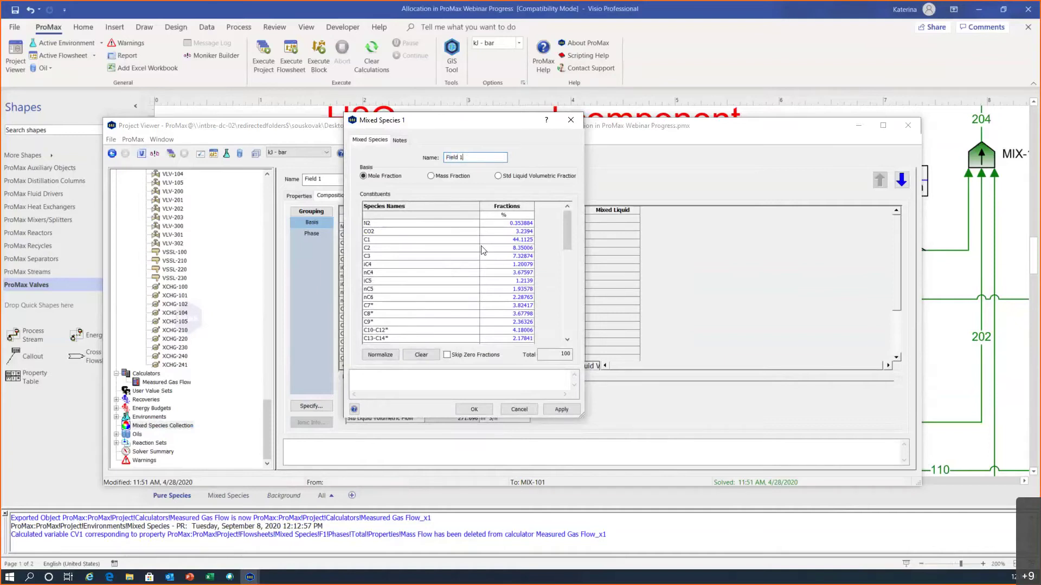
{"action": "scroll", "coordinate": [405, 233], "scroll_direction": "down", "scroll_amount": 4}
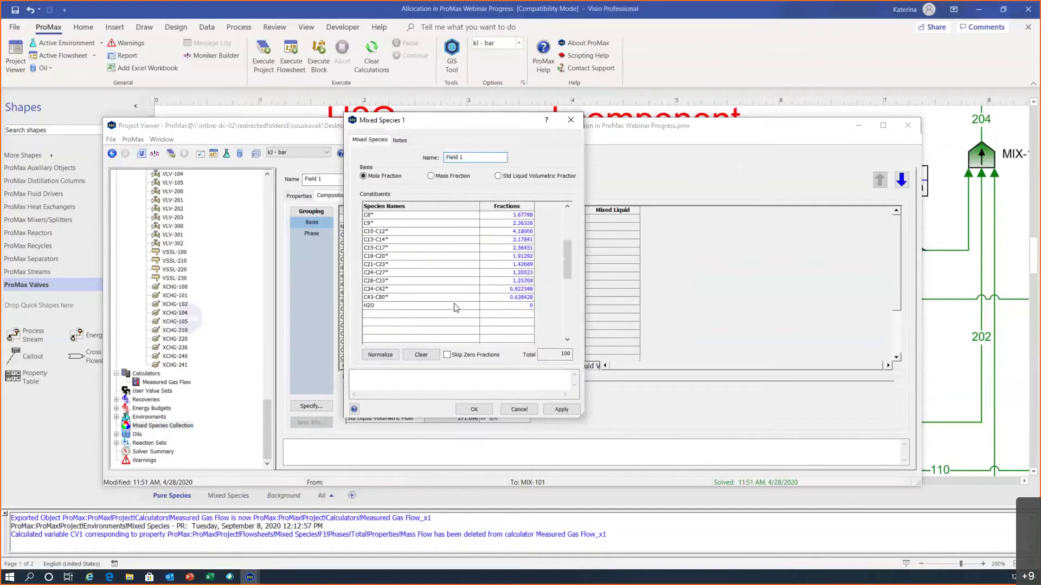
{"action": "mouse_move", "coordinate": [385, 309]}
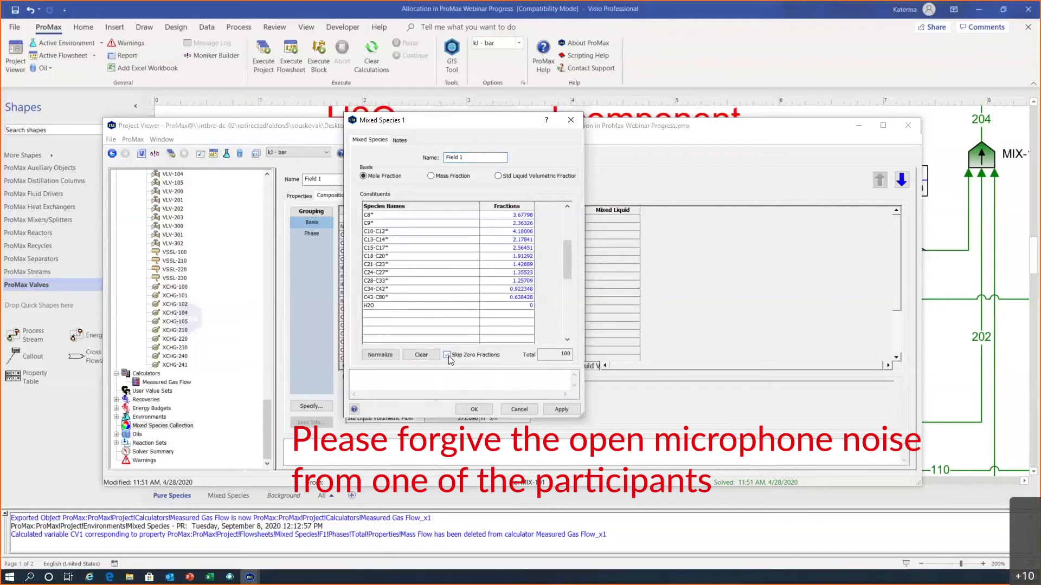
{"action": "left_click", "coordinate": [477, 411]}
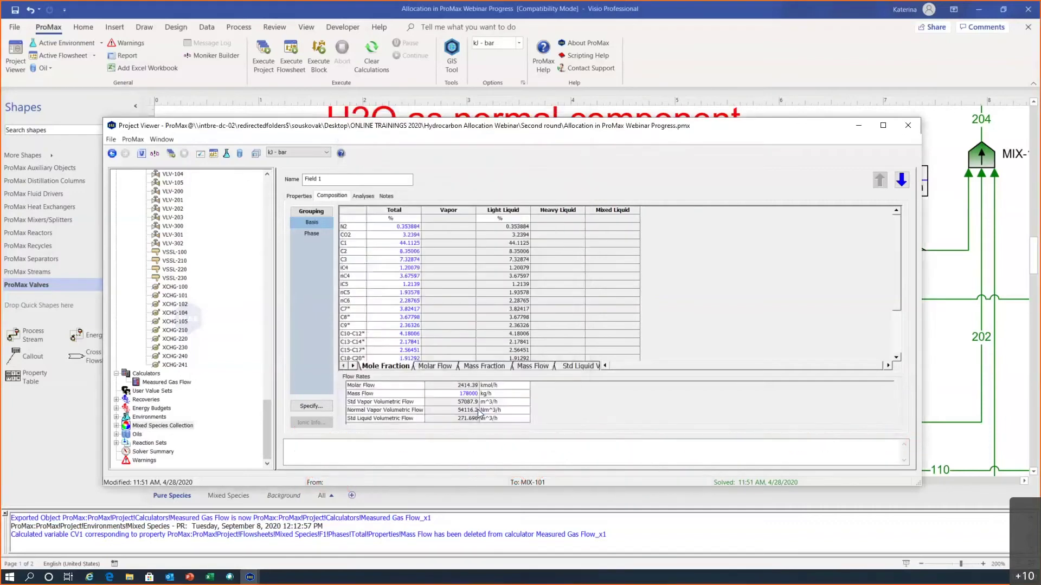
{"action": "left_click", "coordinate": [899, 131]}
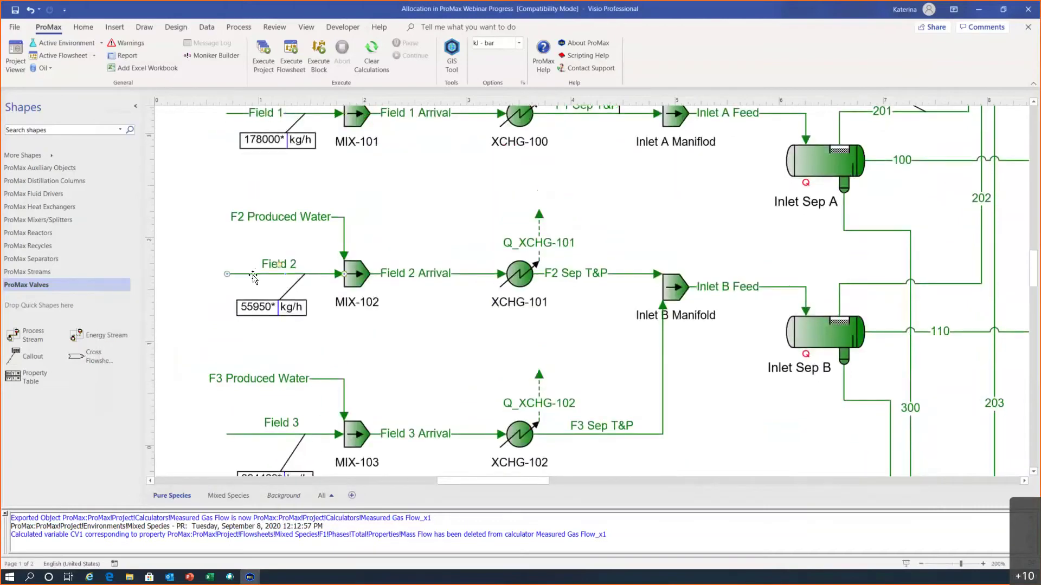
Create a mixed species named Field 2 from the Field 2 stream's composition, skipping zero fractions, and close the Project Viewer.
{"action": "double_click", "coordinate": [253, 276]}
{"action": "left_click", "coordinate": [332, 196]}
{"action": "right_click", "coordinate": [398, 262]}
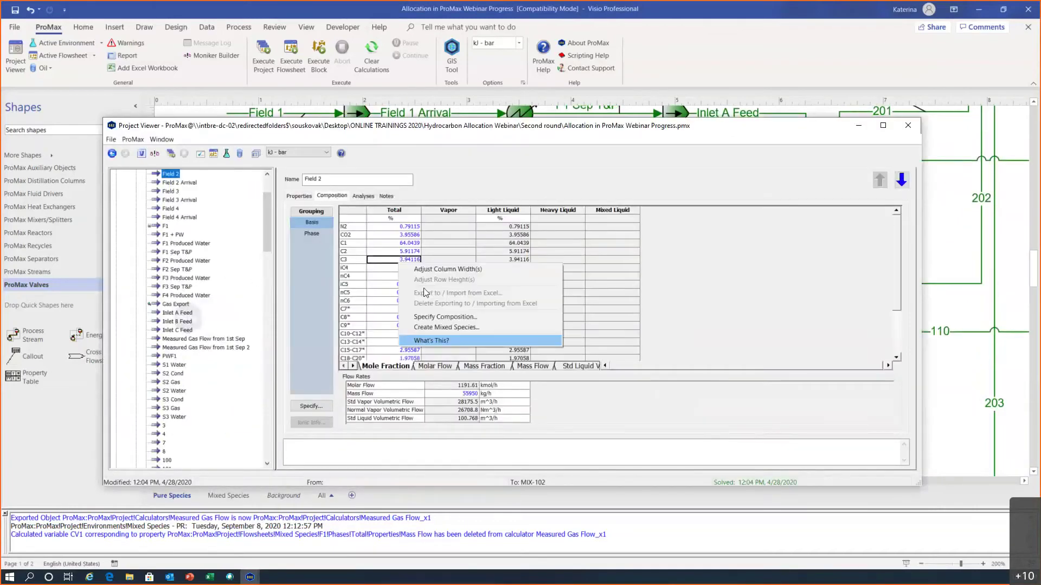
{"action": "left_click", "coordinate": [467, 327]}
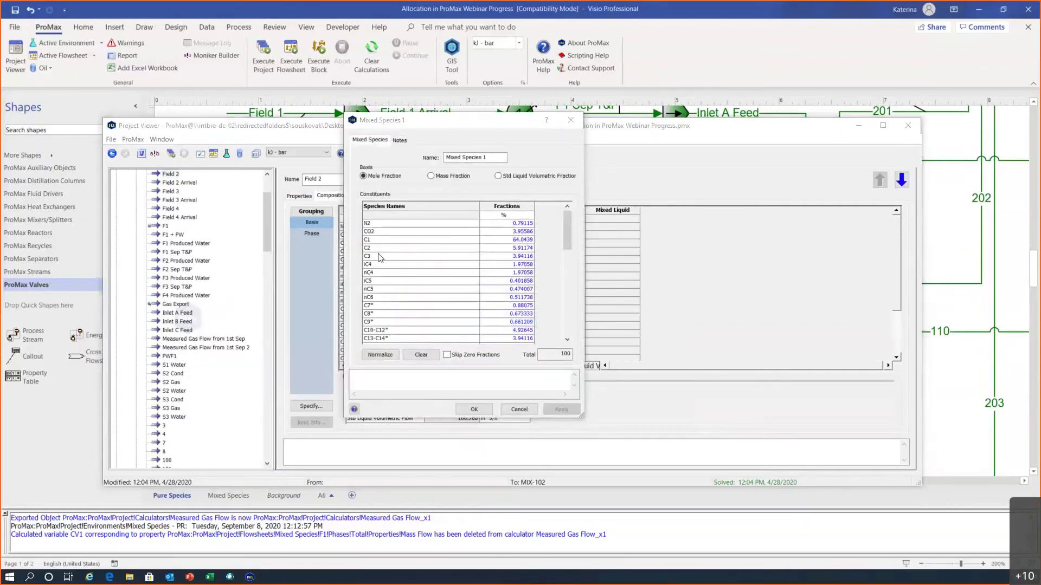
{"action": "left_click", "coordinate": [375, 157]}
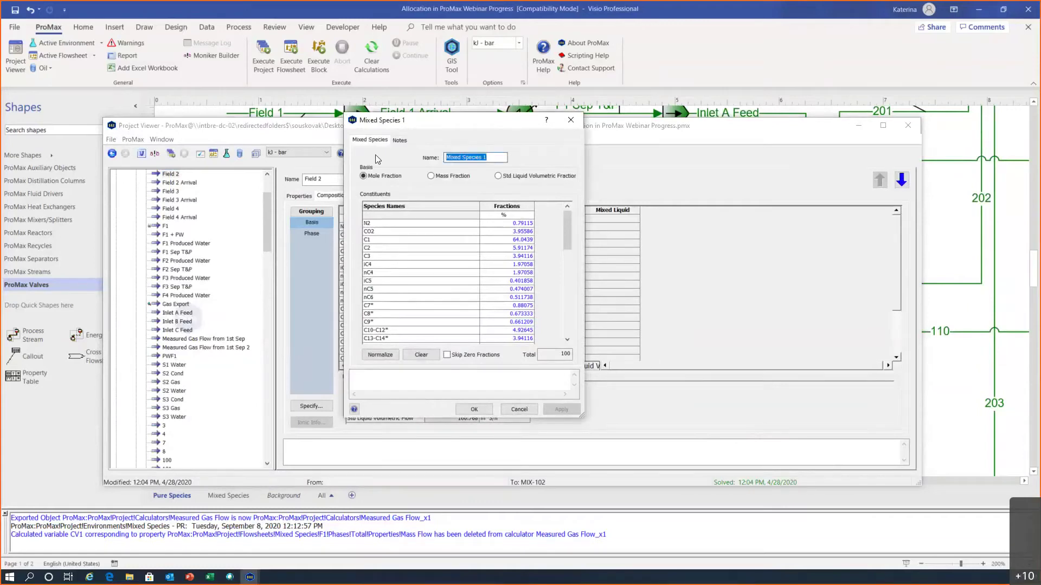
{"action": "type", "text": "Field 2"}
{"action": "left_click", "coordinate": [447, 354]}
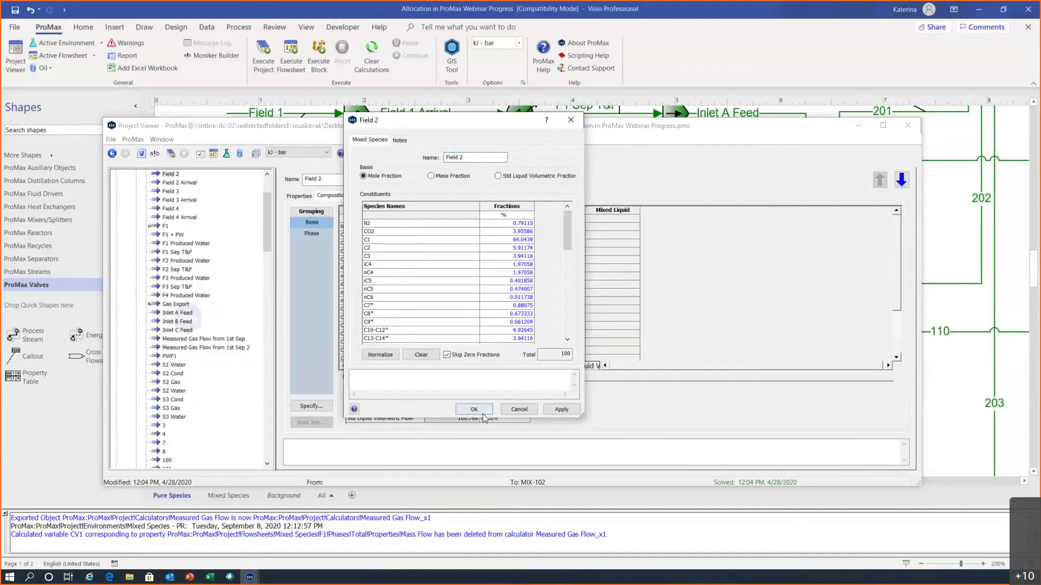
{"action": "left_click", "coordinate": [482, 412]}
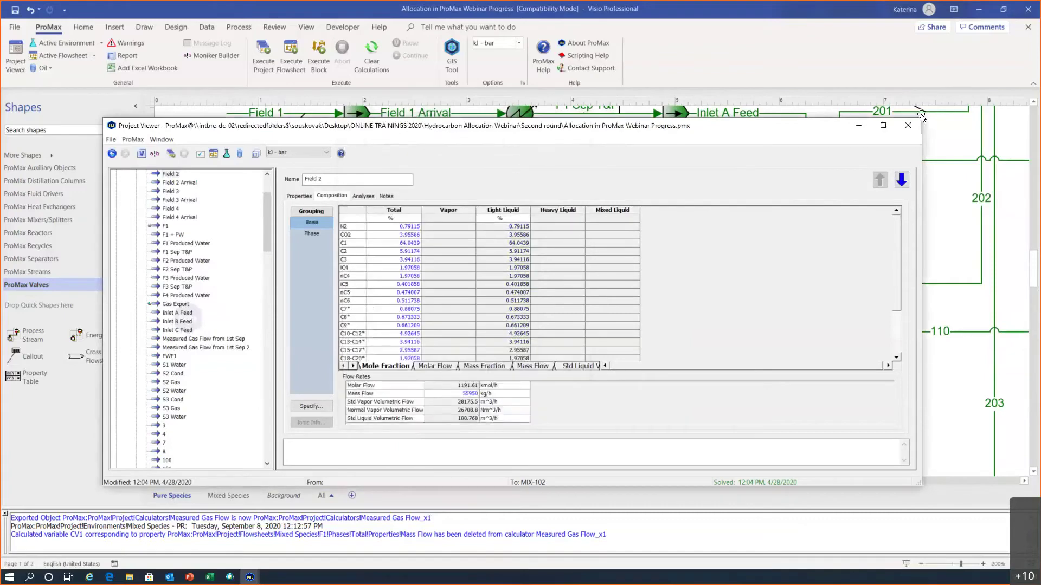
{"action": "left_click", "coordinate": [911, 130]}
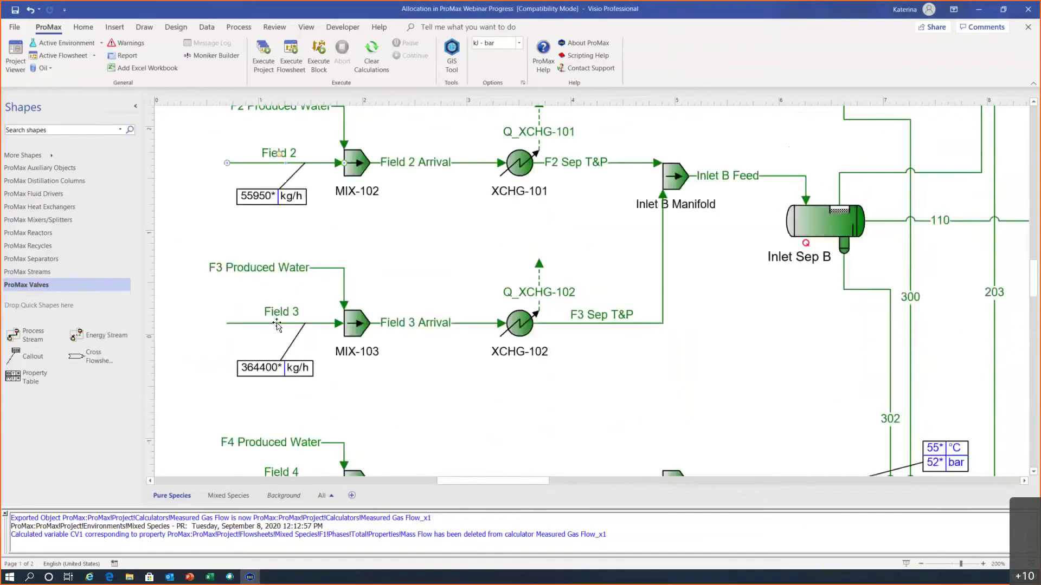
Create a mixed species named "Field 3" from the Field 3 stream's total composition, skipping zero fractions.
{"action": "double_click", "coordinate": [276, 324]}
{"action": "left_click", "coordinate": [332, 196]}
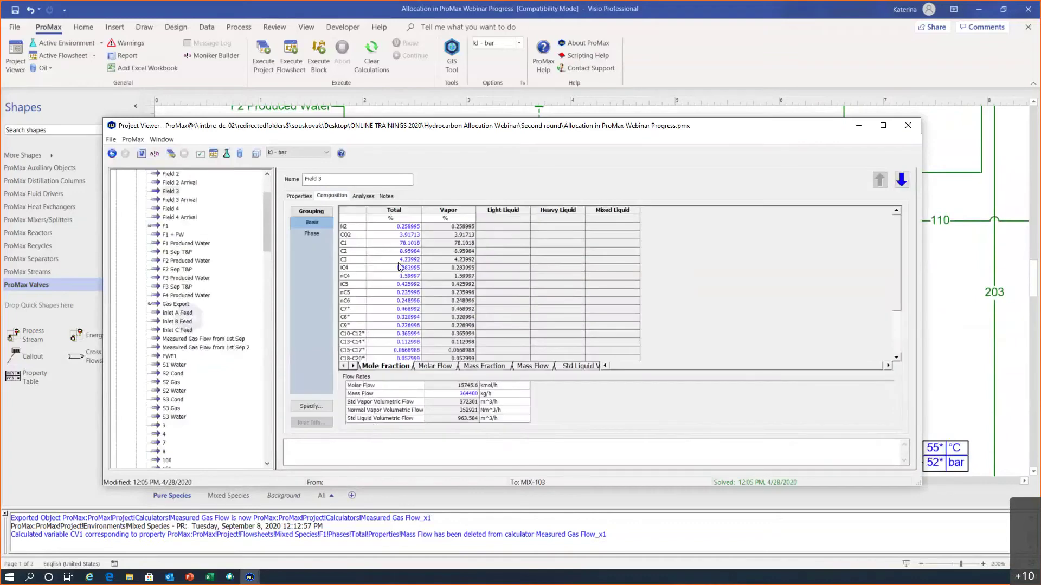
{"action": "right_click", "coordinate": [410, 261]}
{"action": "left_click", "coordinate": [428, 327]}
{"action": "left_click_drag", "start_coordinate": [505, 157], "coordinate": [445, 157]}
{"action": "type", "text": "F"}
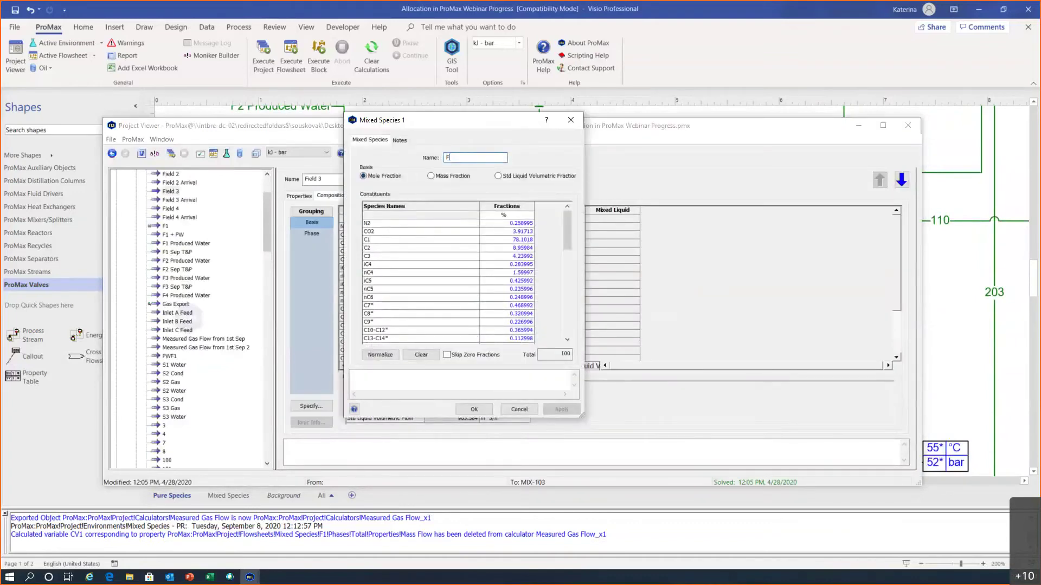
{"action": "type", "text": "ield 3"}
{"action": "left_click", "coordinate": [447, 355]}
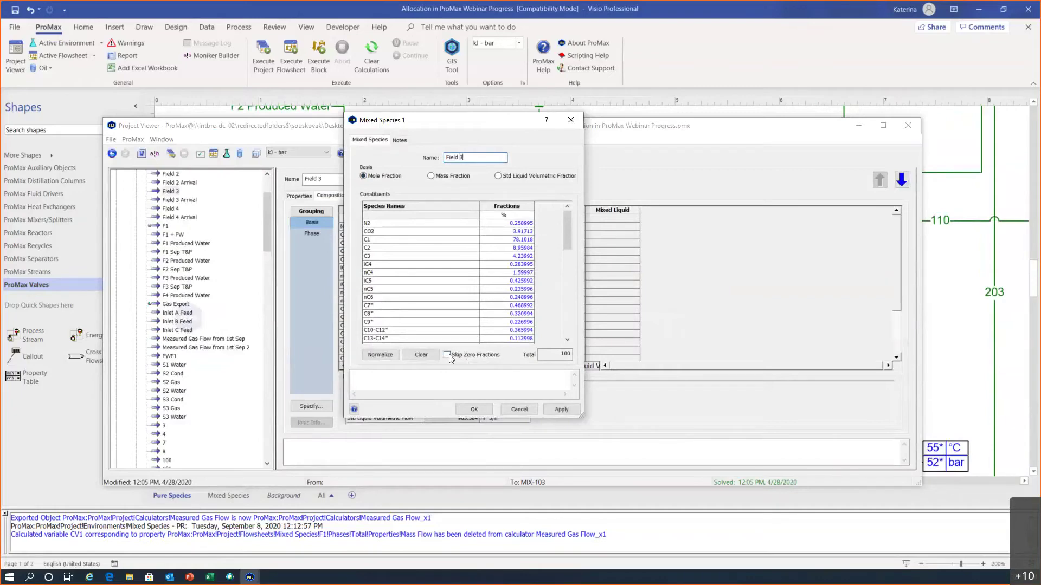
{"action": "left_click", "coordinate": [474, 409]}
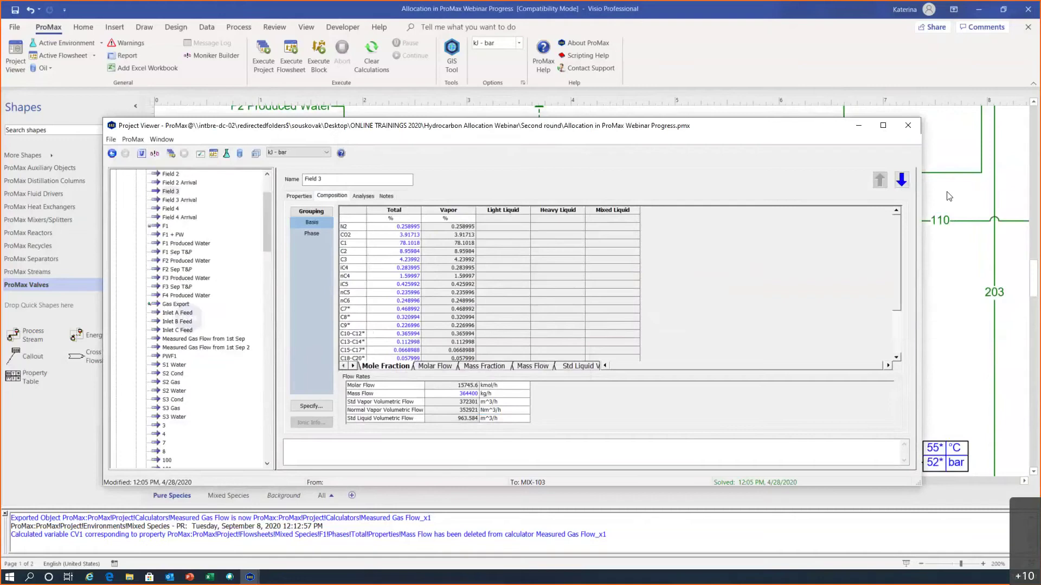
{"action": "left_click", "coordinate": [907, 125]}
Create a mixed species named "Field 4" from the Field 4 stream's total composition, skipping zero fractions.
{"action": "scroll", "coordinate": [379, 271], "scroll_direction": "down", "scroll_amount": 3}
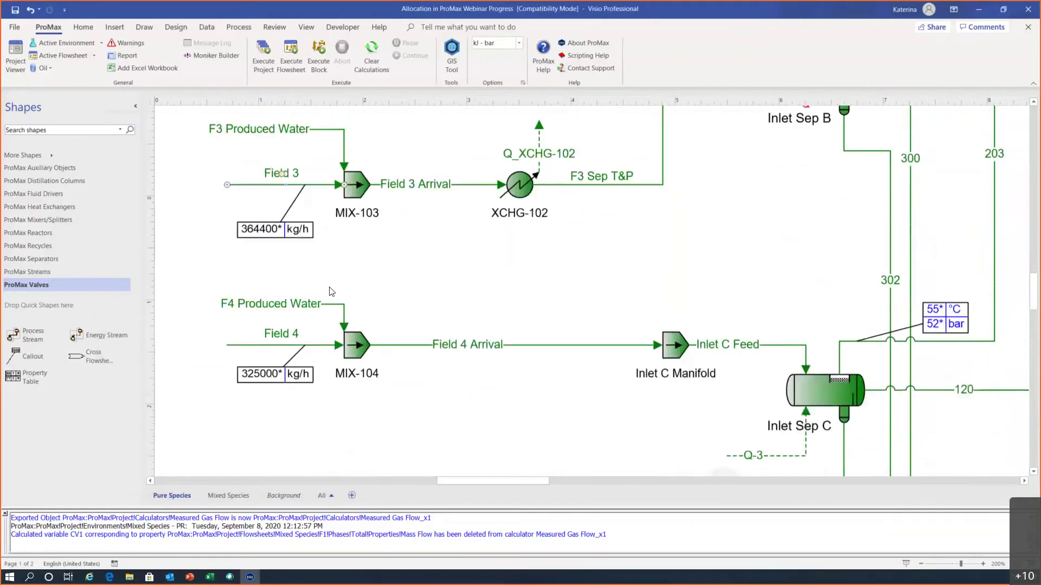
{"action": "double_click", "coordinate": [268, 345]}
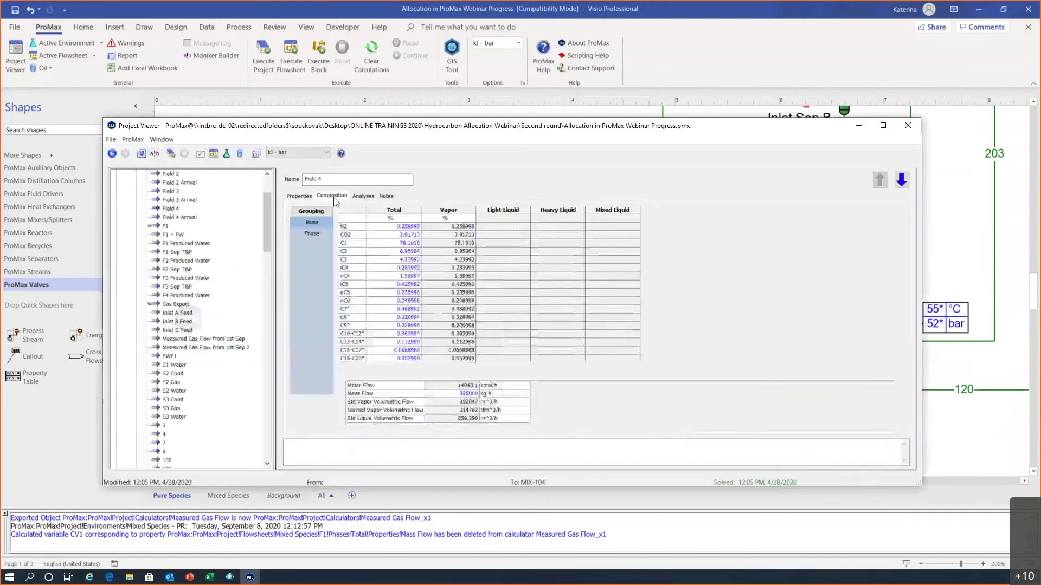
{"action": "right_click", "coordinate": [394, 277]}
{"action": "left_click", "coordinate": [449, 340]}
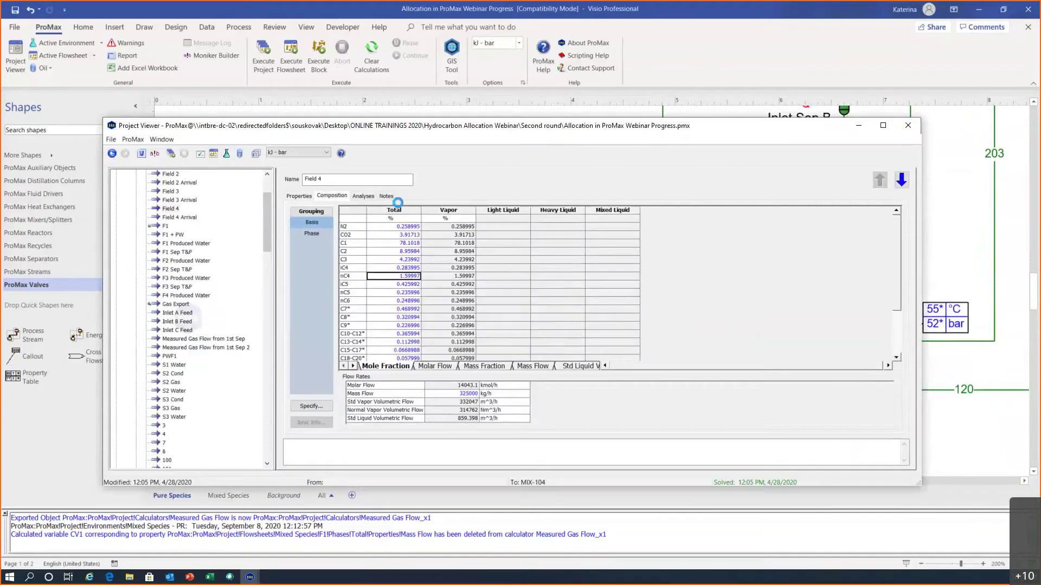
{"action": "type", "text": "Field 4"}
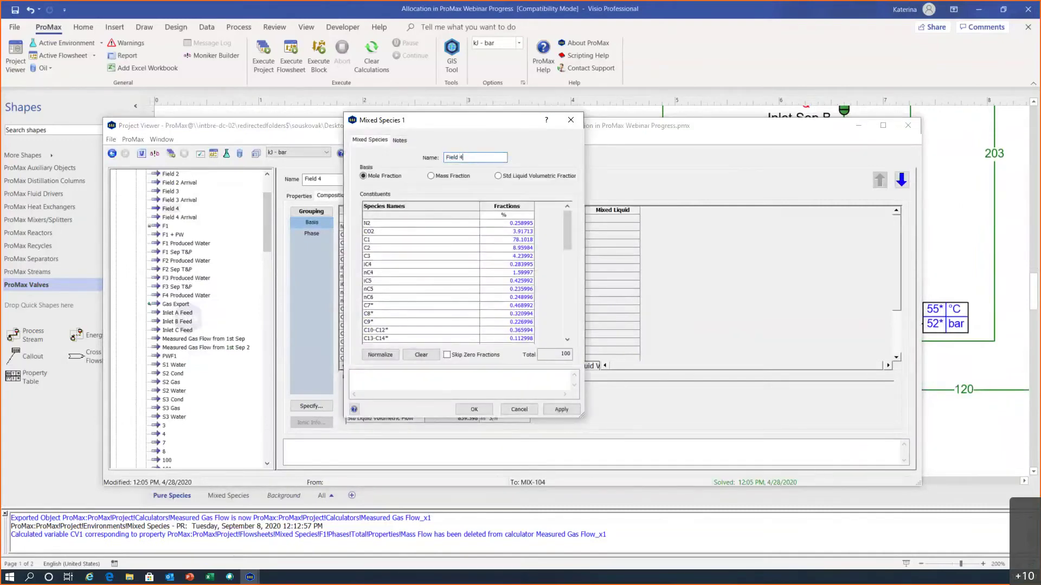
{"action": "left_click", "coordinate": [454, 374]}
{"action": "left_click", "coordinate": [447, 355]}
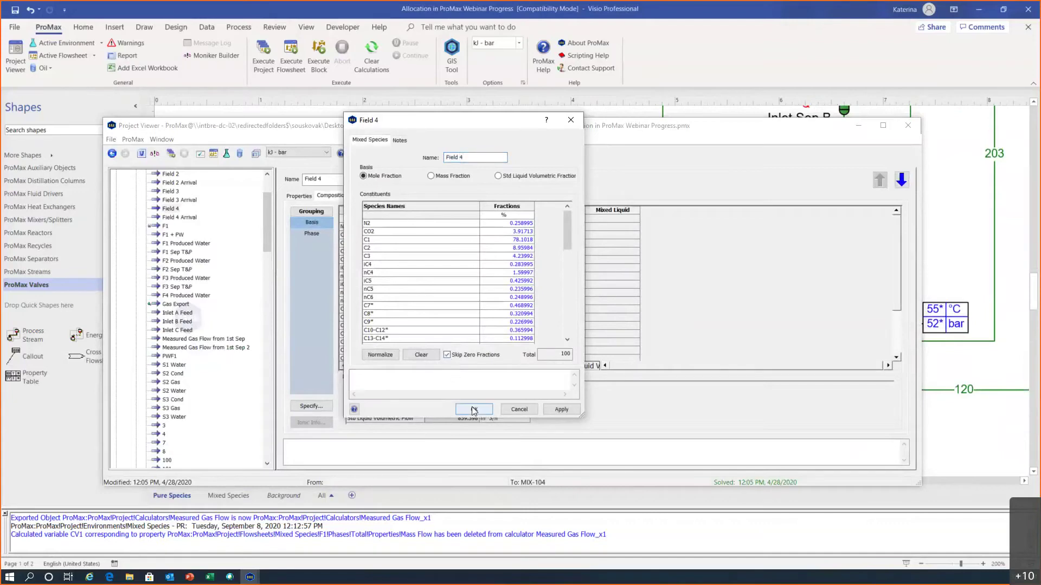
{"action": "left_click", "coordinate": [475, 410]}
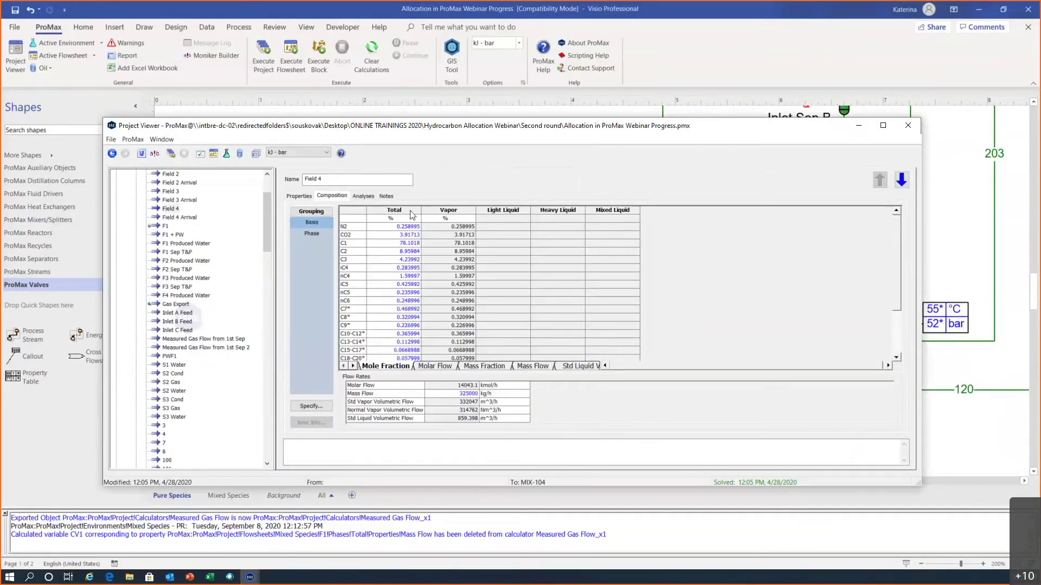
{"action": "left_click", "coordinate": [908, 127]}
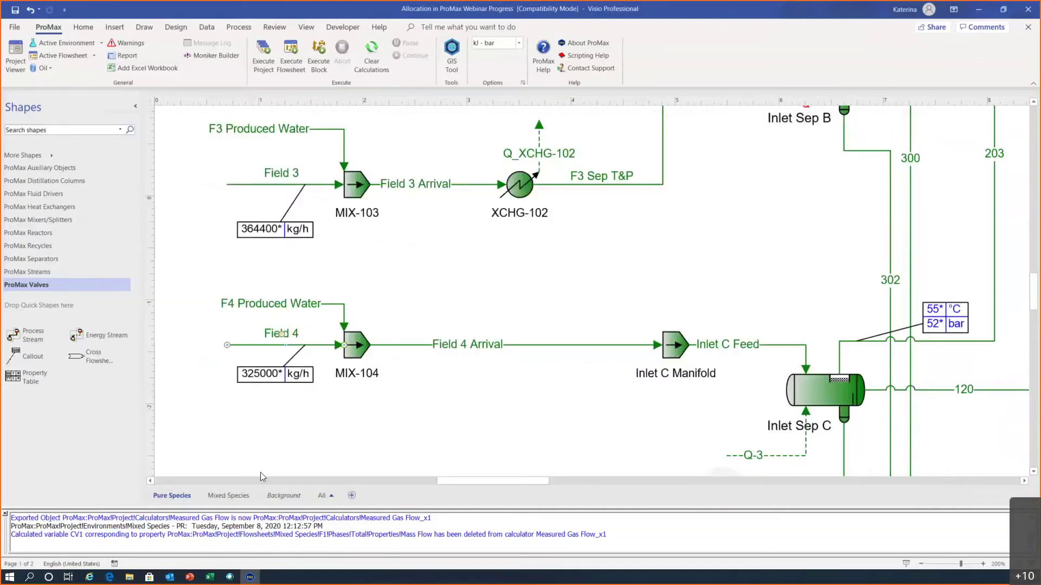
Open the component selection of the Mixed Species flowsheet's environment and locate the user mixed species.
{"action": "left_click", "coordinate": [236, 497]}
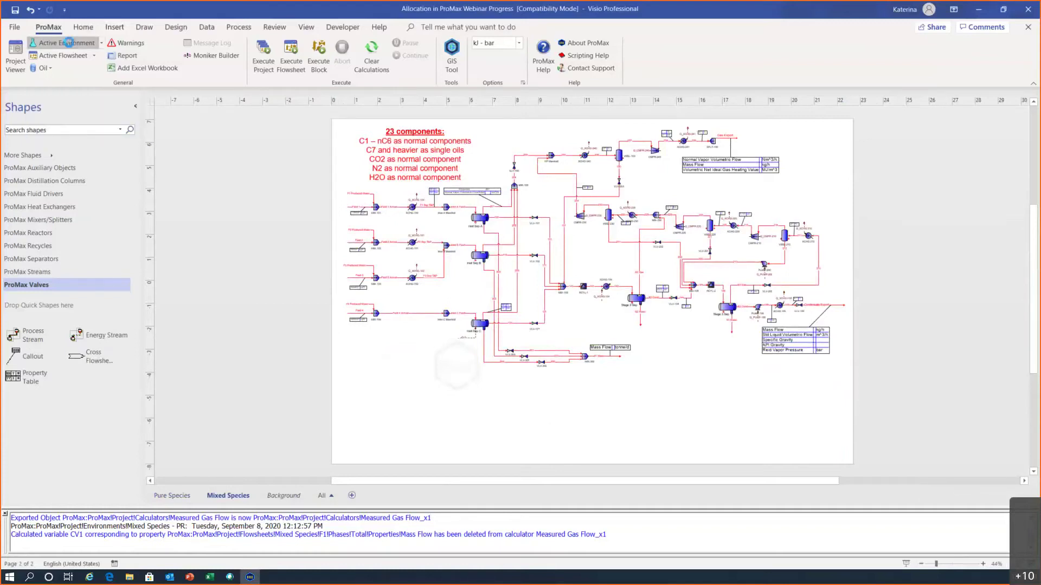
{"action": "left_click", "coordinate": [68, 42]}
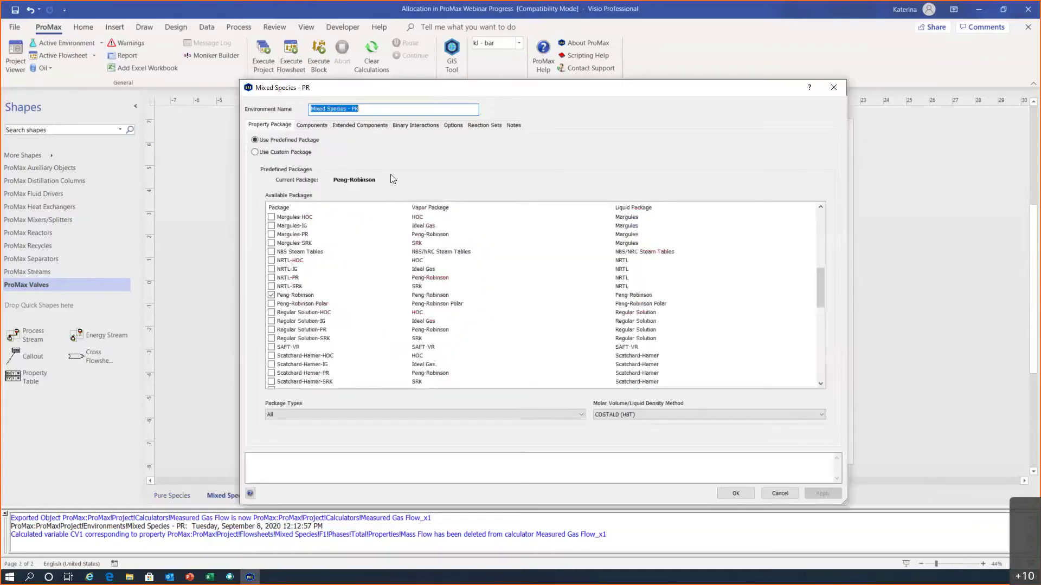
{"action": "left_click", "coordinate": [313, 127]}
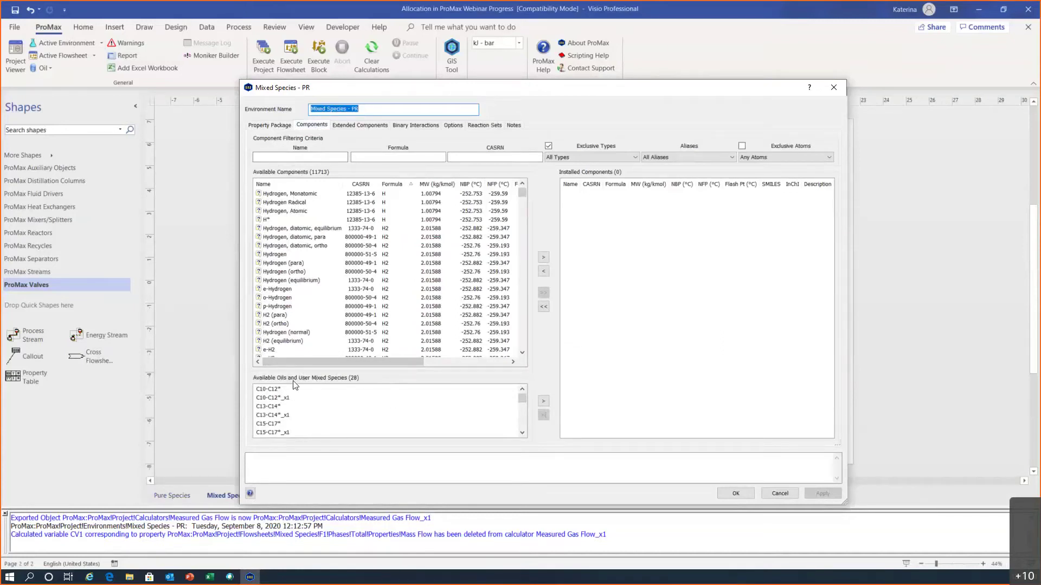
{"action": "left_click_drag", "start_coordinate": [524, 395], "coordinate": [524, 422]}
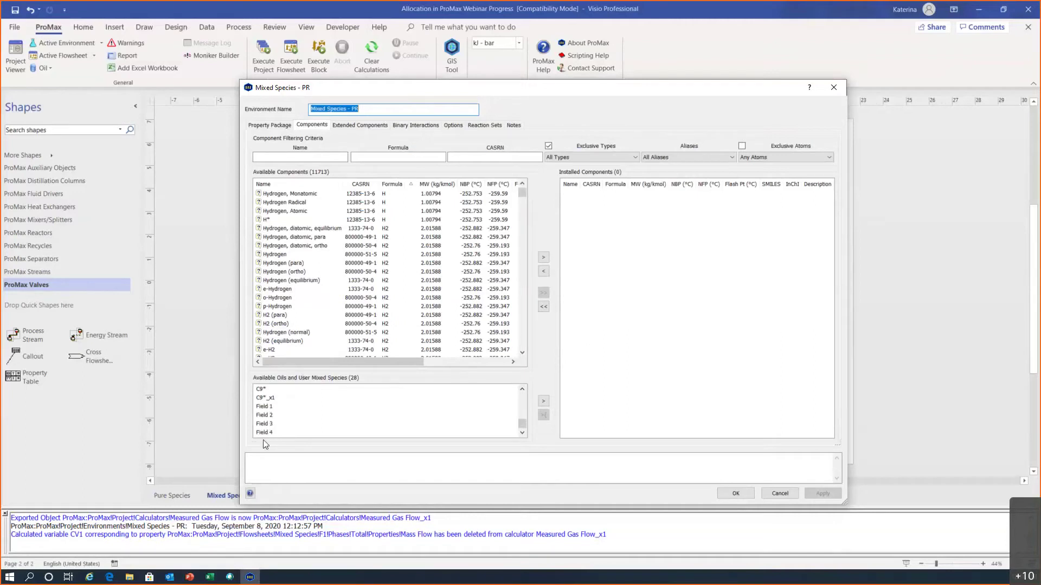
Try installing Field 1 as a single mixed species component in the environment, and remove it again.
{"action": "left_click", "coordinate": [265, 407]}
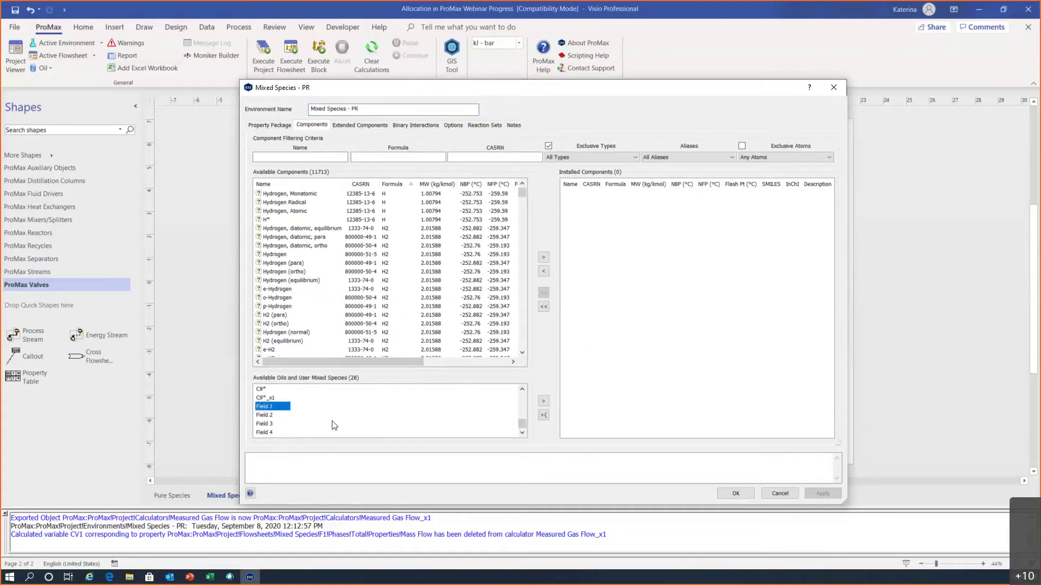
{"action": "left_click", "coordinate": [544, 402]}
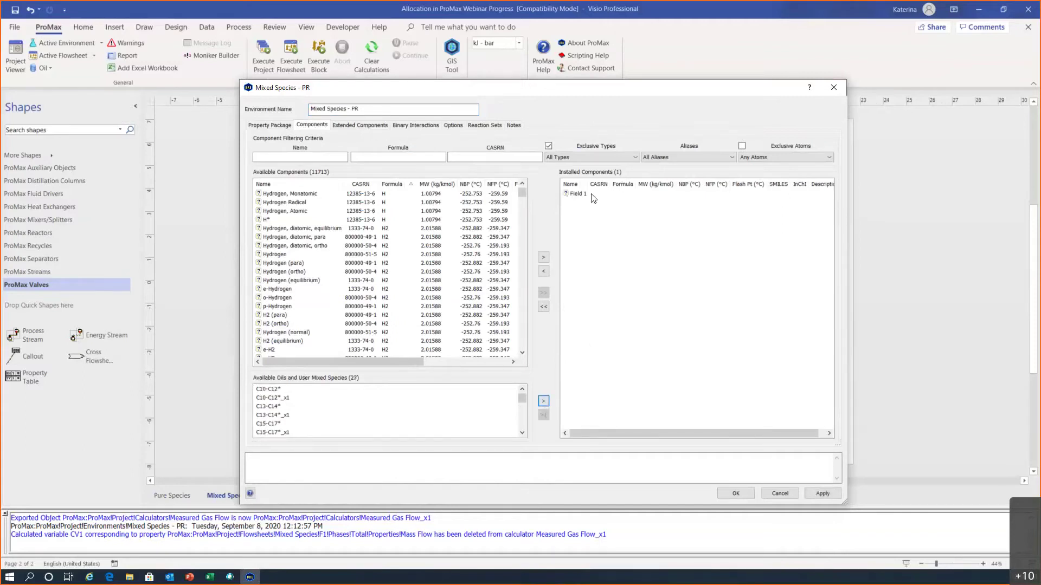
{"action": "left_click", "coordinate": [574, 192]}
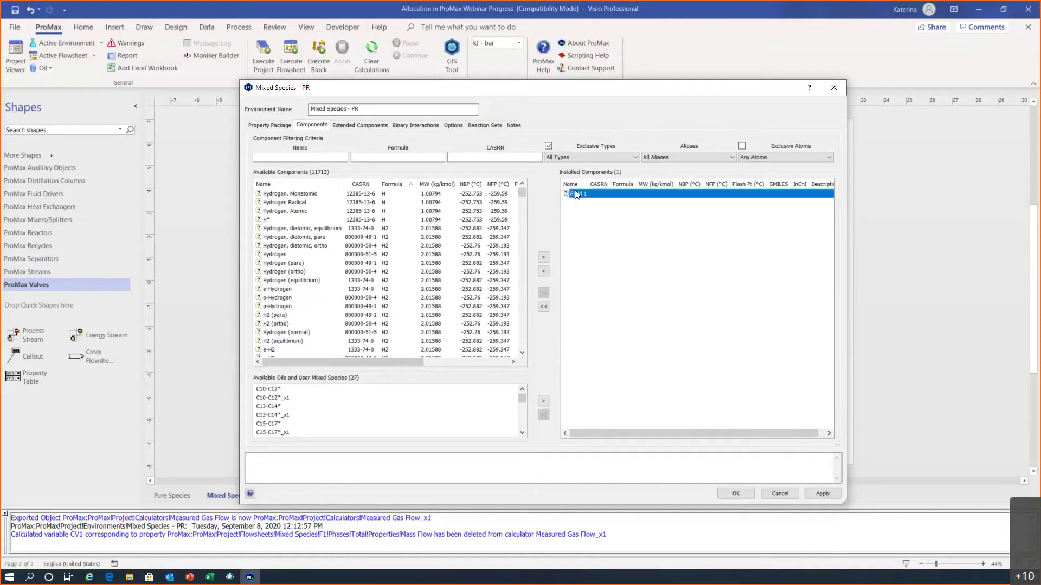
{"action": "left_click", "coordinate": [543, 271]}
Try installing Field 1 as its individual constituents in the environment, and clear all installed components.
{"action": "scroll", "coordinate": [377, 410], "scroll_direction": "down", "scroll_amount": 2}
{"action": "left_click_drag", "start_coordinate": [524, 404], "coordinate": [522, 425]}
{"action": "left_click", "coordinate": [259, 408]}
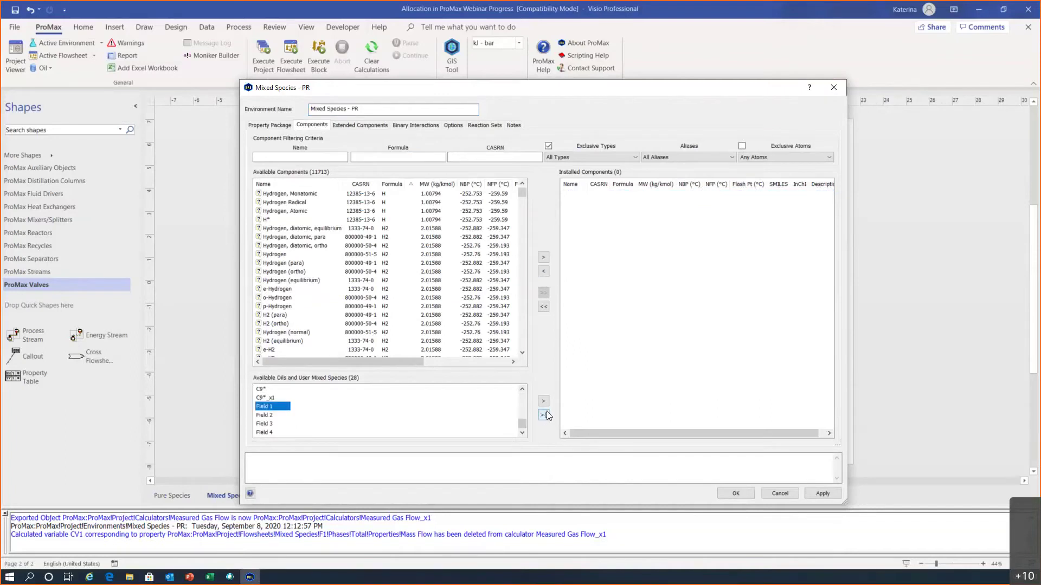
{"action": "left_click", "coordinate": [545, 414]}
{"action": "left_click", "coordinate": [543, 417]}
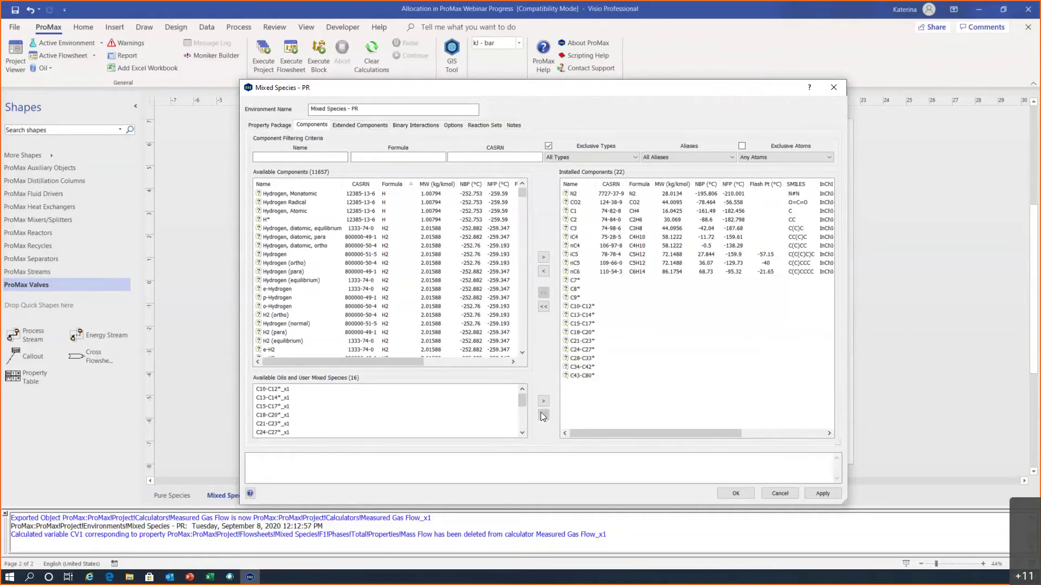
{"action": "left_click_drag", "start_coordinate": [523, 401], "coordinate": [522, 428]}
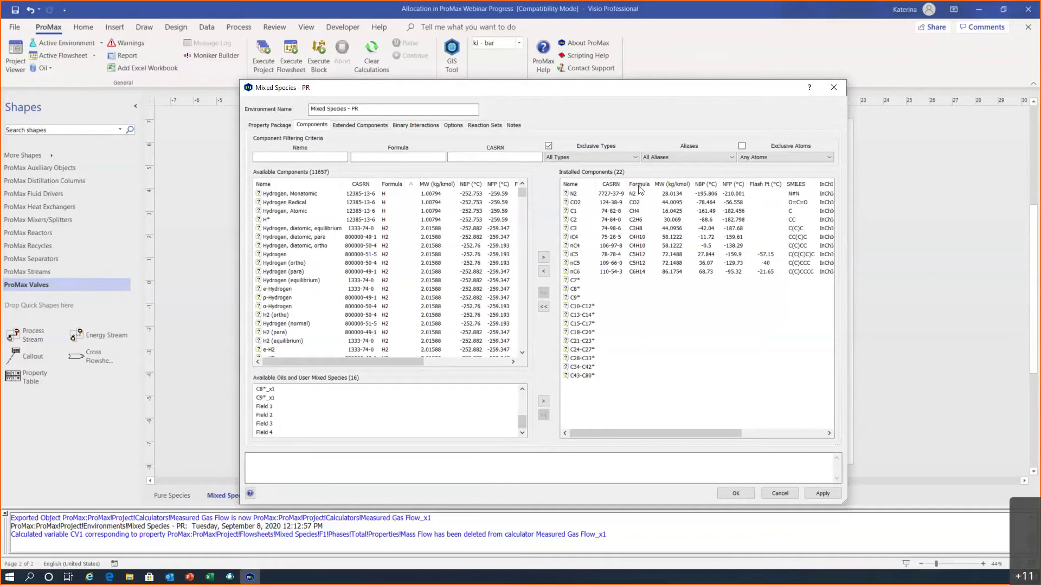
{"action": "left_click", "coordinate": [544, 307]}
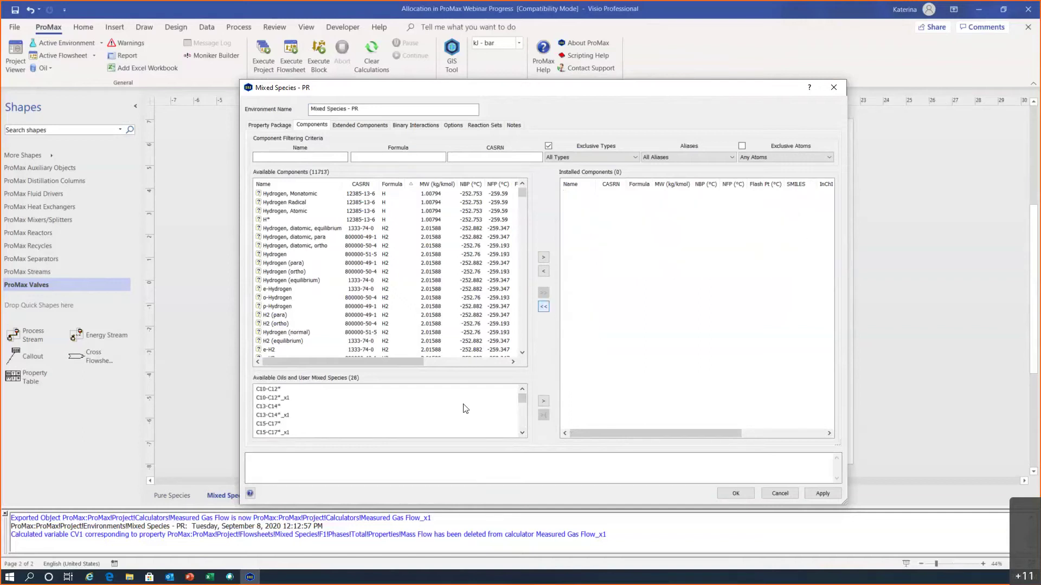
Install the mixed species Field 1, Field 2, Field 3 and Field 4 as components of the environment.
{"action": "scroll", "coordinate": [269, 413], "scroll_direction": "down", "scroll_amount": 2}
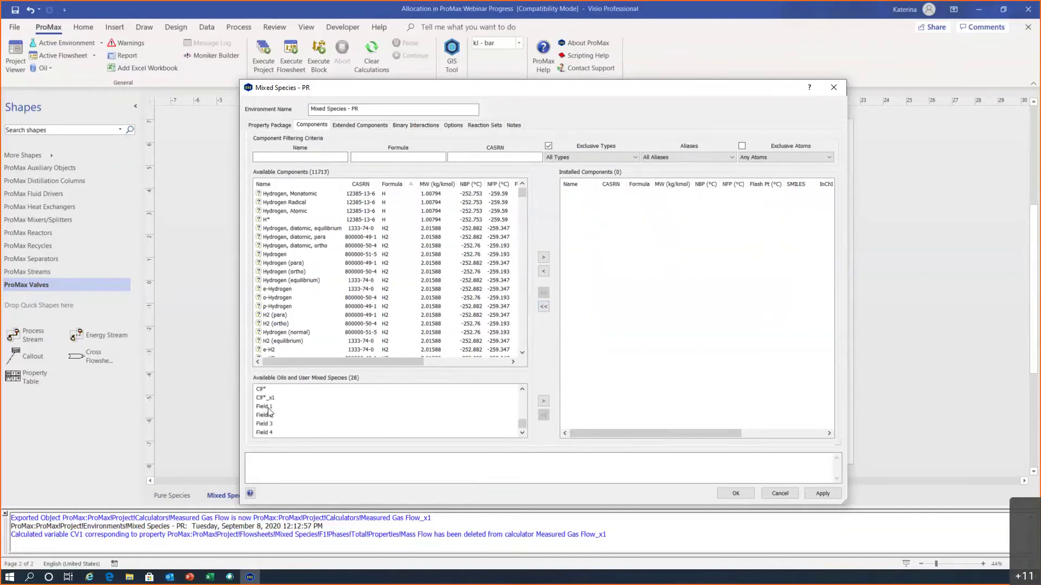
{"action": "left_click", "coordinate": [267, 409]}
{"action": "left_click", "coordinate": [264, 432], "text": "shift"}
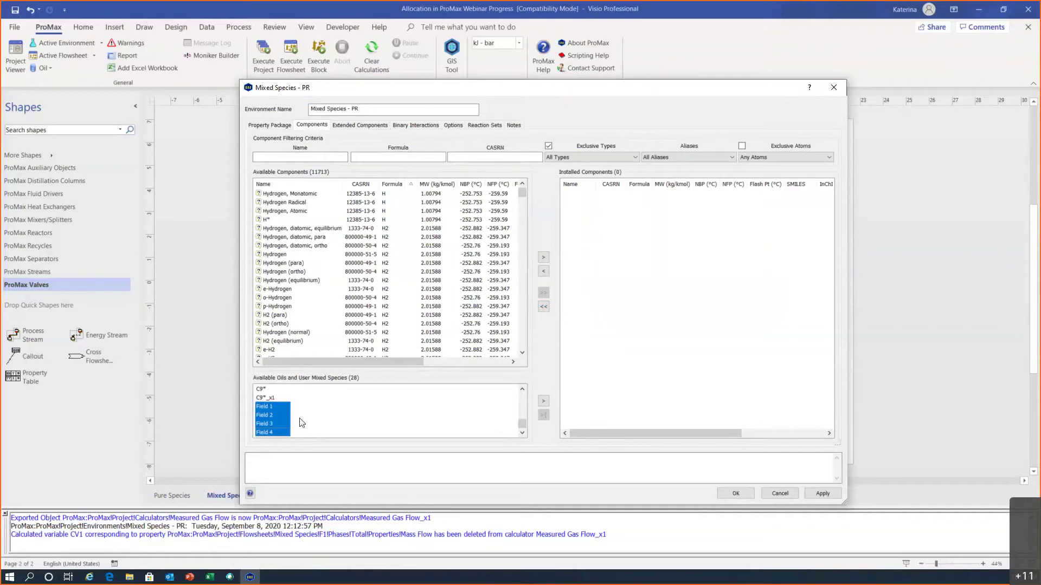
{"action": "left_click", "coordinate": [543, 401]}
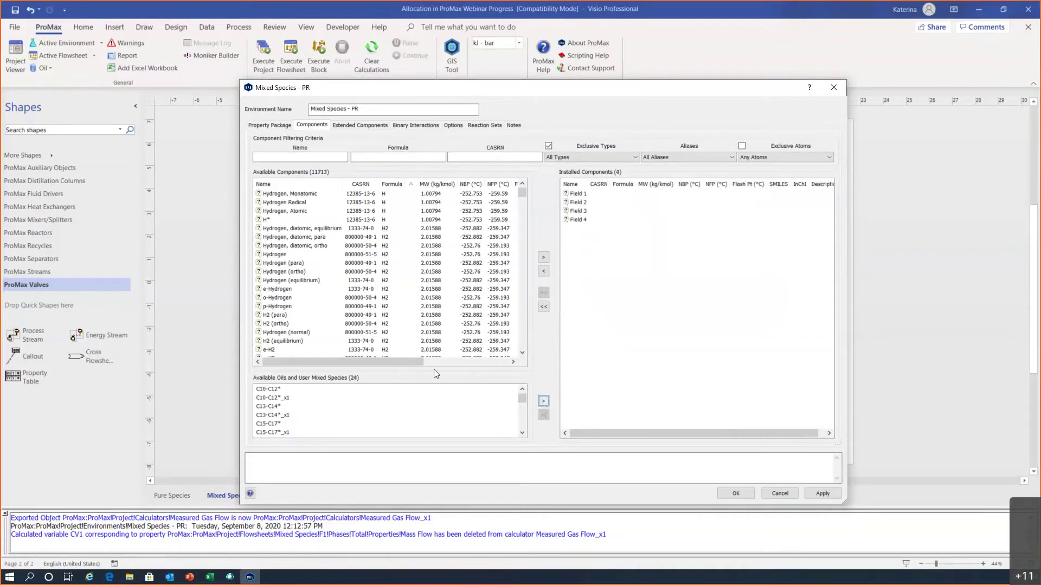
Add H2O to the environment's installed components and accept the environment changes.
{"action": "left_click", "coordinate": [325, 156]}
{"action": "type", "text": "H2O"}
{"action": "key", "text": "Return"}
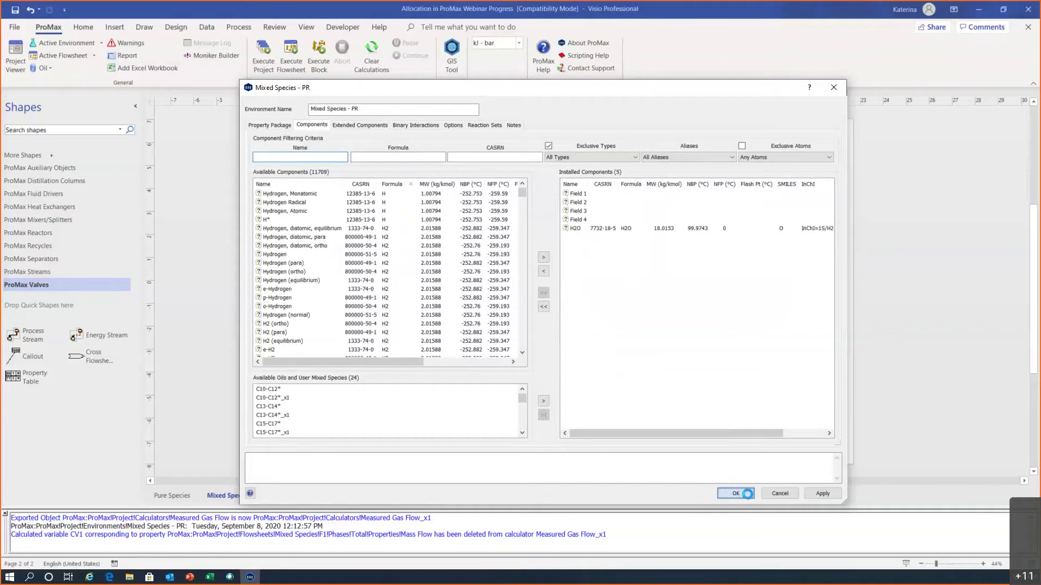
{"action": "left_click", "coordinate": [747, 493]}
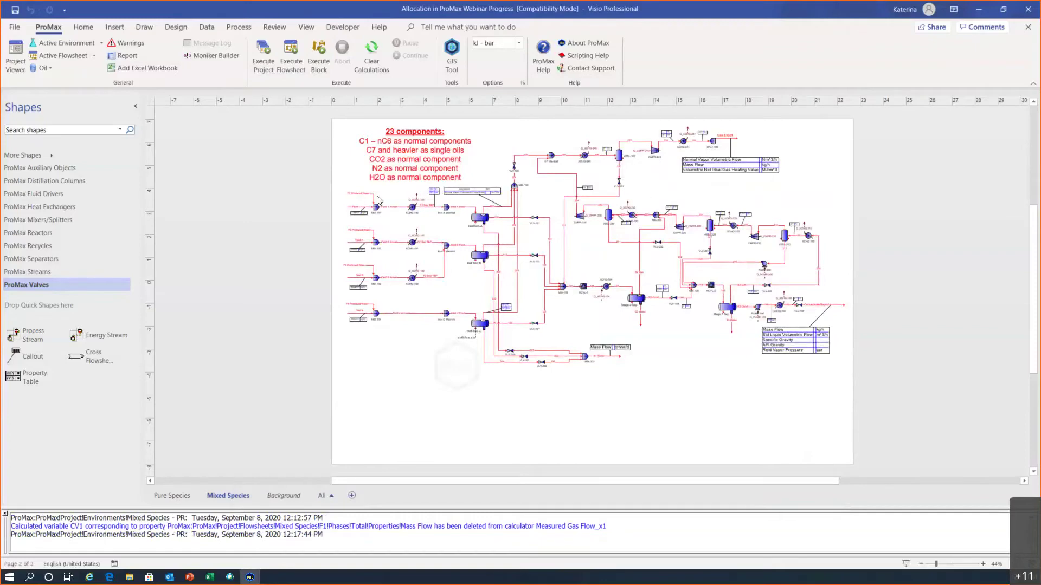
Specify the F1 Produced Water stream as 100% H2O in mole fractions, treating the missing compositions as zero.
{"action": "scroll", "coordinate": [374, 201], "scroll_direction": "up", "scroll_amount": 5, "text": "ctrl"}
{"action": "scroll", "coordinate": [371, 201], "scroll_direction": "up", "scroll_amount": 3, "text": "ctrl"}
{"action": "mouse_move", "coordinate": [370, 201]}
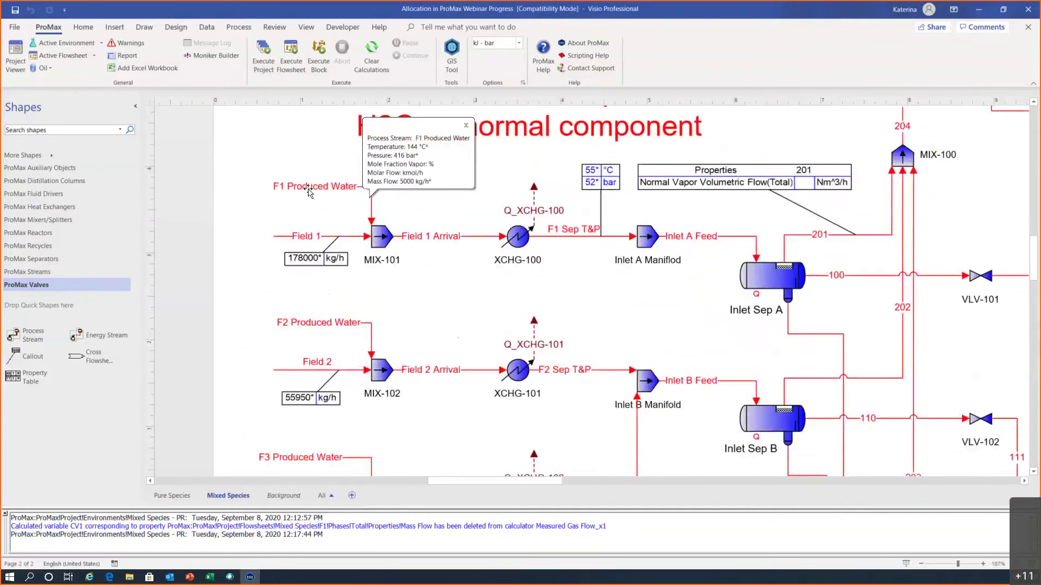
{"action": "double_click", "coordinate": [308, 189]}
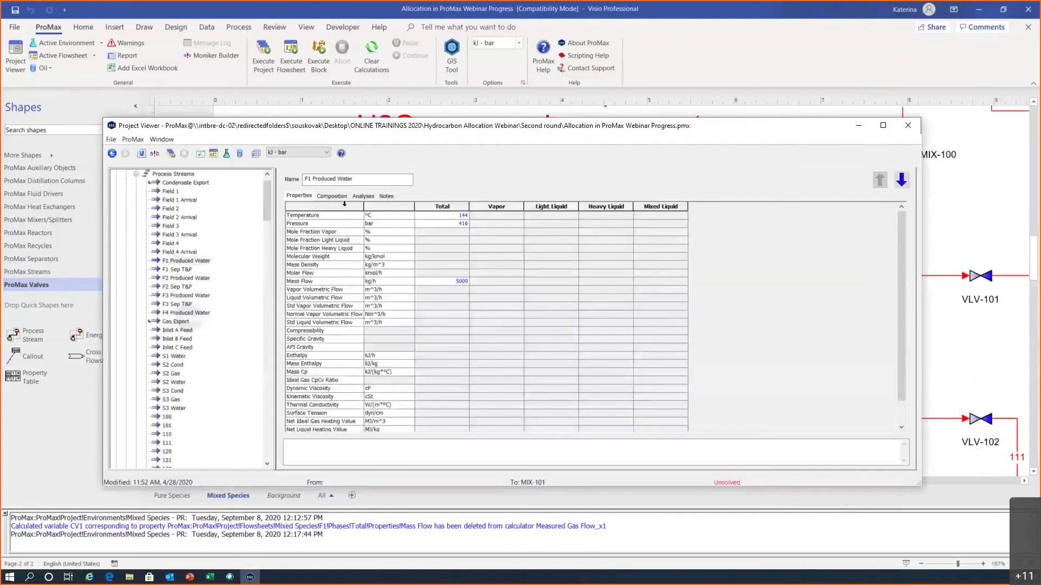
{"action": "left_click", "coordinate": [332, 196]}
{"action": "scroll", "coordinate": [450, 282], "scroll_direction": "up", "scroll_amount": 4, "text": "ctrl"}
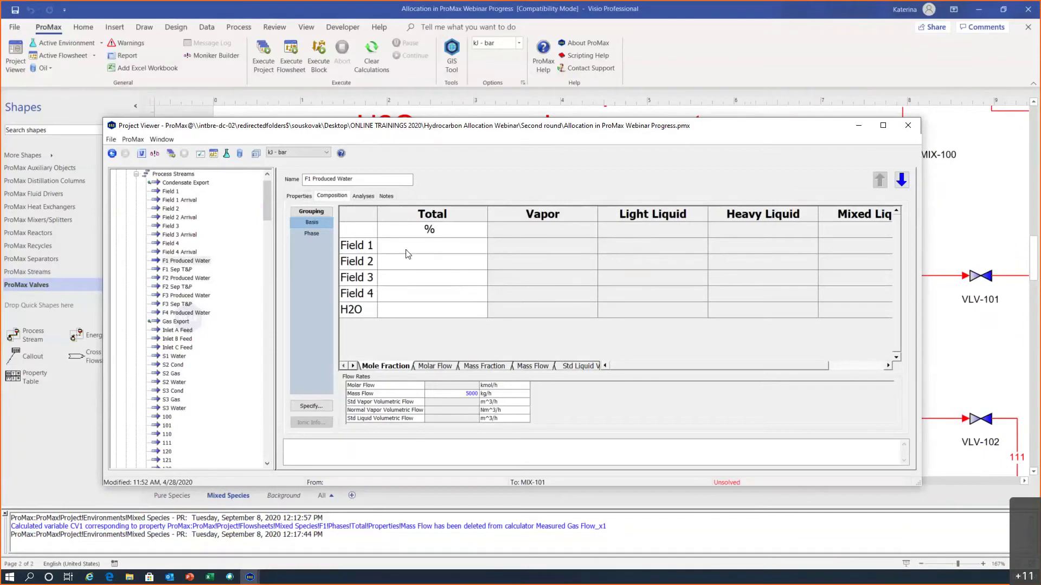
{"action": "double_click", "coordinate": [443, 270]}
{"action": "left_click", "coordinate": [570, 161]}
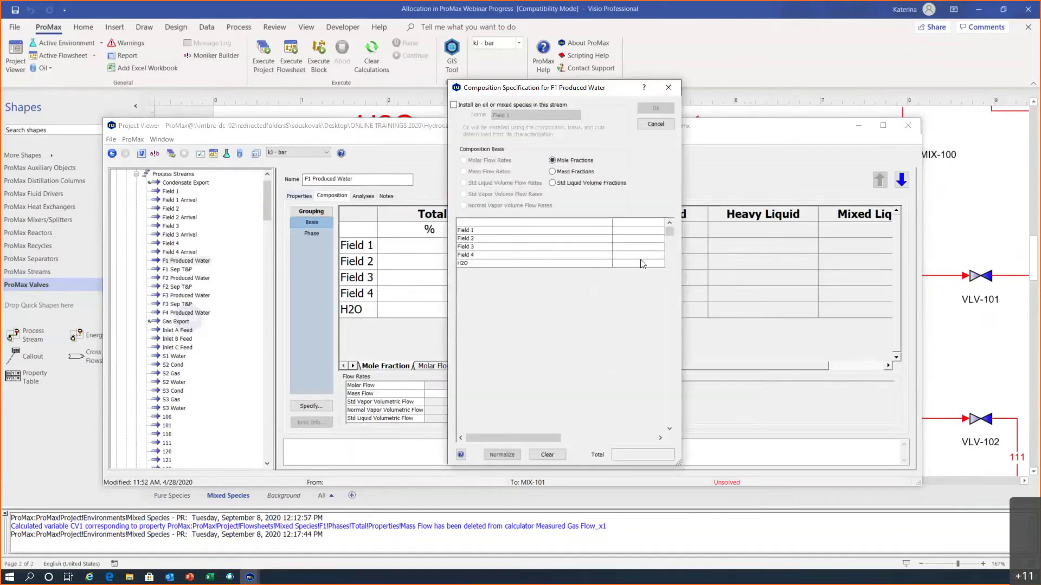
{"action": "left_click", "coordinate": [637, 264]}
{"action": "type", "text": "100"}
{"action": "key", "text": "Return"}
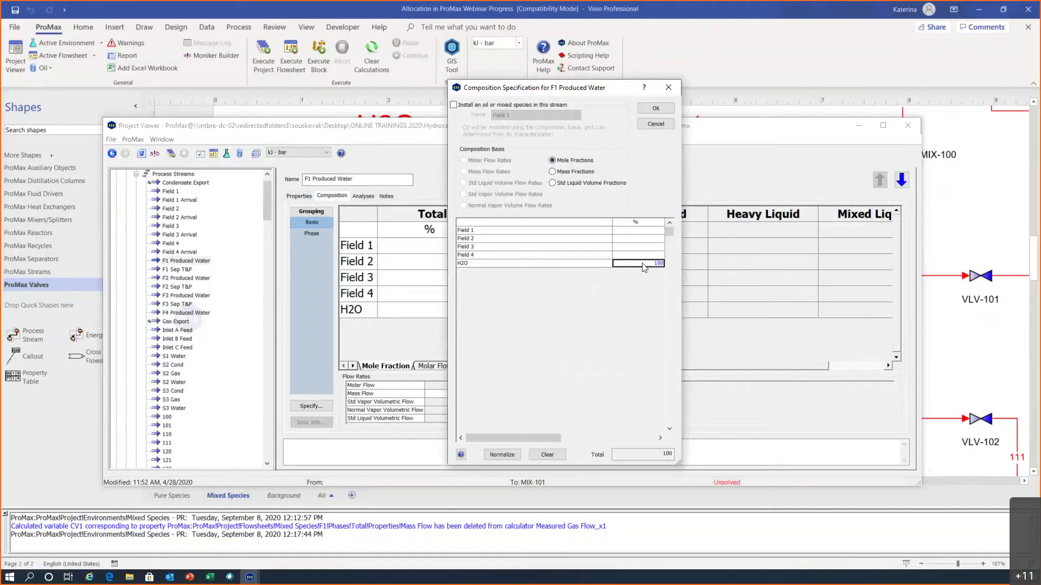
{"action": "left_click", "coordinate": [657, 108]}
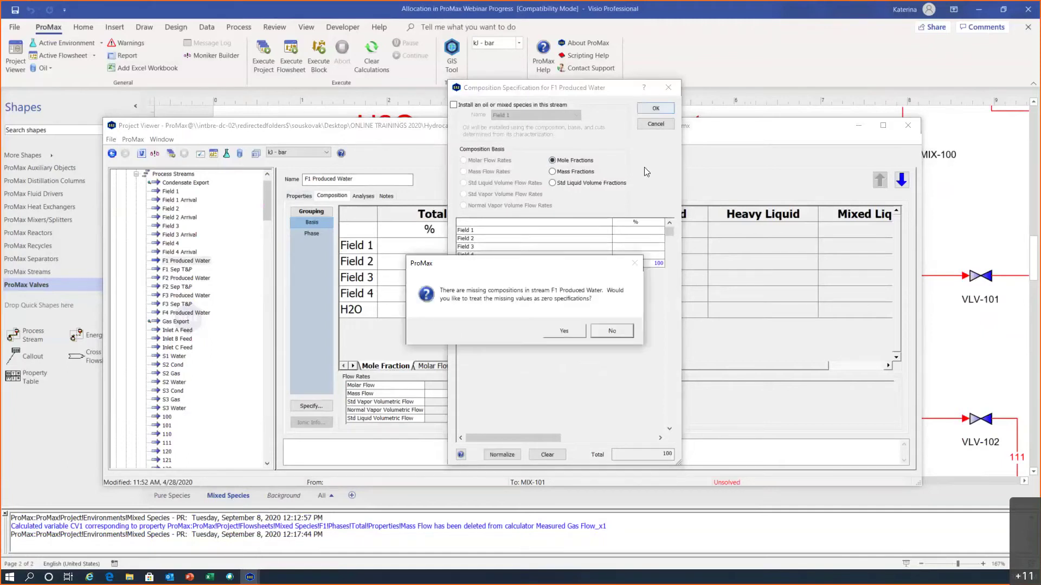
{"action": "left_click", "coordinate": [557, 330]}
{"action": "left_click", "coordinate": [907, 125]}
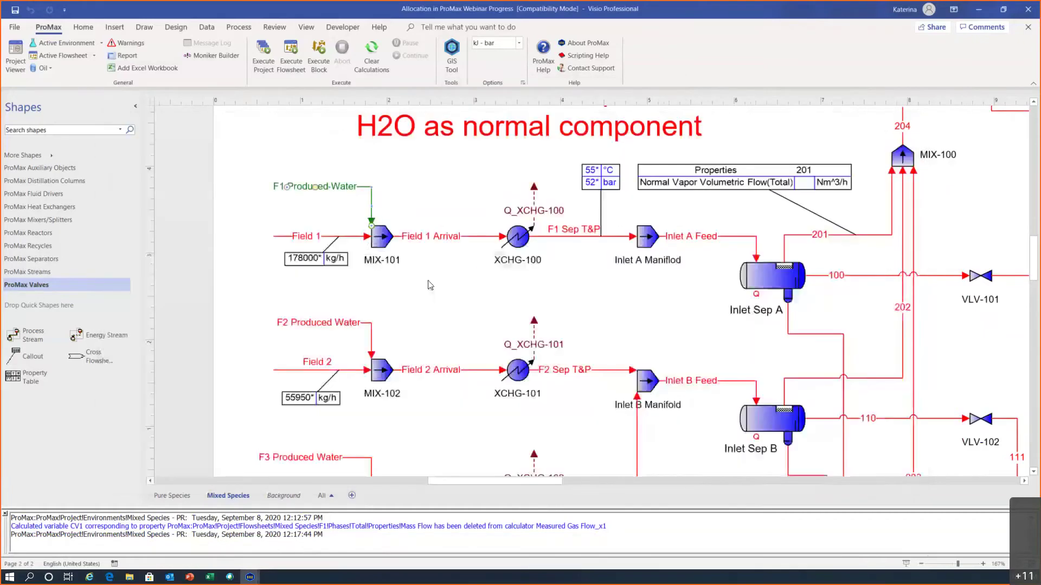
Specify the Field 1 stream as 100% Field 1 in mole fractions, treating the missing compositions as zero.
{"action": "double_click", "coordinate": [315, 233]}
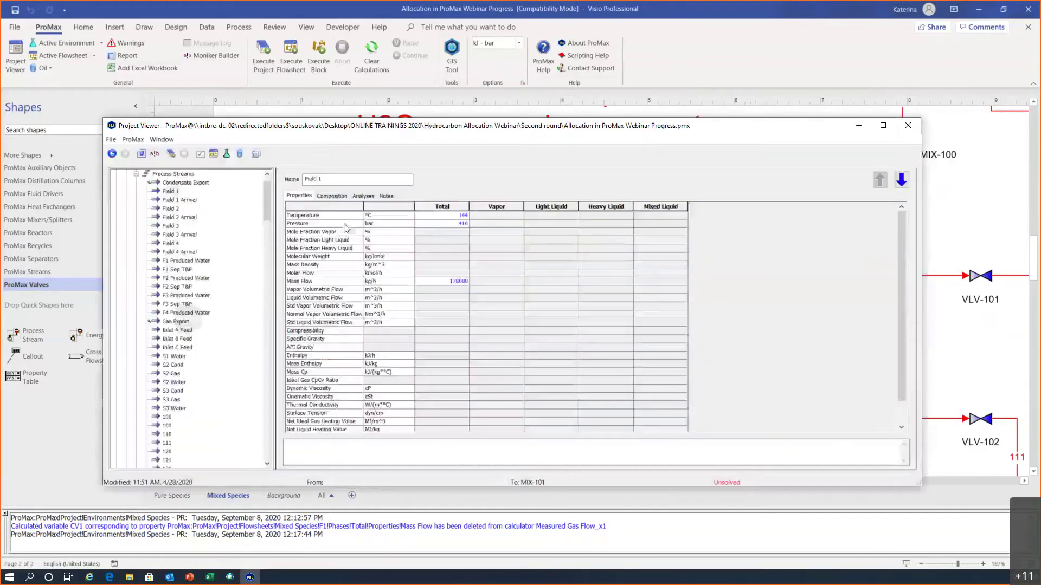
{"action": "left_click", "coordinate": [331, 196]}
{"action": "double_click", "coordinate": [385, 243]}
{"action": "left_click", "coordinate": [577, 160]}
{"action": "left_click", "coordinate": [635, 233]}
{"action": "type", "text": "10"}
{"action": "key", "text": "Return"}
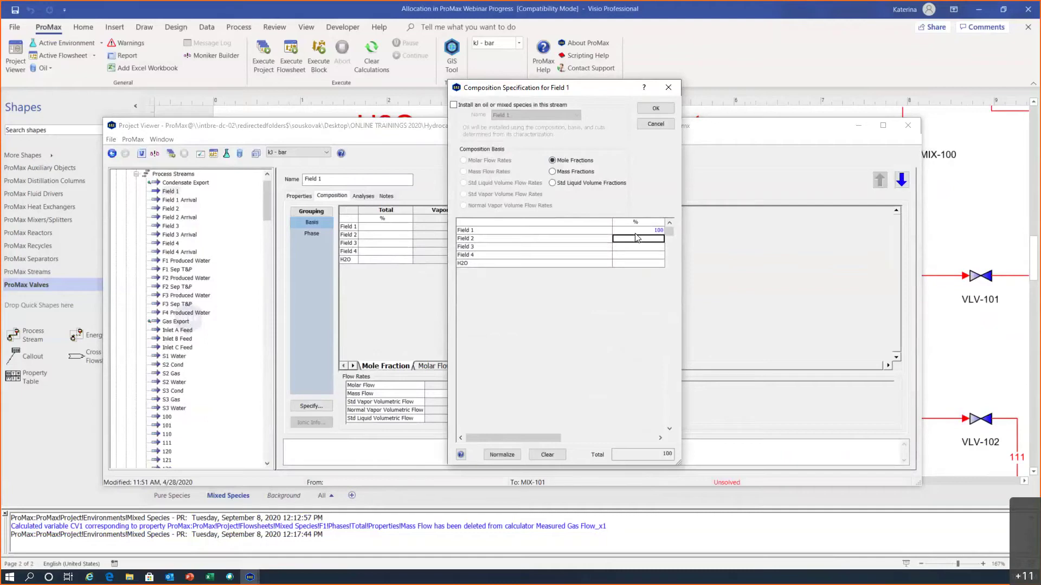
{"action": "left_click", "coordinate": [642, 112]}
{"action": "left_click", "coordinate": [562, 330]}
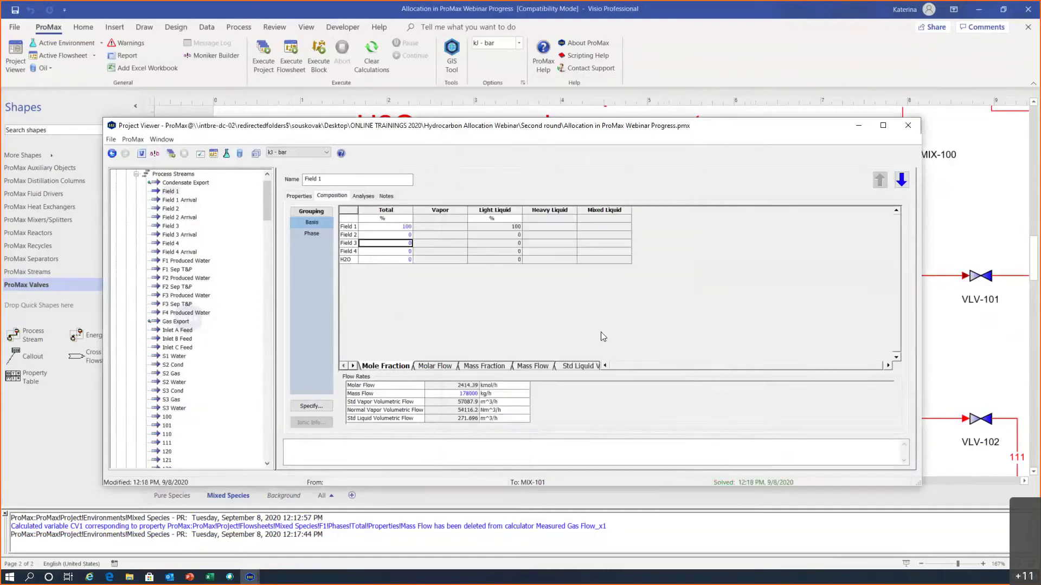
{"action": "left_click", "coordinate": [907, 126]}
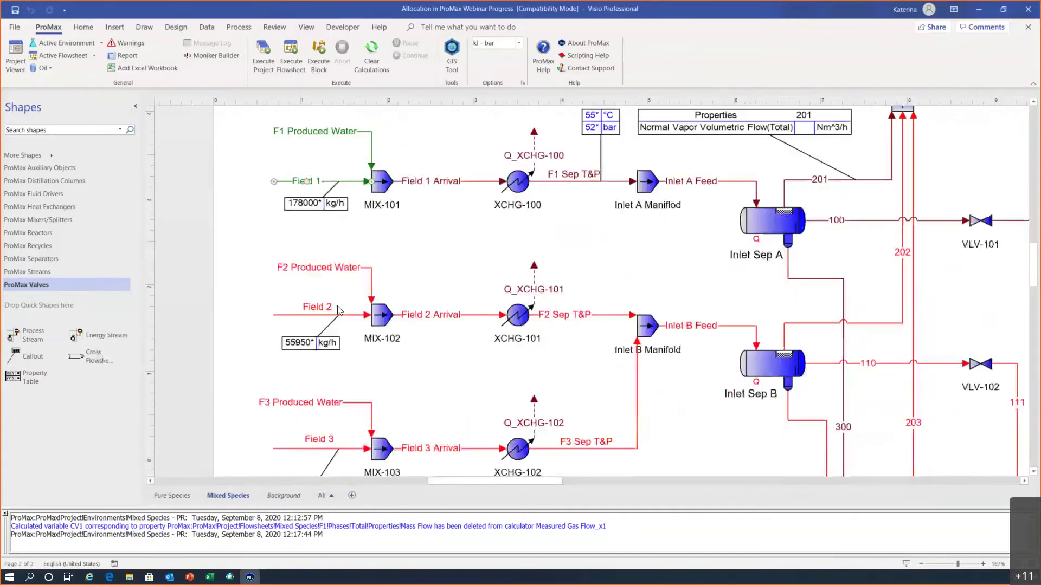
Specify the F2 Produced Water stream as 100% H2O in mole fractions, treating the missing compositions as zero.
{"action": "double_click", "coordinate": [324, 269]}
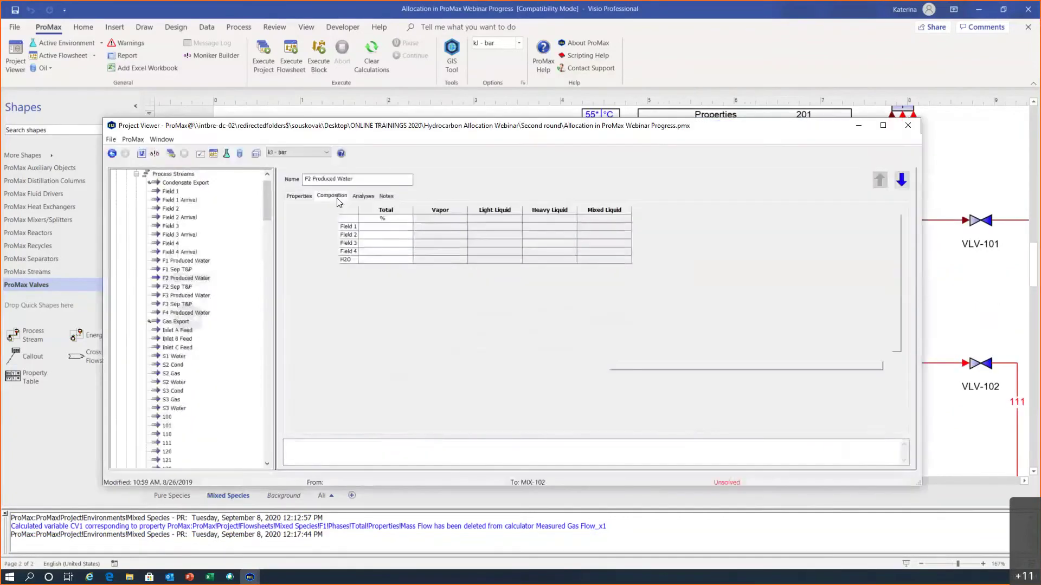
{"action": "double_click", "coordinate": [378, 236]}
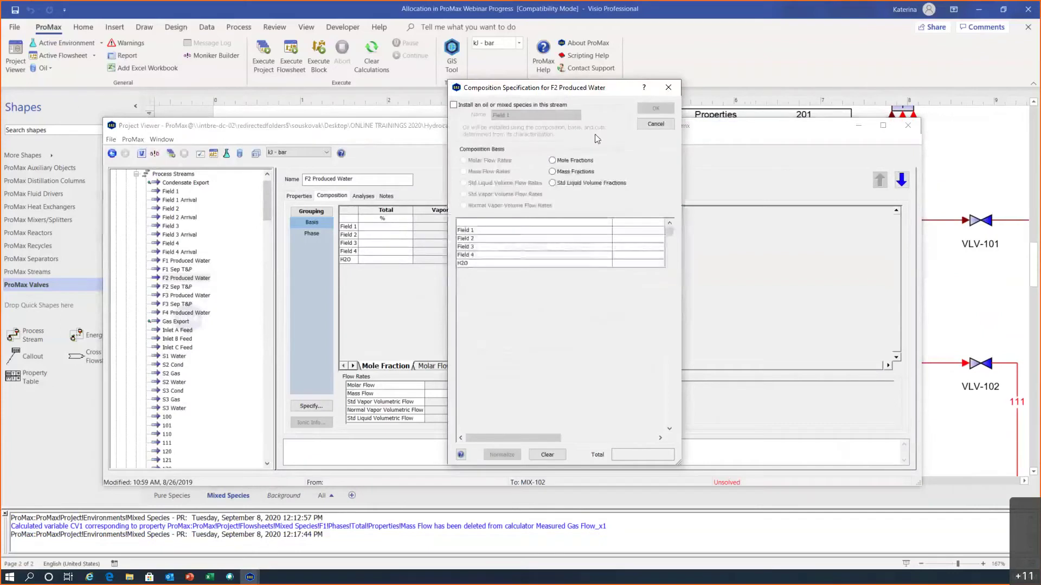
{"action": "left_click", "coordinate": [637, 264]}
{"action": "type", "text": "100"}
{"action": "left_click", "coordinate": [655, 109]}
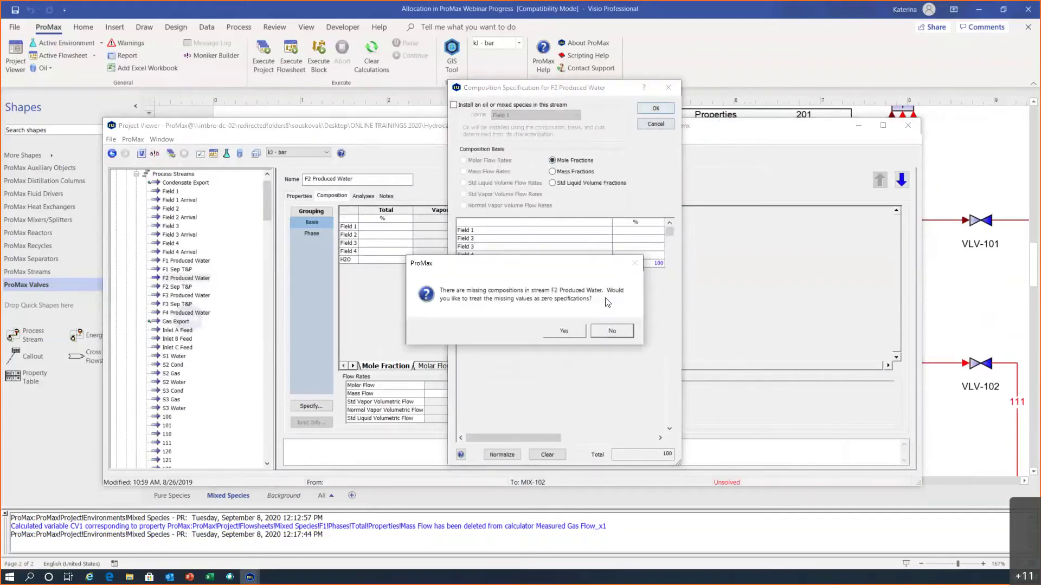
{"action": "left_click", "coordinate": [563, 330]}
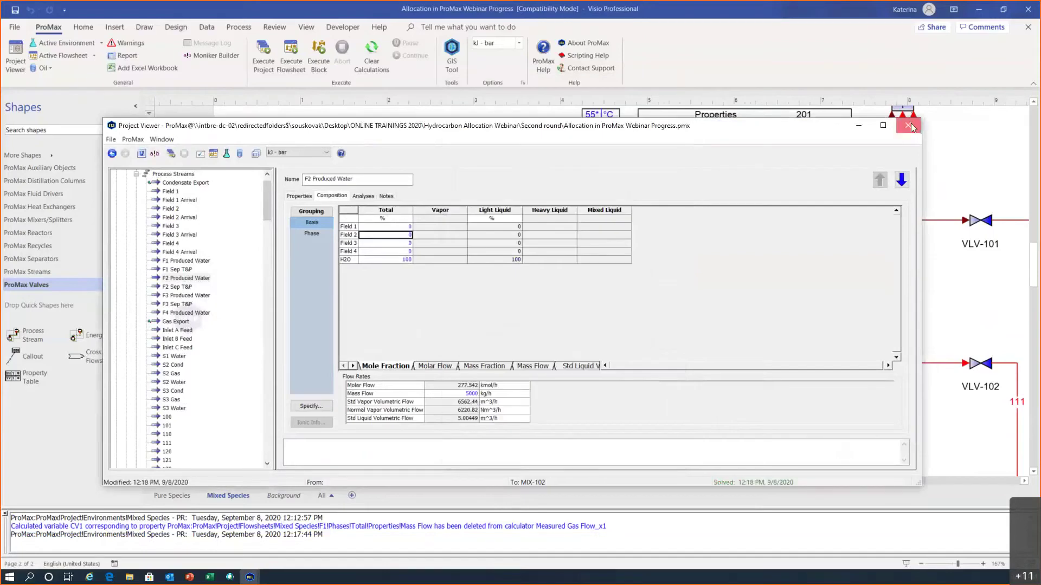
{"action": "left_click", "coordinate": [908, 126]}
Specify the Field 2 stream's composition, and set the Field 3 stream to 100% Field 3 in mole fractions, treating missing compositions as zero.
{"action": "double_click", "coordinate": [379, 295]}
{"action": "left_click", "coordinate": [332, 195]}
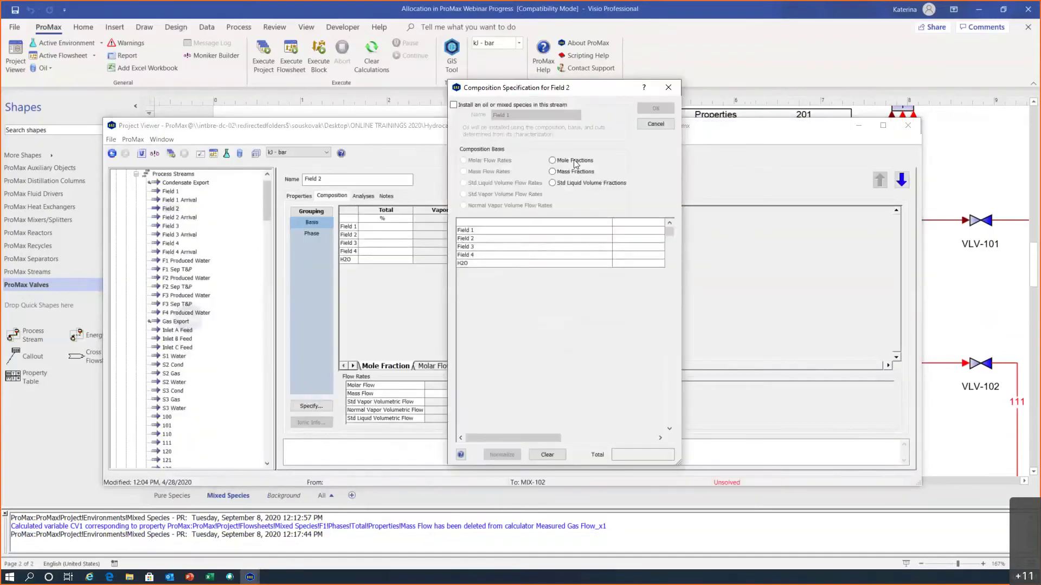
{"action": "left_click", "coordinate": [655, 109]}
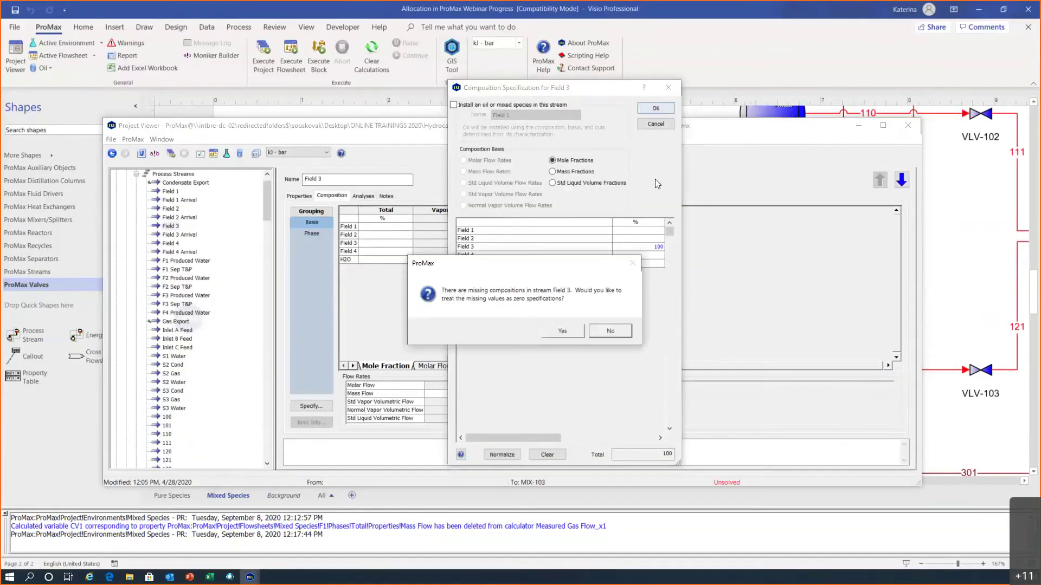
{"action": "left_click", "coordinate": [562, 330]}
{"action": "left_click", "coordinate": [908, 126]}
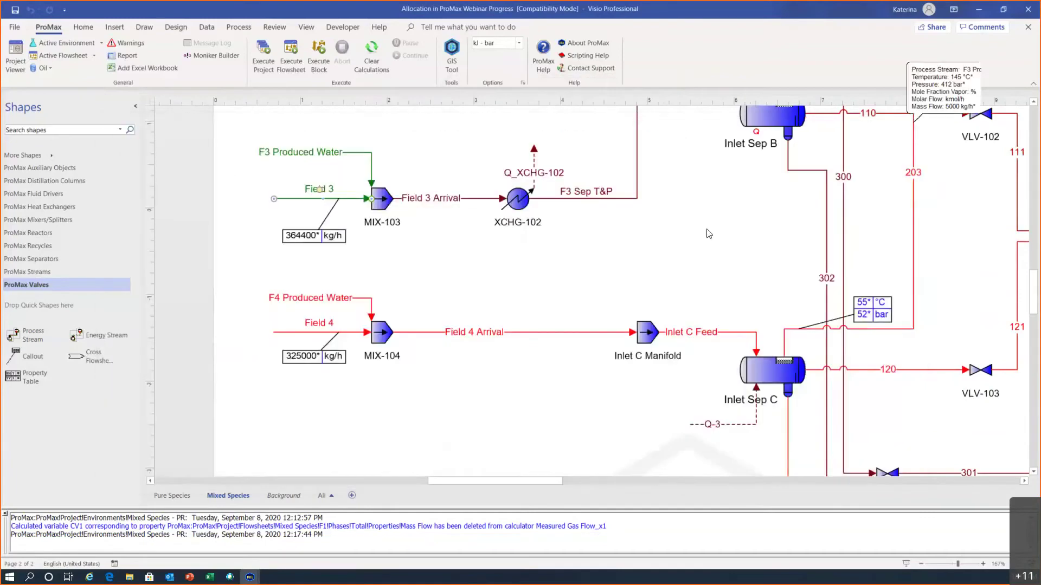
Specify the F4 Produced Water stream as 100% H2O in mole fractions, treating the missing compositions as zero.
{"action": "double_click", "coordinate": [312, 298]}
{"action": "left_click", "coordinate": [332, 196]}
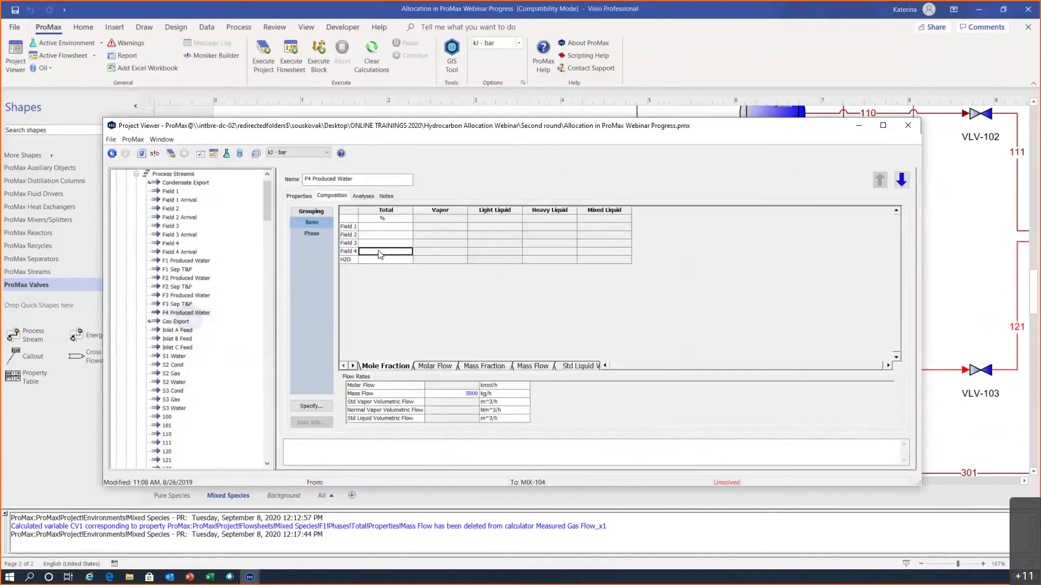
{"action": "double_click", "coordinate": [382, 251]}
{"action": "left_click", "coordinate": [650, 263]}
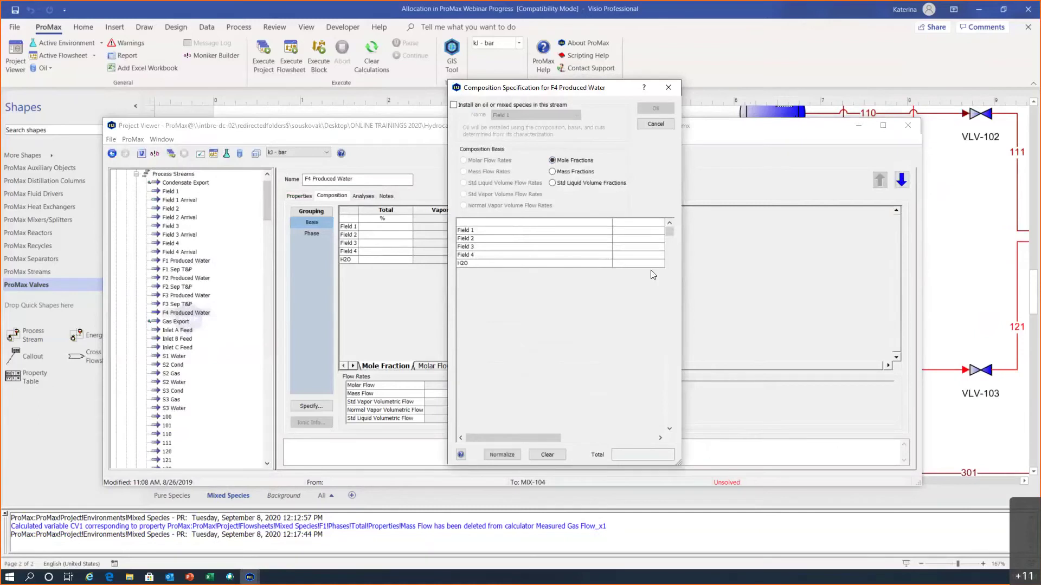
{"action": "type", "text": "100"}
{"action": "key", "text": "Return"}
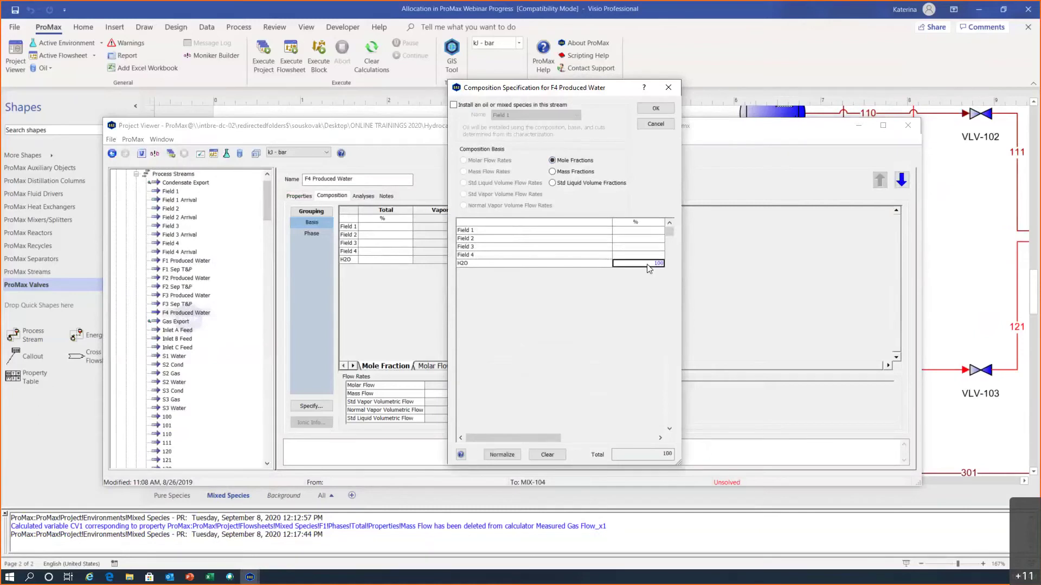
{"action": "left_click", "coordinate": [648, 110]}
{"action": "left_click", "coordinate": [564, 331]}
{"action": "left_click", "coordinate": [908, 125]}
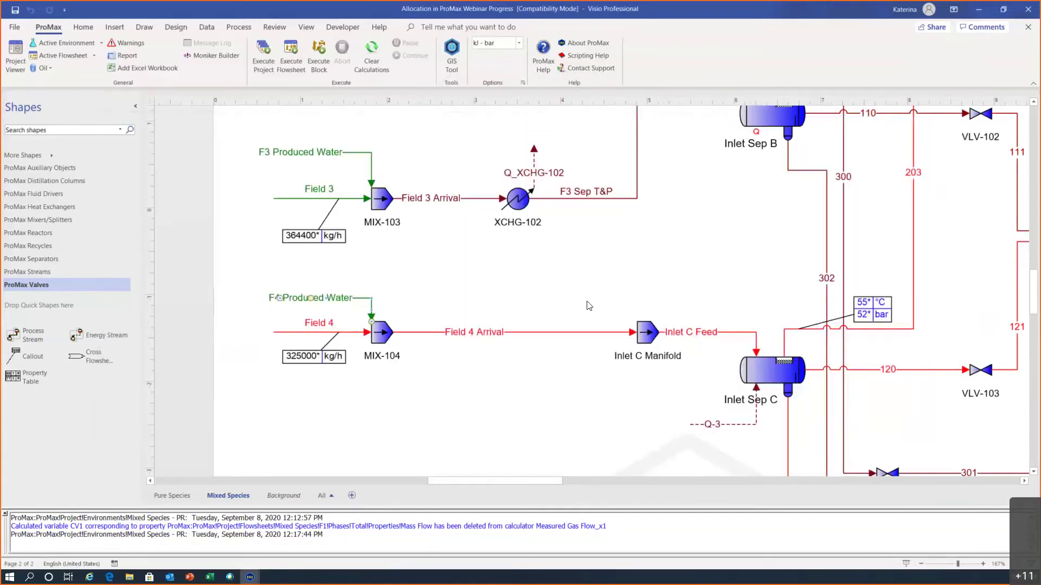
Specify the Field 4 stream as 100% Field 4 in mole fractions, treating the missing compositions as zero.
{"action": "double_click", "coordinate": [282, 361]}
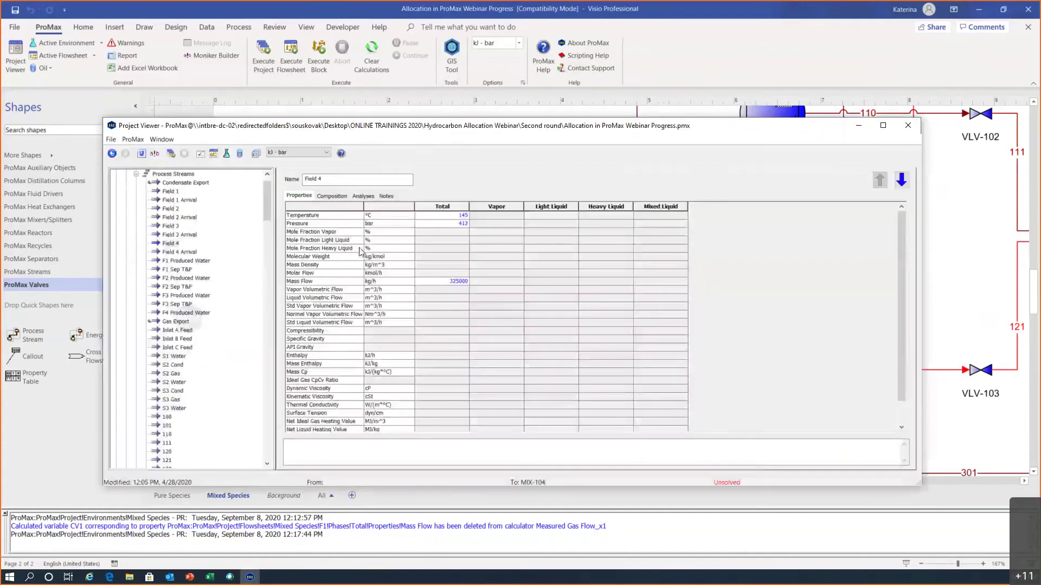
{"action": "left_click", "coordinate": [332, 196]}
{"action": "double_click", "coordinate": [466, 222]}
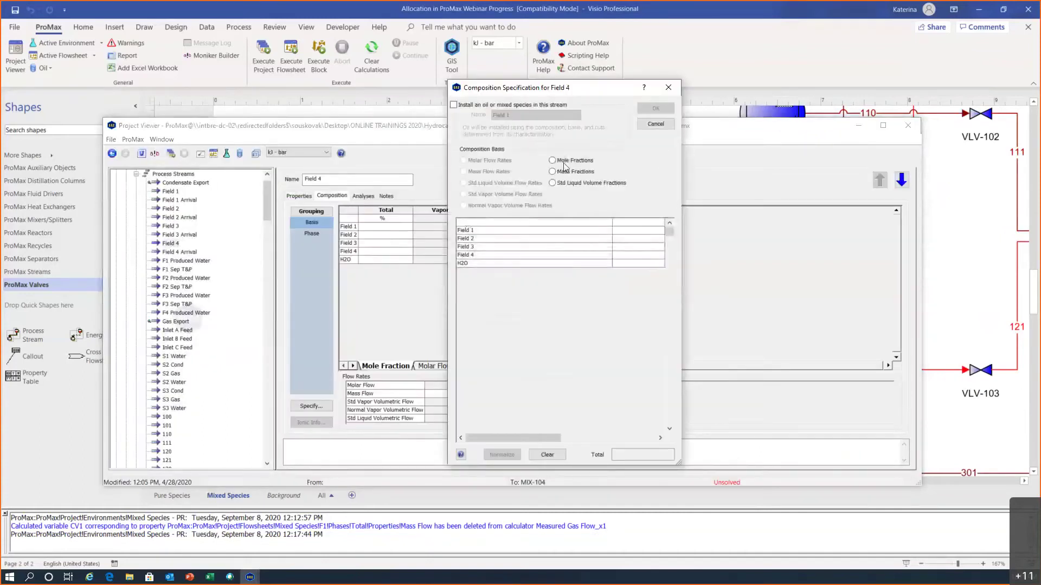
{"action": "left_click", "coordinate": [632, 256]}
{"action": "type", "text": "100"}
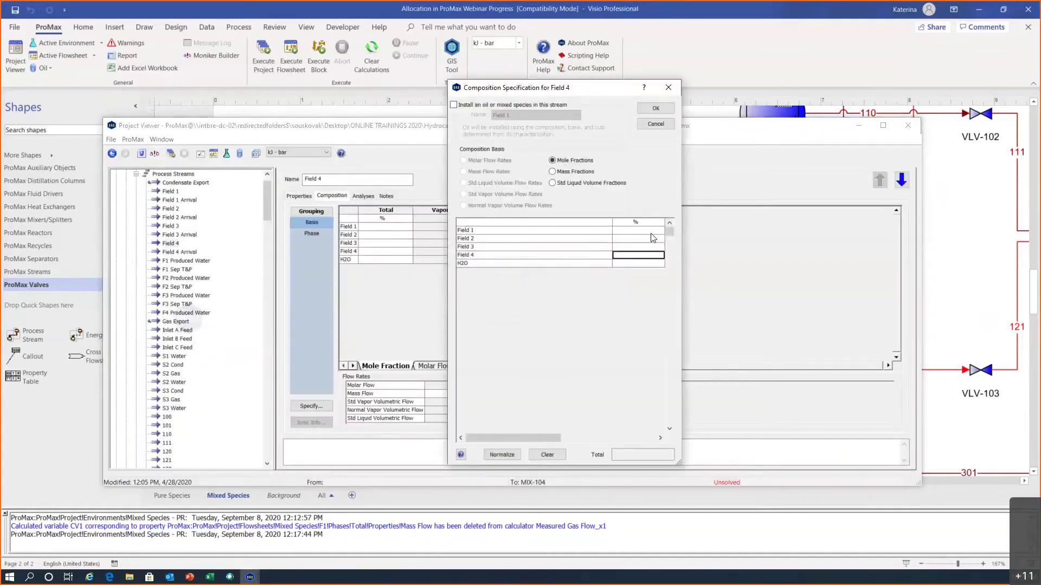
{"action": "left_click", "coordinate": [657, 110]}
{"action": "left_click", "coordinate": [579, 334]}
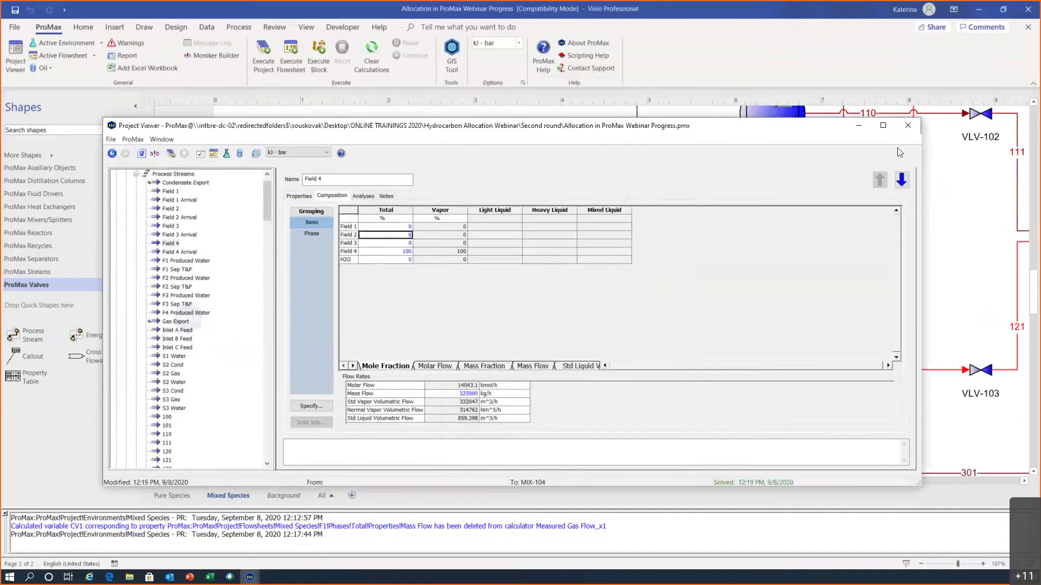
{"action": "left_click", "coordinate": [908, 125]}
Disconnect stream 131 from MIX-105 and streams 213, 222 and 232 from MIX-106, and execute the flowsheet with the recycle loops open.
{"action": "scroll", "coordinate": [564, 417], "scroll_direction": "down", "scroll_amount": 5}
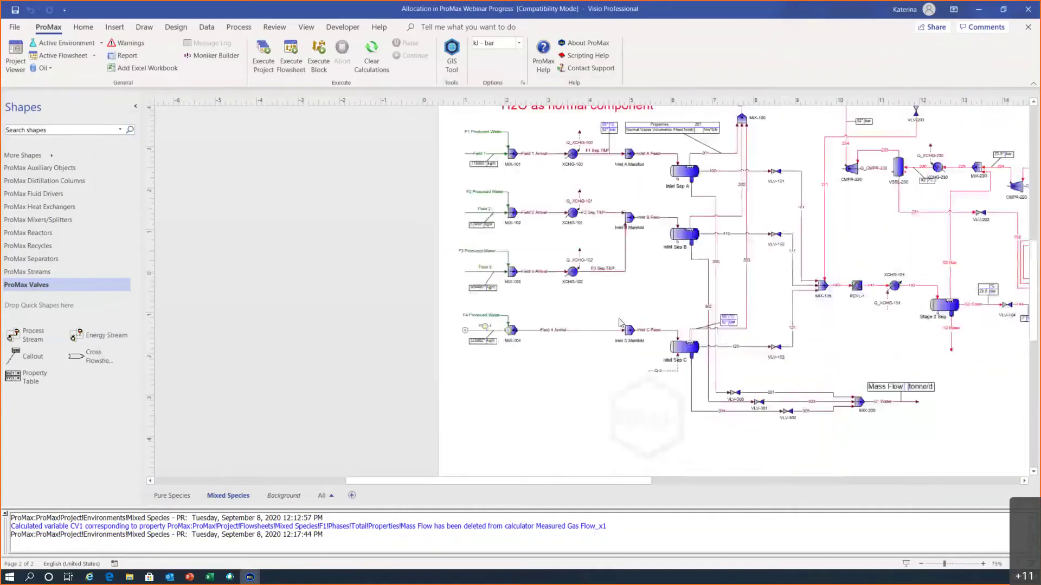
{"action": "left_click_drag", "start_coordinate": [626, 483], "coordinate": [706, 484]}
{"action": "scroll", "coordinate": [557, 274], "scroll_direction": "up", "scroll_amount": 5}
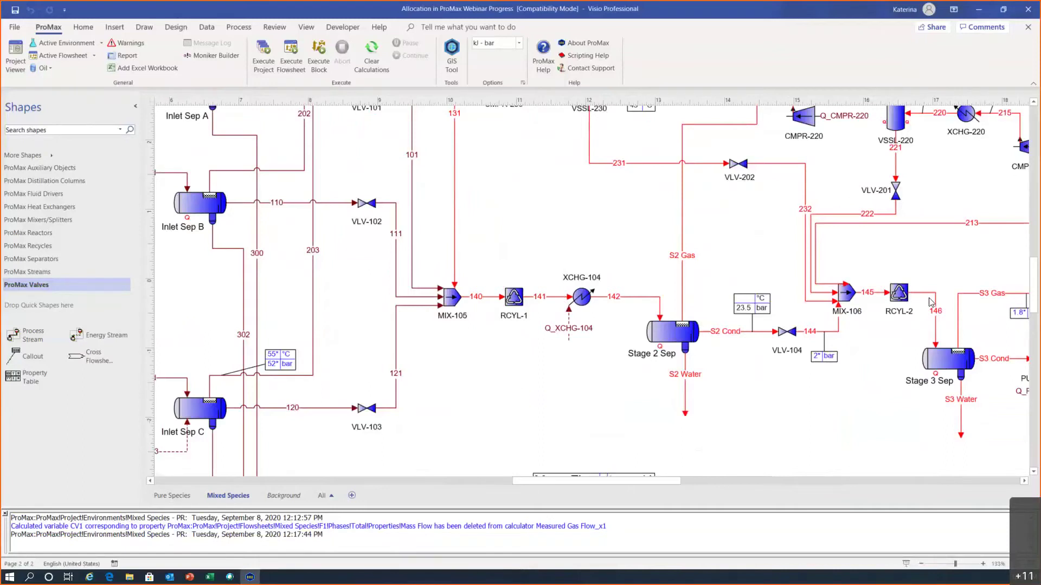
{"action": "left_click_drag", "start_coordinate": [455, 286], "coordinate": [455, 265]}
{"action": "left_click_drag", "start_coordinate": [838, 285], "coordinate": [819, 304]}
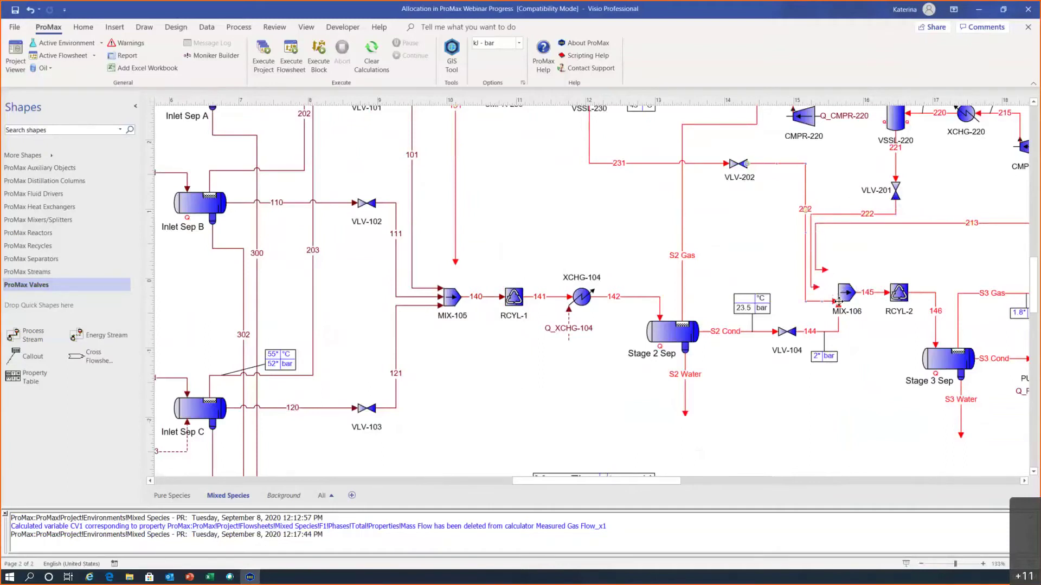
{"action": "key", "text": "ctrl+shift+w"}
{"action": "left_click", "coordinate": [291, 62]}
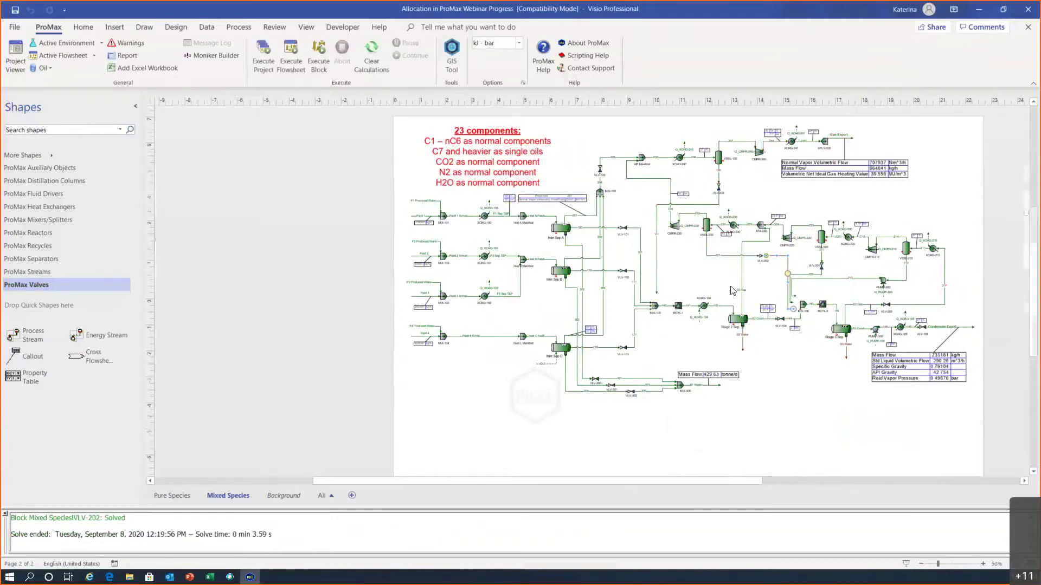
Reconnect stream 131 to the MIX-105 inlet and streams 213, 222 and 232 to the MIX-106 inlet.
{"action": "scroll", "coordinate": [585, 291], "scroll_direction": "up", "scroll_amount": 2}
{"action": "left_click_drag", "start_coordinate": [575, 300], "coordinate": [576, 320]}
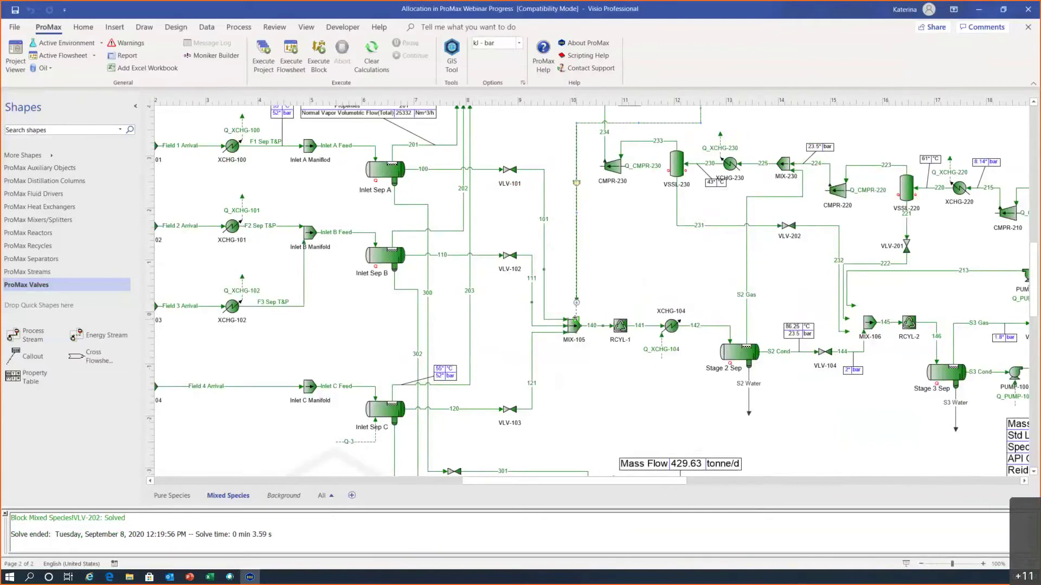
{"action": "left_click_drag", "start_coordinate": [586, 481], "coordinate": [668, 481]}
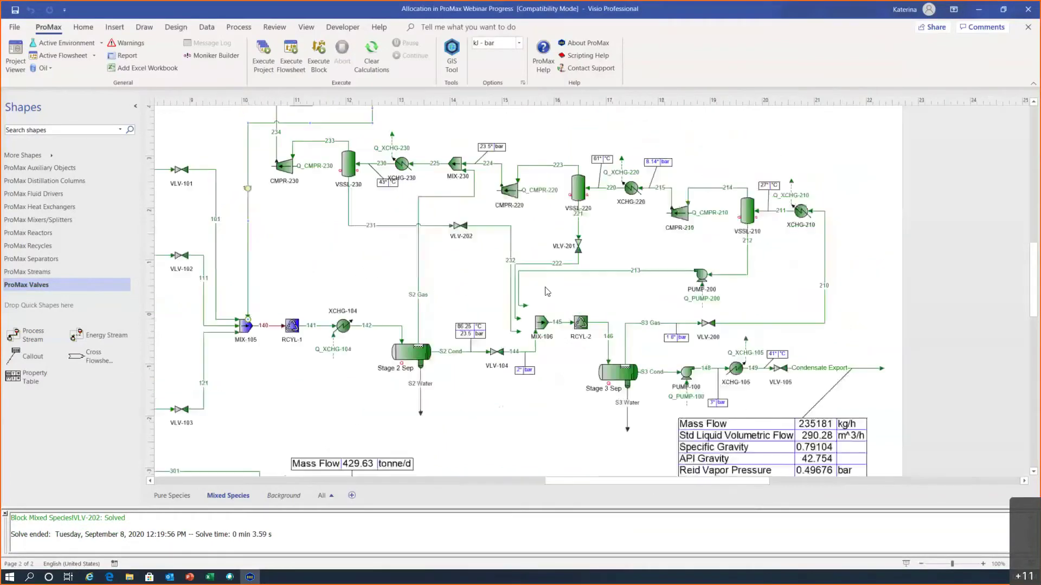
{"action": "mouse_move", "coordinate": [527, 306]}
{"action": "left_mouse_down"}
{"action": "mouse_move", "coordinate": [519, 316]}
{"action": "mouse_move", "coordinate": [533, 324]}
{"action": "left_mouse_up"}
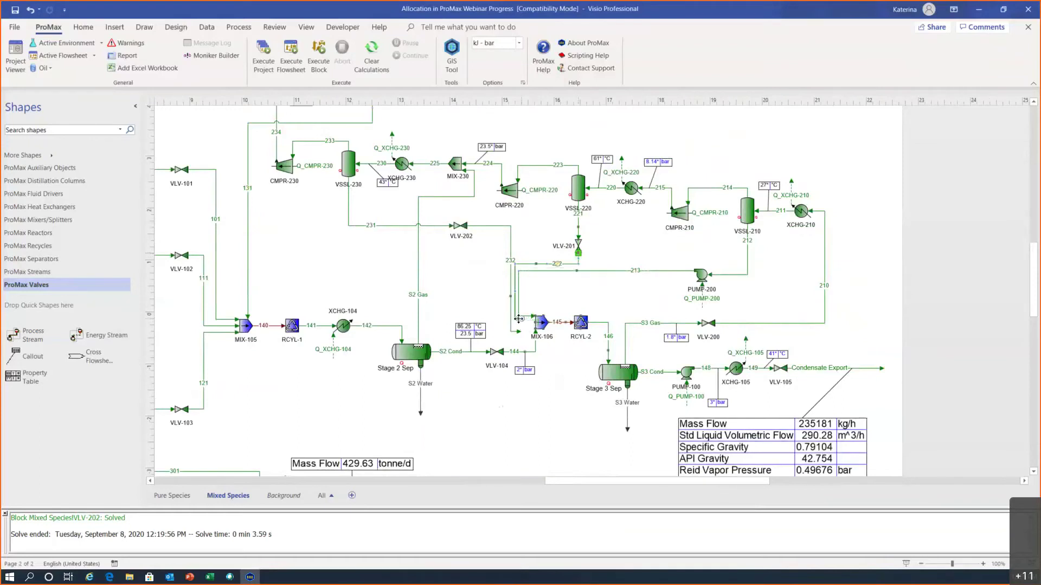
{"action": "scroll", "coordinate": [531, 331], "scroll_direction": "up", "scroll_amount": 5}
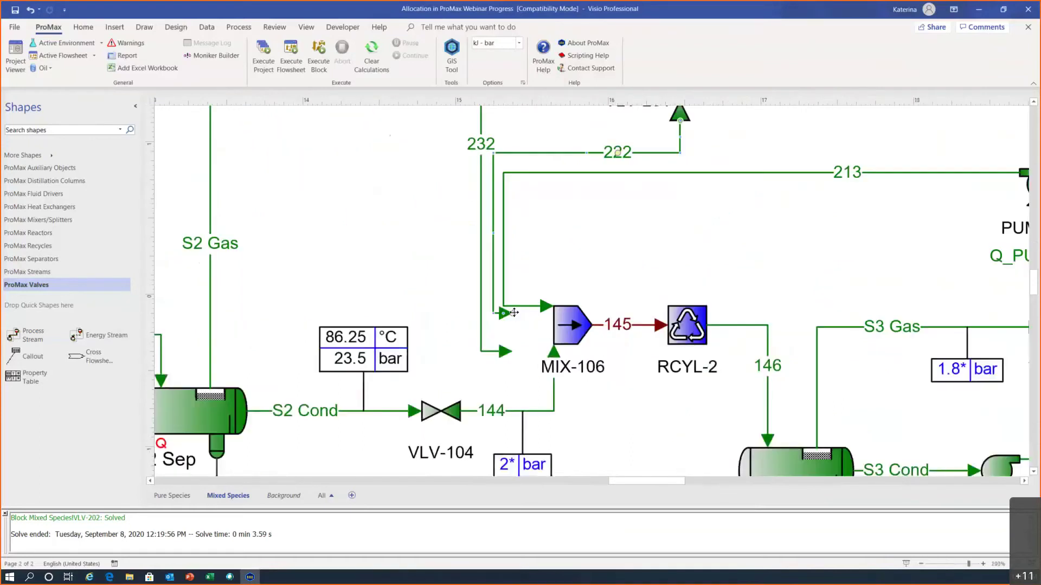
{"action": "left_click_drag", "start_coordinate": [547, 324], "coordinate": [548, 326]}
{"action": "left_click", "coordinate": [509, 351]}
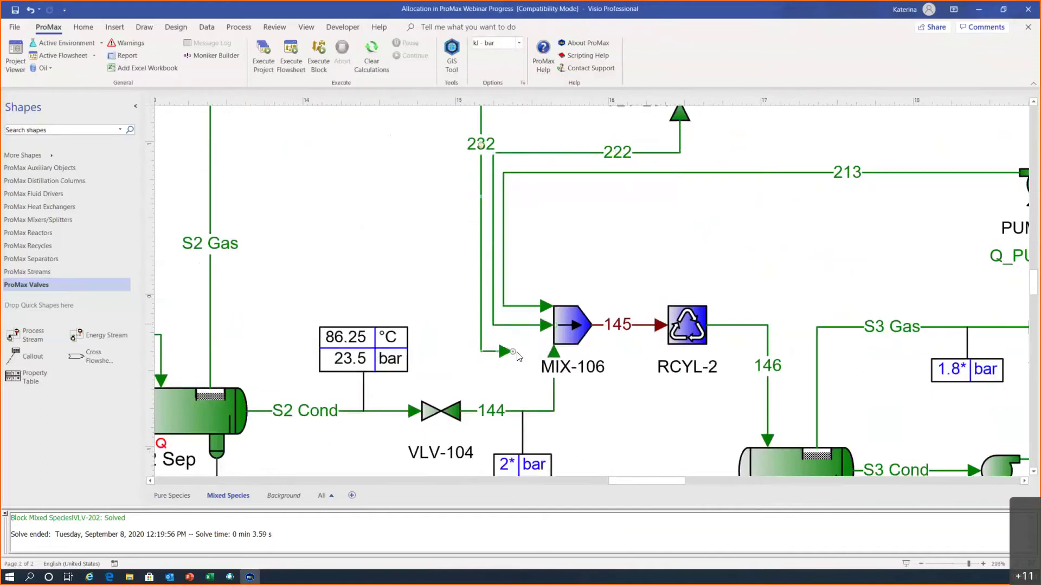
Execute the Mixed Species flowsheet with the recycle loops closed.
{"action": "scroll", "coordinate": [550, 346], "scroll_direction": "down", "scroll_amount": 10}
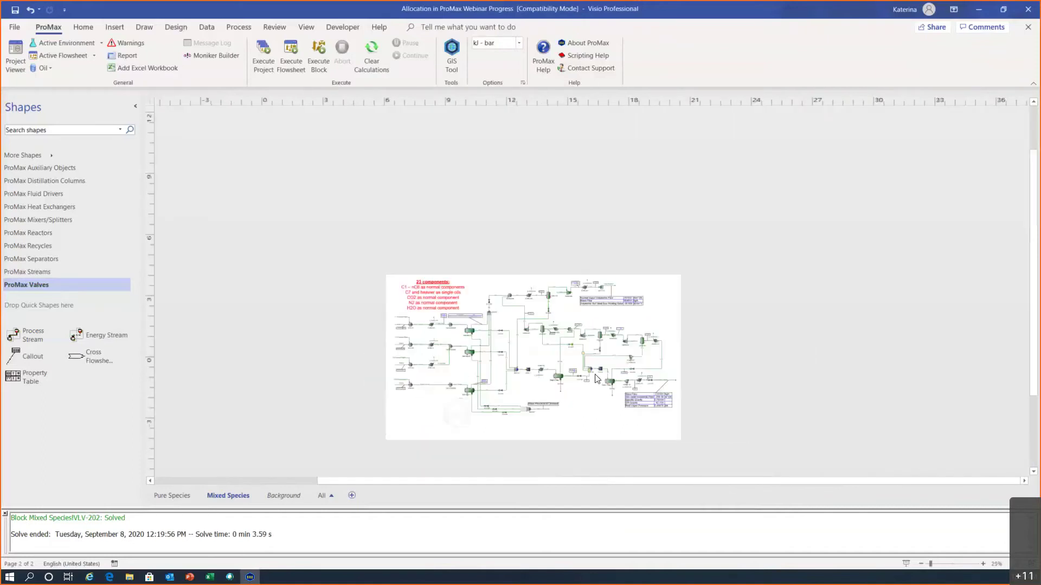
{"action": "left_click", "coordinate": [297, 57]}
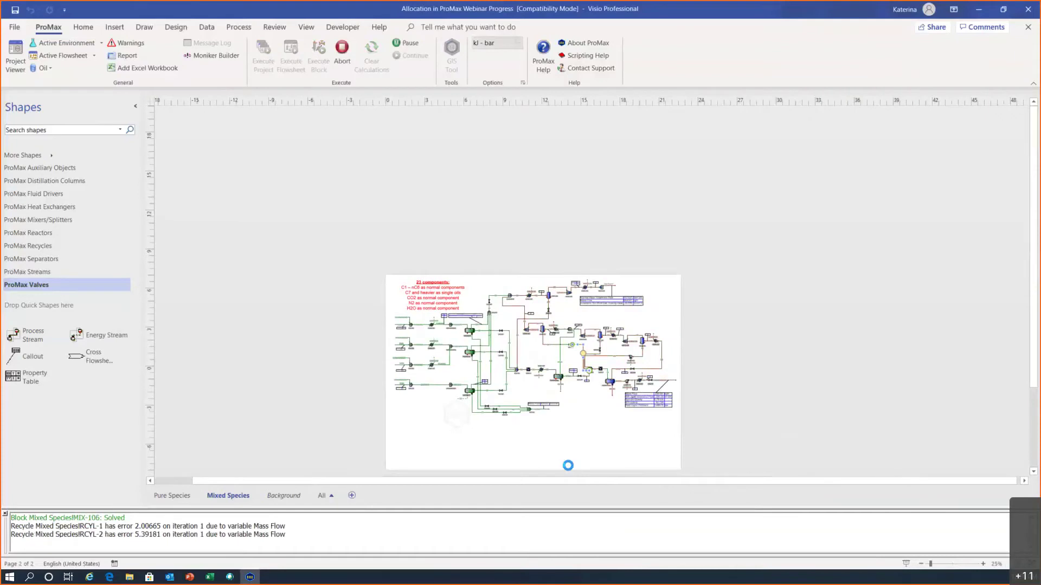
{"action": "scroll", "coordinate": [576, 422], "scroll_direction": "up", "scroll_amount": 5}
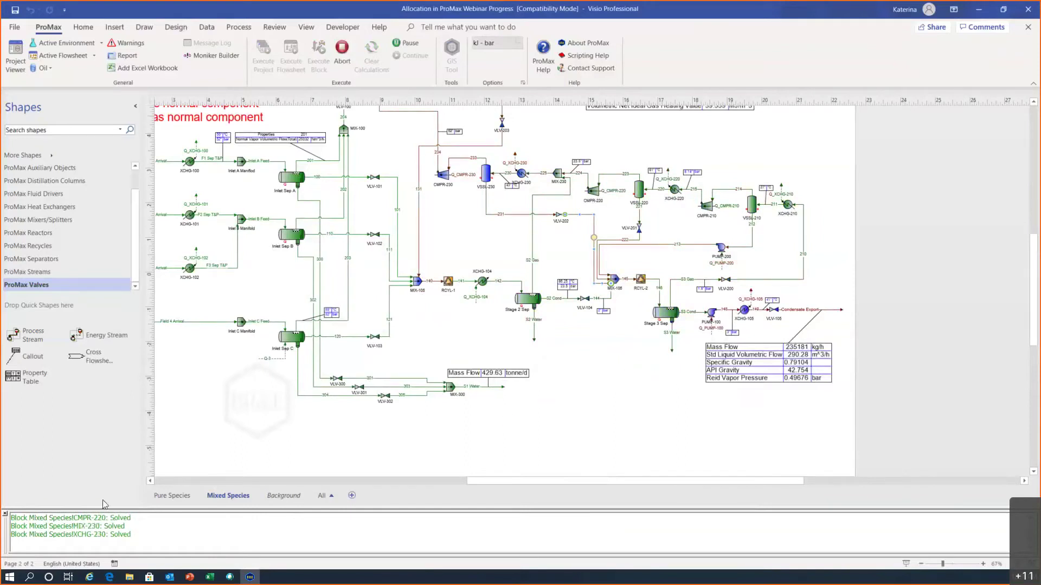
Examine the composition of the Field 4 Arrival stream in the Pure Species flowsheet.
{"action": "left_click", "coordinate": [172, 497]}
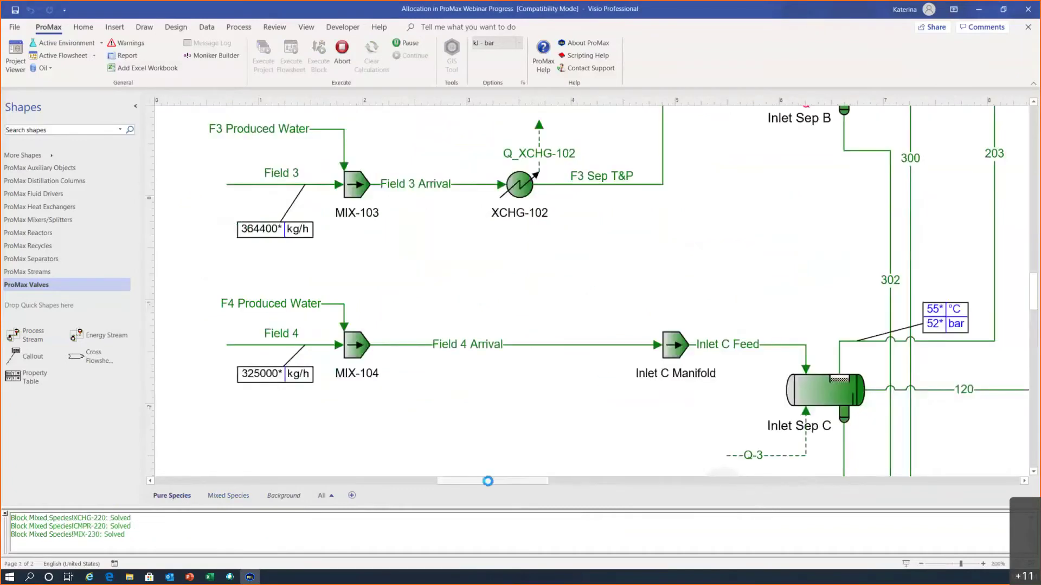
{"action": "scroll", "coordinate": [419, 366], "scroll_direction": "right", "scroll_amount": 3}
{"action": "scroll", "coordinate": [419, 365], "scroll_direction": "right", "scroll_amount": 1}
{"action": "mouse_move", "coordinate": [376, 343]}
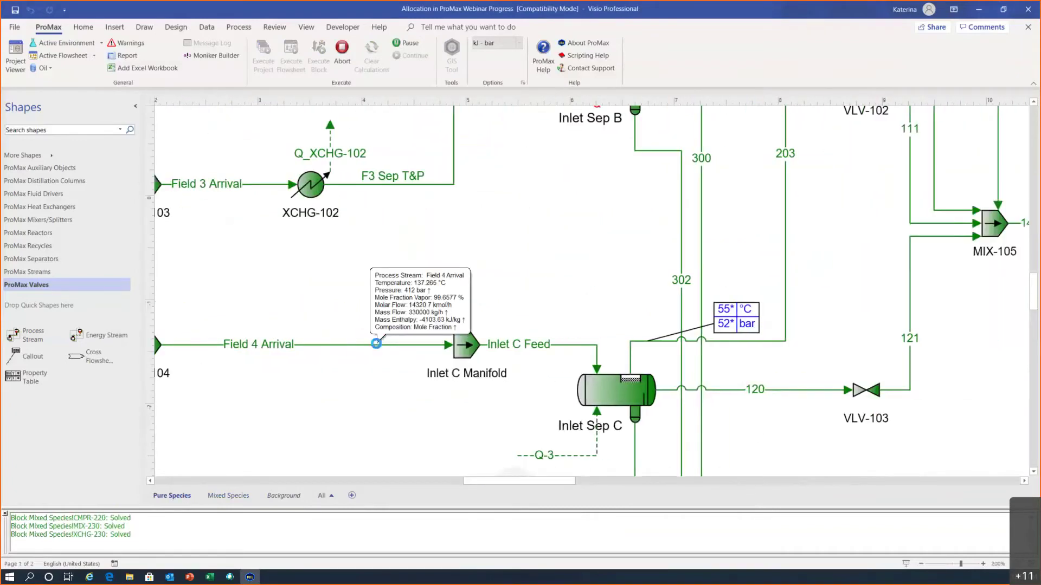
{"action": "double_click", "coordinate": [376, 343]}
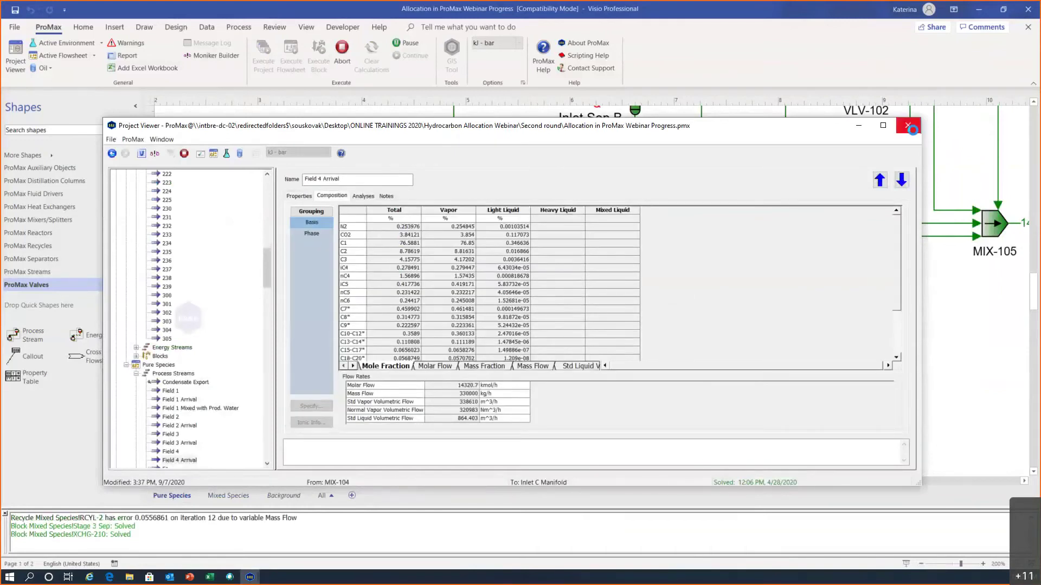
{"action": "left_click", "coordinate": [907, 126]}
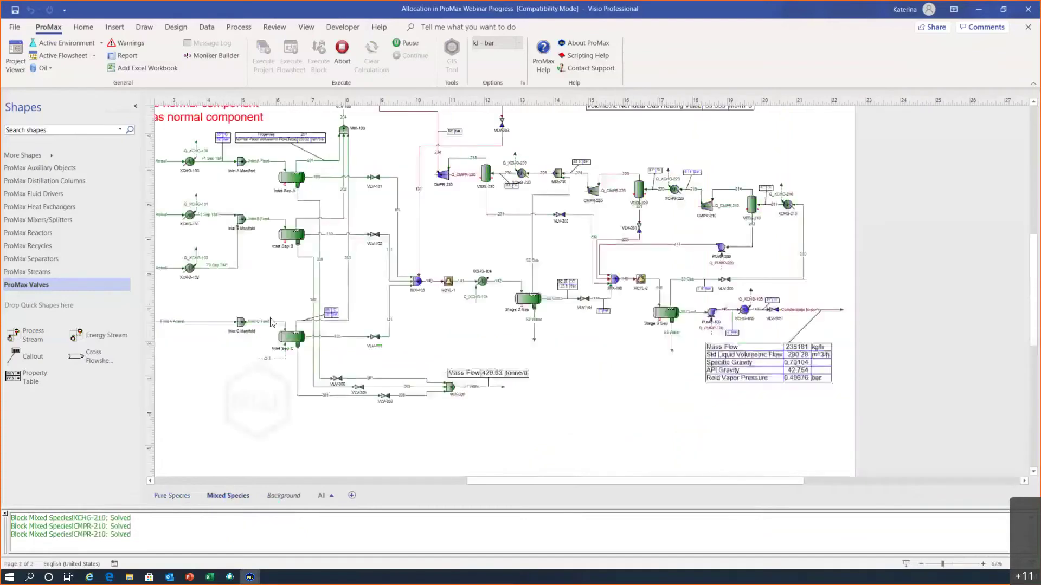
Check the mole fraction composition of the S2 Cond stream in the Mixed Species flowsheet while it solves.
{"action": "double_click", "coordinate": [553, 305]}
{"action": "left_click", "coordinate": [331, 196]}
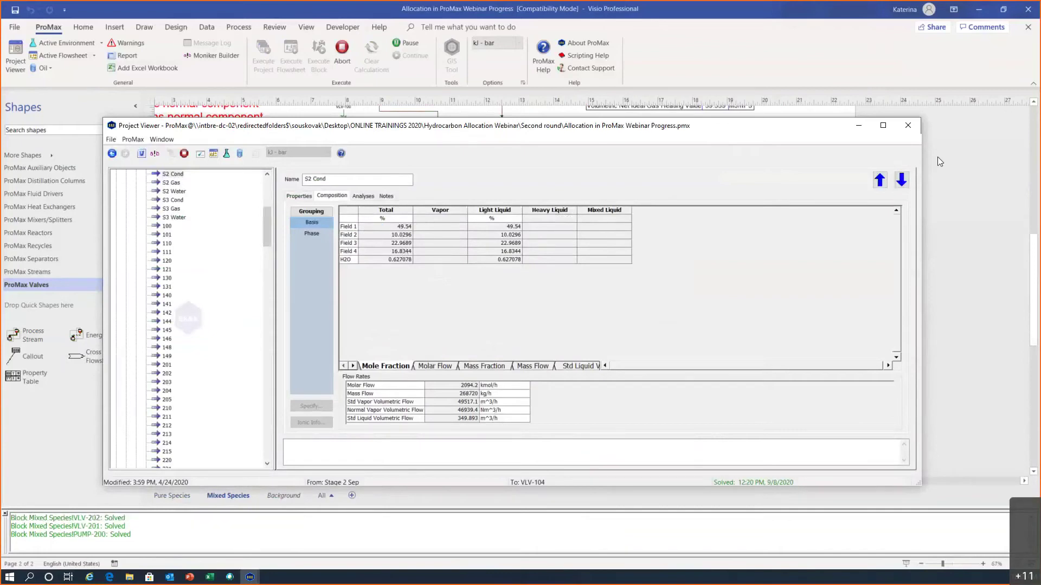
{"action": "left_click", "coordinate": [909, 126]}
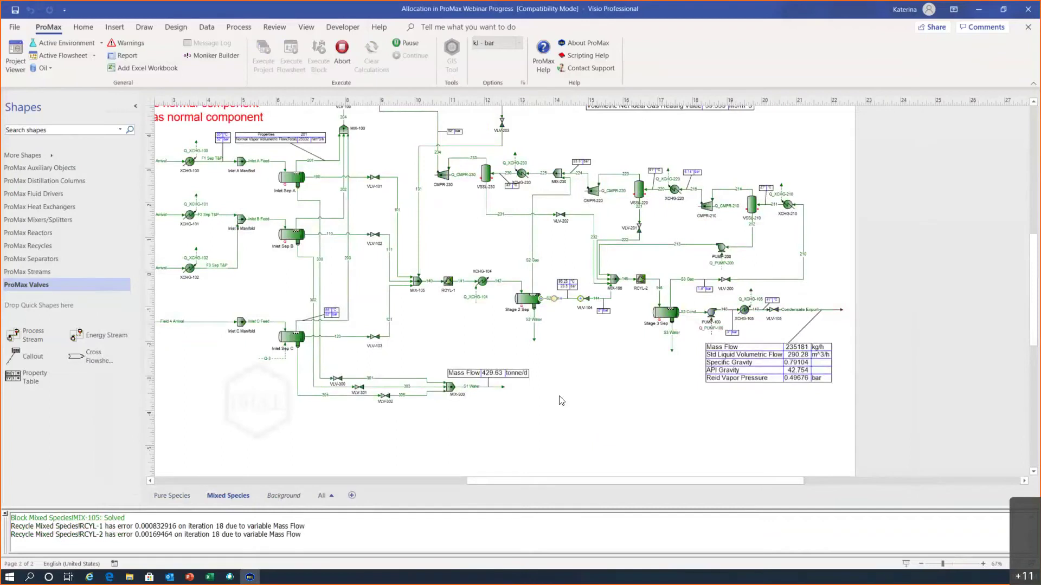
Compare the S1 Water mass flow between the Pure Species and Mixed Species flowsheets.
{"action": "left_click", "coordinate": [172, 496]}
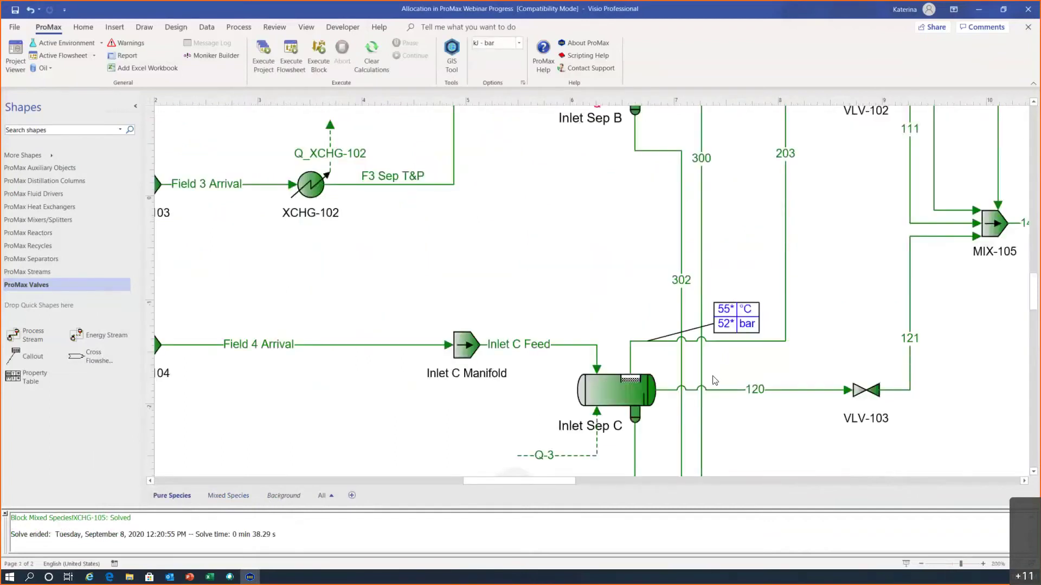
{"action": "scroll", "coordinate": [715, 381], "scroll_direction": "down", "scroll_amount": 4}
{"action": "scroll", "coordinate": [643, 442], "scroll_direction": "down", "scroll_amount": 2}
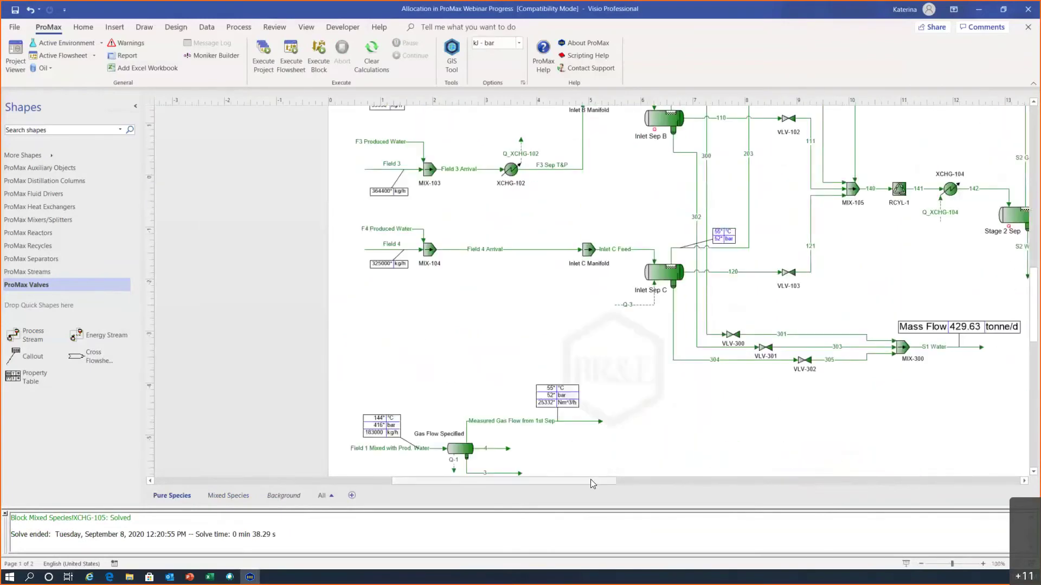
{"action": "left_click_drag", "start_coordinate": [590, 479], "coordinate": [693, 480]}
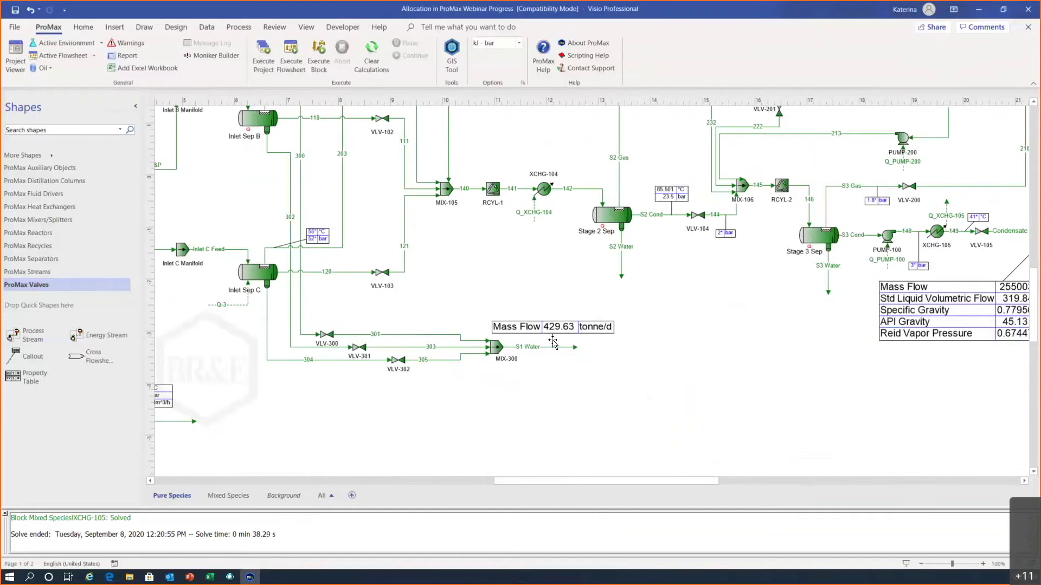
{"action": "scroll", "coordinate": [556, 341], "scroll_direction": "up", "scroll_amount": 1}
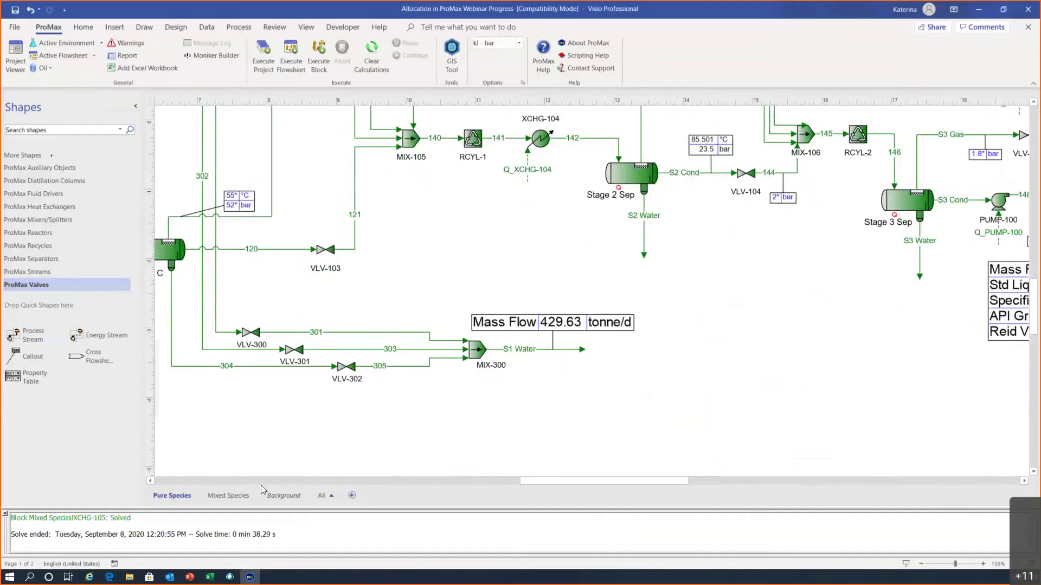
{"action": "left_click", "coordinate": [239, 495]}
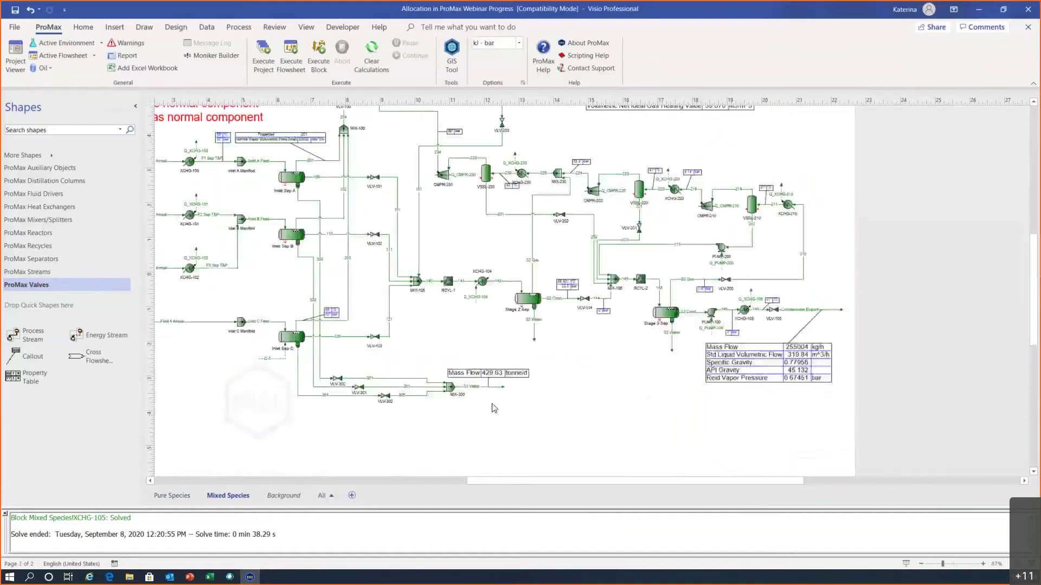
{"action": "scroll", "coordinate": [494, 409], "scroll_direction": "up", "scroll_amount": 2, "text": "ctrl"}
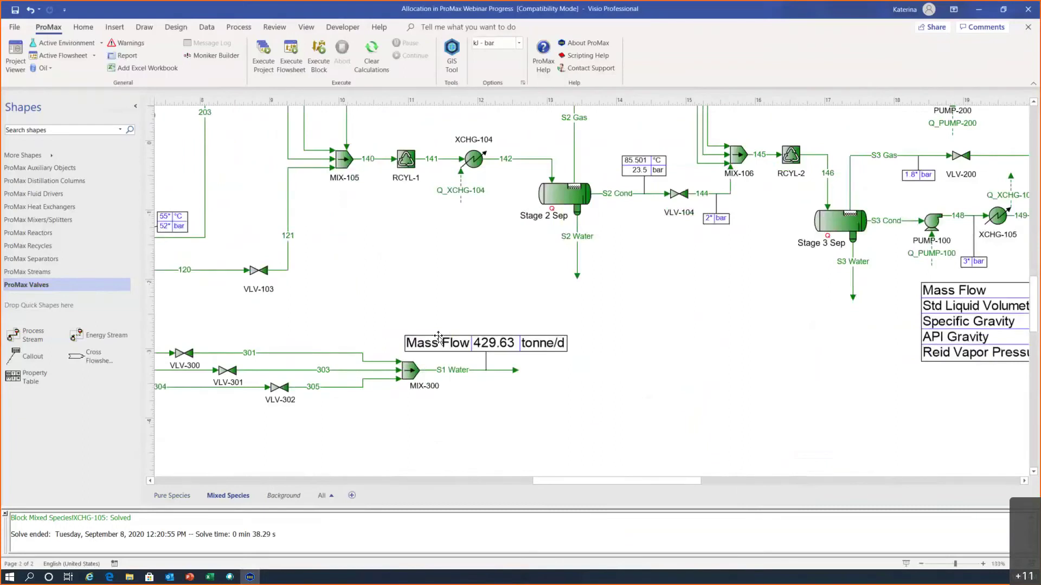
Compare the Condensate Export property table in the Pure Species flowsheet with the one in Mixed Species.
{"action": "left_click", "coordinate": [184, 495]}
{"action": "left_click_drag", "start_coordinate": [600, 482], "coordinate": [715, 481]}
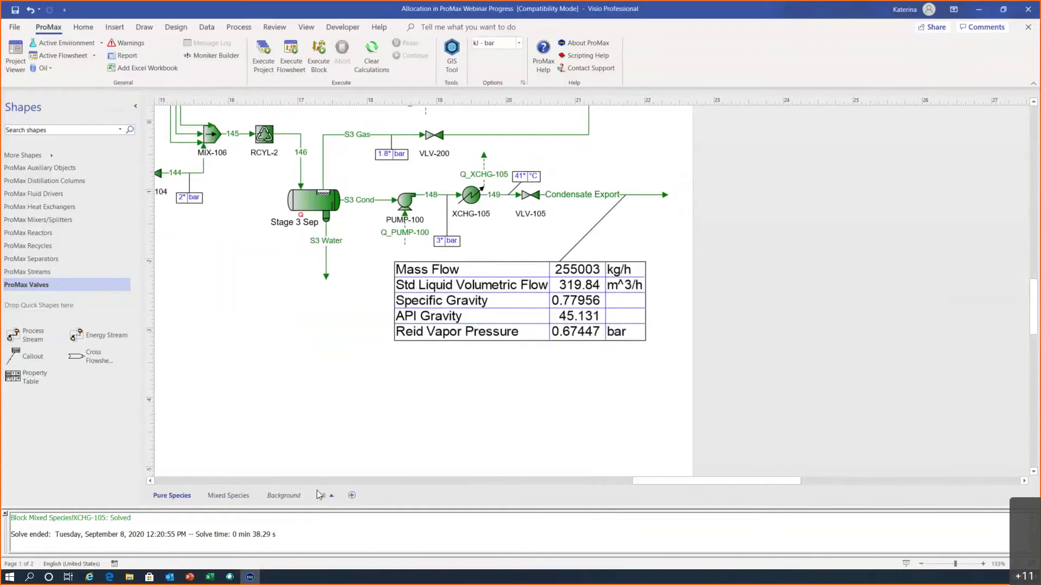
{"action": "left_click", "coordinate": [228, 496]}
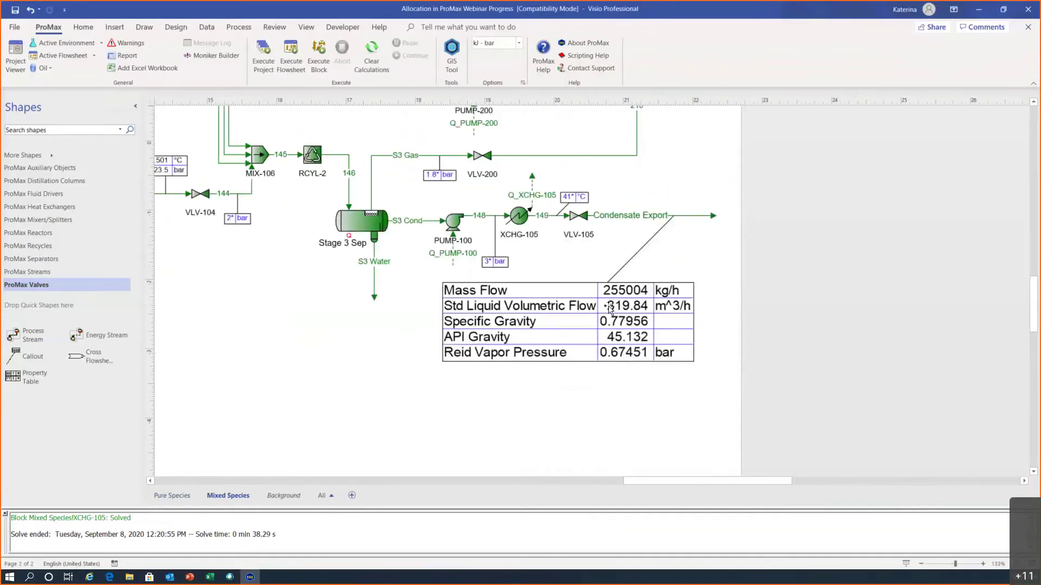
{"action": "scroll", "coordinate": [610, 308], "scroll_direction": "up", "scroll_amount": 3}
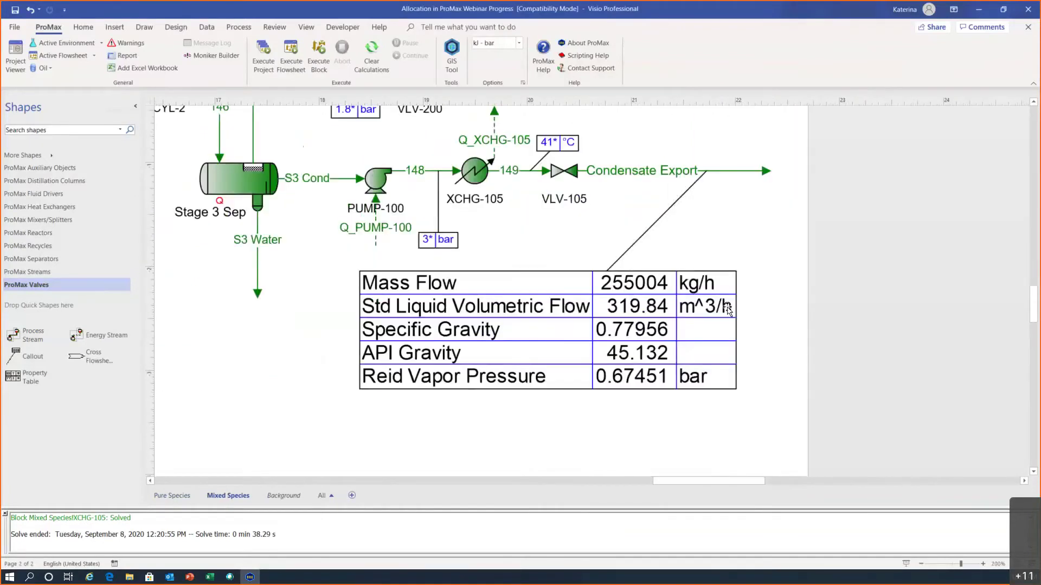
Compare the Gas Export flows and net ideal gas heating value between the Pure Species and Mixed Species flowsheets.
{"action": "left_click", "coordinate": [178, 495]}
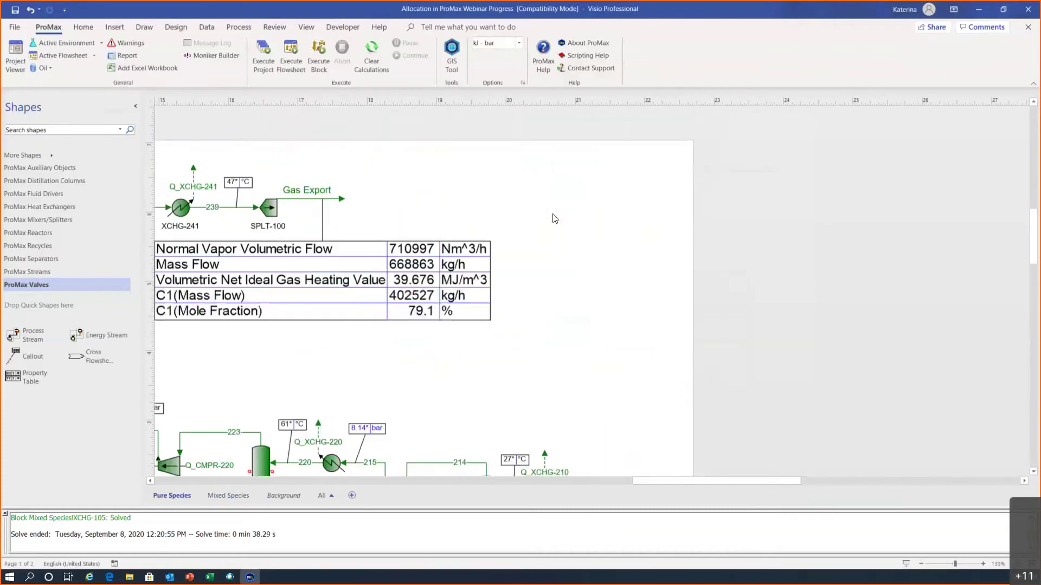
{"action": "scroll", "coordinate": [607, 476], "scroll_direction": "up", "scroll_amount": 1}
{"action": "left_click_drag", "start_coordinate": [645, 481], "coordinate": [611, 480]}
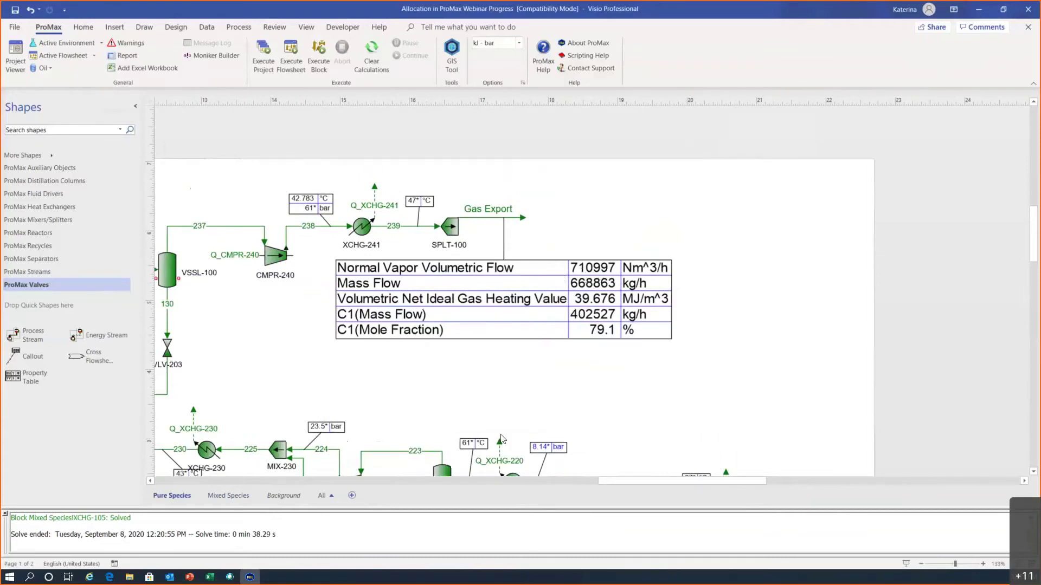
{"action": "left_click", "coordinate": [233, 496]}
{"action": "scroll", "coordinate": [593, 275], "scroll_direction": "down", "scroll_amount": 5}
{"action": "scroll", "coordinate": [593, 274], "scroll_direction": "up", "scroll_amount": 2}
{"action": "scroll", "coordinate": [353, 233], "scroll_direction": "up", "scroll_amount": 2}
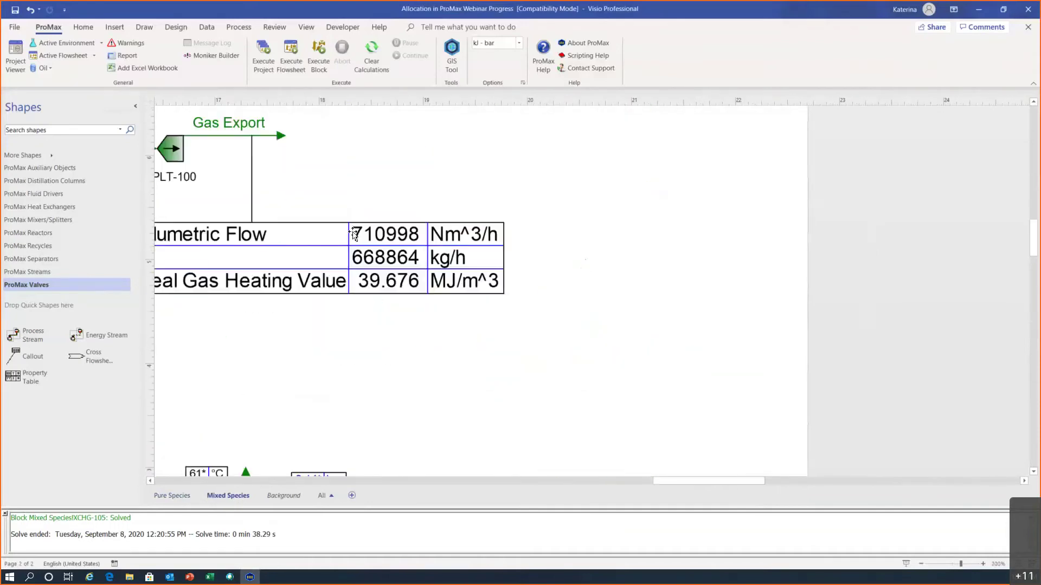
{"action": "scroll", "coordinate": [353, 234], "scroll_direction": "down", "scroll_amount": 1}
{"action": "left_click_drag", "start_coordinate": [648, 482], "coordinate": [591, 480]}
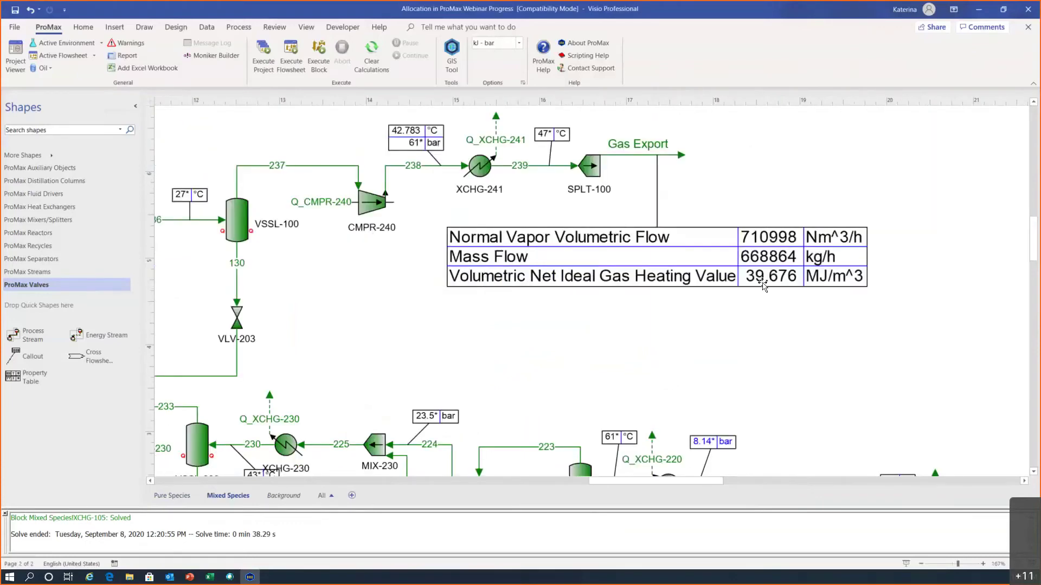
{"action": "scroll", "coordinate": [762, 349], "scroll_direction": "down", "scroll_amount": 5}
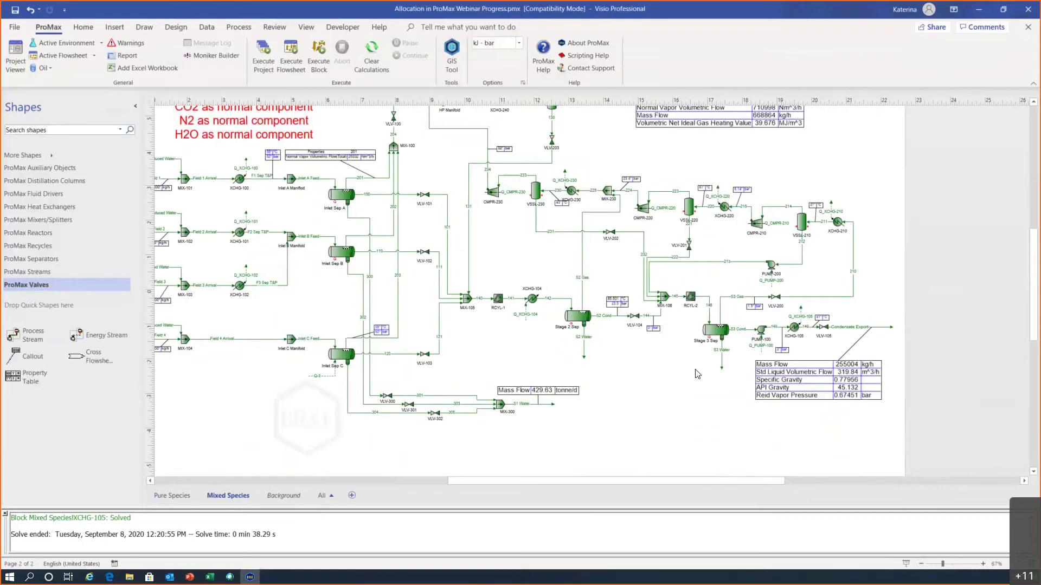
Examine each field's standard liquid volumetric flow in the composition of the Mixed Species Condensate Export stream.
{"action": "double_click", "coordinate": [848, 326]}
{"action": "left_click", "coordinate": [346, 196]}
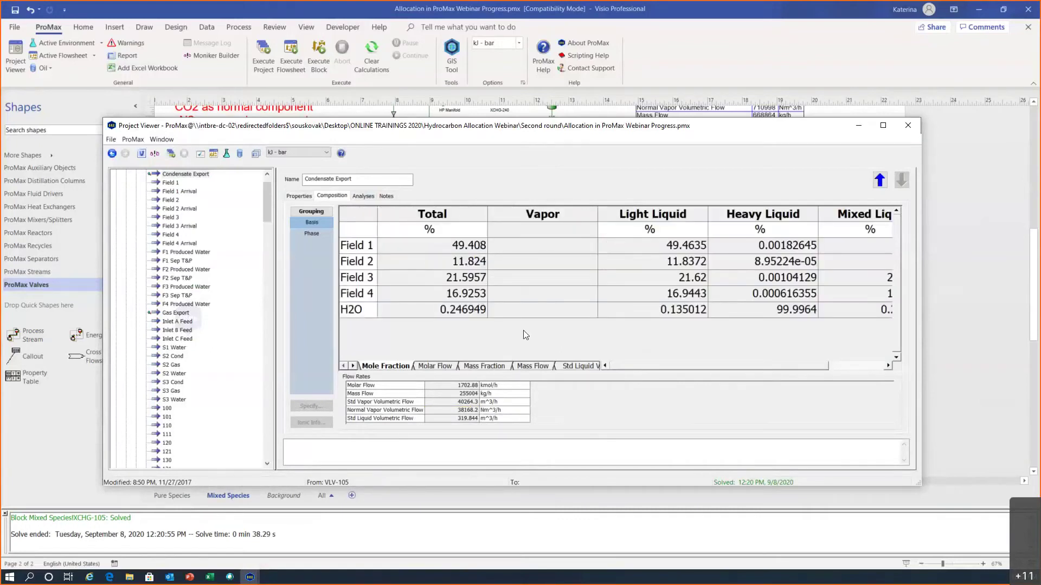
{"action": "left_click", "coordinate": [573, 367]}
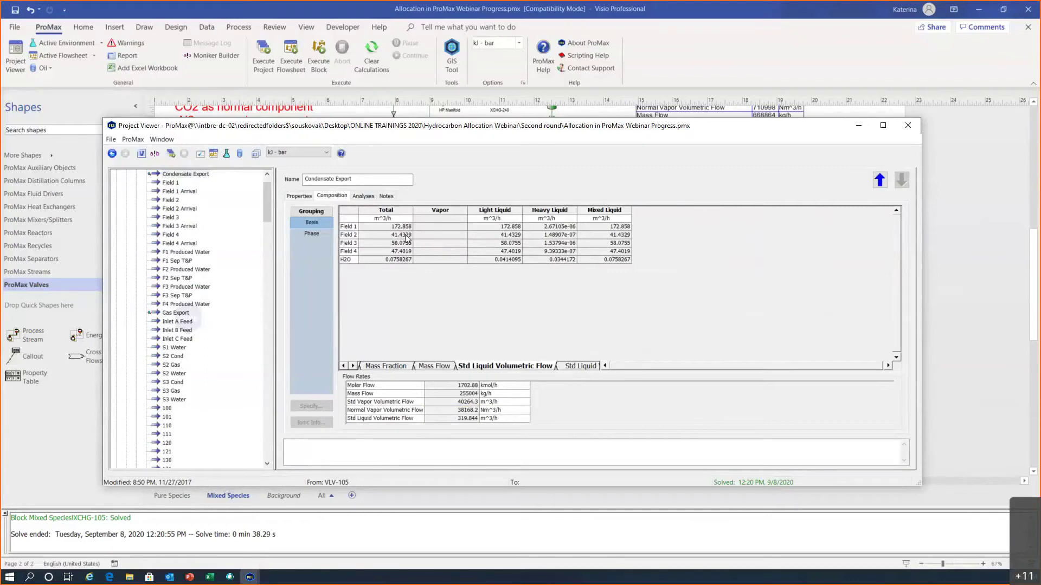
{"action": "scroll", "coordinate": [422, 242], "scroll_direction": "up", "scroll_amount": 5}
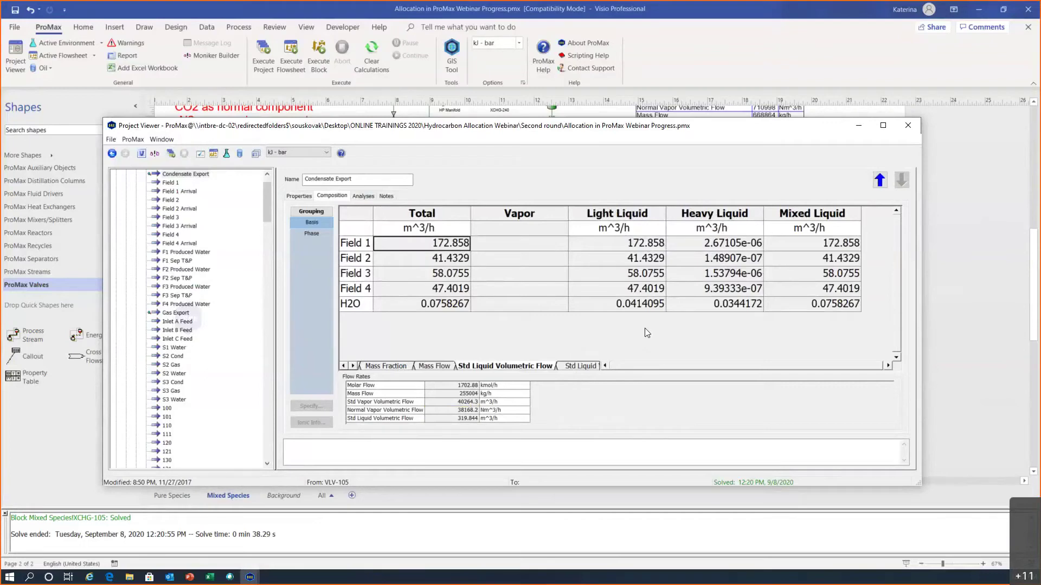
{"action": "key", "text": "Escape"}
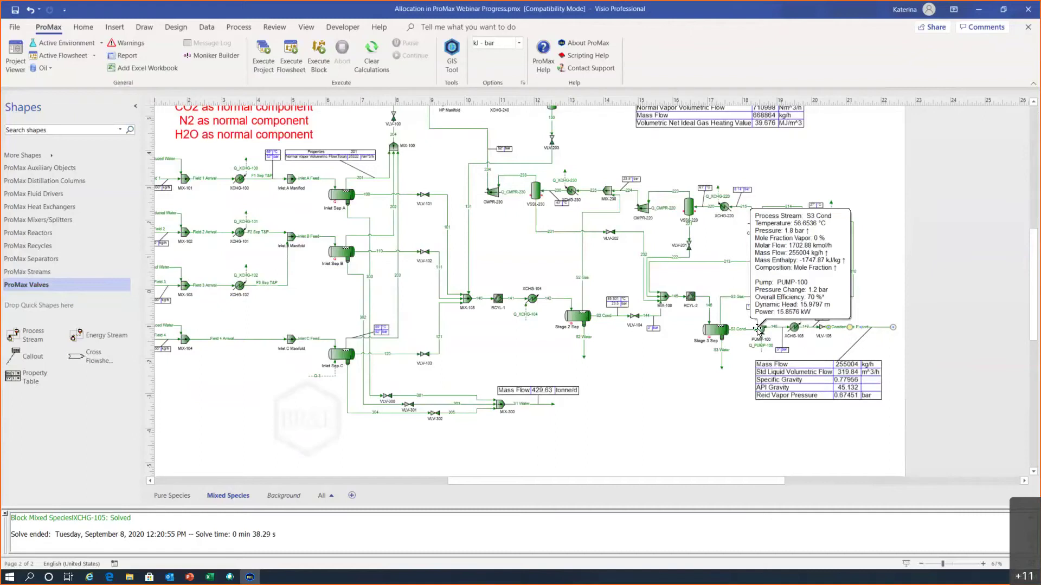
{"action": "double_click", "coordinate": [849, 327]}
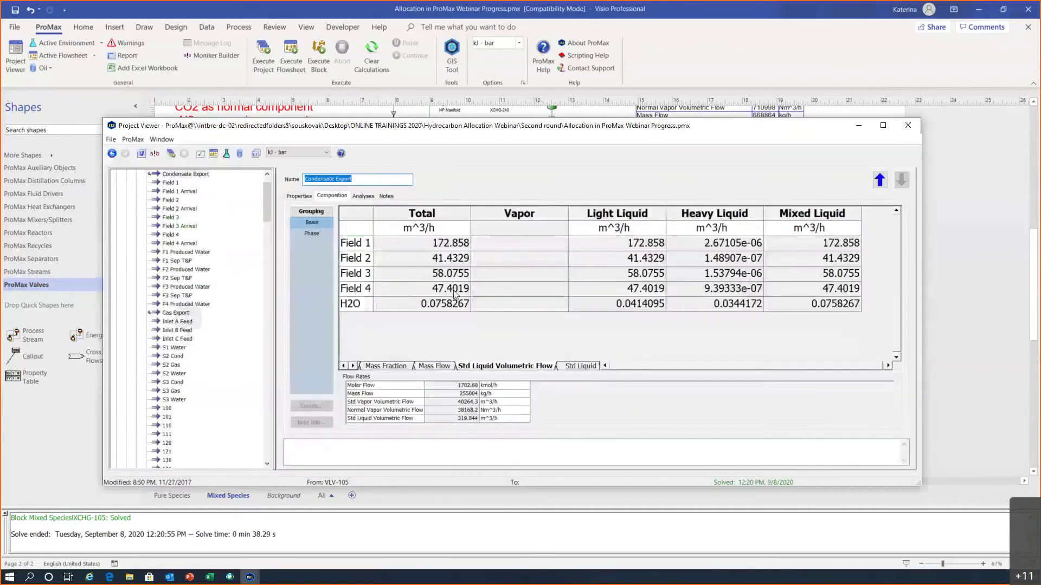
{"action": "mouse_move", "coordinate": [454, 276]}
{"action": "mouse_move", "coordinate": [446, 259]}
Add a Mixed Species Analysis to the Condensate Export stream and solve it.
{"action": "left_click", "coordinate": [363, 197]}
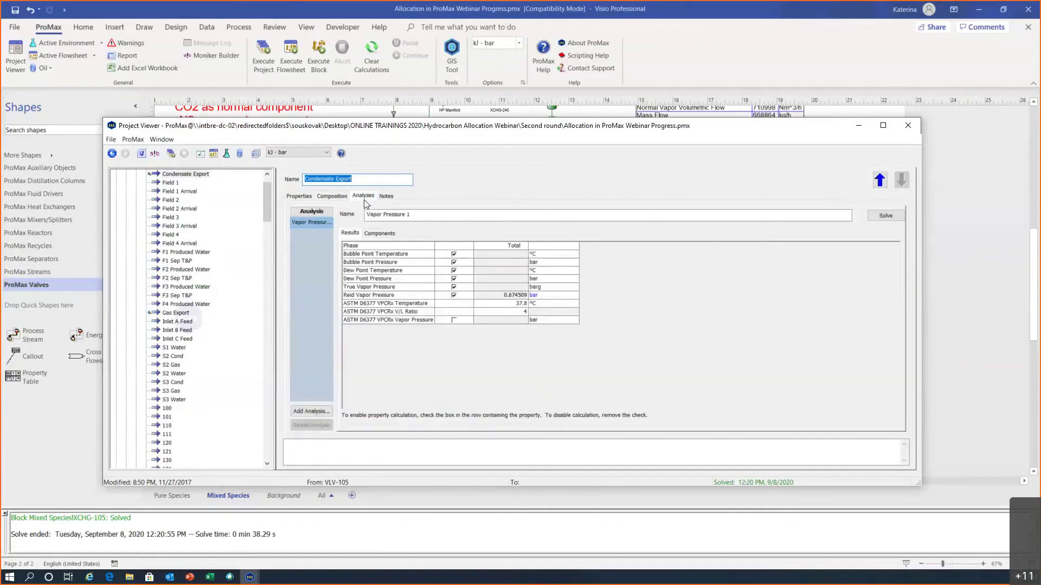
{"action": "left_click", "coordinate": [305, 413]}
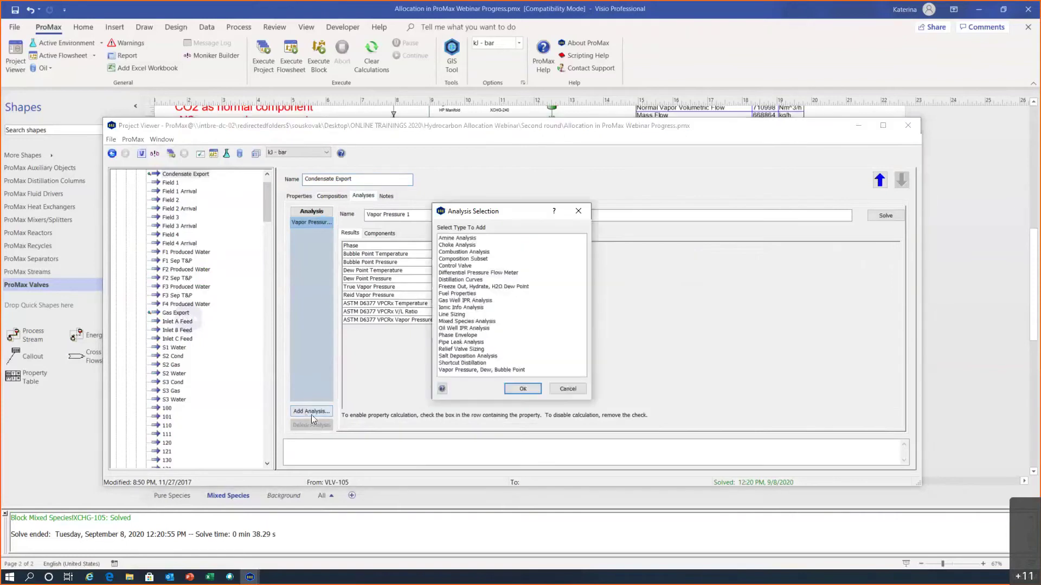
{"action": "left_click", "coordinate": [464, 321]}
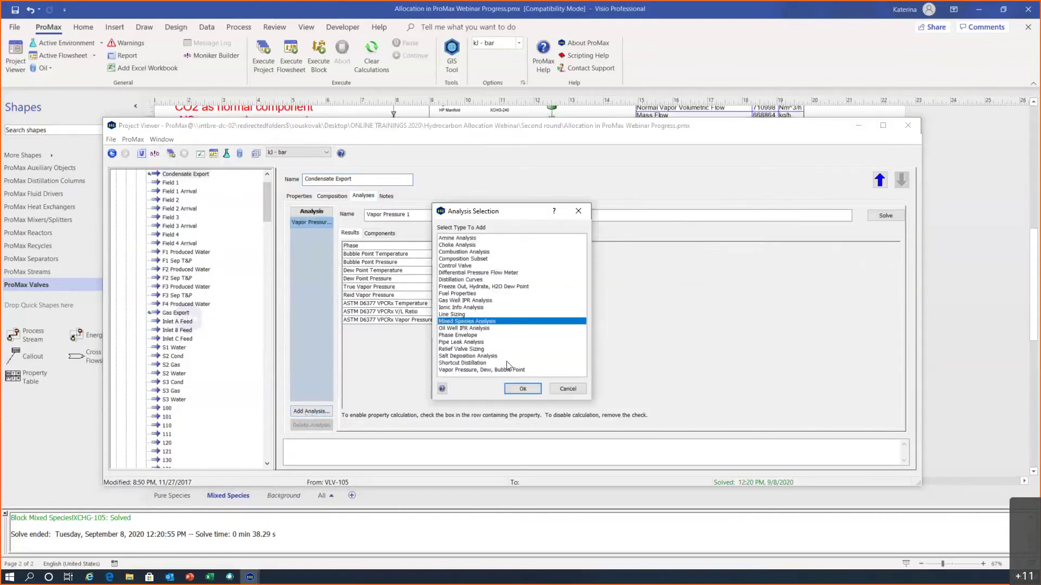
{"action": "left_click", "coordinate": [512, 389]}
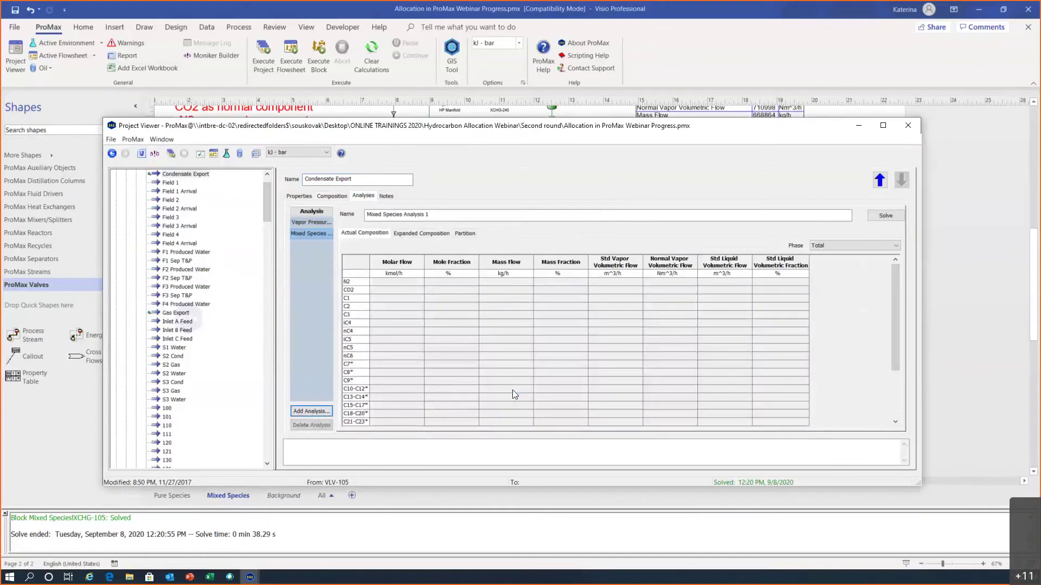
{"action": "left_click", "coordinate": [889, 216]}
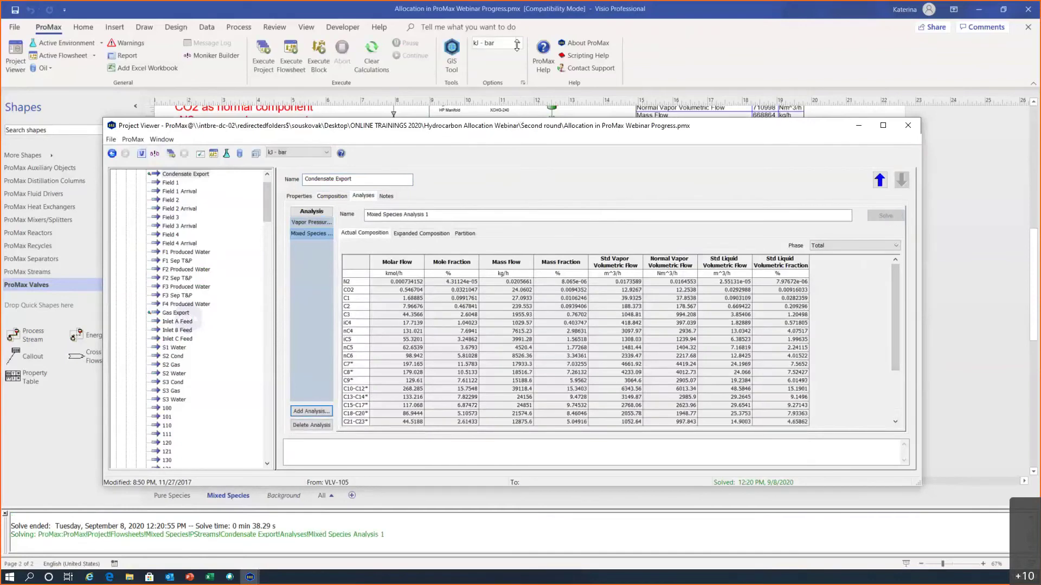
Examine the actual component composition of Condensate Export in the Mixed Species Analysis.
{"action": "left_click_drag", "start_coordinate": [518, 44], "coordinate": [517, 42]}
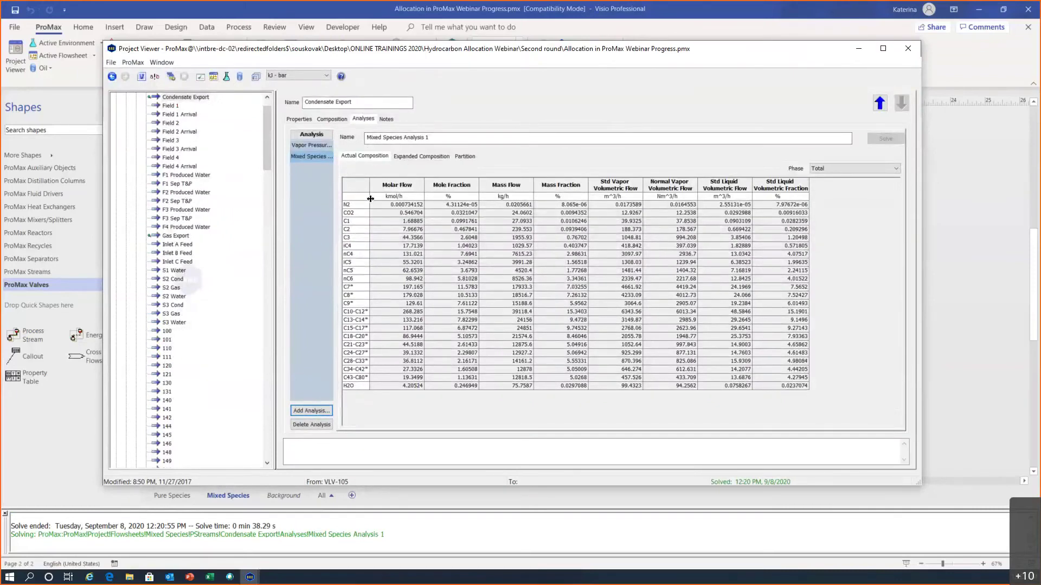
{"action": "mouse_move", "coordinate": [487, 308]}
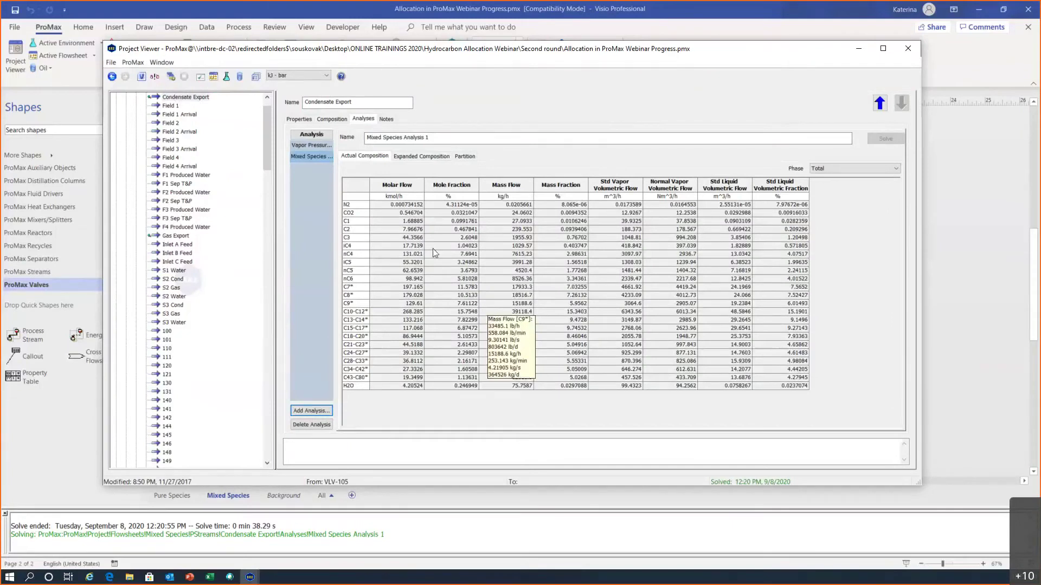
{"action": "left_click_drag", "start_coordinate": [353, 205], "coordinate": [386, 387]}
{"action": "left_click", "coordinate": [452, 361]}
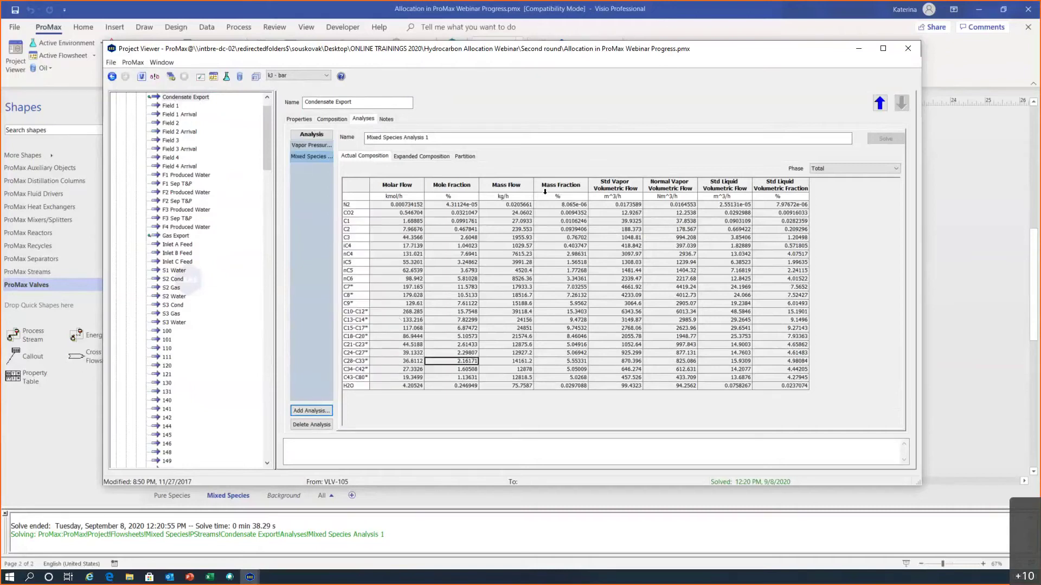
Examine the expanded composition of Condensate Export, comparing the nC6 contributions from Field 1 and Field 2.
{"action": "left_click", "coordinate": [416, 157]}
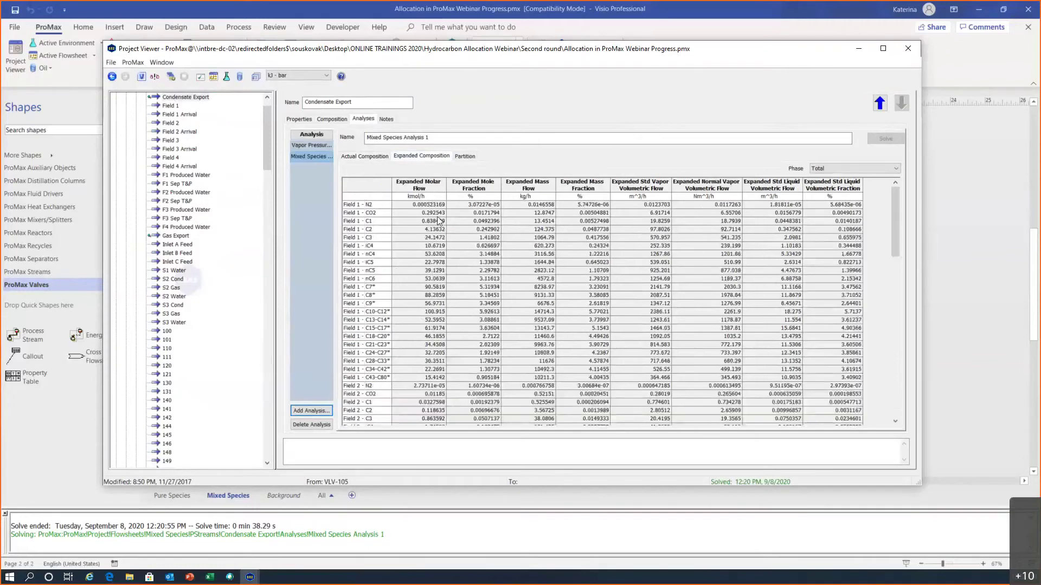
{"action": "left_click", "coordinate": [360, 206]}
{"action": "mouse_move", "coordinate": [457, 355]}
{"action": "left_click", "coordinate": [415, 280]}
{"action": "scroll", "coordinate": [440, 287], "scroll_direction": "up", "scroll_amount": 3}
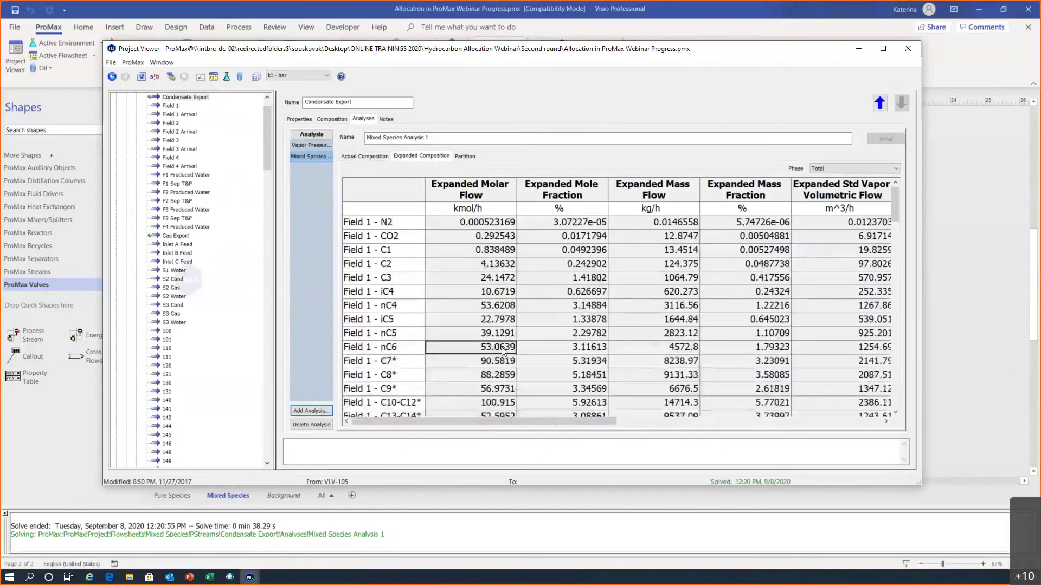
{"action": "scroll", "coordinate": [504, 334], "scroll_direction": "down", "scroll_amount": 9}
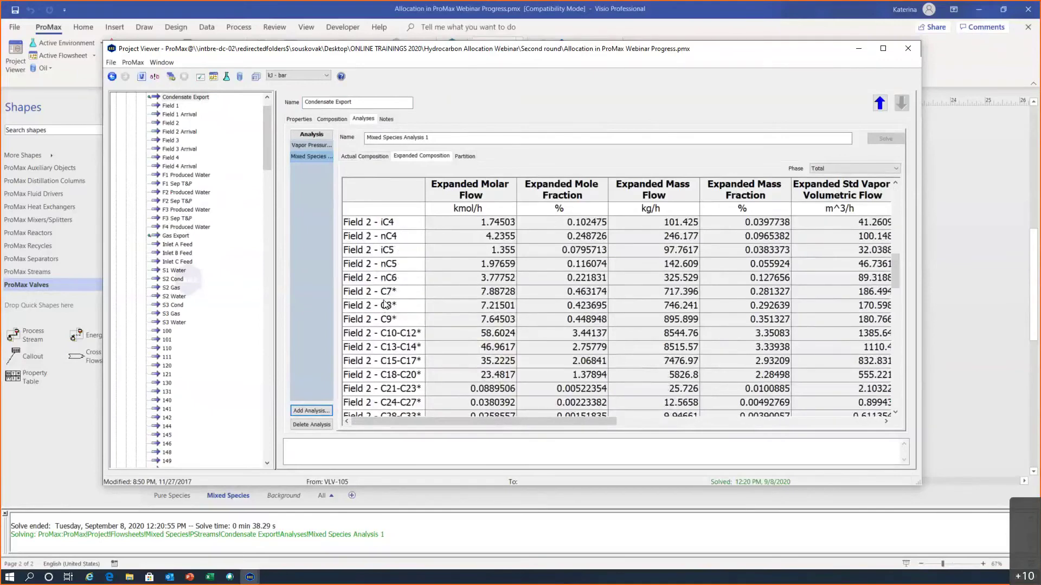
{"action": "left_click", "coordinate": [459, 283]}
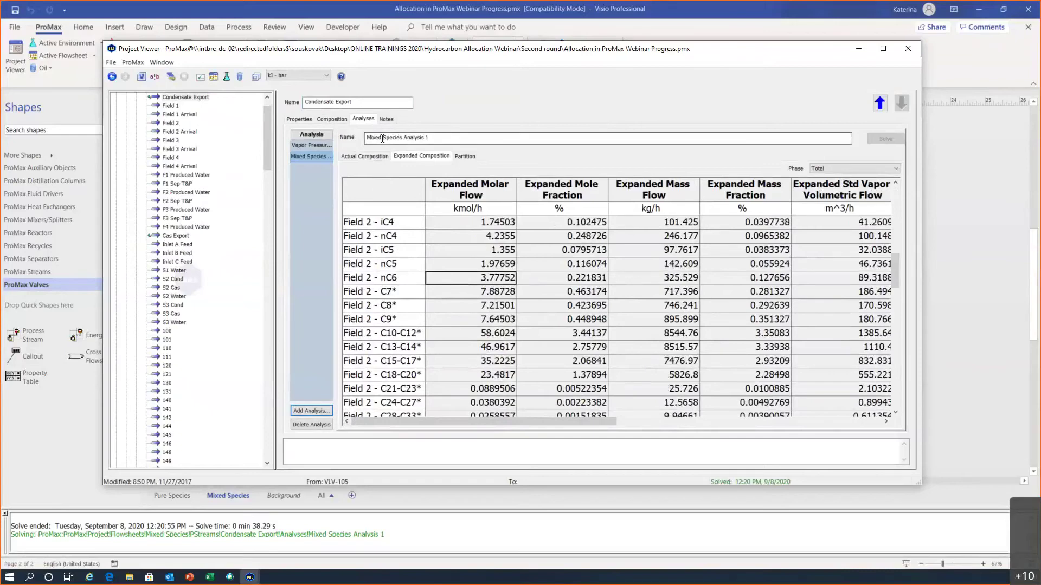
Examine the partition of each Condensate Export component among Fields 1 to 4 and the remaining part.
{"action": "left_click", "coordinate": [463, 158]}
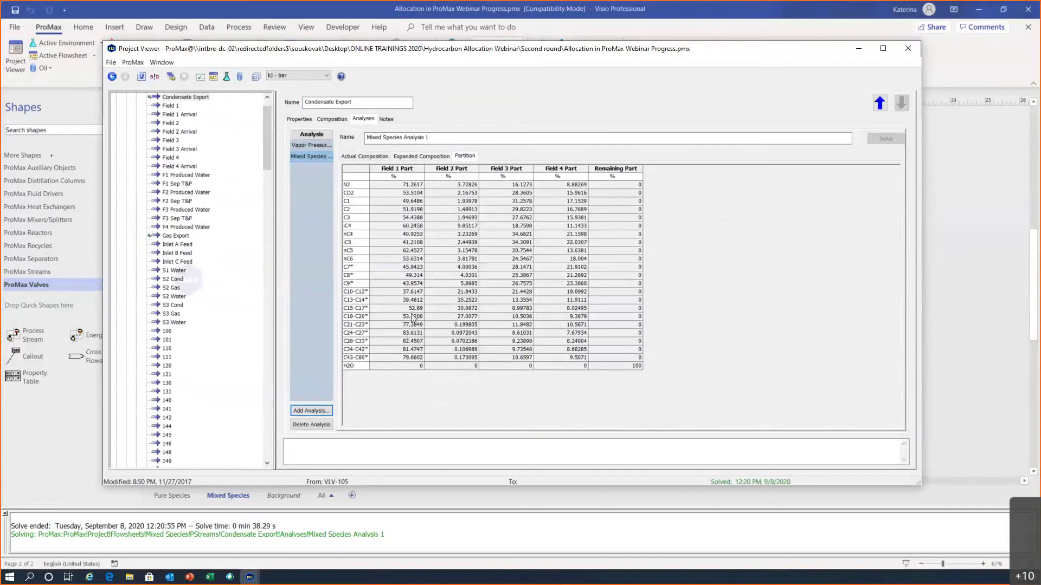
{"action": "left_click", "coordinate": [354, 185]}
{"action": "mouse_move", "coordinate": [615, 205]}
{"action": "scroll", "coordinate": [480, 200], "scroll_direction": "up", "scroll_amount": 3, "text": "ctrl"}
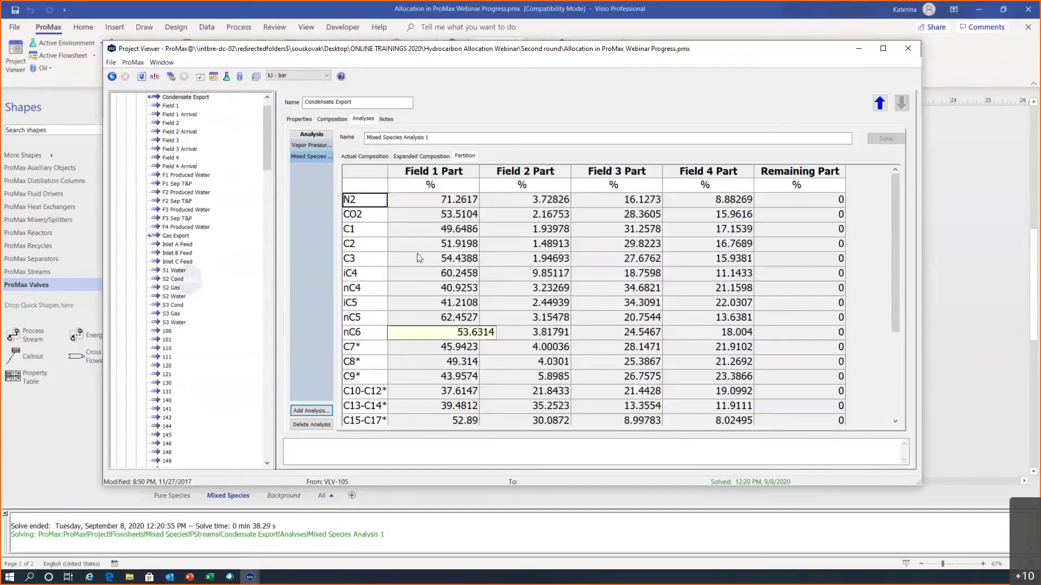
Check the field partition of the heaviest Condensate Export fractions down to C43-C80*, and close the stream's details.
{"action": "scroll", "coordinate": [423, 393], "scroll_direction": "down", "scroll_amount": 3}
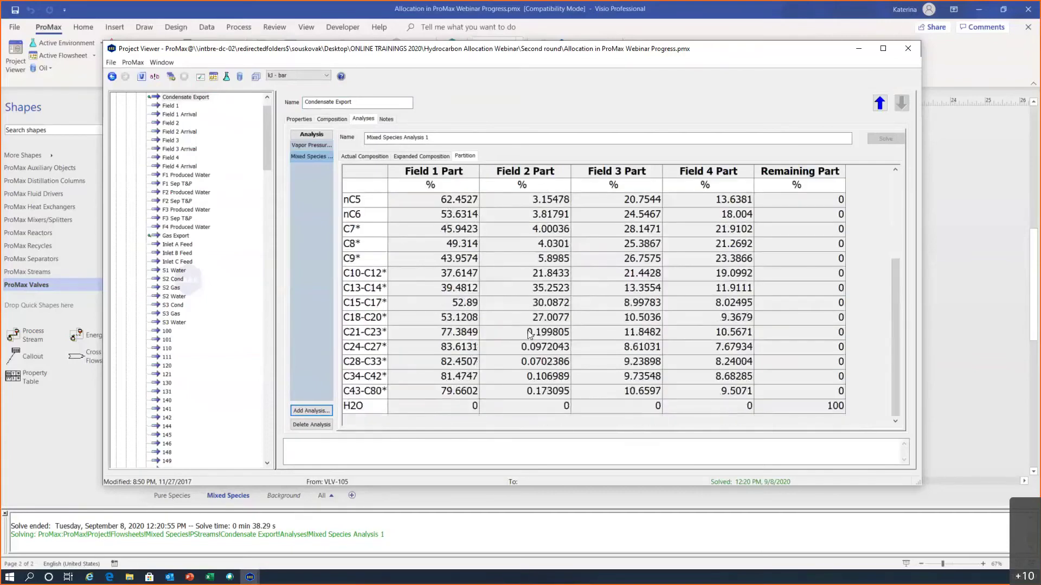
{"action": "left_click", "coordinate": [437, 393]}
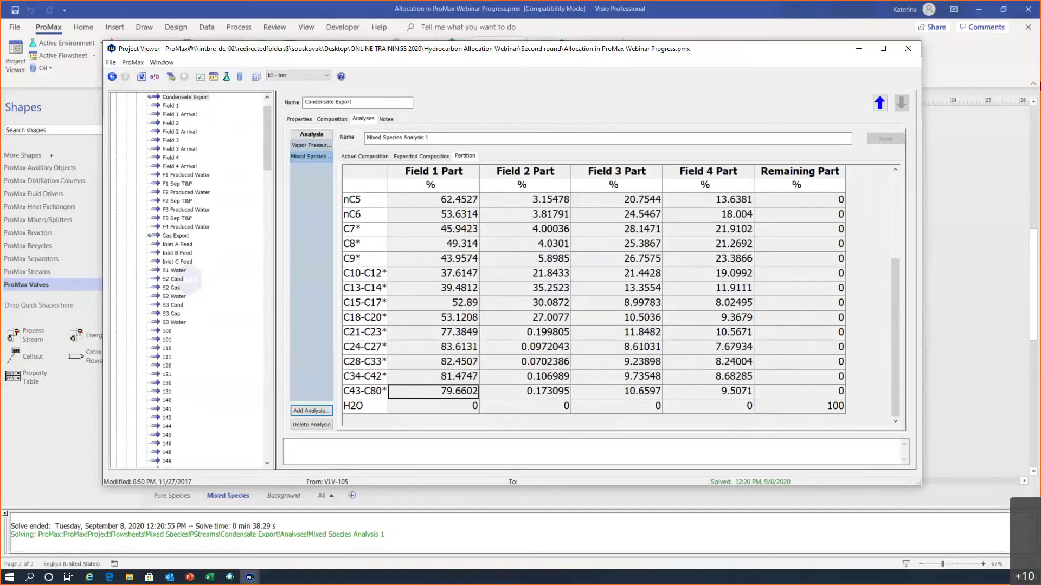
{"action": "left_click", "coordinate": [907, 48]}
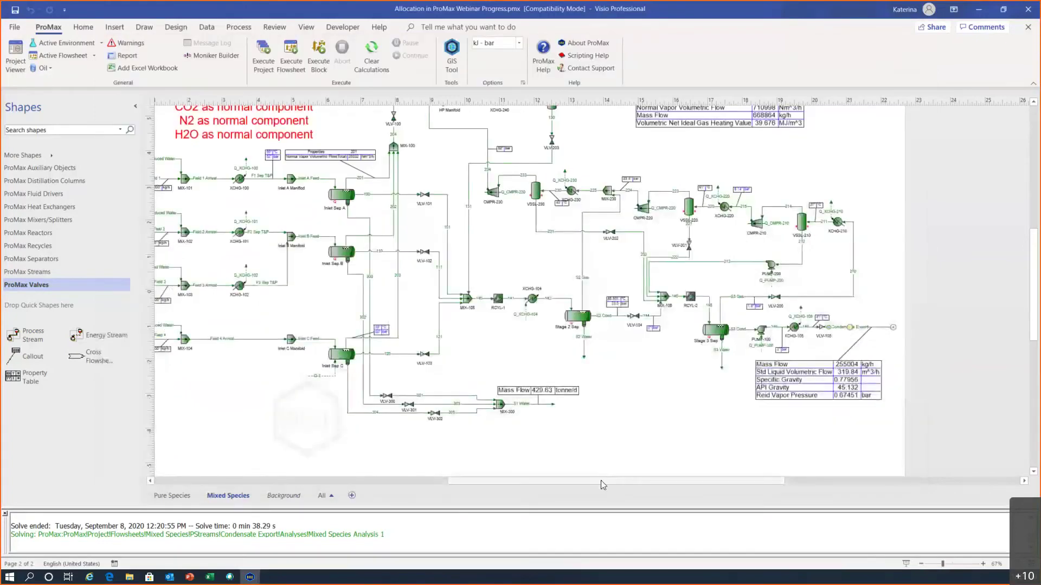
Examine the composition of stream 142, the feed to Stage 2 Sep, by field species.
{"action": "left_click_drag", "start_coordinate": [602, 484], "coordinate": [591, 485]}
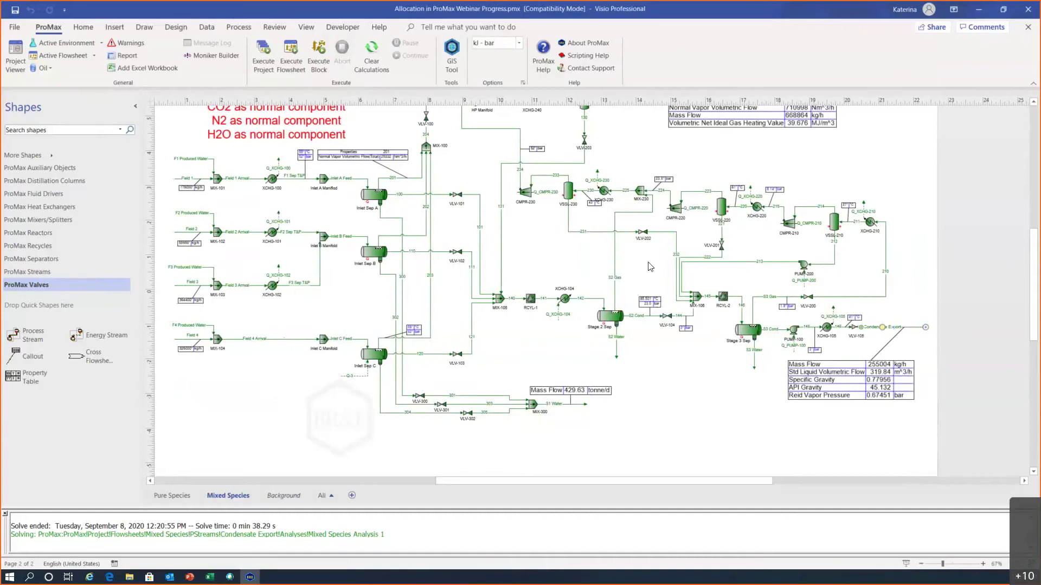
{"action": "scroll", "coordinate": [650, 266], "scroll_direction": "up", "scroll_amount": 5, "text": "ctrl"}
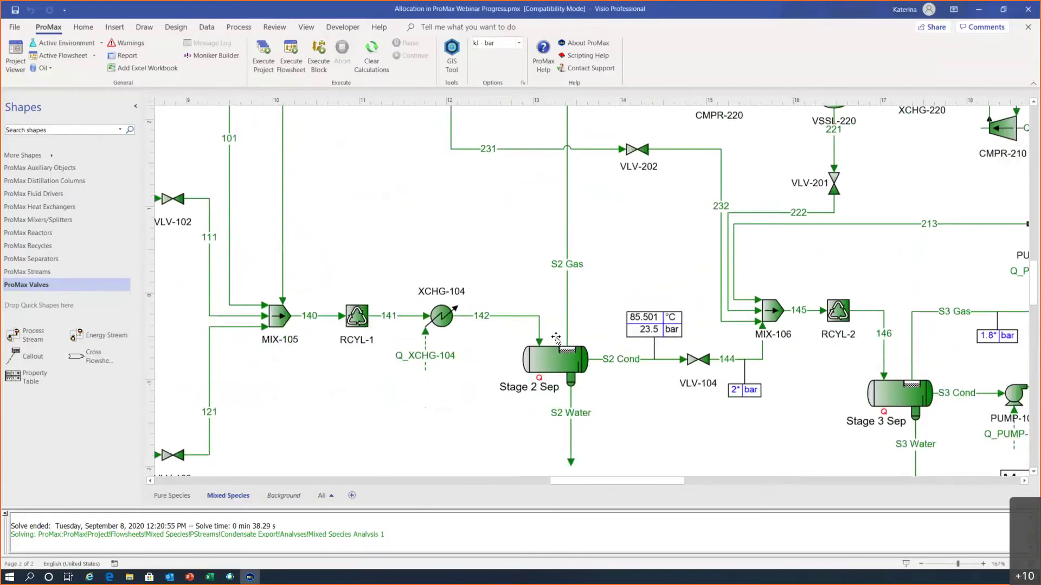
{"action": "scroll", "coordinate": [524, 318], "scroll_direction": "up", "scroll_amount": 1, "text": "ctrl"}
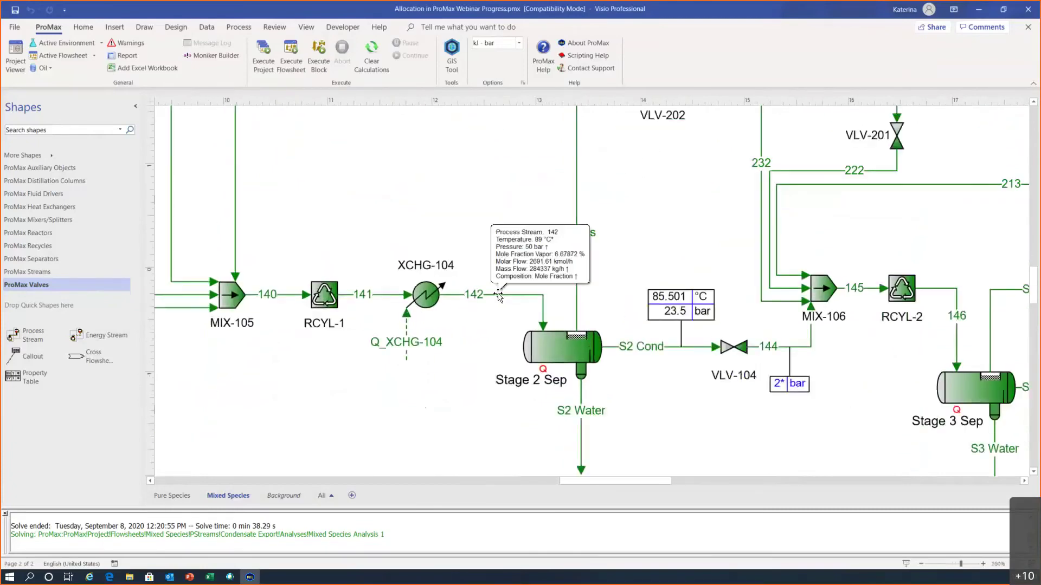
{"action": "left_click", "coordinate": [498, 295]}
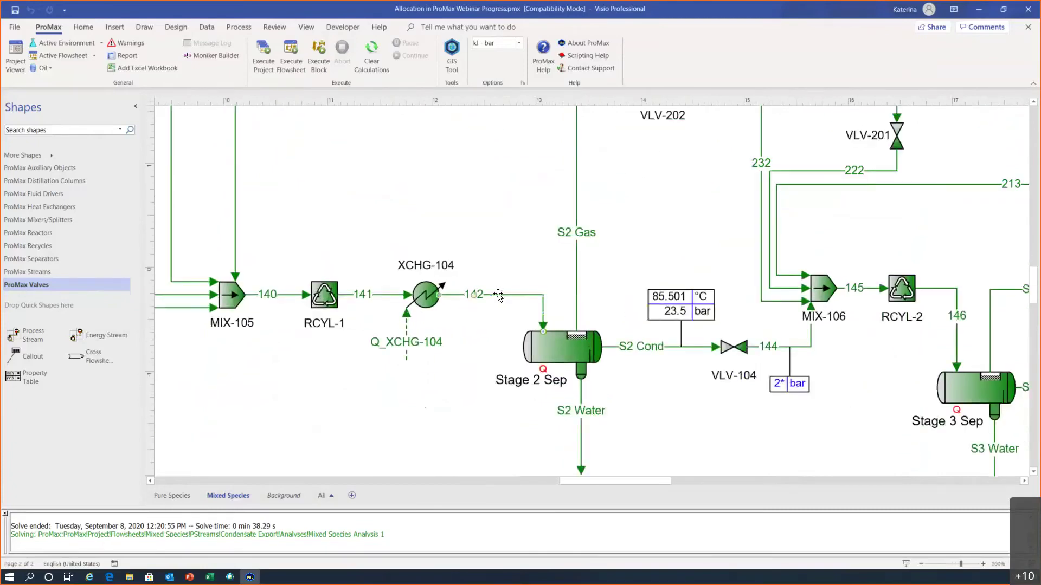
{"action": "double_click", "coordinate": [498, 295]}
{"action": "left_click", "coordinate": [332, 119]}
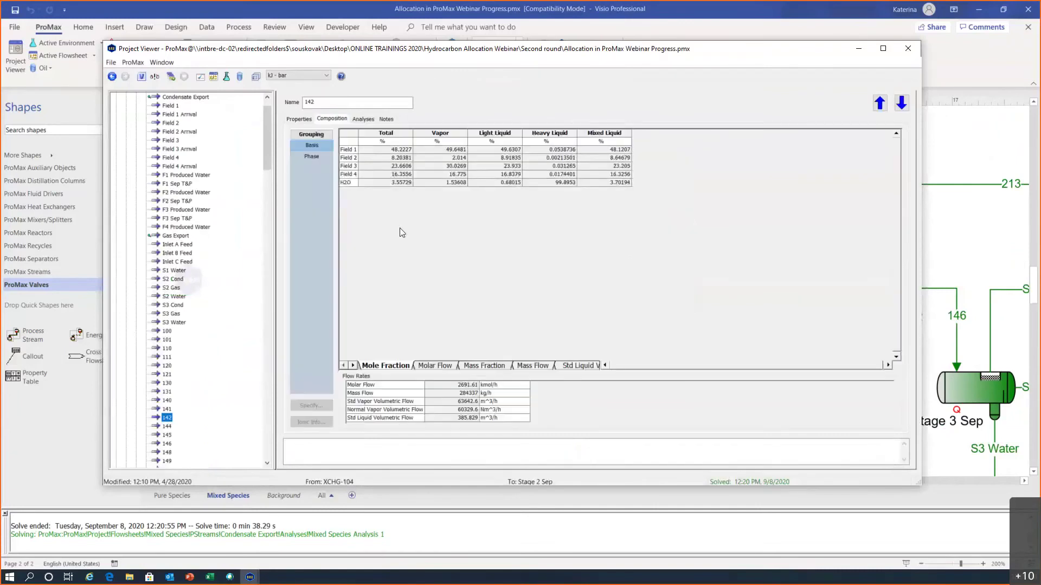
{"action": "scroll", "coordinate": [432, 194], "scroll_direction": "up", "scroll_amount": 3, "text": "ctrl"}
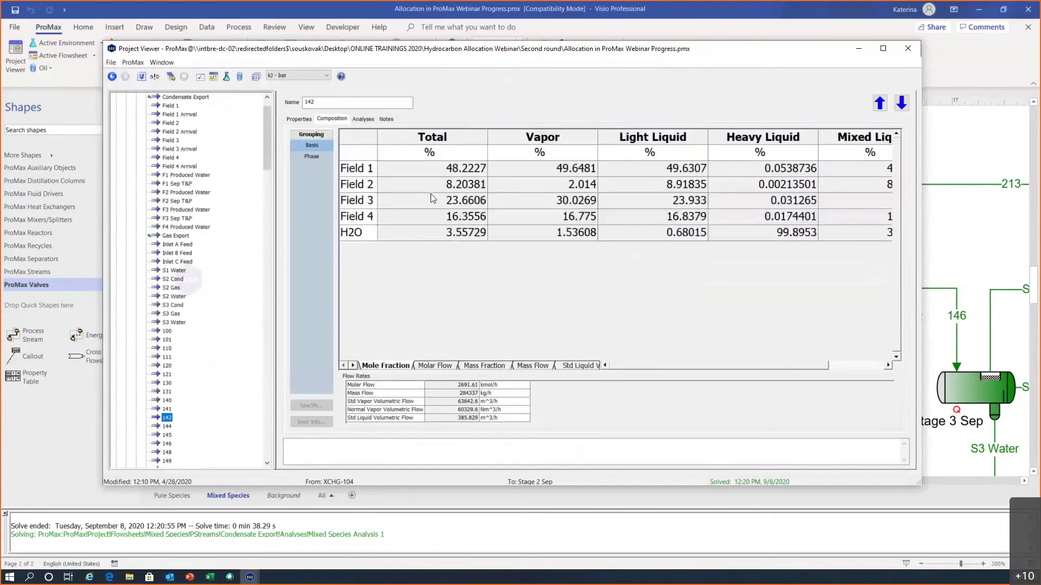
{"action": "left_click", "coordinate": [459, 170]}
{"action": "mouse_move", "coordinate": [479, 214]}
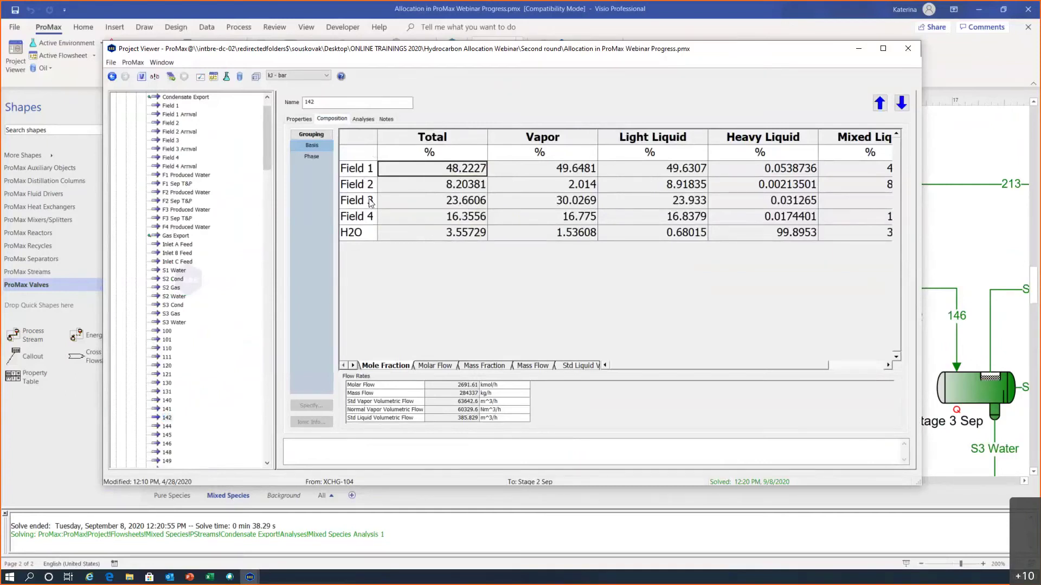
Add a Mixed Species Analysis to stream 142 and solve it.
{"action": "left_click", "coordinate": [363, 119]}
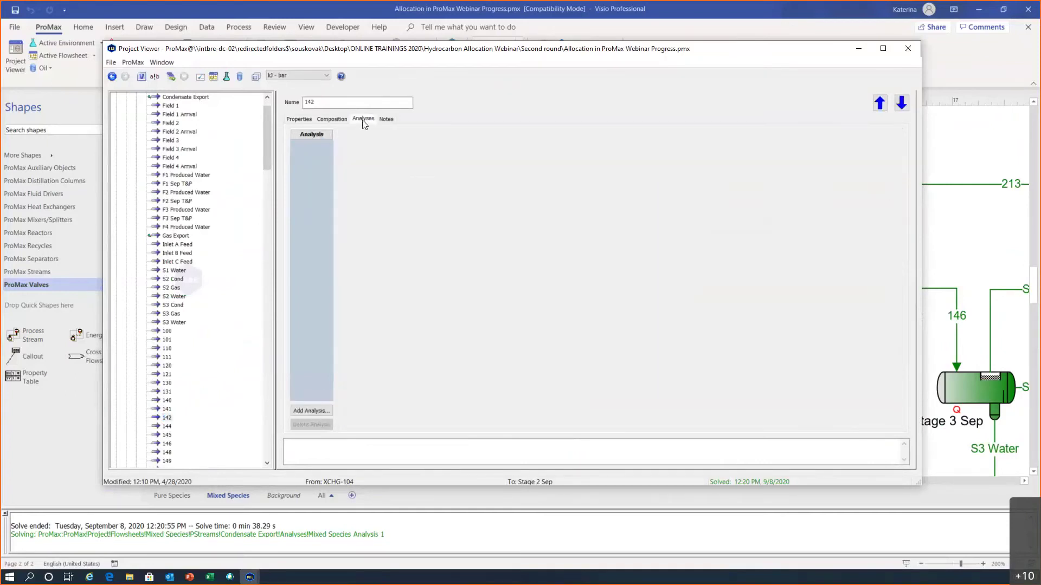
{"action": "left_click", "coordinate": [307, 406]}
{"action": "left_click", "coordinate": [493, 283]}
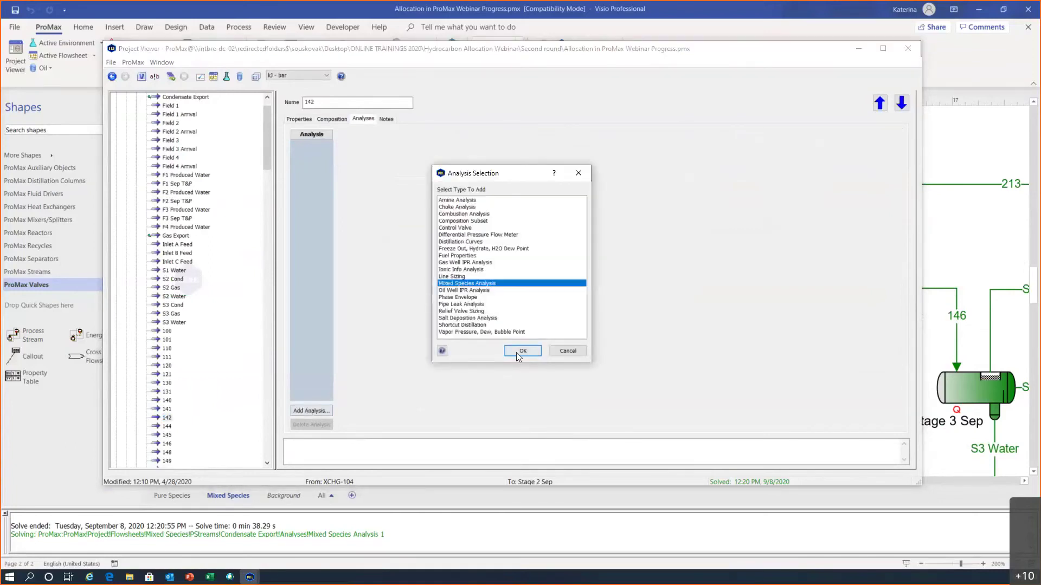
{"action": "left_click", "coordinate": [520, 351]}
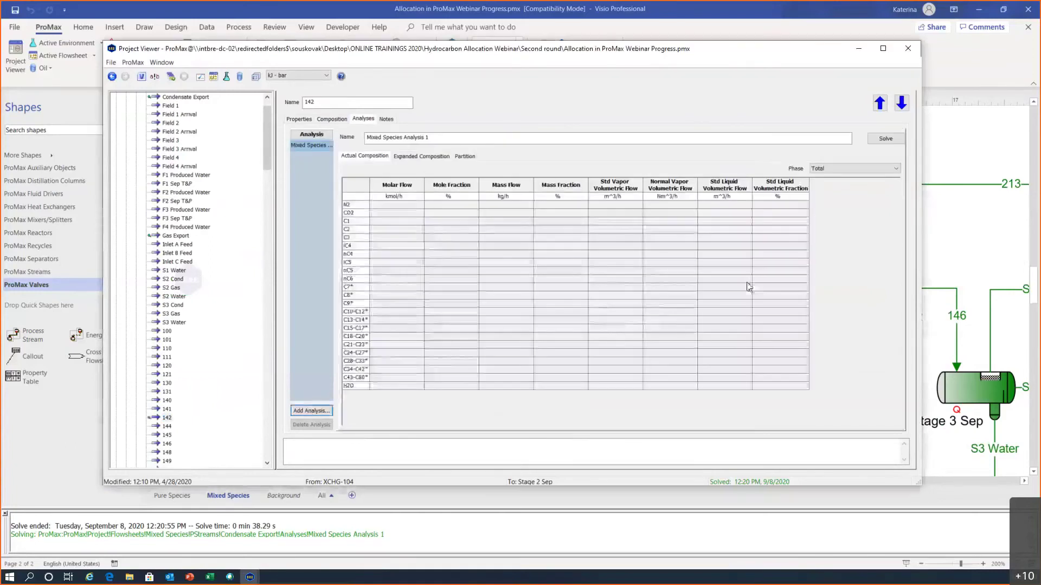
{"action": "left_click", "coordinate": [887, 139]}
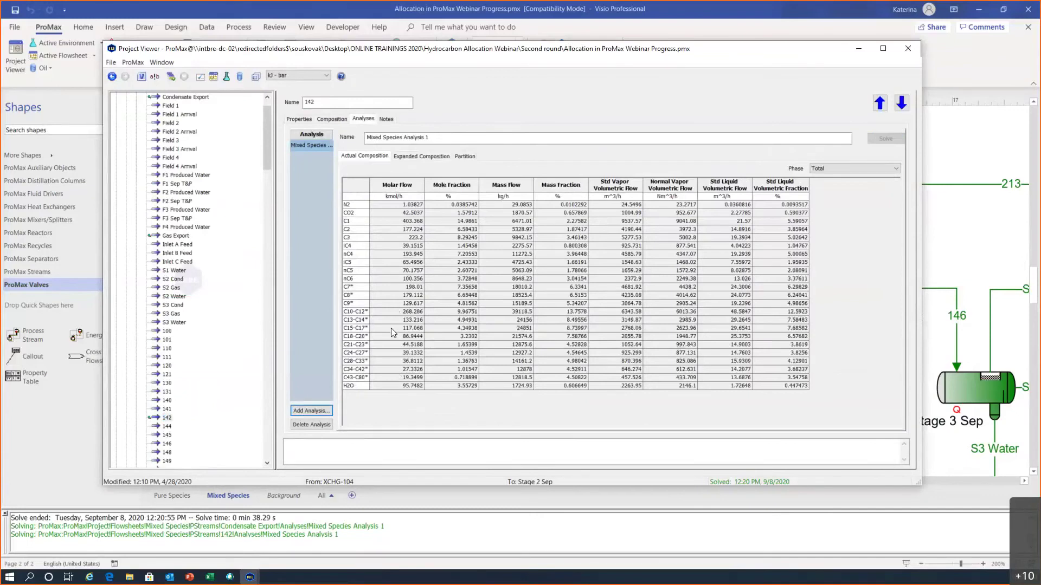
Examine the C7* molar flow in the actual composition of stream 142.
{"action": "scroll", "coordinate": [387, 317], "scroll_direction": "up", "scroll_amount": 5}
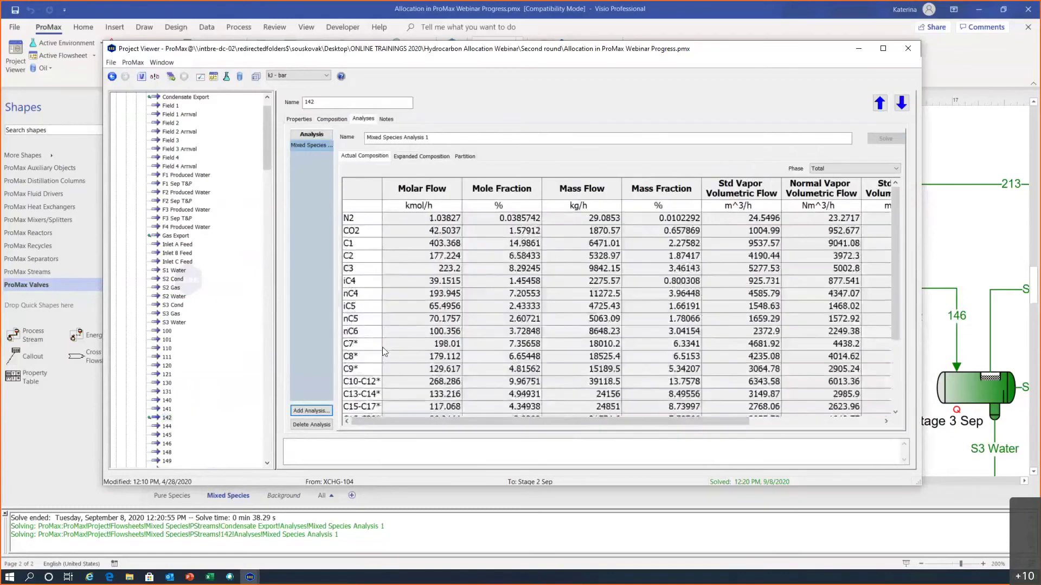
{"action": "left_click", "coordinate": [368, 337]}
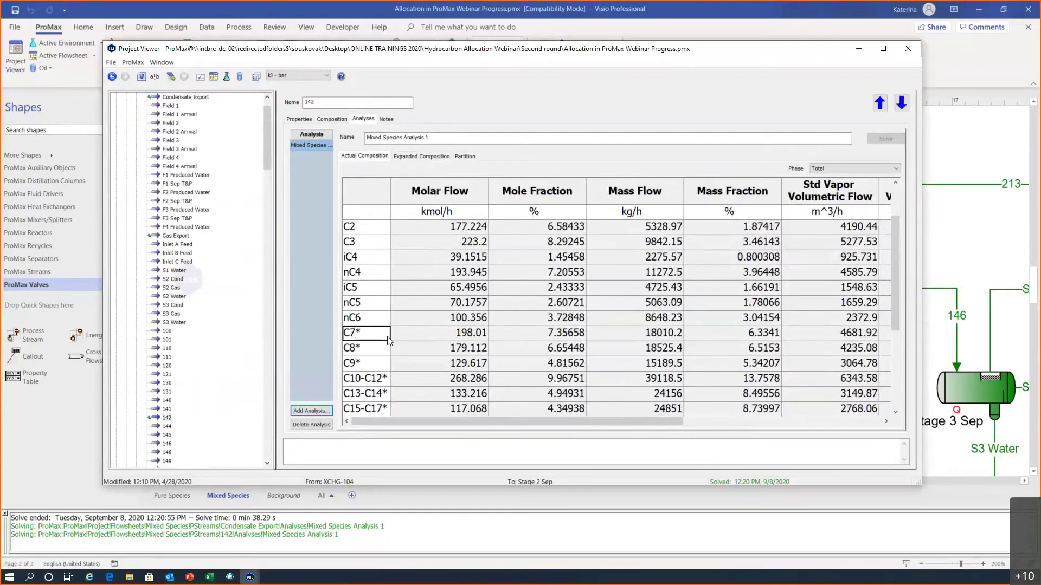
{"action": "left_click", "coordinate": [432, 337]}
Examine how C7* in stream 142 is partitioned among the fields, relate it to its molar flow, and close the stream's details.
{"action": "left_click", "coordinate": [466, 158]}
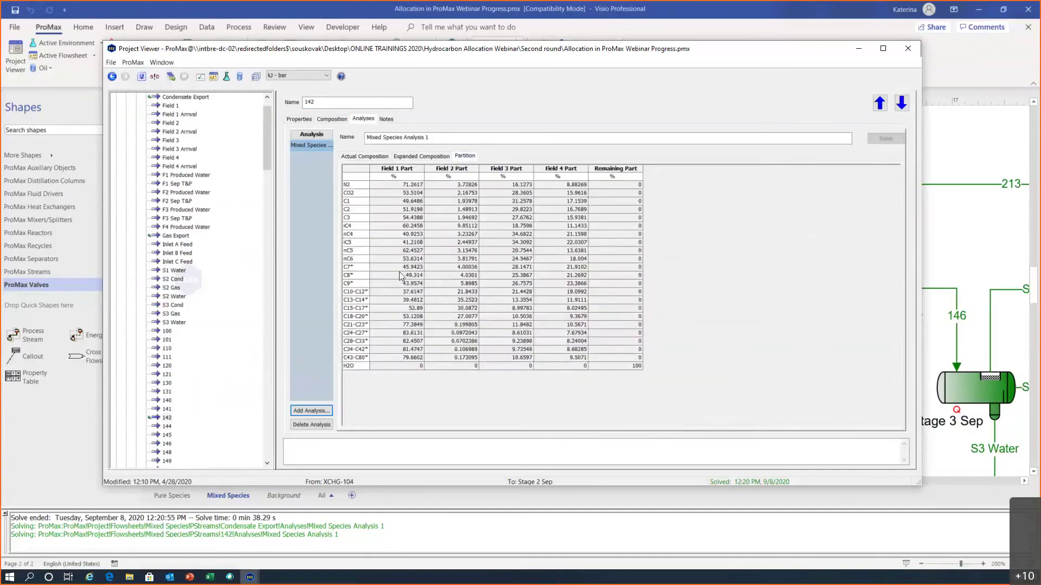
{"action": "scroll", "coordinate": [412, 295], "scroll_direction": "up", "scroll_amount": 3}
{"action": "scroll", "coordinate": [357, 327], "scroll_direction": "down", "scroll_amount": 1}
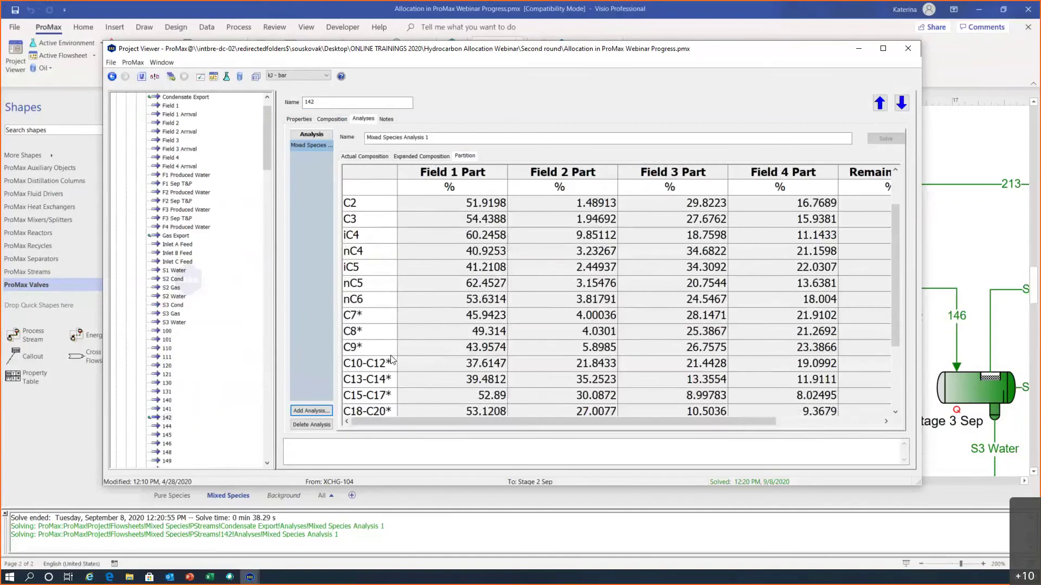
{"action": "left_click", "coordinate": [356, 323]}
{"action": "mouse_move", "coordinate": [460, 318]}
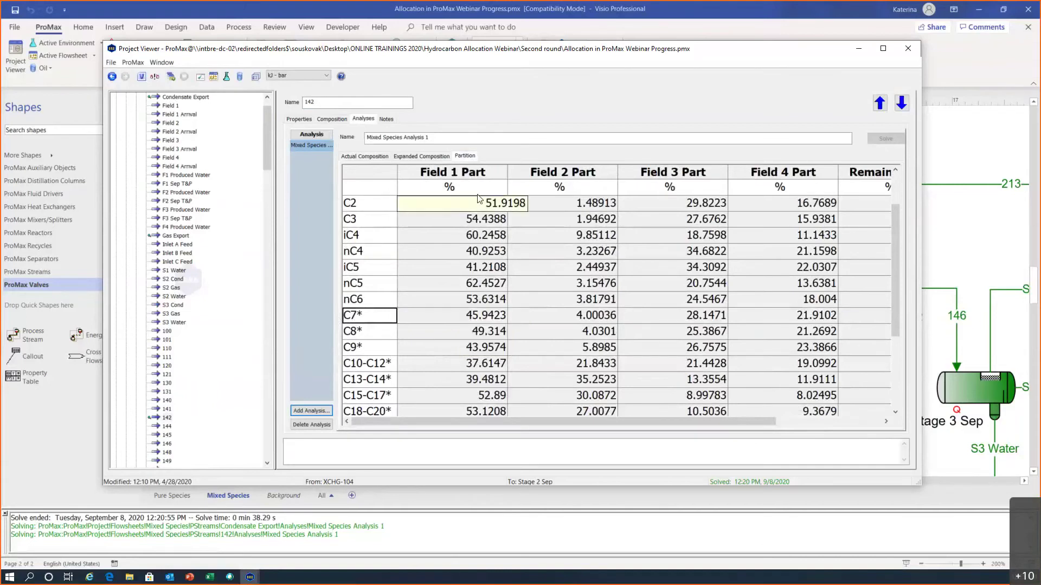
{"action": "left_click", "coordinate": [591, 319]}
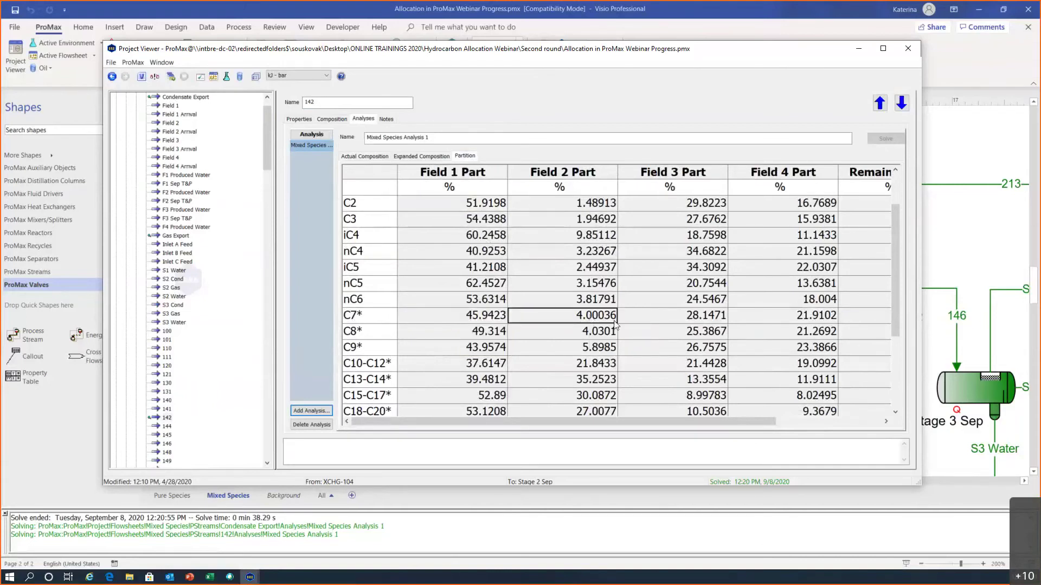
{"action": "mouse_move", "coordinate": [609, 324]}
{"action": "mouse_move", "coordinate": [568, 326]}
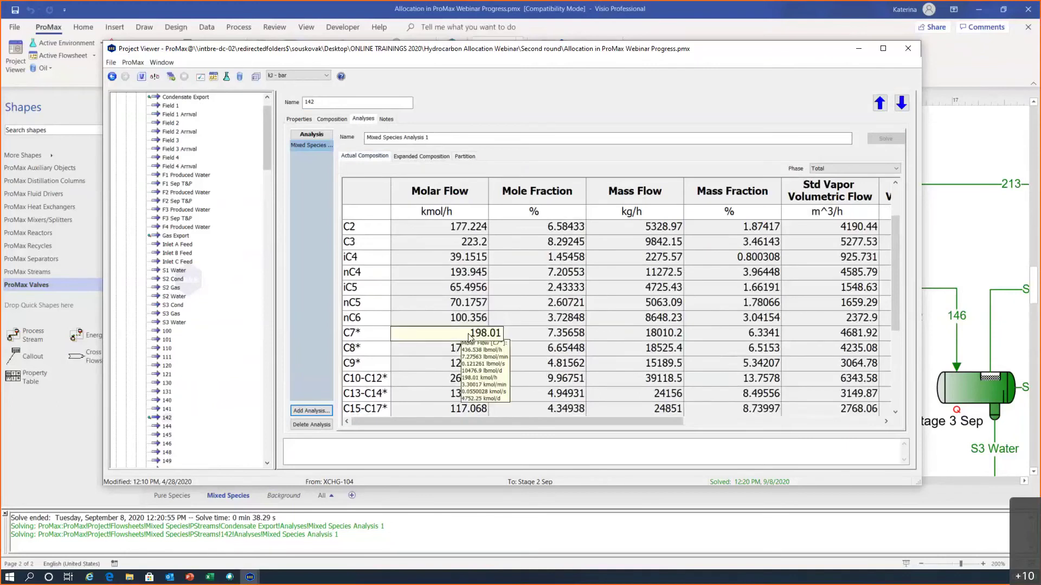
{"action": "left_click", "coordinate": [908, 48]}
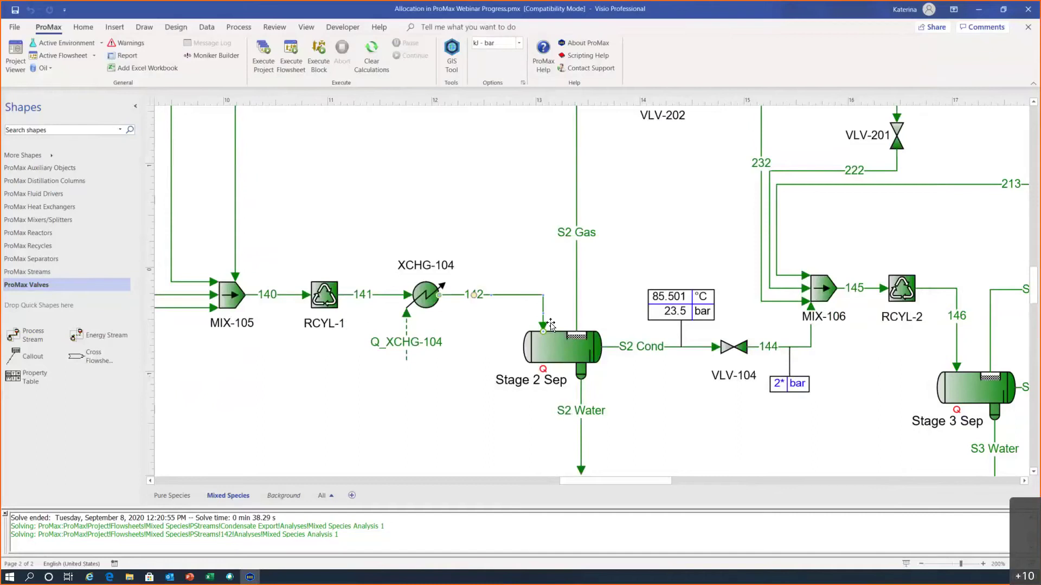
Add a Mixed Species Analysis to the S2 Gas stream leaving Stage 2 Sep and solve it.
{"action": "left_click", "coordinate": [575, 248]}
{"action": "double_click", "coordinate": [575, 248]}
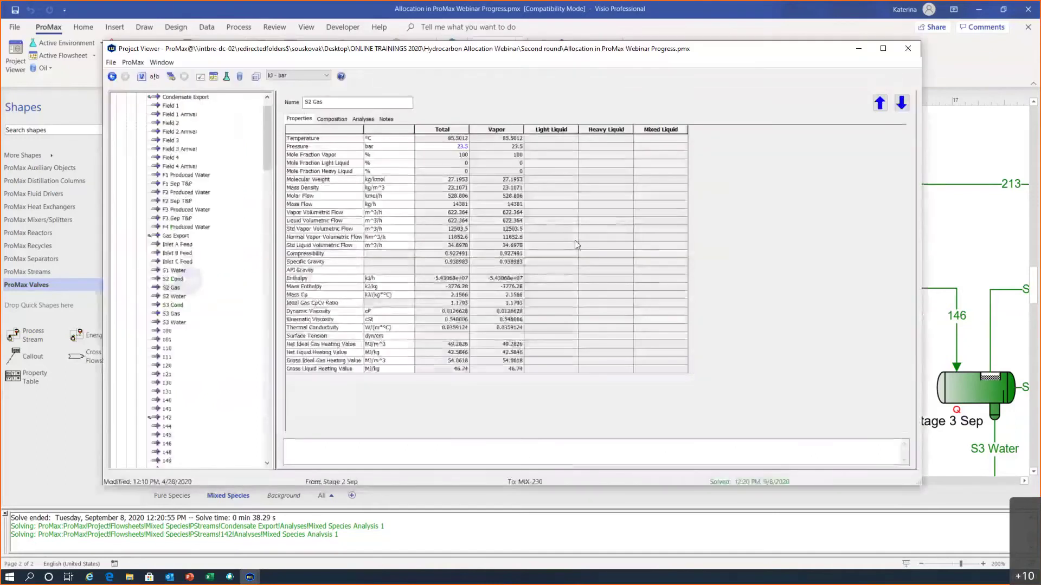
{"action": "left_click", "coordinate": [361, 119]}
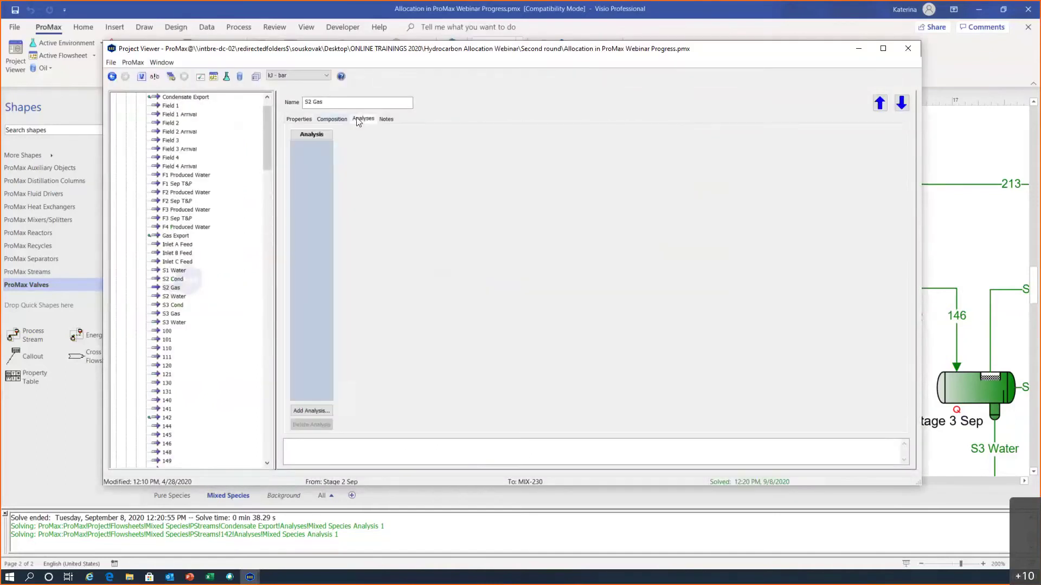
{"action": "left_click", "coordinate": [318, 411]}
{"action": "left_click", "coordinate": [464, 284]}
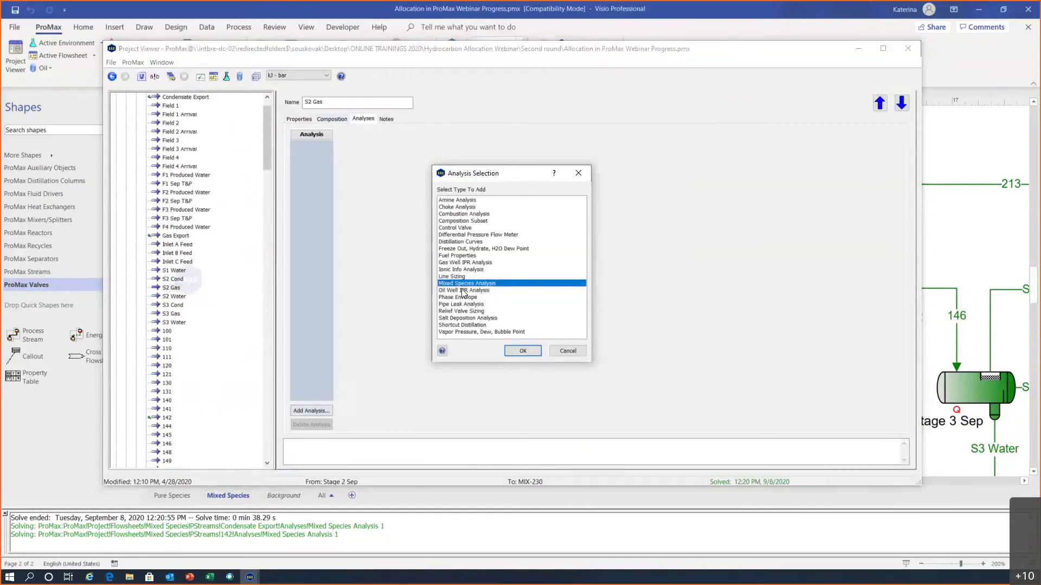
{"action": "left_click", "coordinate": [523, 352]}
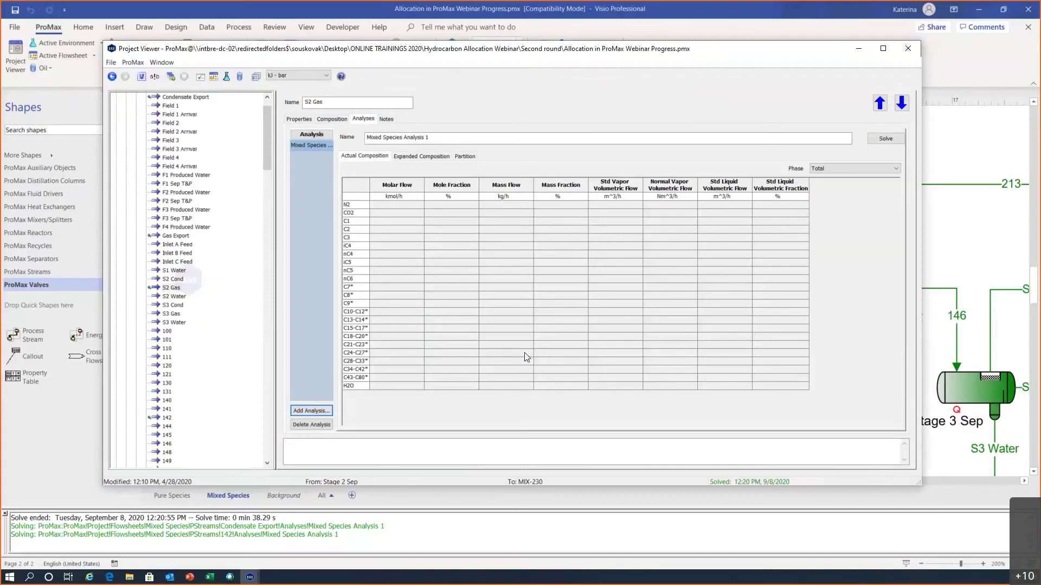
{"action": "left_click", "coordinate": [879, 140]}
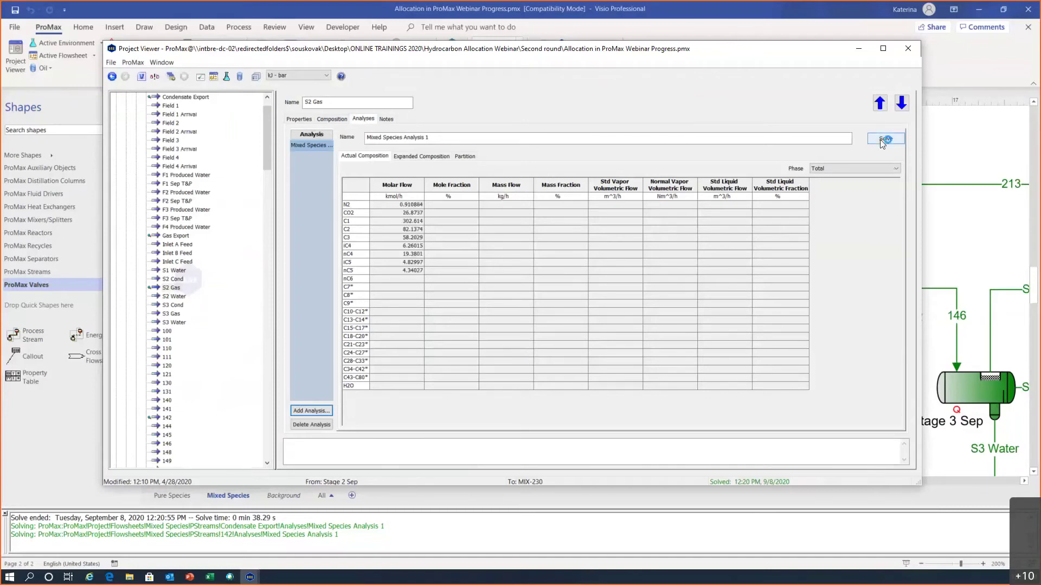
Examine the C7* molar flow in the actual composition of S2 Gas.
{"action": "left_click", "coordinate": [367, 288]}
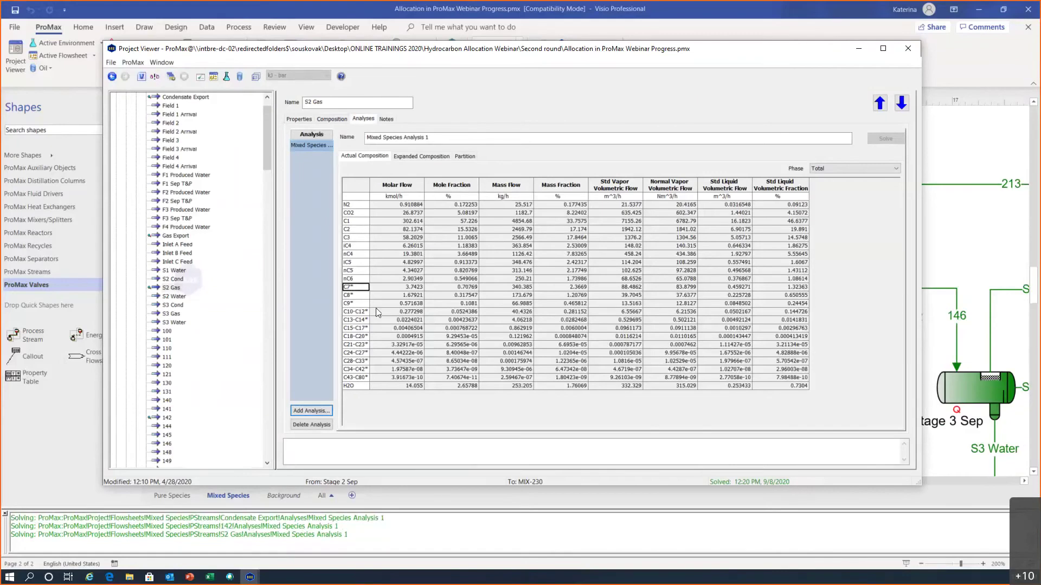
{"action": "scroll", "coordinate": [410, 321], "scroll_direction": "up", "scroll_amount": 3}
{"action": "left_click", "coordinate": [458, 364]}
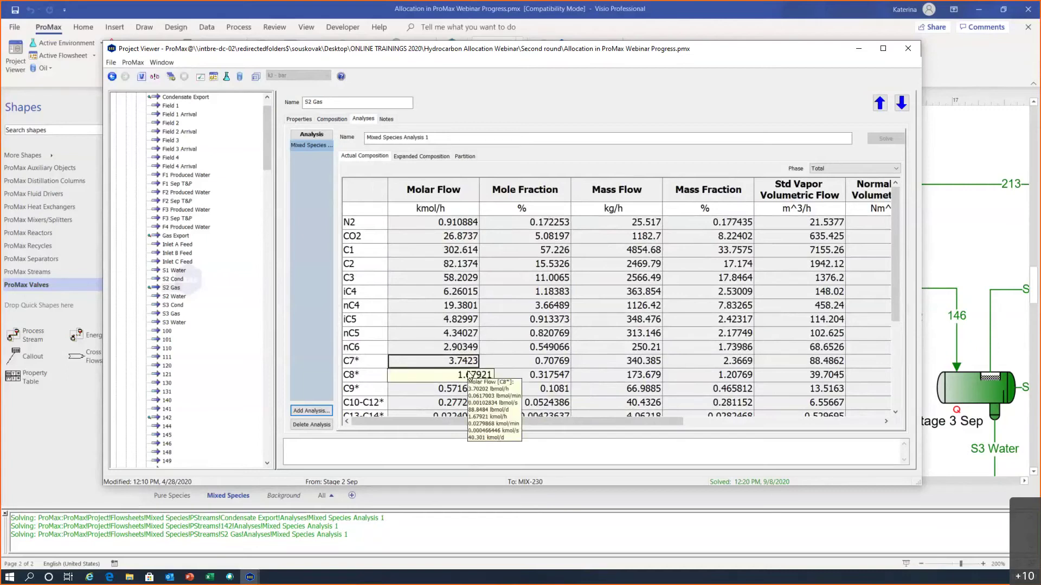
{"action": "mouse_move", "coordinate": [511, 365]}
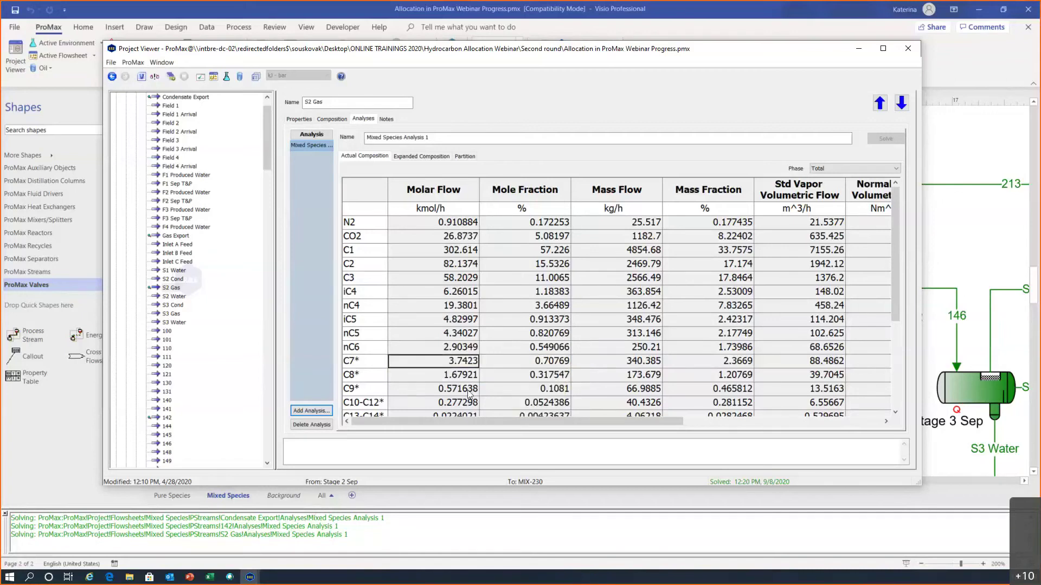
{"action": "mouse_move", "coordinate": [457, 366]}
{"action": "mouse_move", "coordinate": [548, 391]}
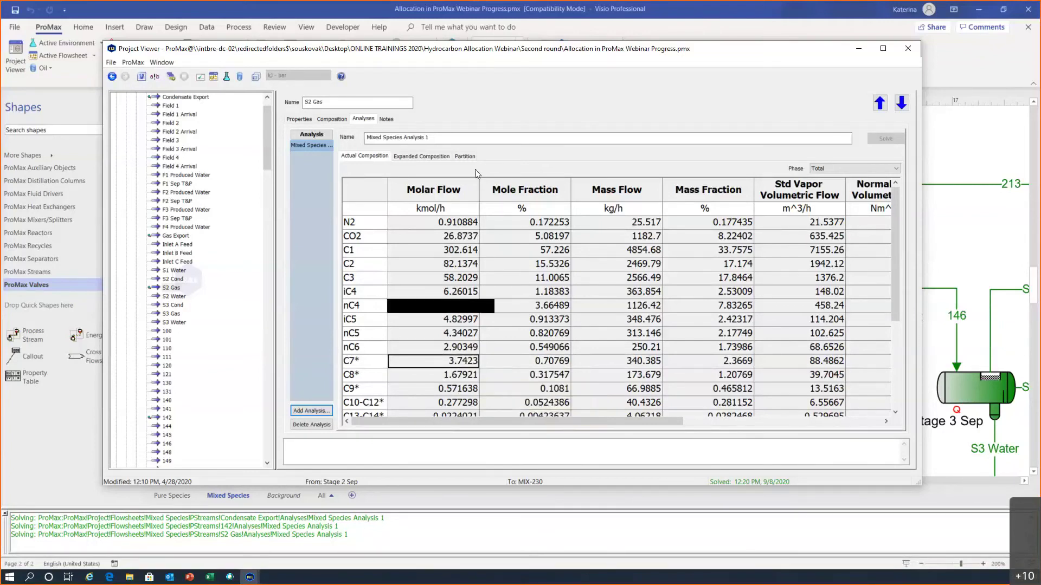
Examine the C7* partition by field in S2 Gas, close the stream's details and return to the flowsheet overview.
{"action": "left_click", "coordinate": [458, 157]}
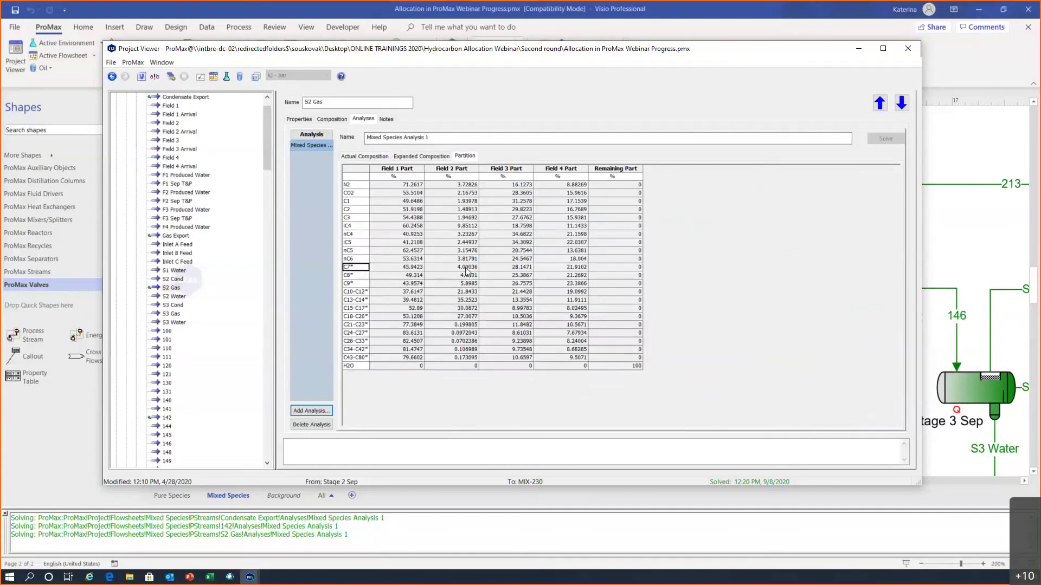
{"action": "scroll", "coordinate": [483, 284], "scroll_direction": "up", "scroll_amount": 3}
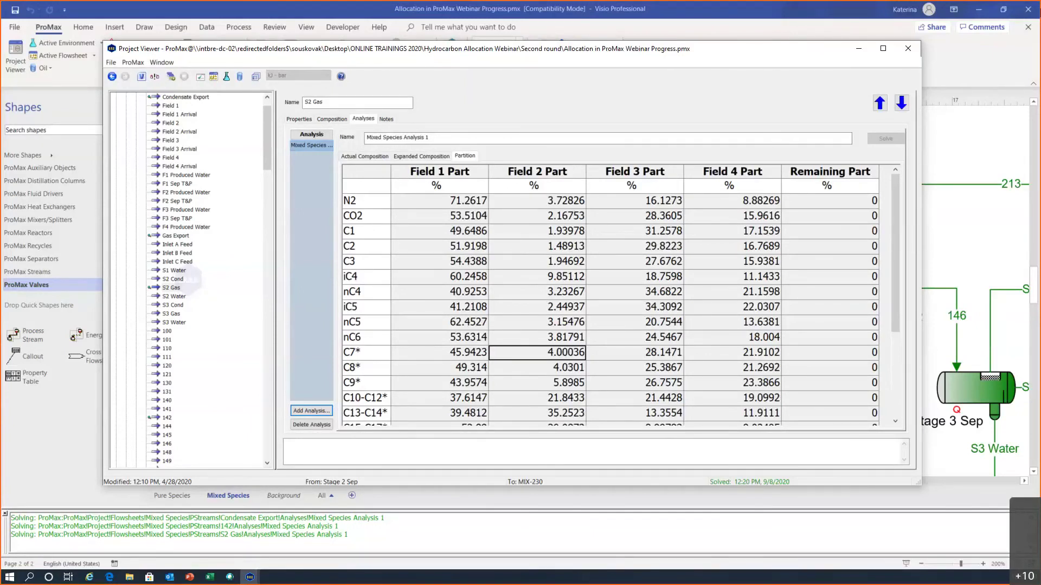
{"action": "left_click", "coordinate": [907, 48]}
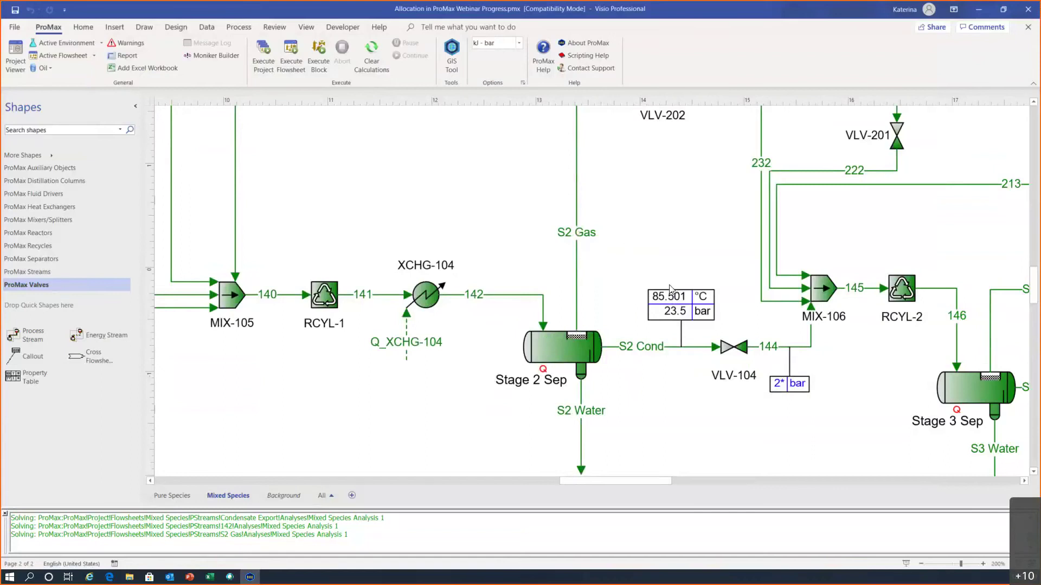
{"action": "scroll", "coordinate": [637, 277], "scroll_direction": "down", "scroll_amount": 5, "text": "ctrl"}
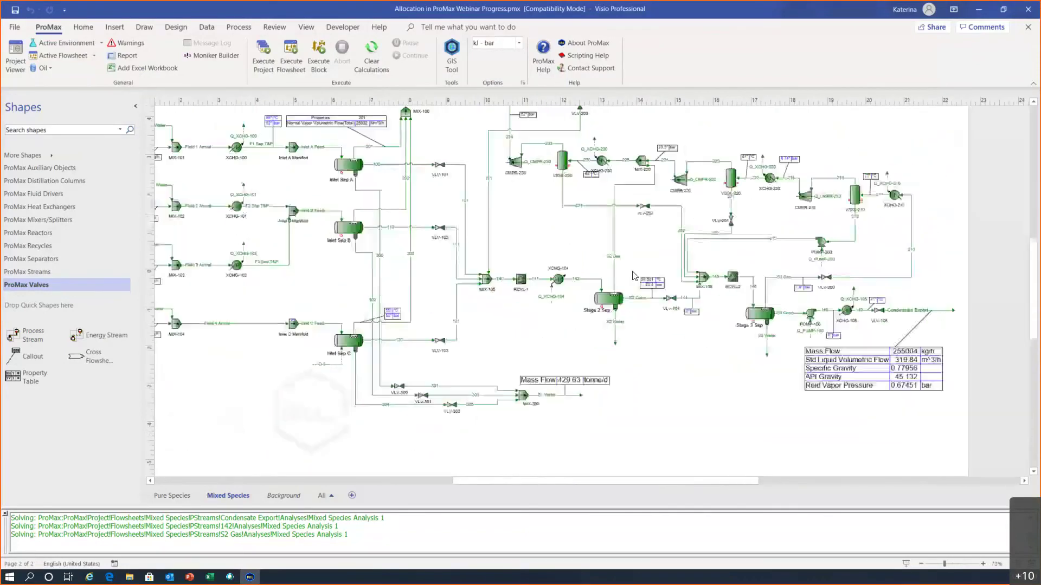
Examine the mole fraction composition by field in stream 236 feeding VSSL-100 and close the stream's details.
{"action": "scroll", "coordinate": [634, 275], "scroll_direction": "down", "scroll_amount": 1, "text": "ctrl"}
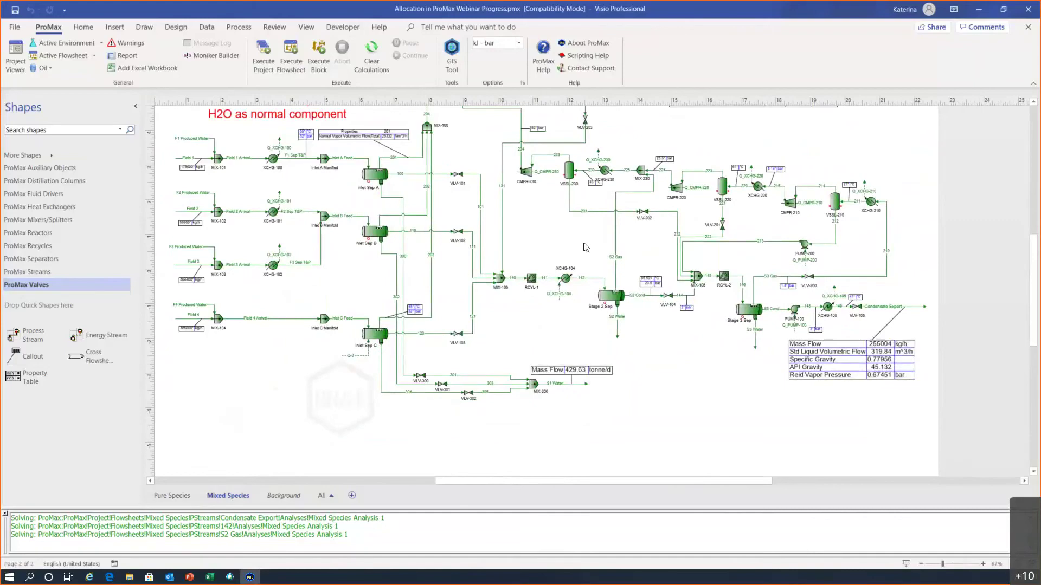
{"action": "scroll", "coordinate": [585, 246], "scroll_direction": "up", "scroll_amount": 3}
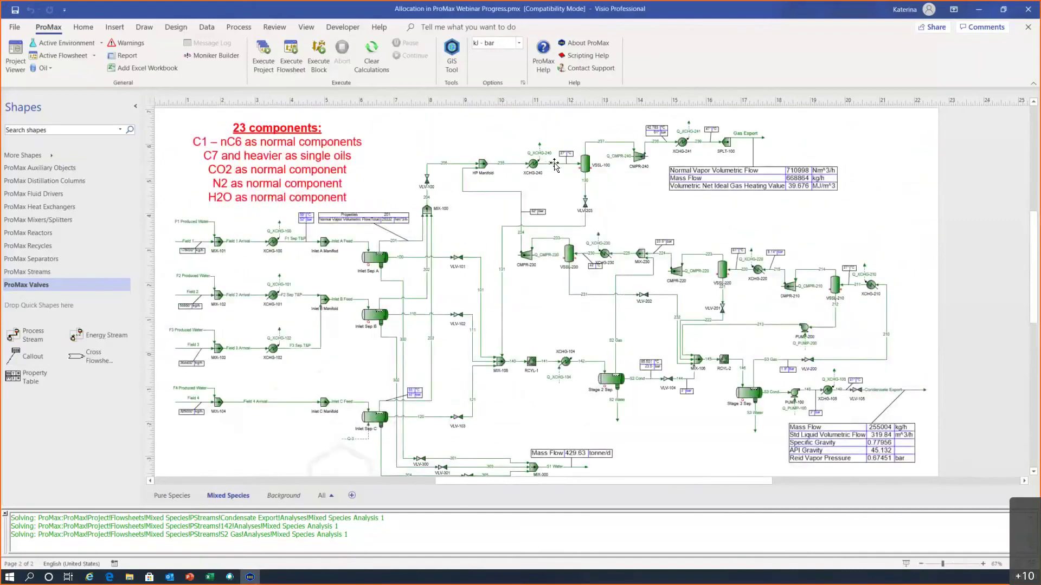
{"action": "double_click", "coordinate": [554, 163]}
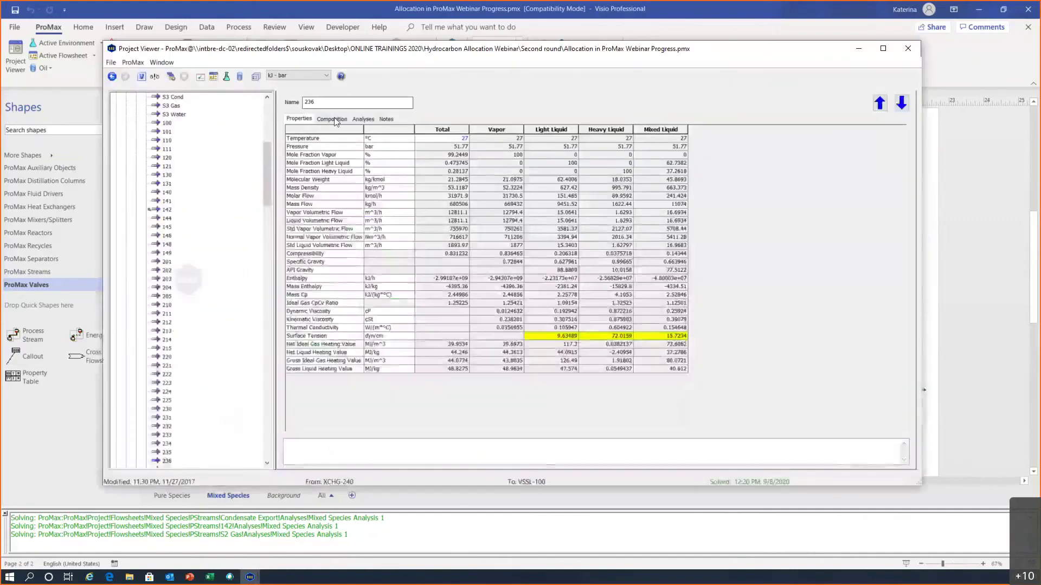
{"action": "scroll", "coordinate": [419, 174], "scroll_direction": "up", "scroll_amount": 4}
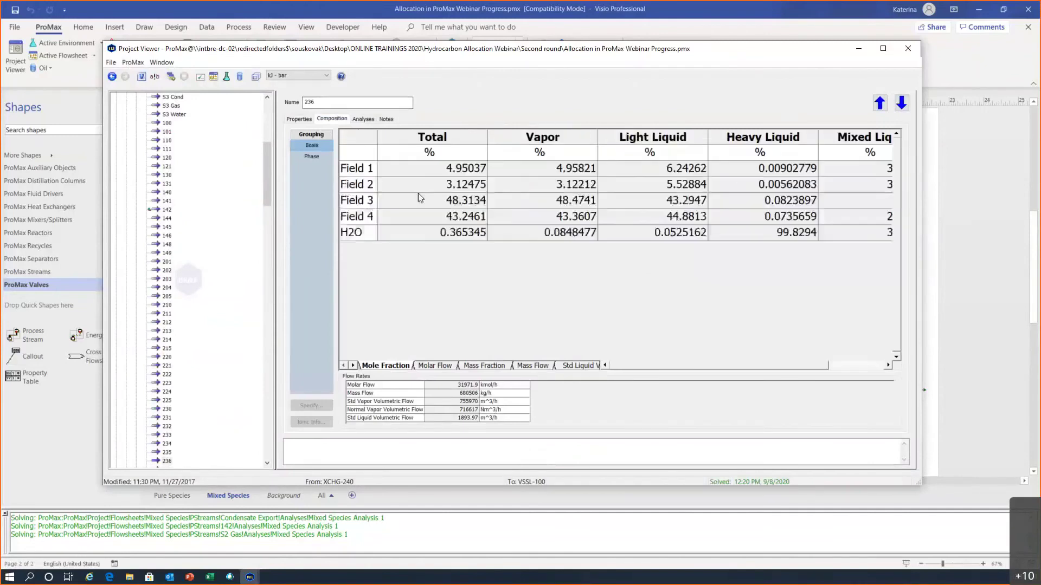
{"action": "mouse_move", "coordinate": [464, 174]}
{"action": "left_click", "coordinate": [907, 48]}
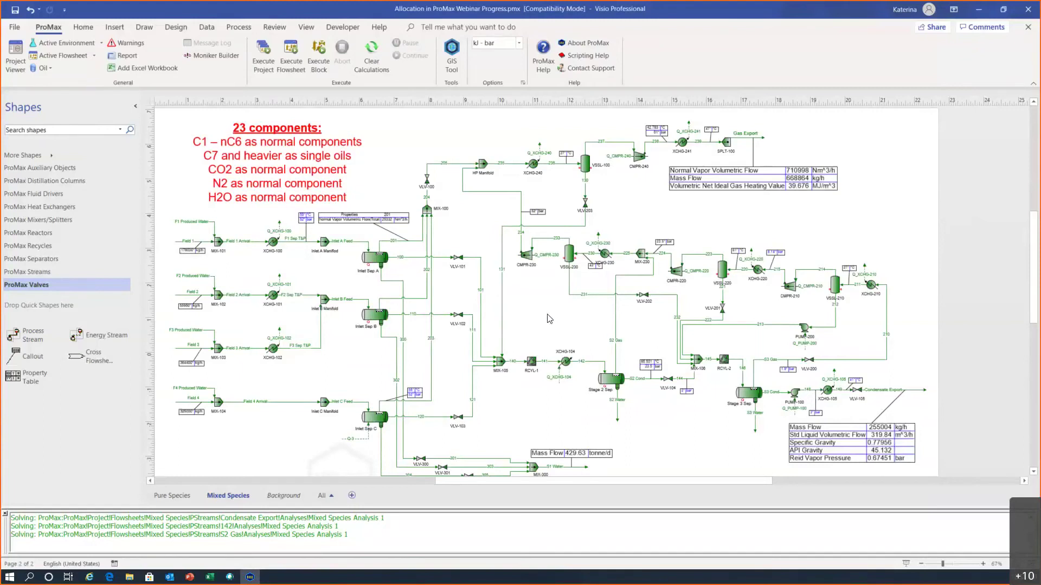
In the Pure Species flowsheet, set the Field 1 stream's mass flow to 100000 kg/h and close its details.
{"action": "left_click", "coordinate": [172, 496]}
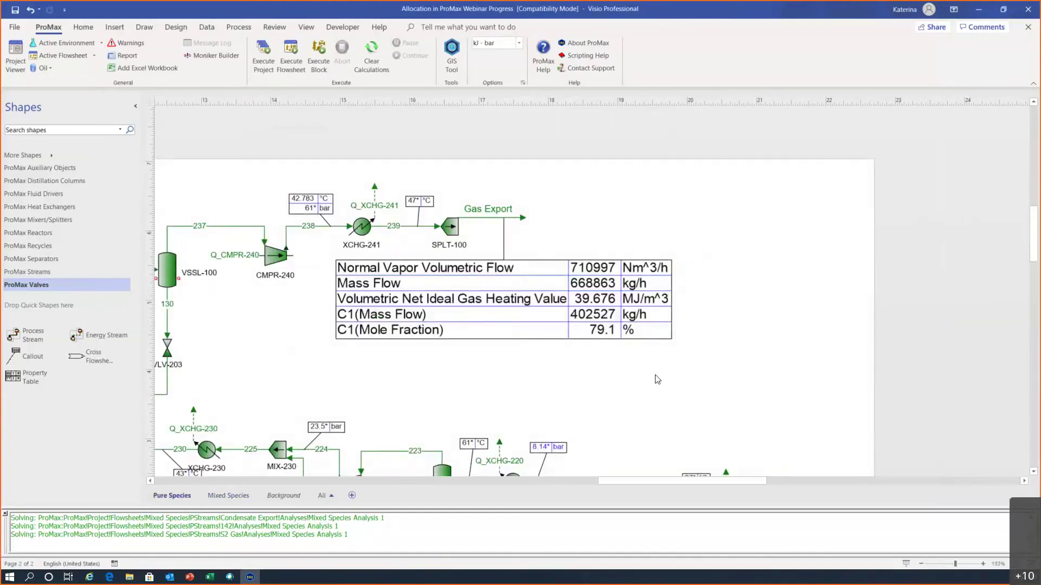
{"action": "scroll", "coordinate": [657, 377], "scroll_direction": "down", "scroll_amount": 4}
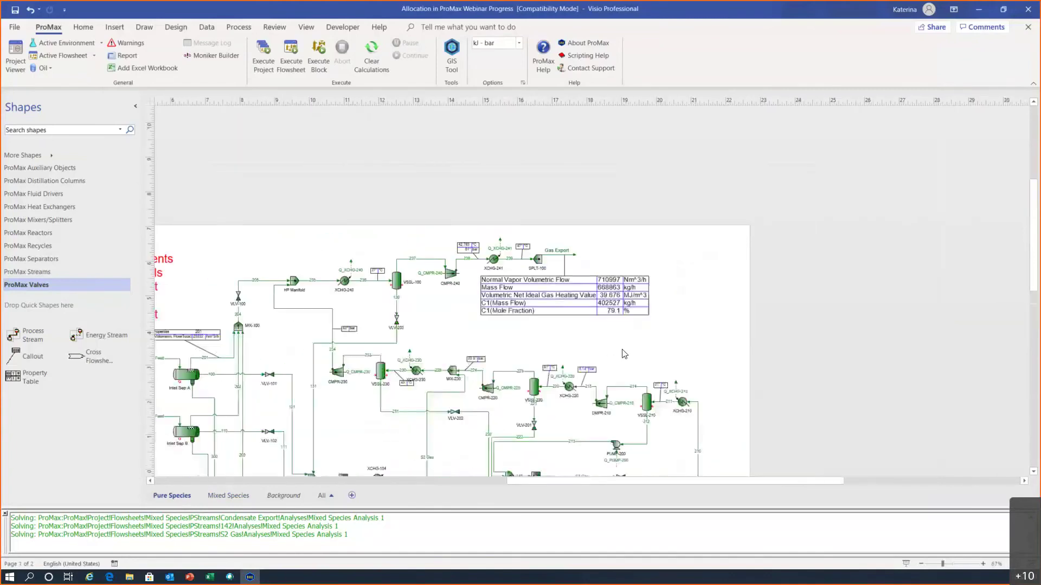
{"action": "scroll", "coordinate": [580, 476], "scroll_direction": "down", "scroll_amount": 1}
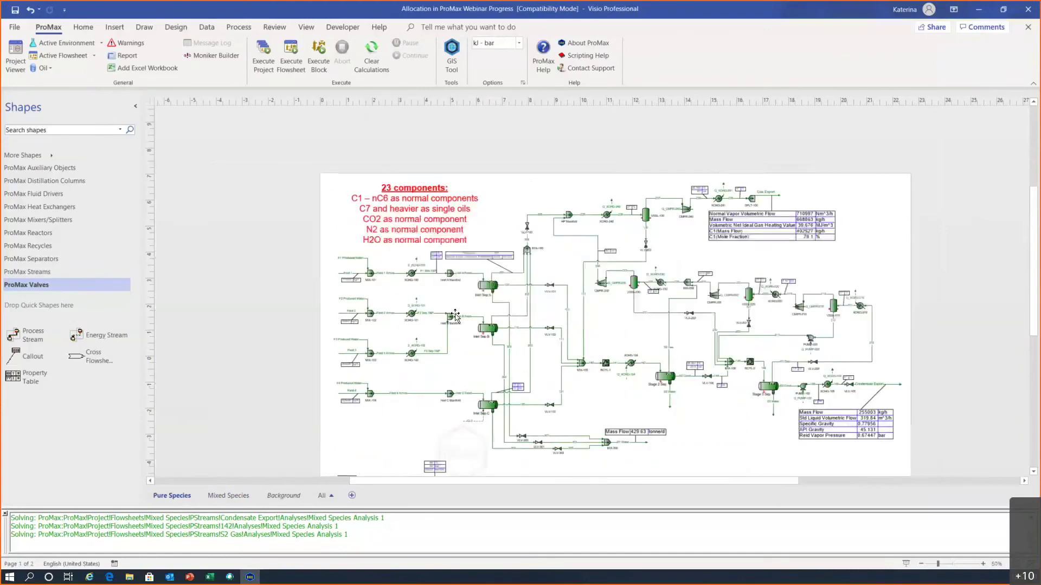
{"action": "scroll", "coordinate": [345, 285], "scroll_direction": "up", "scroll_amount": 4}
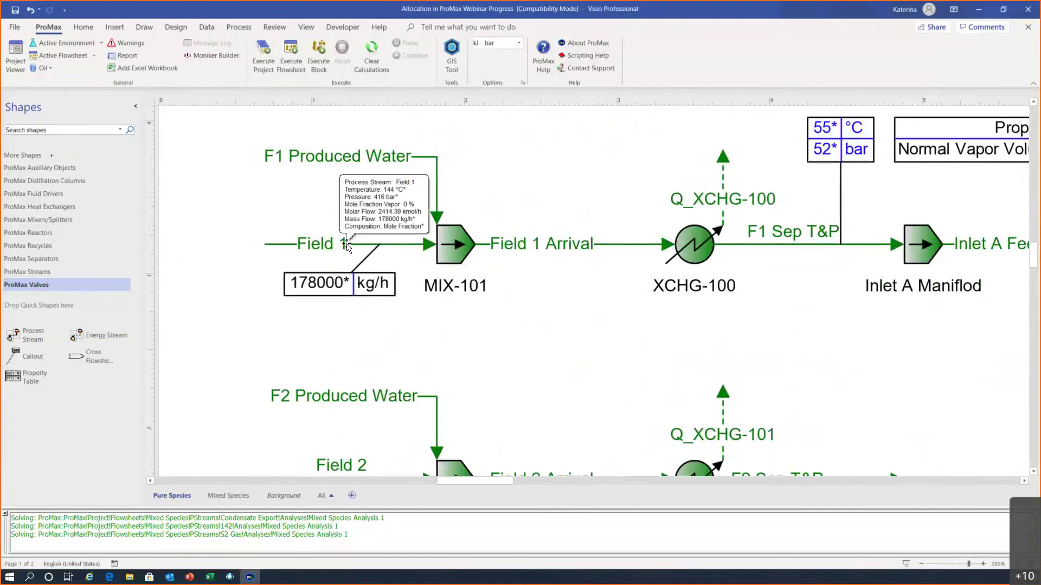
{"action": "left_click", "coordinate": [346, 245]}
{"action": "double_click", "coordinate": [347, 245]}
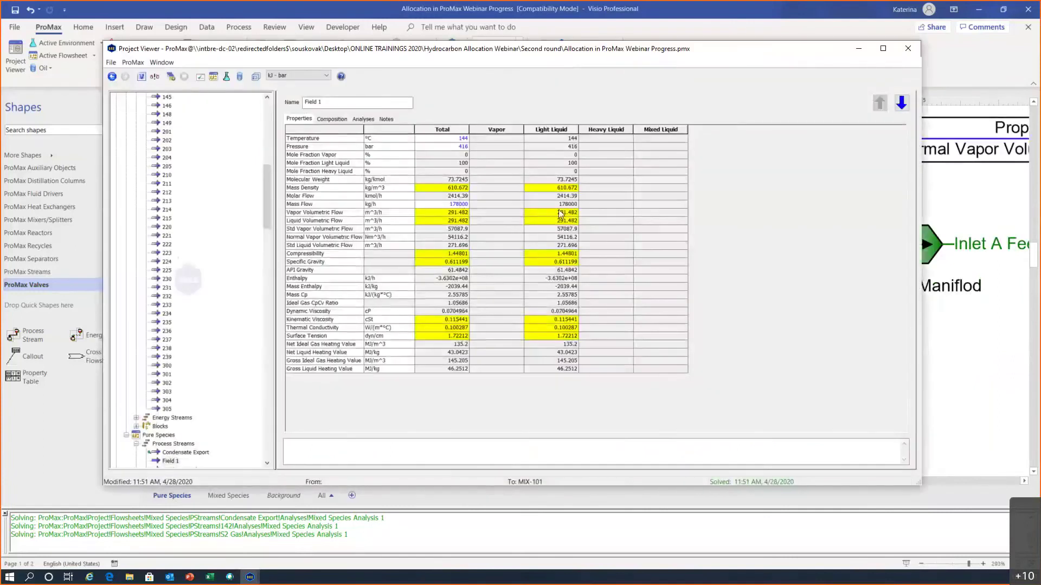
{"action": "mouse_move", "coordinate": [560, 213]}
{"action": "type", "text": "100000"}
{"action": "key", "text": "Return"}
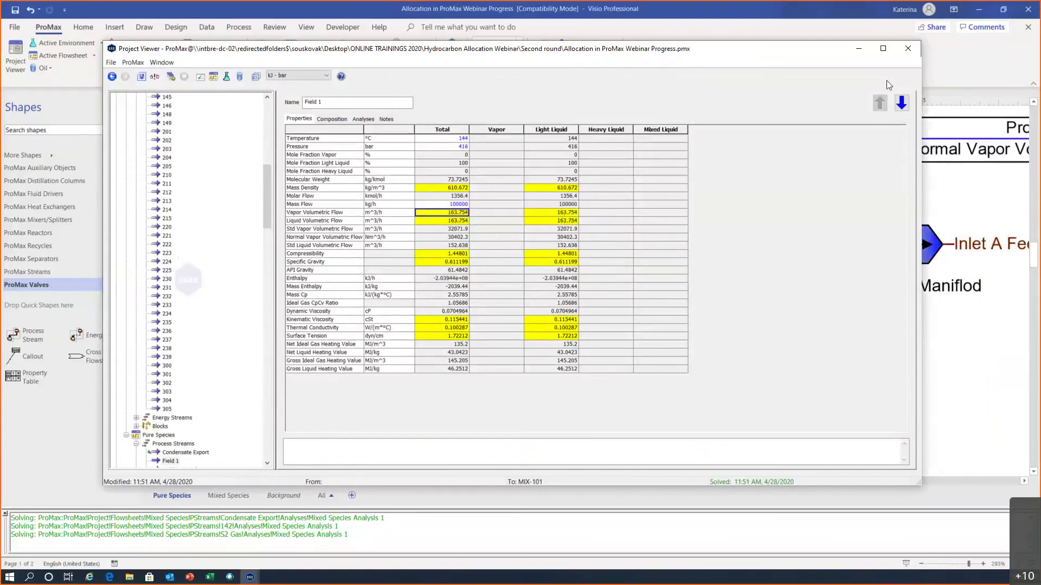
{"action": "left_click", "coordinate": [908, 48]}
Set the pressure of the Pure Species S3 Gas stream leaving Stage 3 Sep to 2 bar and close its details.
{"action": "left_click", "coordinate": [499, 482]}
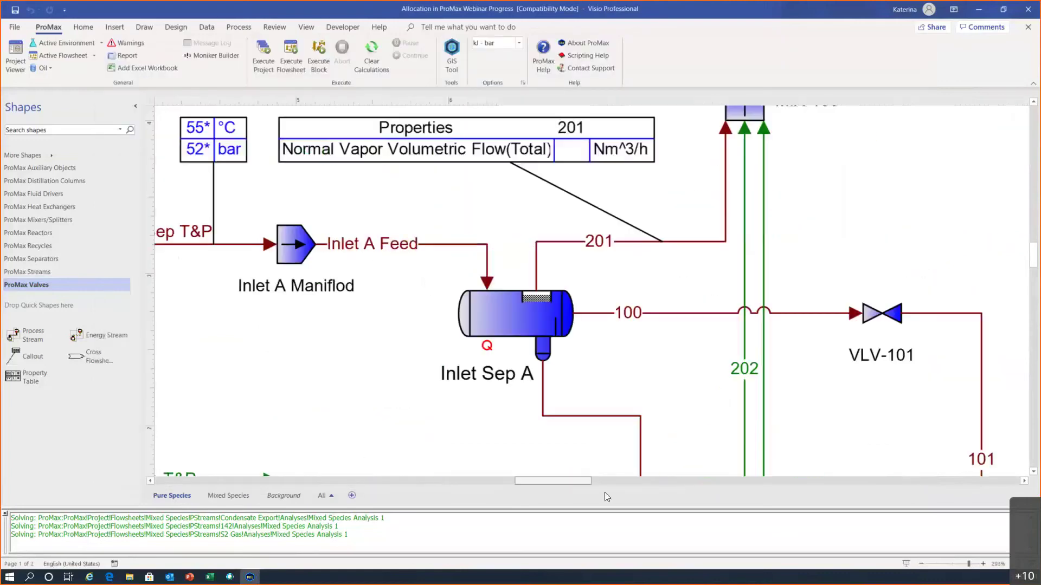
{"action": "left_click", "coordinate": [604, 482]}
{"action": "scroll", "coordinate": [735, 382], "scroll_direction": "down", "scroll_amount": 5}
{"action": "scroll", "coordinate": [691, 487], "scroll_direction": "up", "scroll_amount": 2}
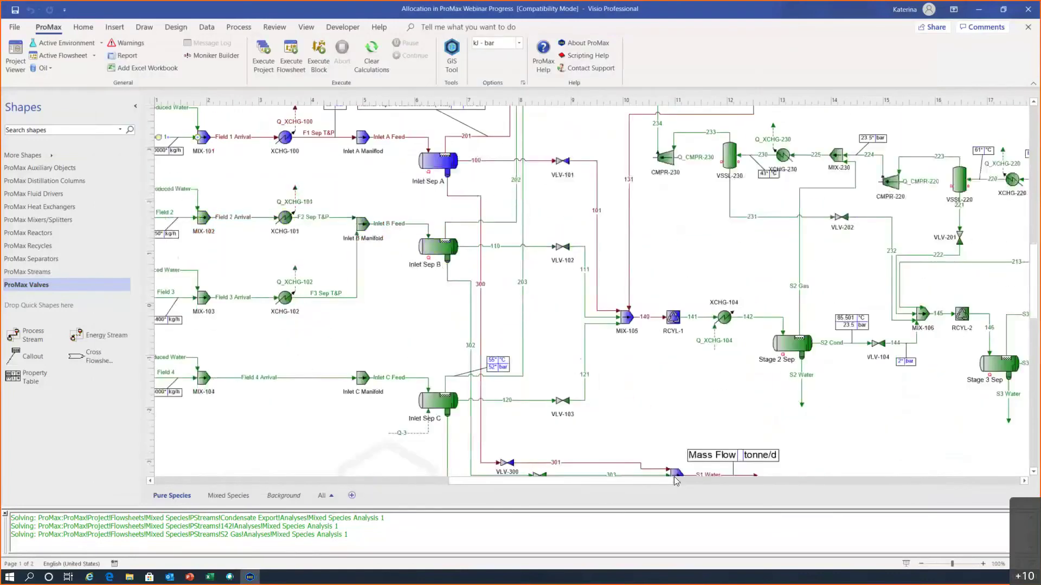
{"action": "left_click", "coordinate": [691, 483]}
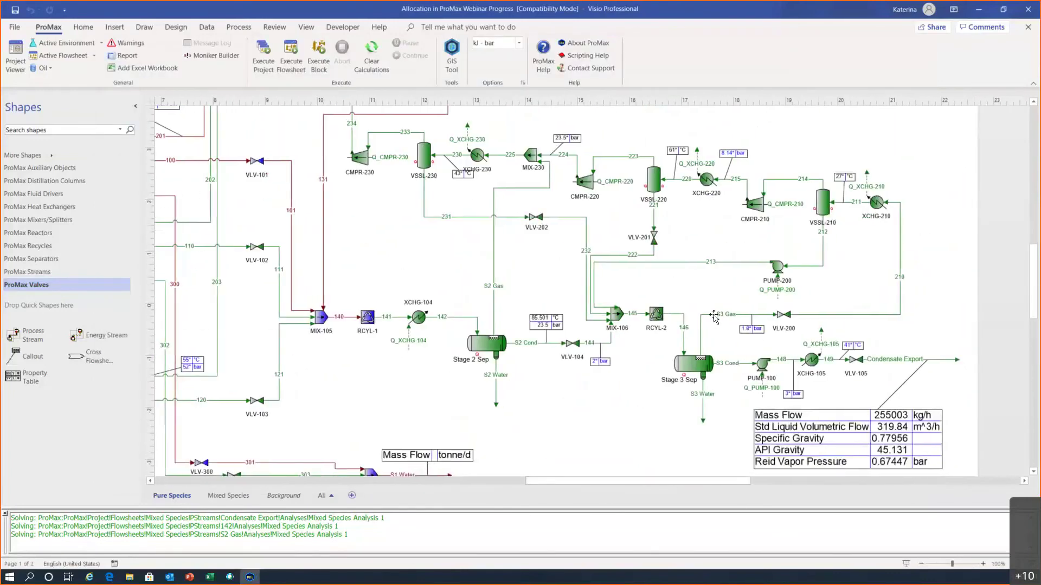
{"action": "double_click", "coordinate": [715, 317]}
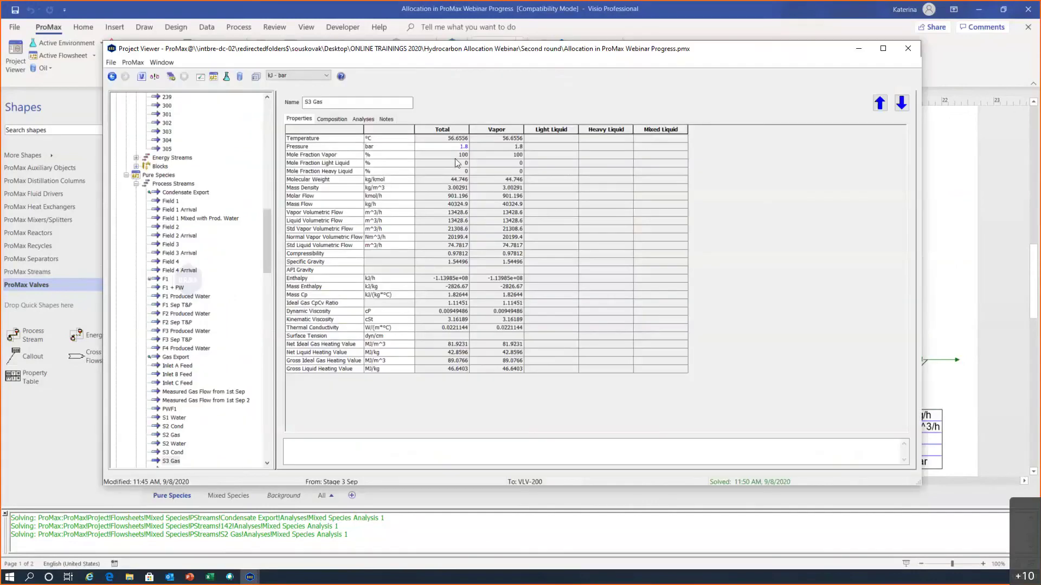
{"action": "left_click", "coordinate": [451, 146]}
{"action": "type", "text": "2"}
{"action": "key", "text": "Return"}
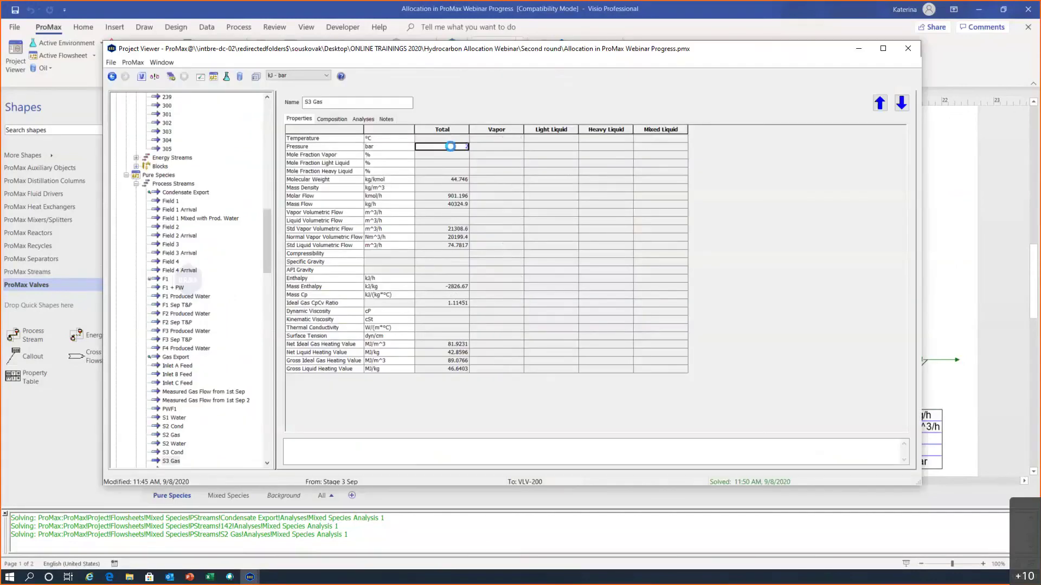
{"action": "left_click", "coordinate": [908, 48]}
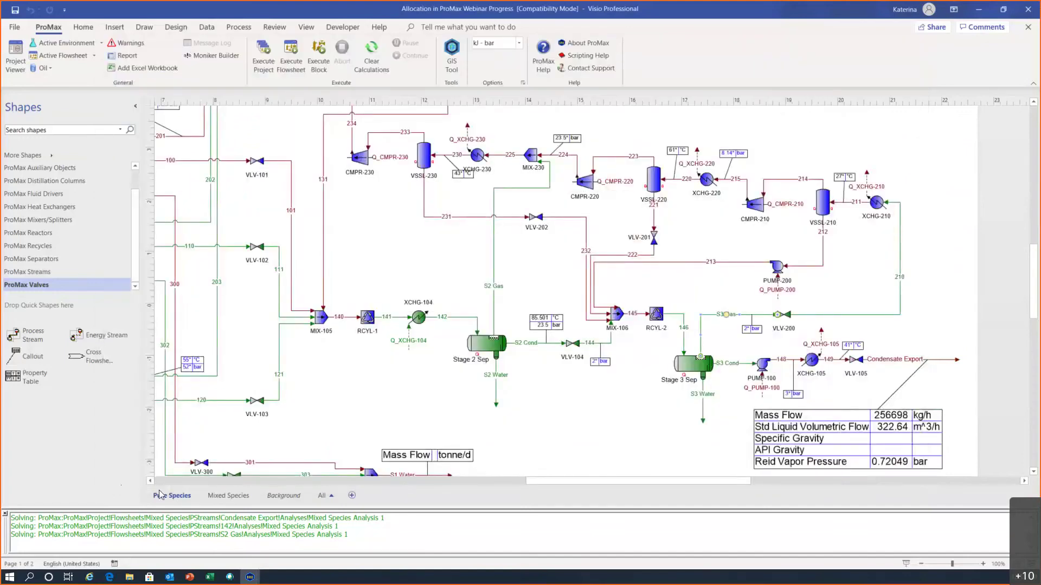
Solve the Pure Species flowsheet with the changed inputs.
{"action": "scroll", "coordinate": [640, 330], "scroll_direction": "down", "scroll_amount": 2}
{"action": "scroll", "coordinate": [596, 314], "scroll_direction": "left", "scroll_amount": 3}
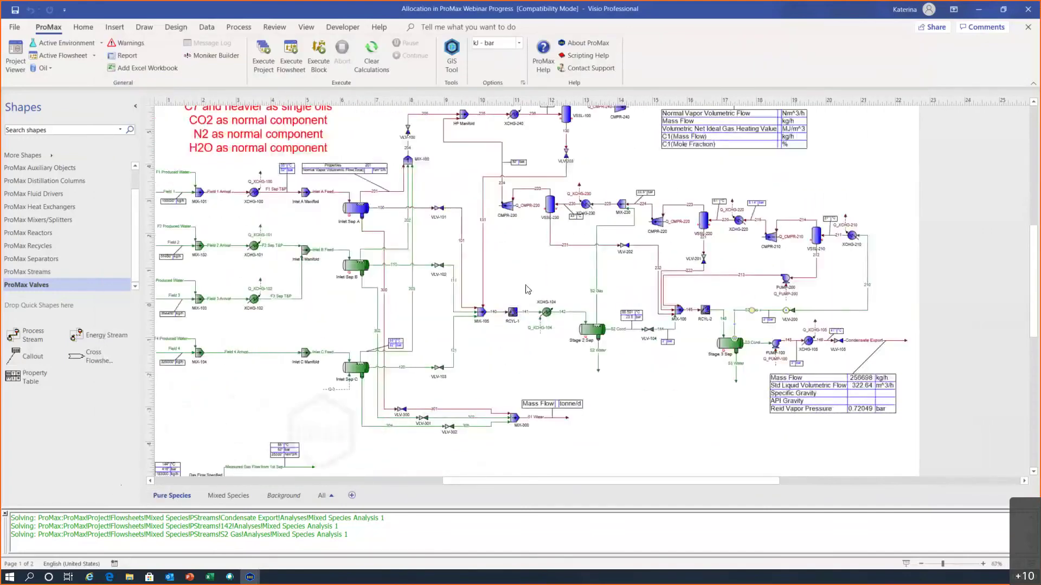
{"action": "scroll", "coordinate": [527, 289], "scroll_direction": "down", "scroll_amount": 1}
{"action": "left_click", "coordinate": [291, 55]}
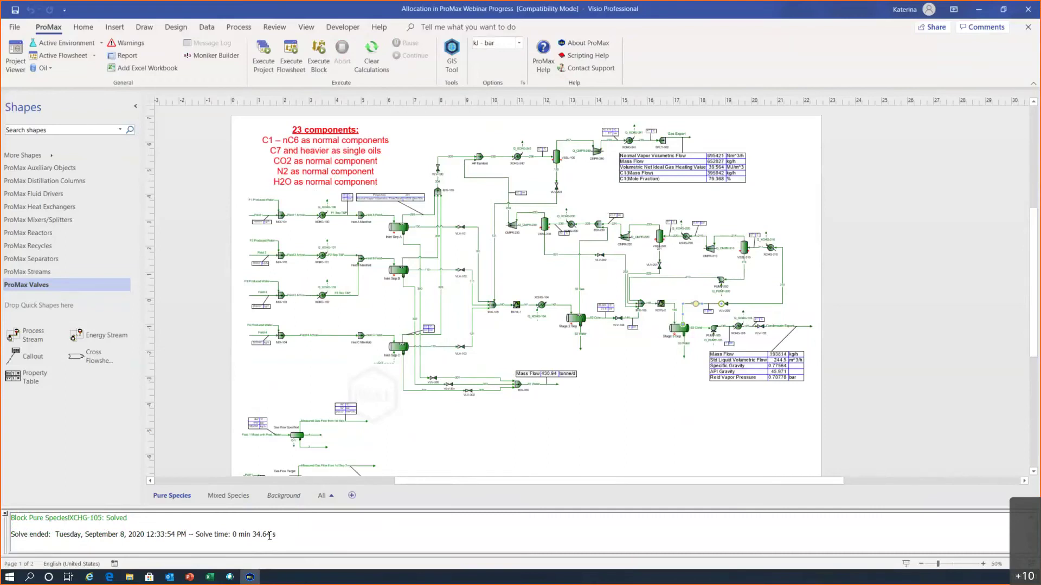
In the Mixed Species flowsheet, set the Field 1 stream's mass flow to 100000 kg/h and close its details.
{"action": "left_click", "coordinate": [234, 497]}
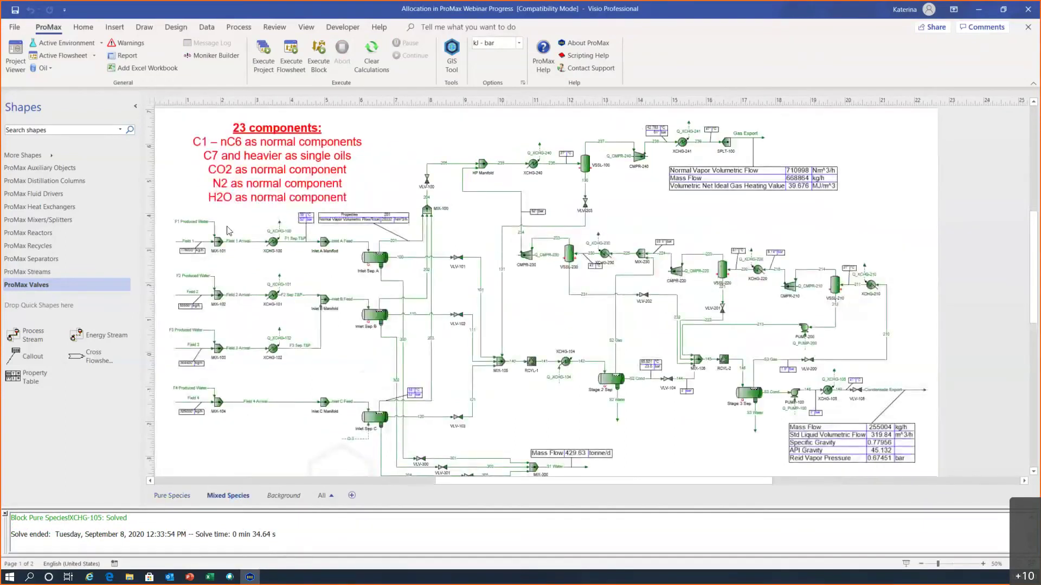
{"action": "scroll", "coordinate": [229, 231], "scroll_direction": "up", "scroll_amount": 5}
{"action": "double_click", "coordinate": [234, 289]}
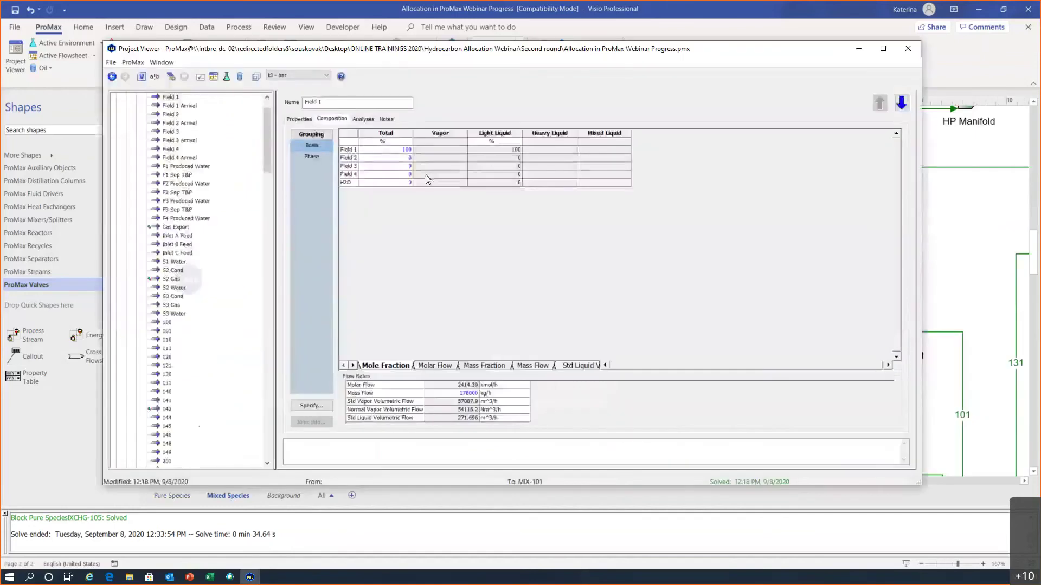
{"action": "left_click", "coordinate": [299, 119]}
{"action": "left_click", "coordinate": [450, 204]}
{"action": "type", "text": "100000"}
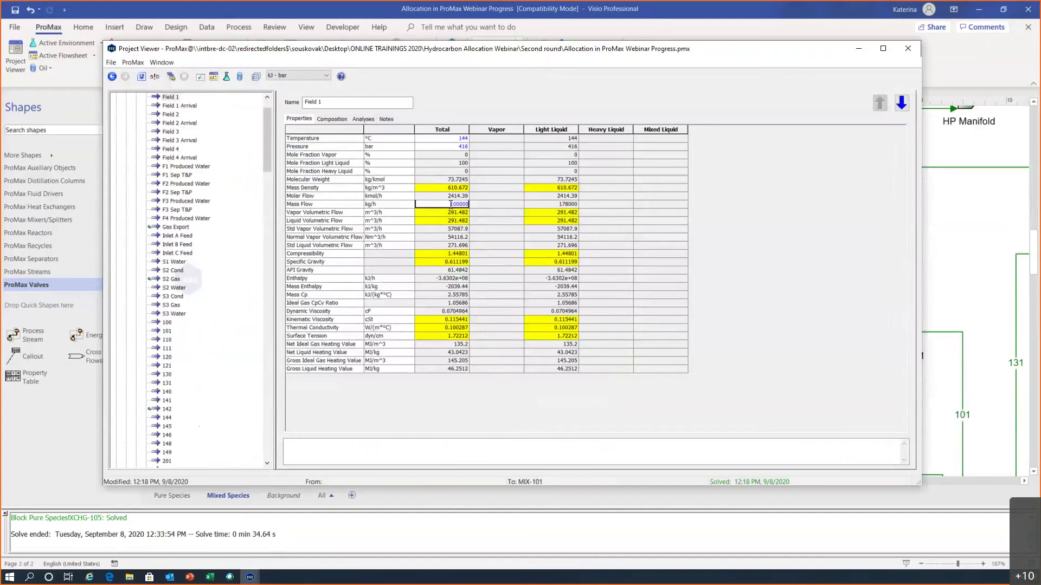
{"action": "key", "text": "Return"}
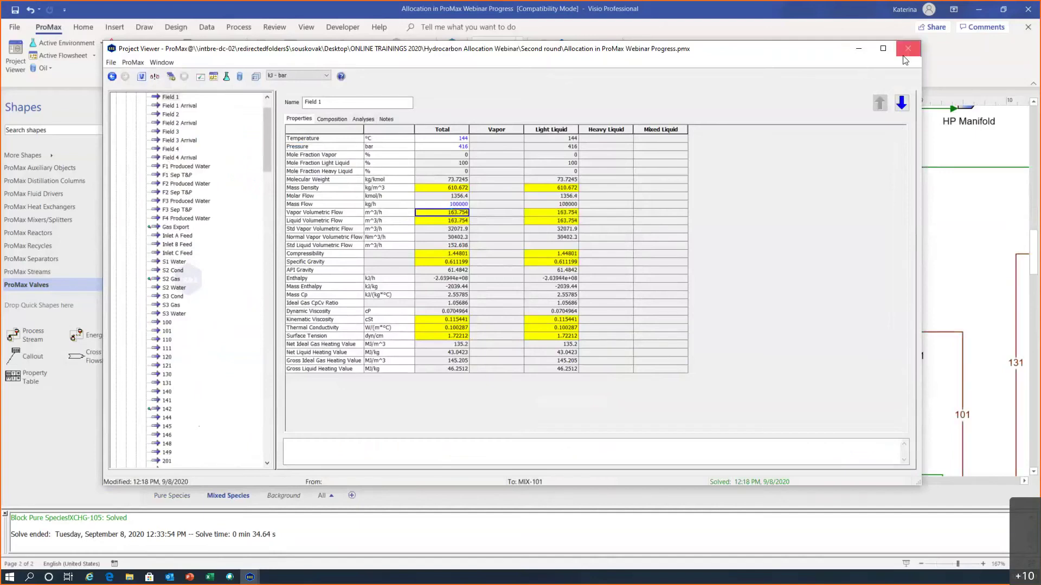
{"action": "left_click", "coordinate": [908, 48]}
Set the pressure of the Mixed Species S3 Gas stream leaving Stage 3 Sep to 2 bar and close its details.
{"action": "scroll", "coordinate": [694, 396], "scroll_direction": "down", "scroll_amount": 5}
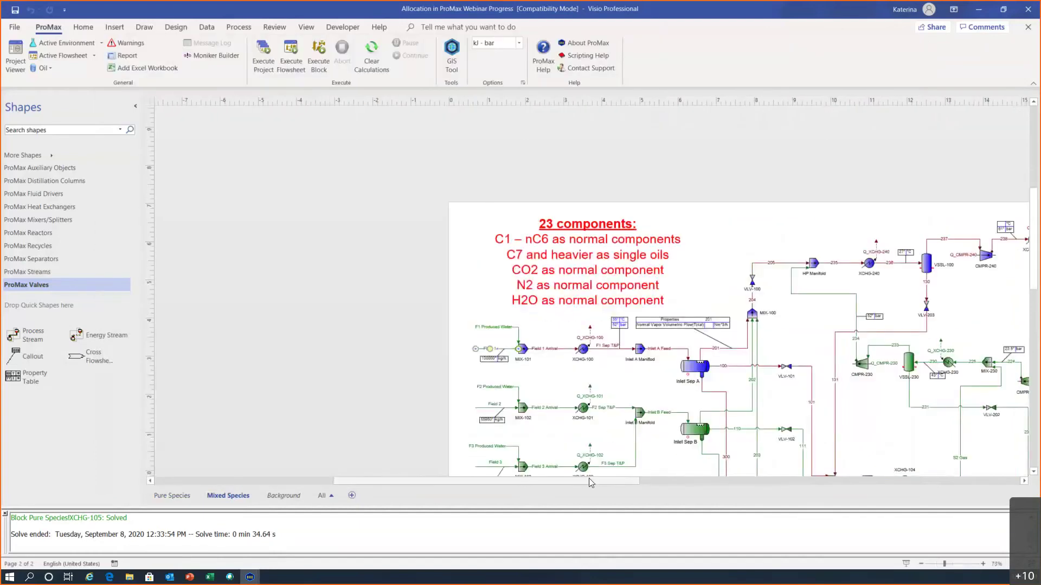
{"action": "scroll", "coordinate": [698, 423], "scroll_direction": "right", "scroll_amount": 5}
{"action": "scroll", "coordinate": [699, 423], "scroll_direction": "down", "scroll_amount": 5}
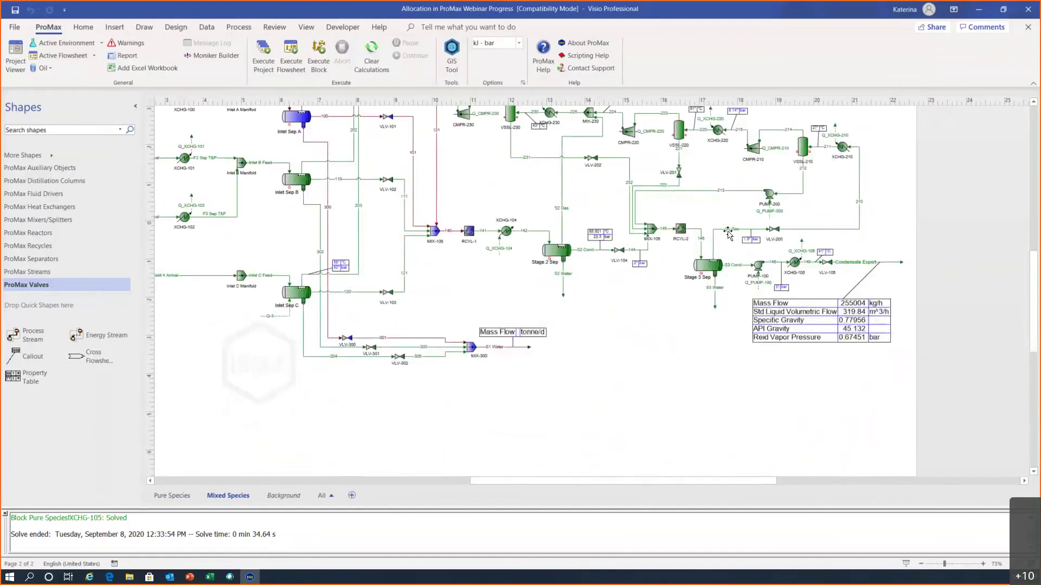
{"action": "double_click", "coordinate": [728, 234]}
{"action": "left_click", "coordinate": [462, 147]}
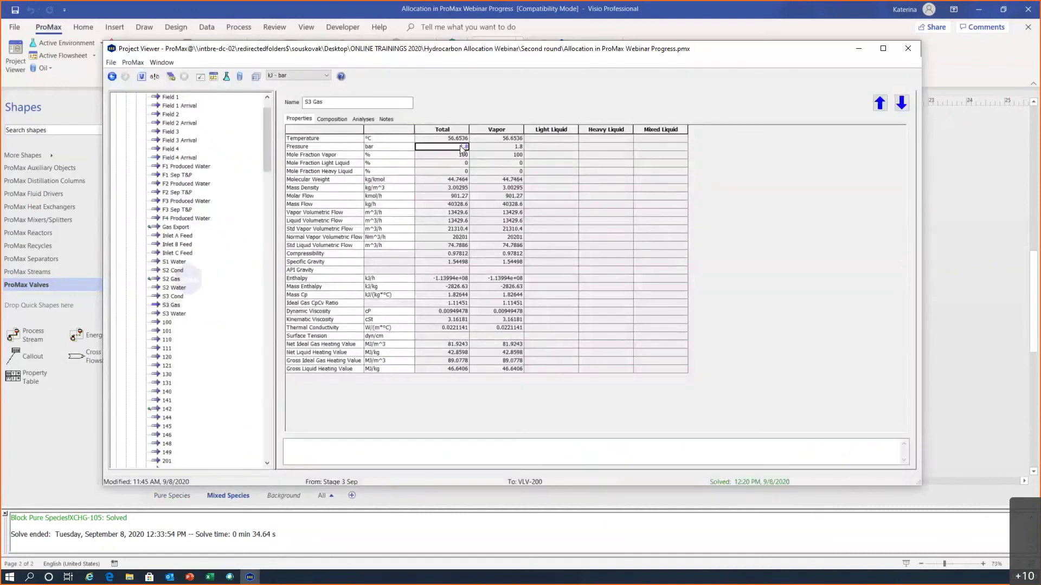
{"action": "type", "text": "2"}
{"action": "key", "text": "Return"}
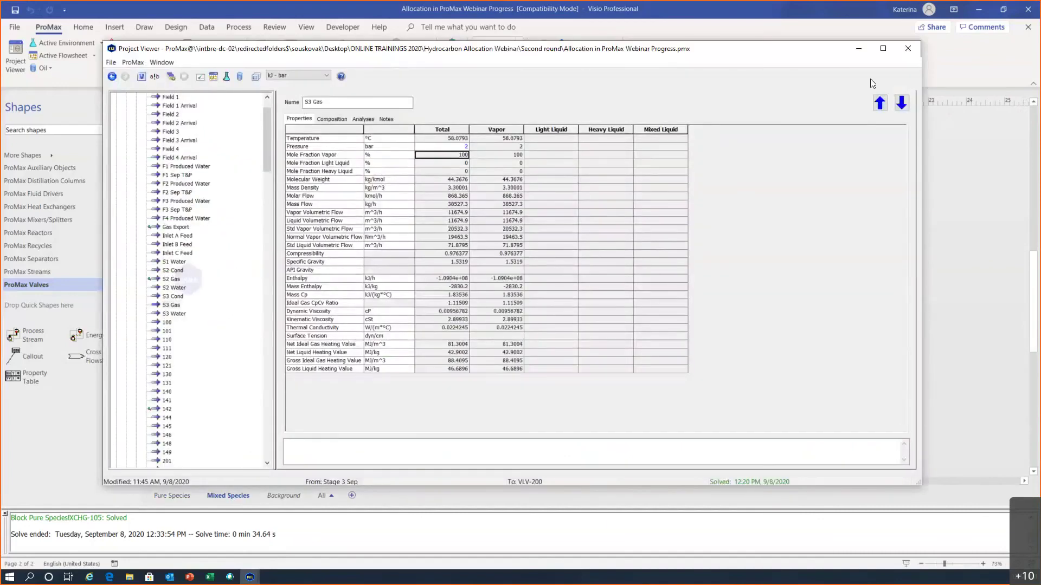
{"action": "left_click", "coordinate": [908, 48]}
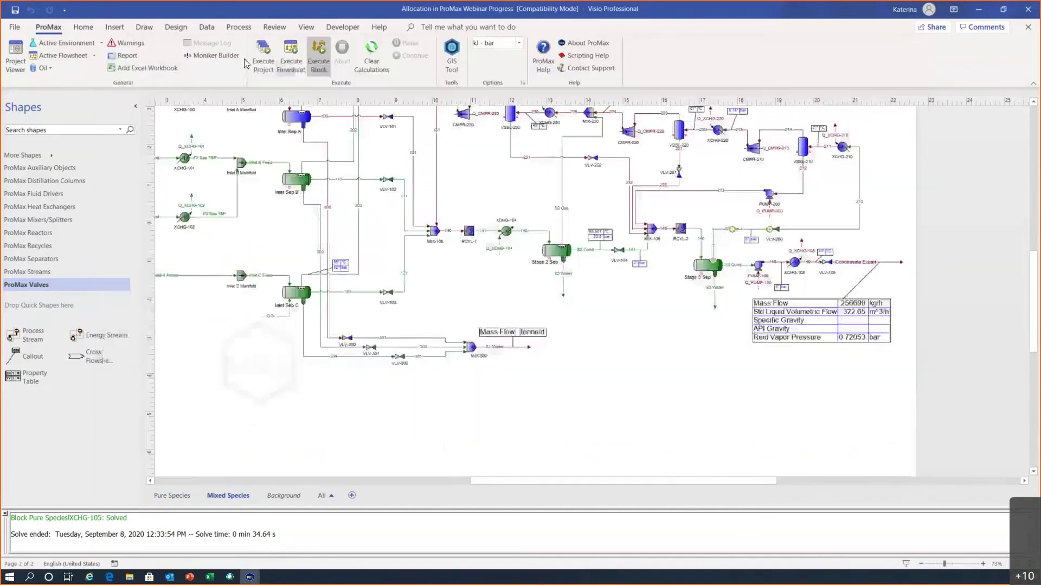
Solve the Mixed Species flowsheet and review the updated gas and condensate export properties.
{"action": "left_click", "coordinate": [291, 60]}
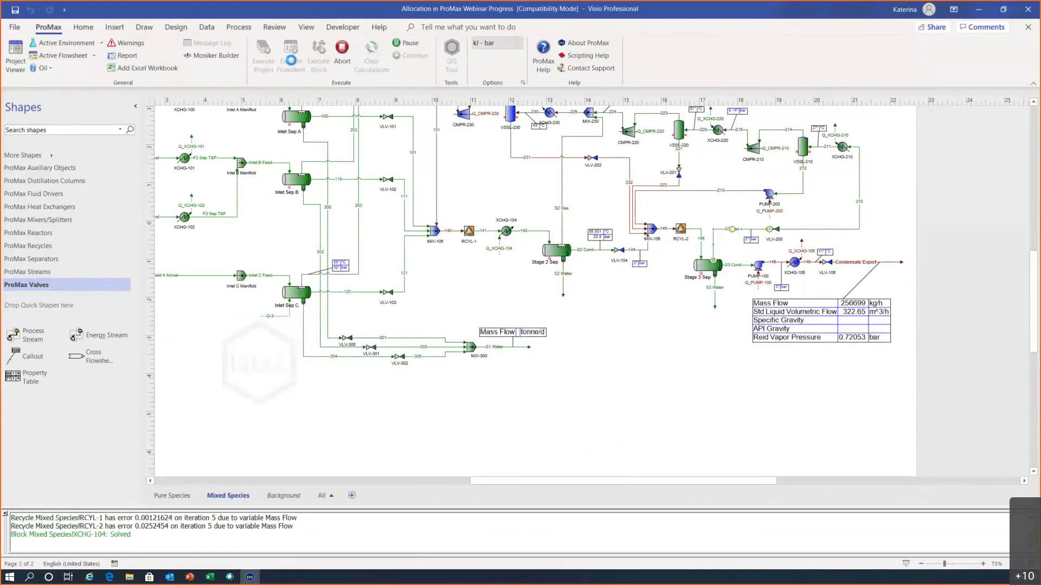
{"action": "scroll", "coordinate": [483, 281], "scroll_direction": "up", "scroll_amount": 3}
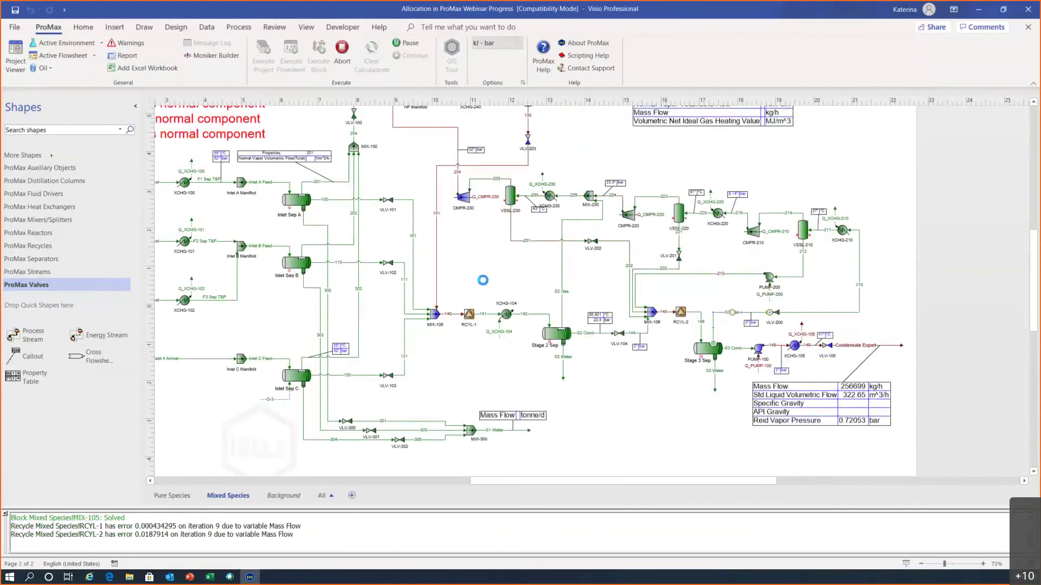
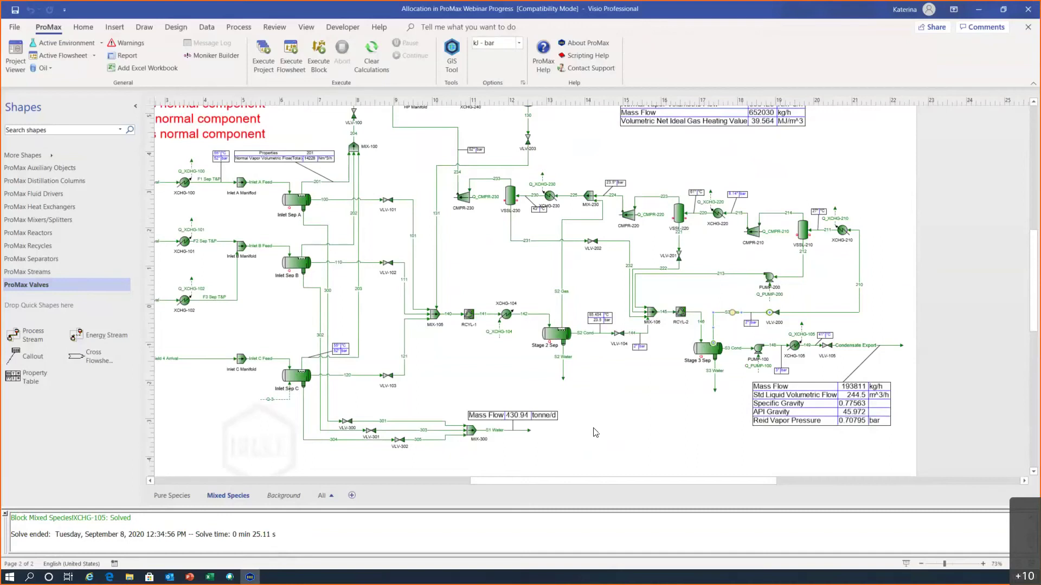
{"action": "left_click_drag", "start_coordinate": [588, 483], "coordinate": [552, 483]}
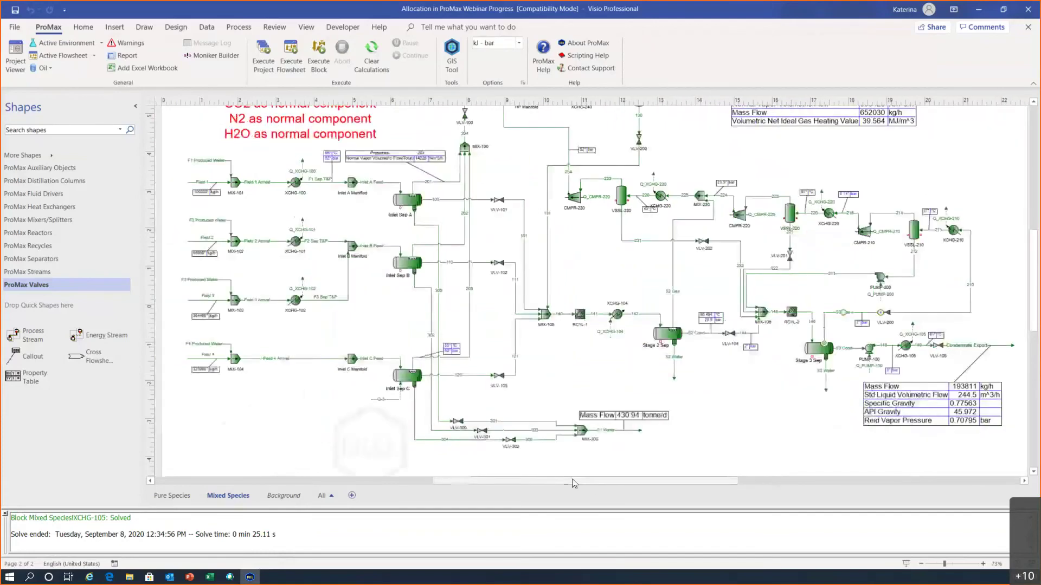
{"action": "scroll", "coordinate": [460, 204], "scroll_direction": "up", "scroll_amount": 1}
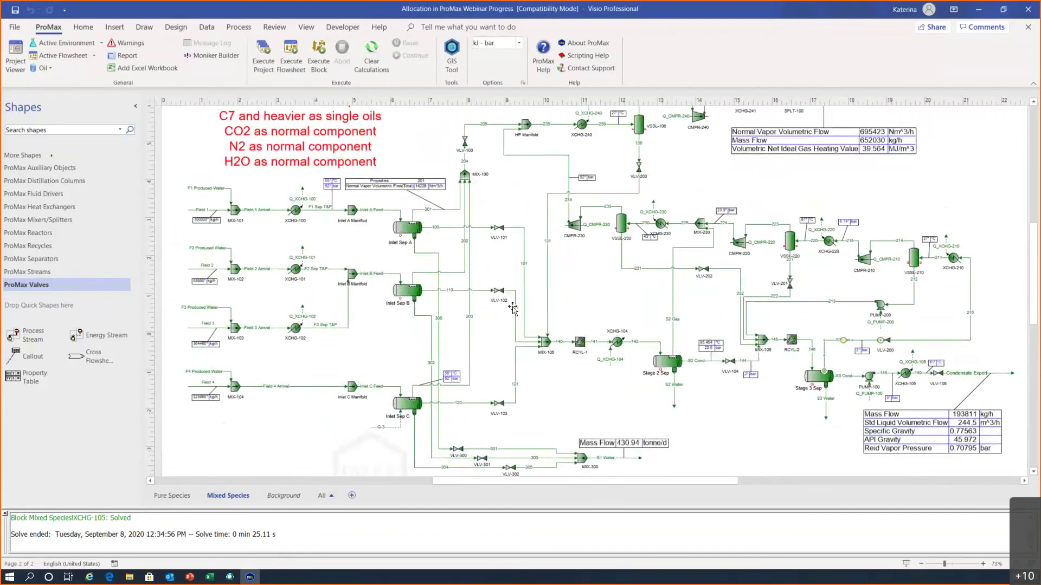
Add an Excel workbook to the project and maximize its window.
{"action": "left_click", "coordinate": [146, 68]}
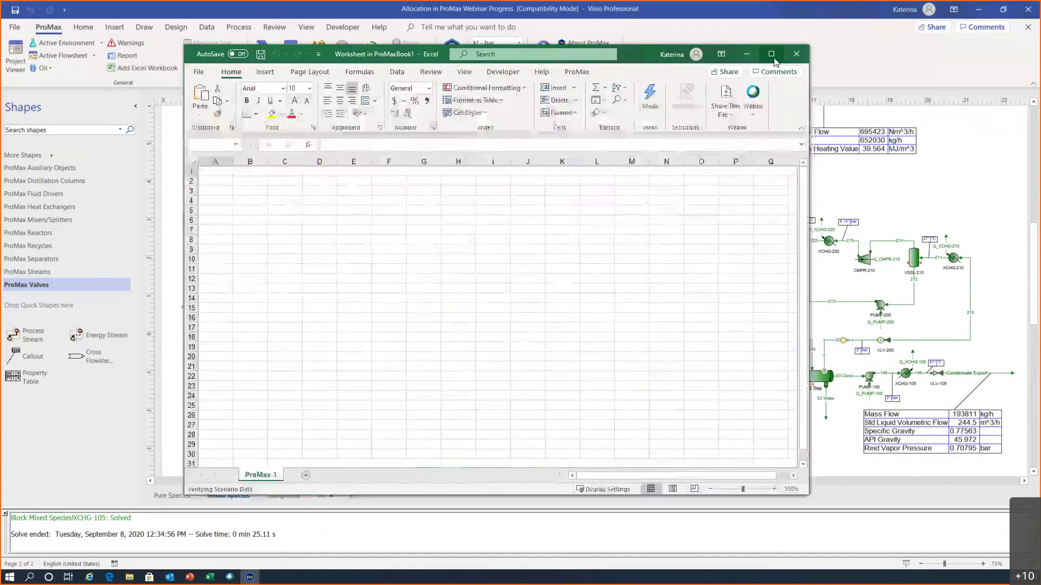
{"action": "left_click", "coordinate": [771, 55]}
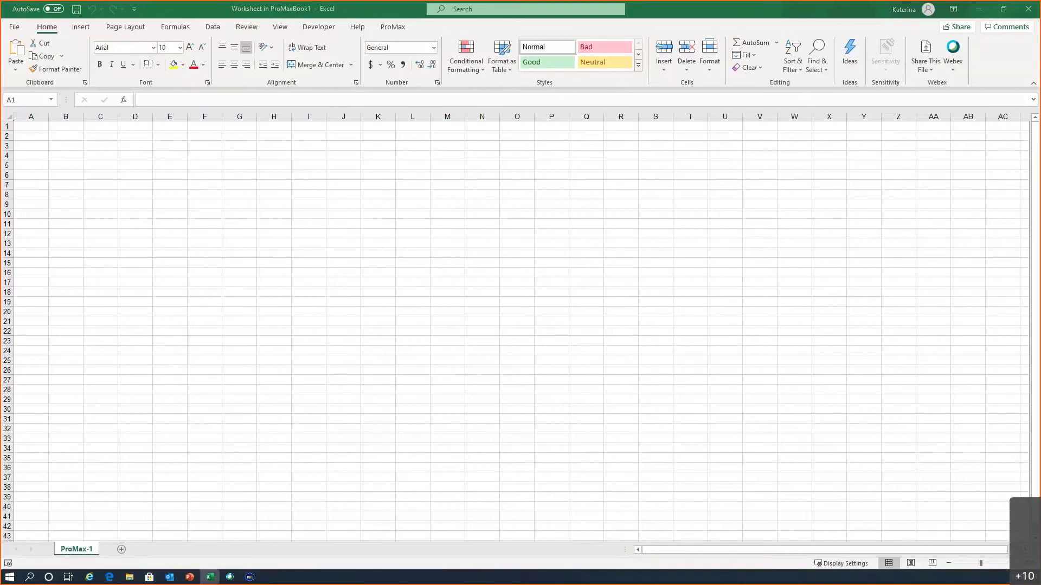
Paste the run table into the worksheet at A1 and widen the Stage 3 Sep Pressure and Gas Knock Out Temperature columns to fit their headings.
{"action": "left_click", "coordinate": [42, 126]}
{"action": "key", "text": "ctrl+v"}
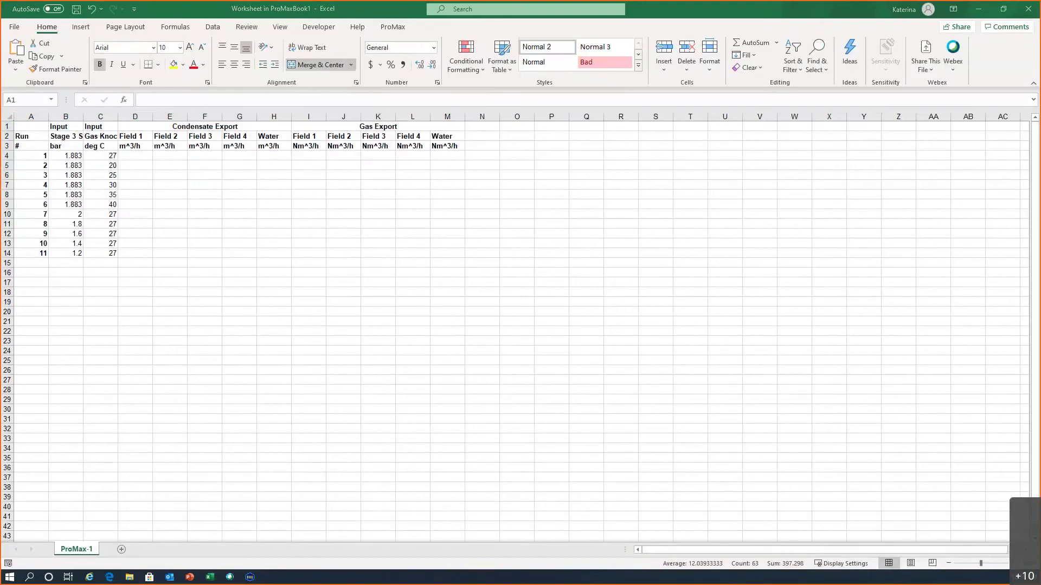
{"action": "left_click", "coordinate": [157, 293]}
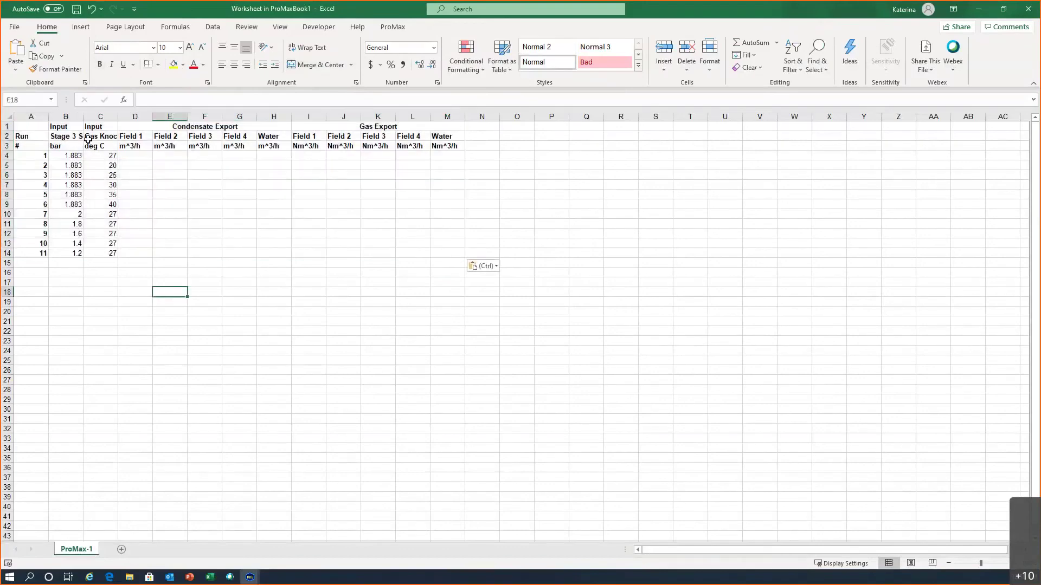
{"action": "left_click_drag", "start_coordinate": [82, 117], "coordinate": [144, 117]}
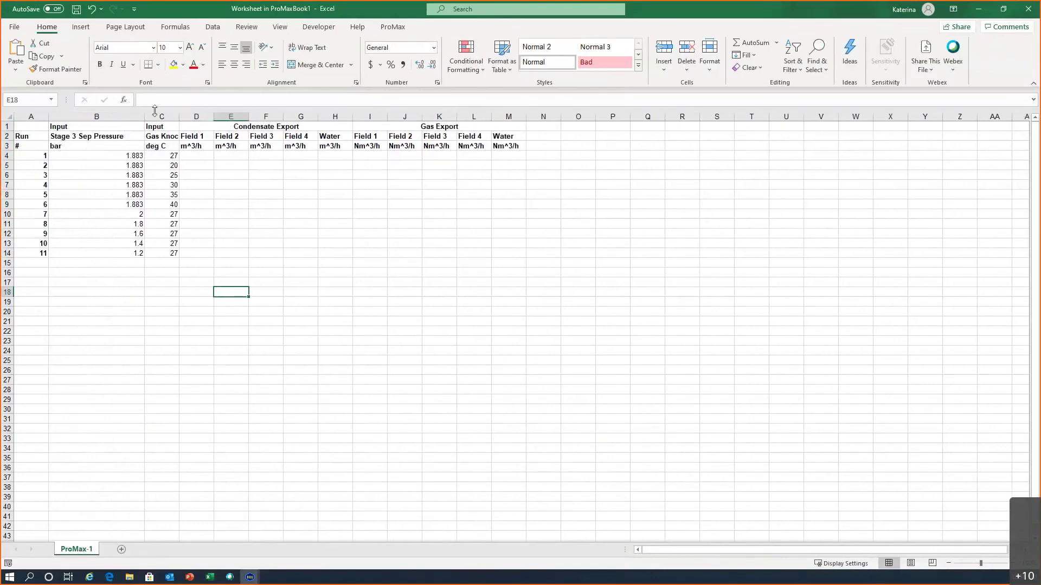
{"action": "double_click", "coordinate": [178, 118]}
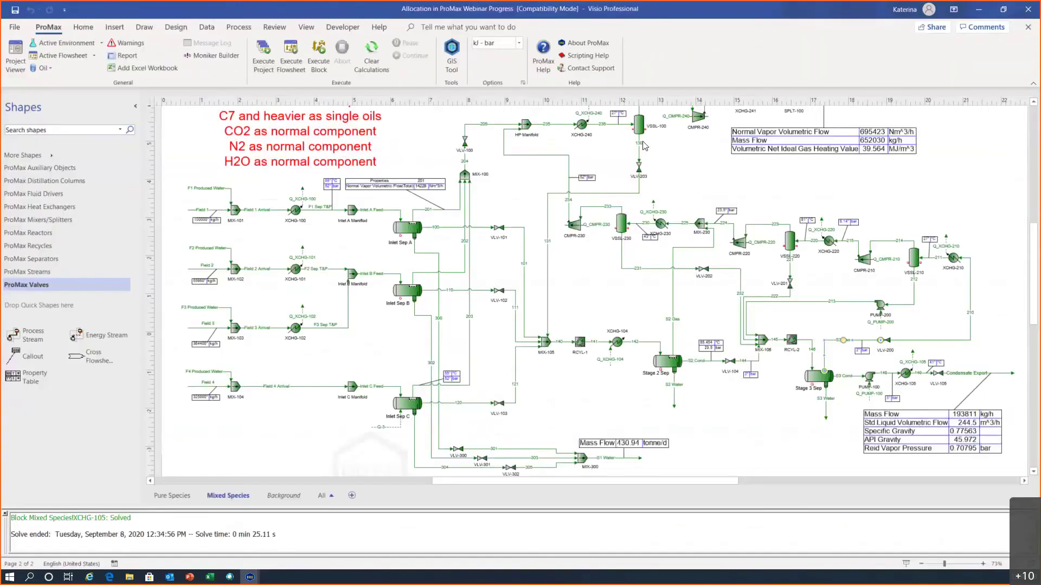
{"action": "scroll", "coordinate": [641, 196], "scroll_direction": "up", "scroll_amount": 2}
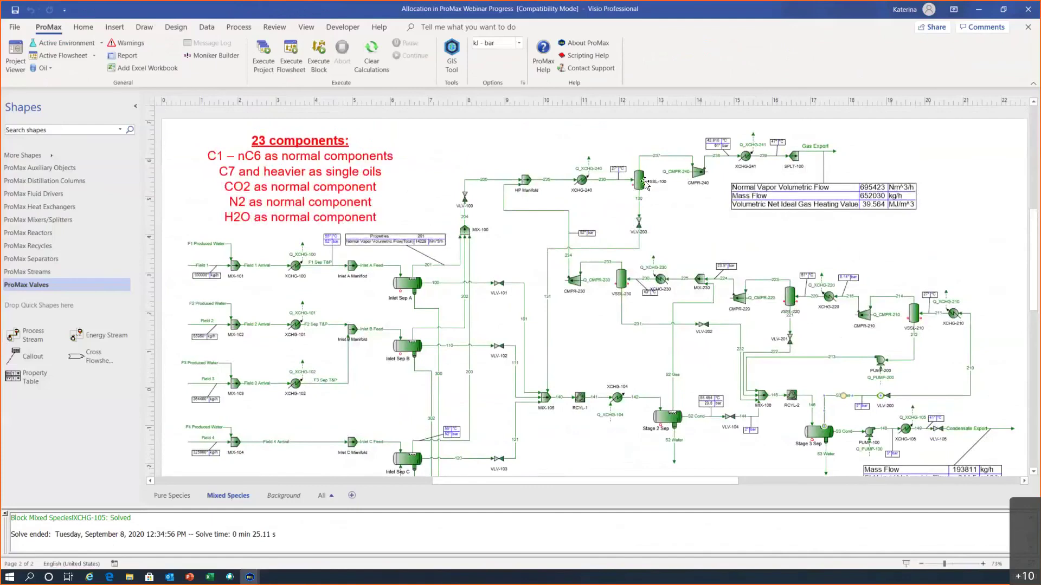
{"action": "left_click", "coordinate": [979, 11]}
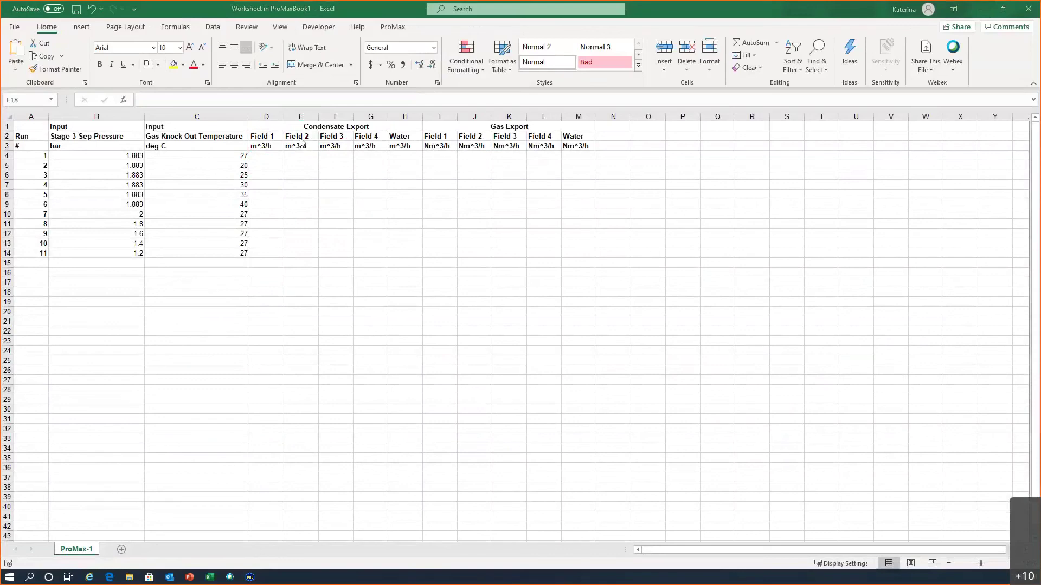
Open the ProMax Scenario Tool, widen its window and name the scenario Allocation.
{"action": "left_click", "coordinate": [402, 28]}
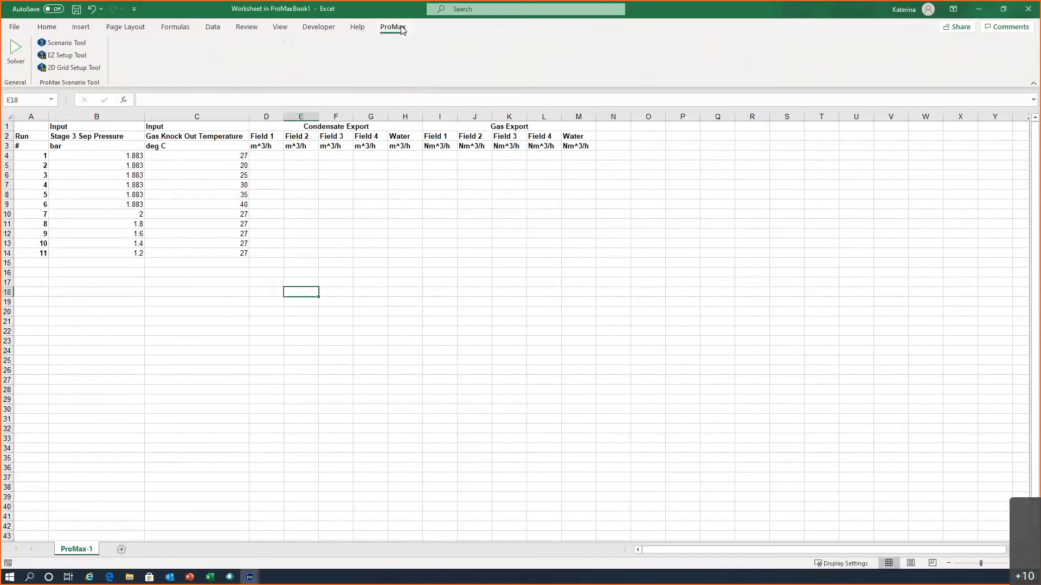
{"action": "left_click", "coordinate": [68, 45]}
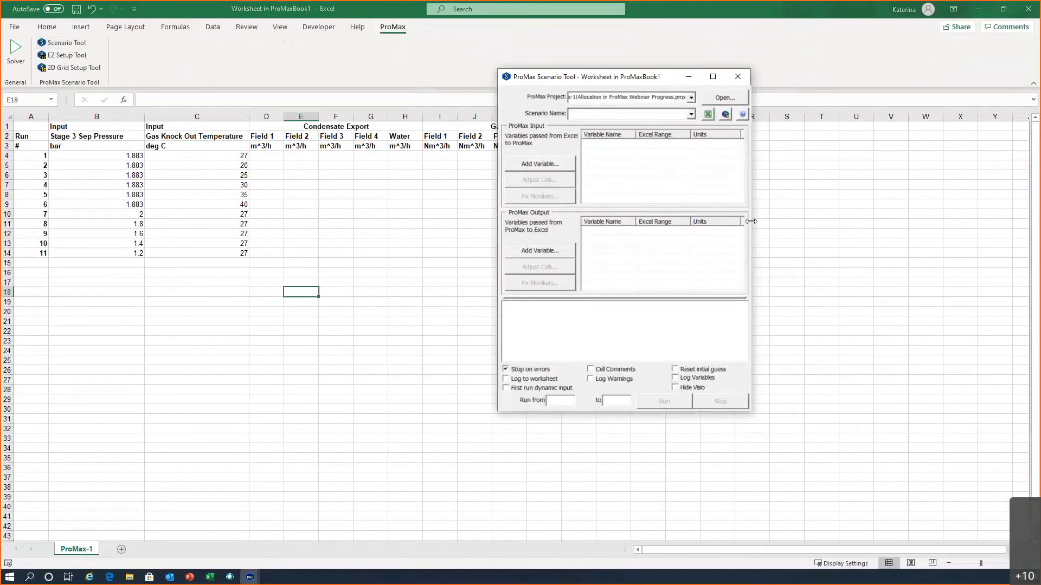
{"action": "left_click_drag", "start_coordinate": [750, 221], "coordinate": [850, 221]}
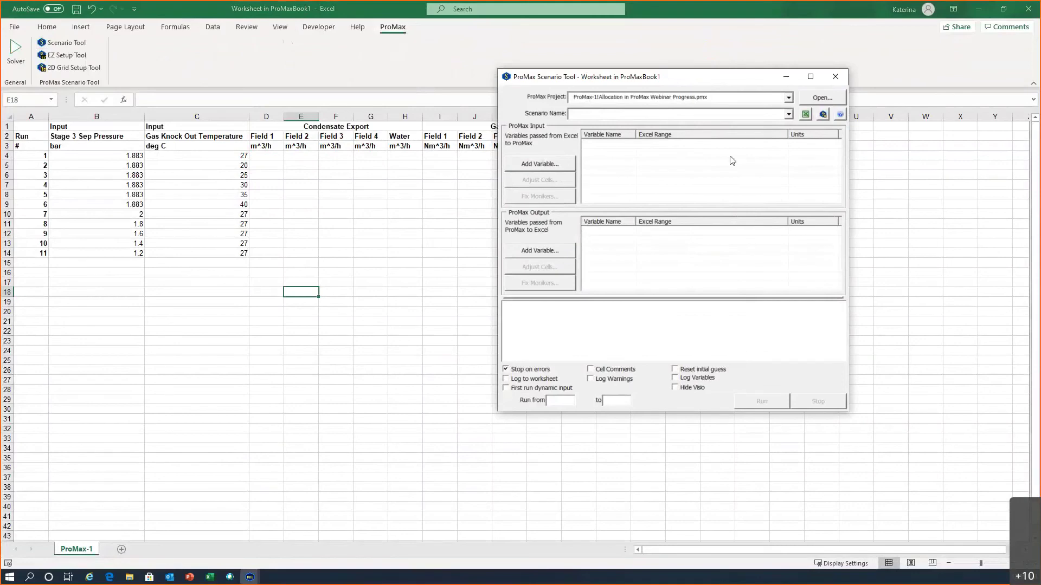
{"action": "type", "text": "Allocation"}
Add a ProMax input variable named Stage 3 P to the scenario.
{"action": "left_click", "coordinate": [542, 166]}
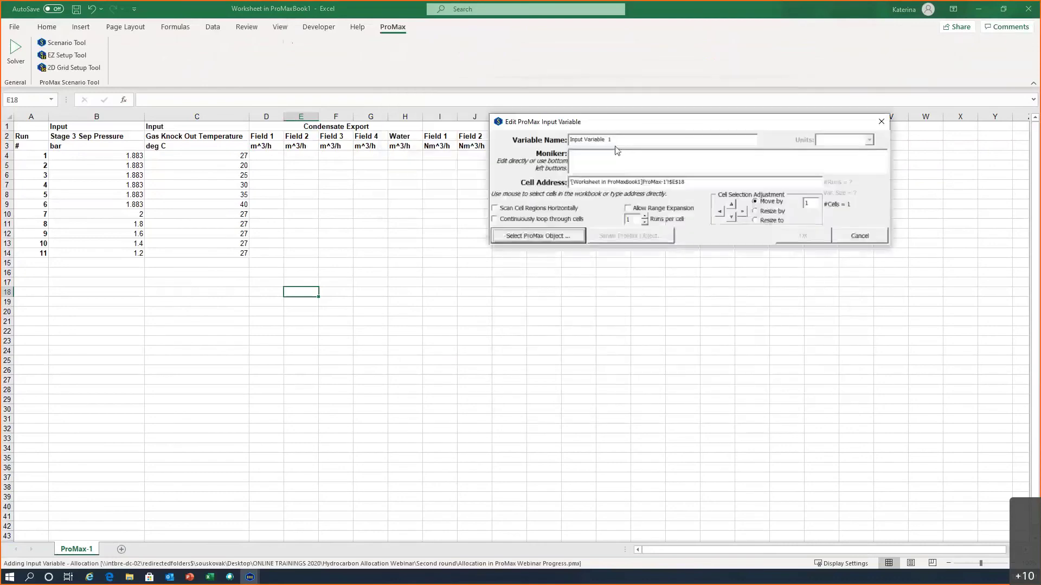
{"action": "key", "text": "Tab"}
{"action": "type", "text": "Stage 3 "}
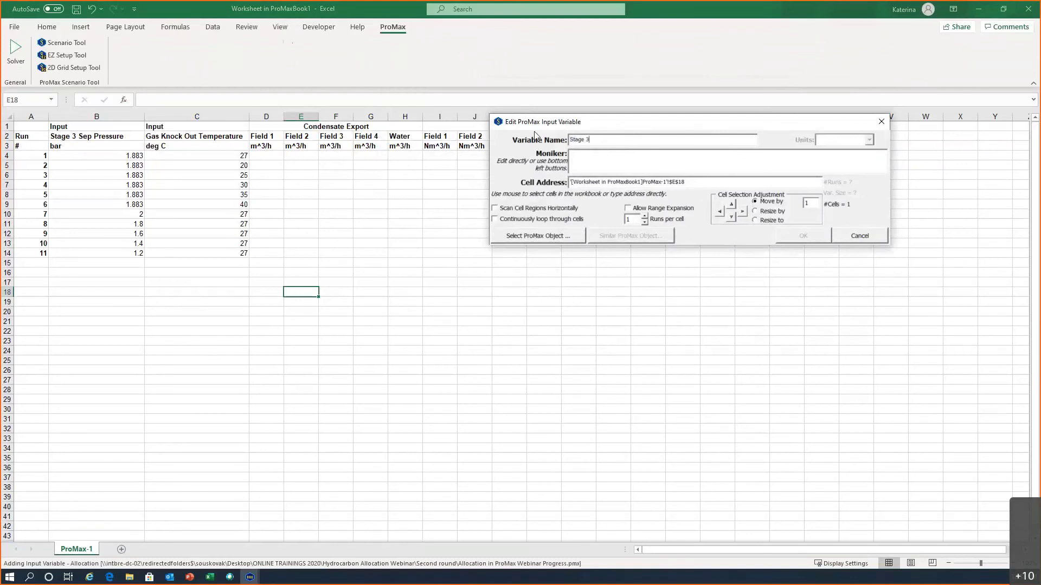
{"action": "type", "text": "P"}
{"action": "left_click", "coordinate": [595, 166]}
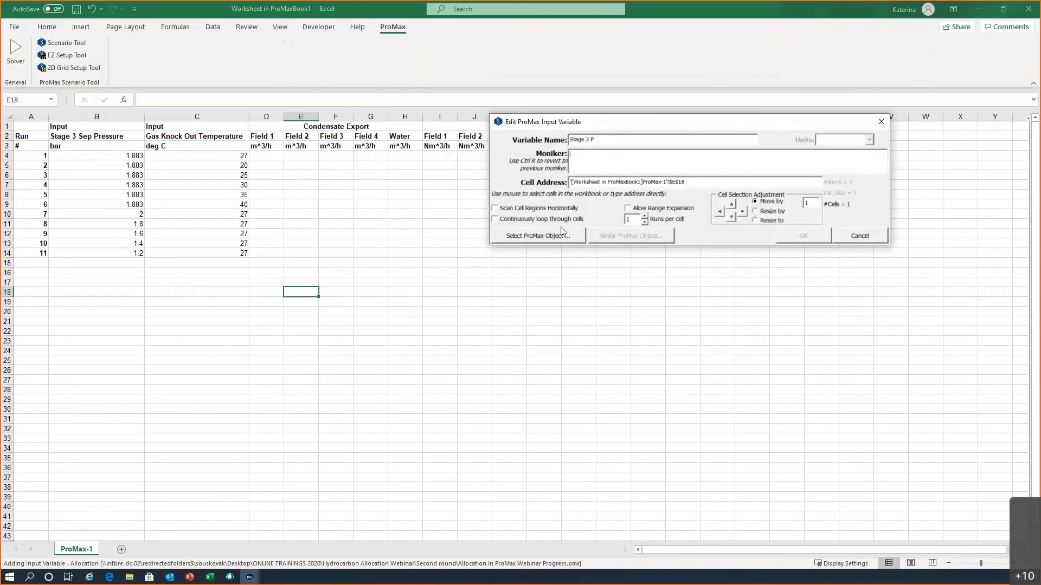
Link Stage 3 P to the total-phase pressure of the Mixed Species S3 Gas stream and assign it cells B4:B14.
{"action": "left_click", "coordinate": [541, 237]}
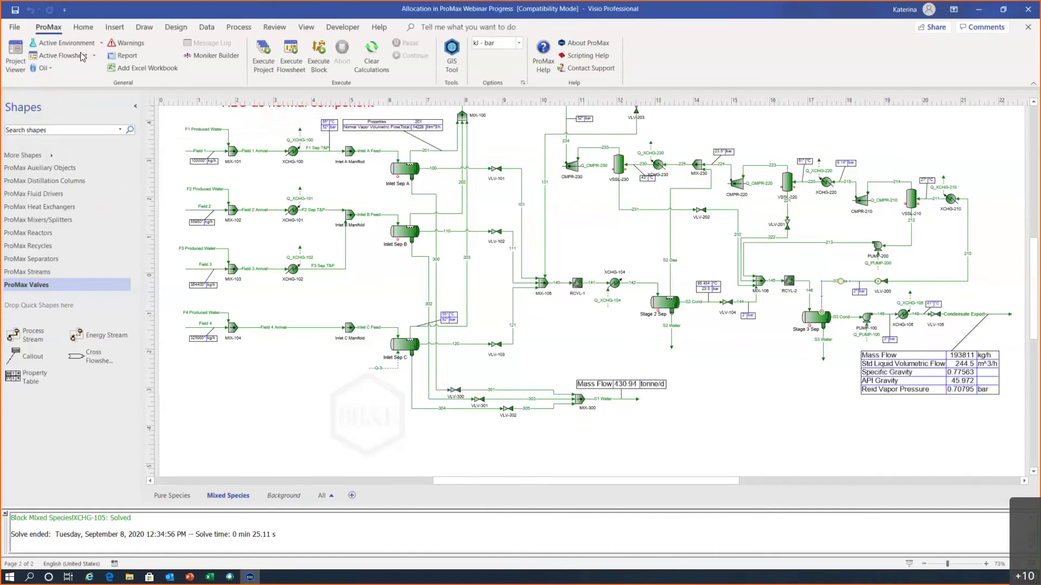
{"action": "scroll", "coordinate": [307, 208], "scroll_direction": "down", "scroll_amount": 2}
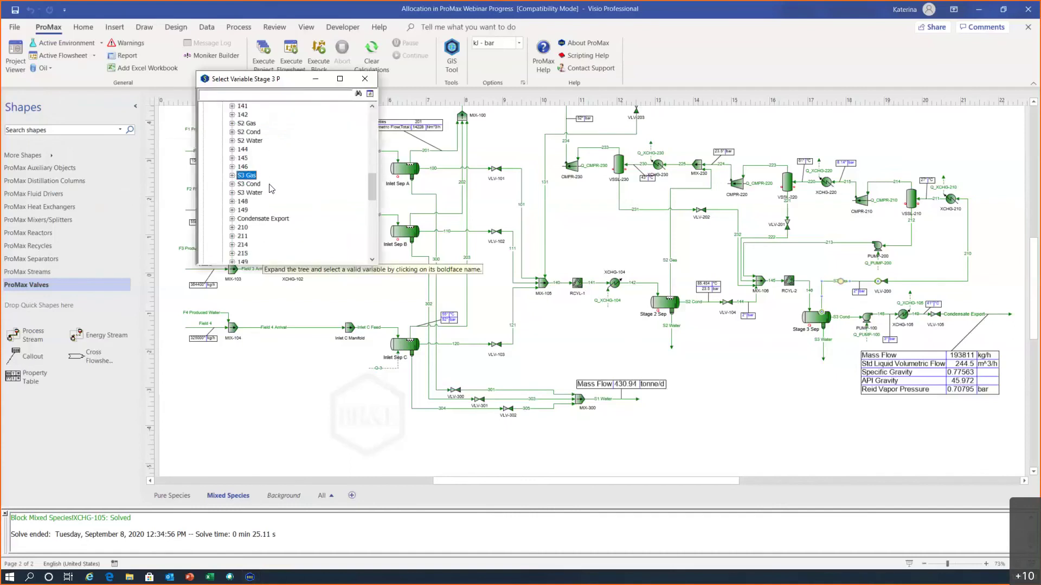
{"action": "left_click", "coordinate": [232, 175]}
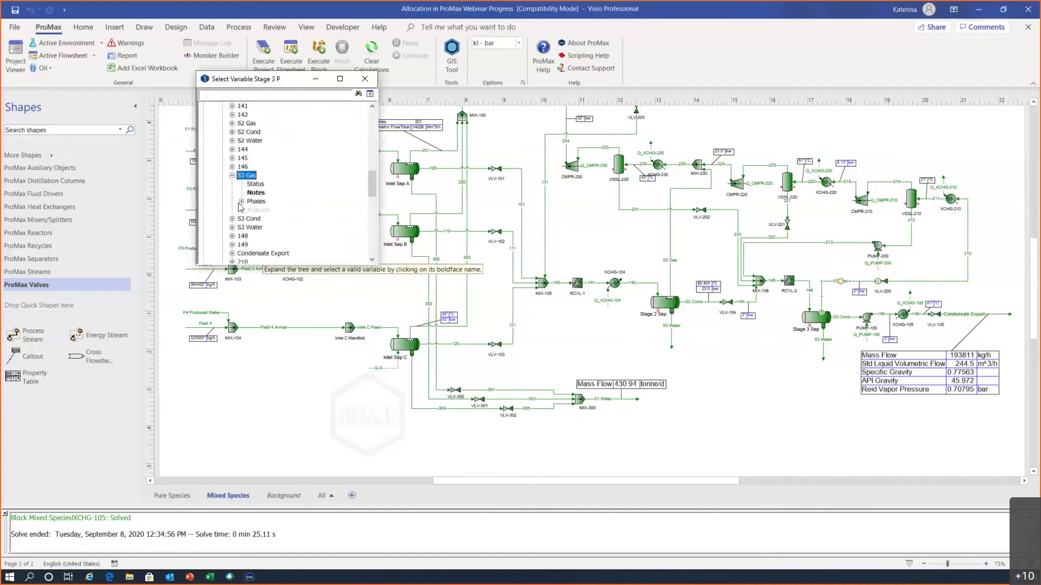
{"action": "left_click", "coordinate": [241, 201]}
{"action": "scroll", "coordinate": [264, 186], "scroll_direction": "down", "scroll_amount": 1}
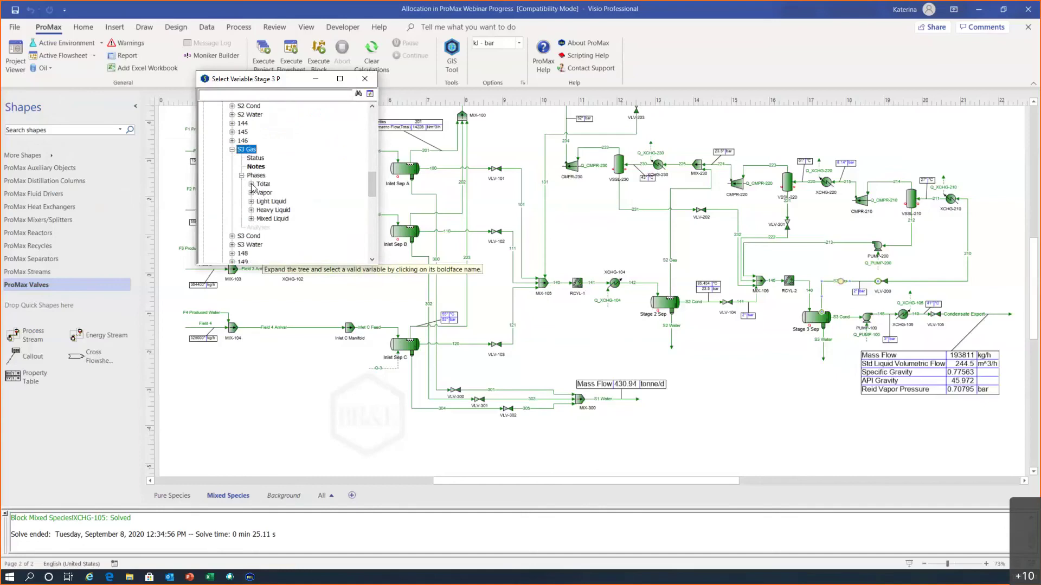
{"action": "left_click", "coordinate": [251, 184]}
{"action": "left_click", "coordinate": [261, 193]}
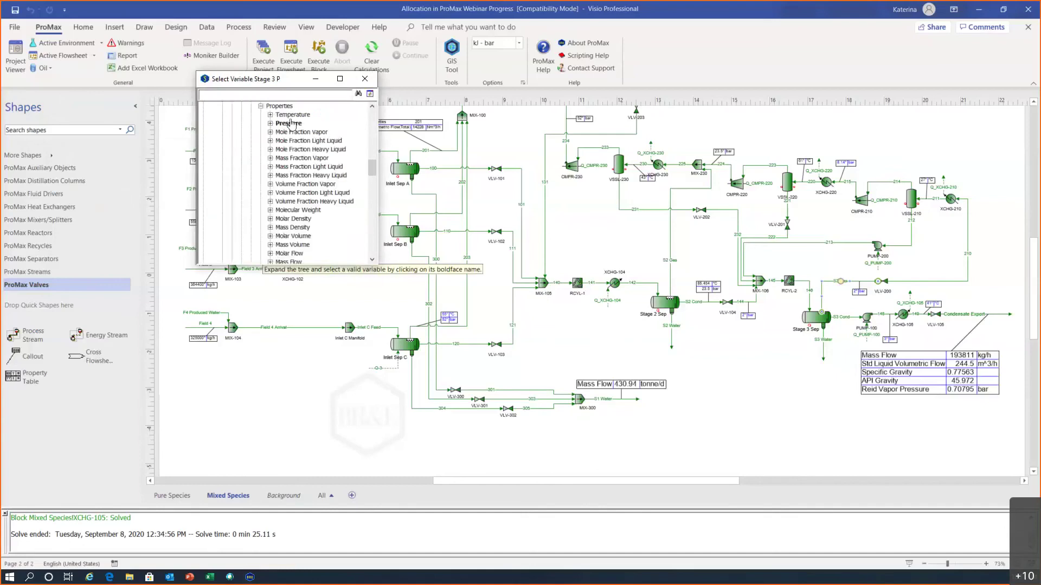
{"action": "key", "text": "alt+Tab"}
{"action": "key", "text": "alt+Tab"}
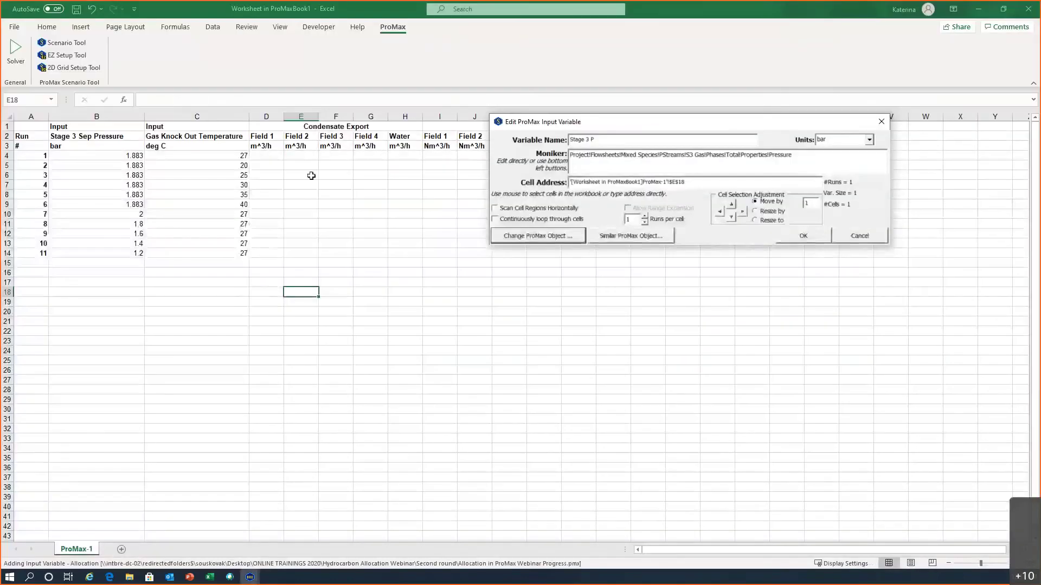
{"action": "left_click_drag", "start_coordinate": [97, 155], "coordinate": [88, 253]}
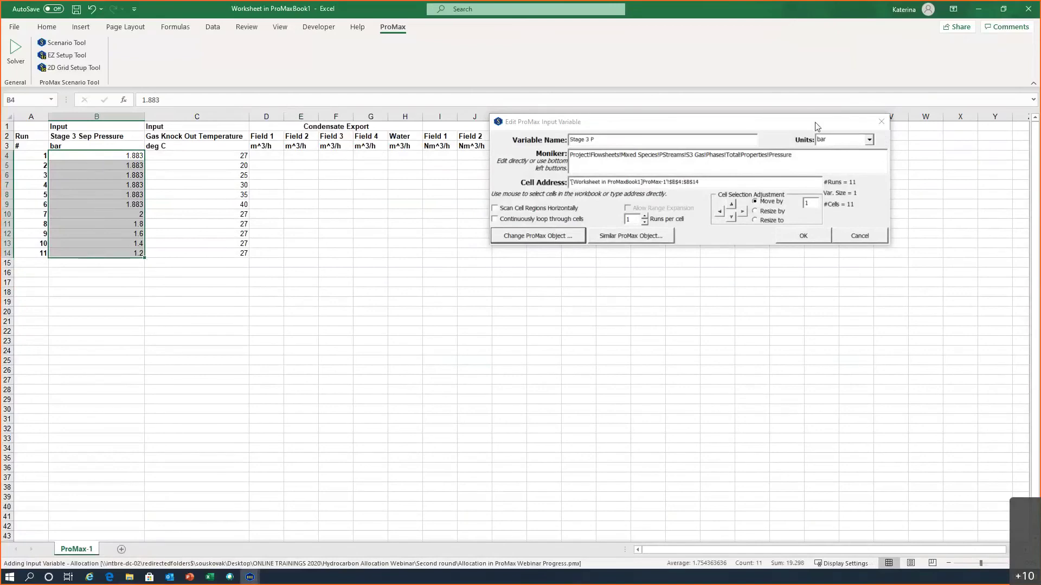
{"action": "left_click", "coordinate": [802, 237]}
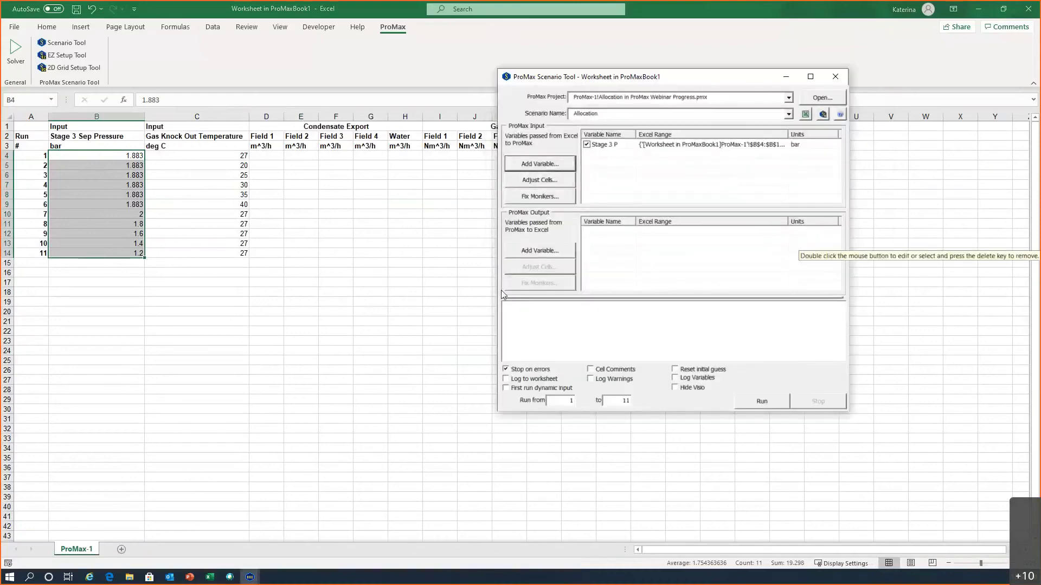
Add a second ProMax input variable named Gas Knock Out T.
{"action": "left_click", "coordinate": [523, 166]}
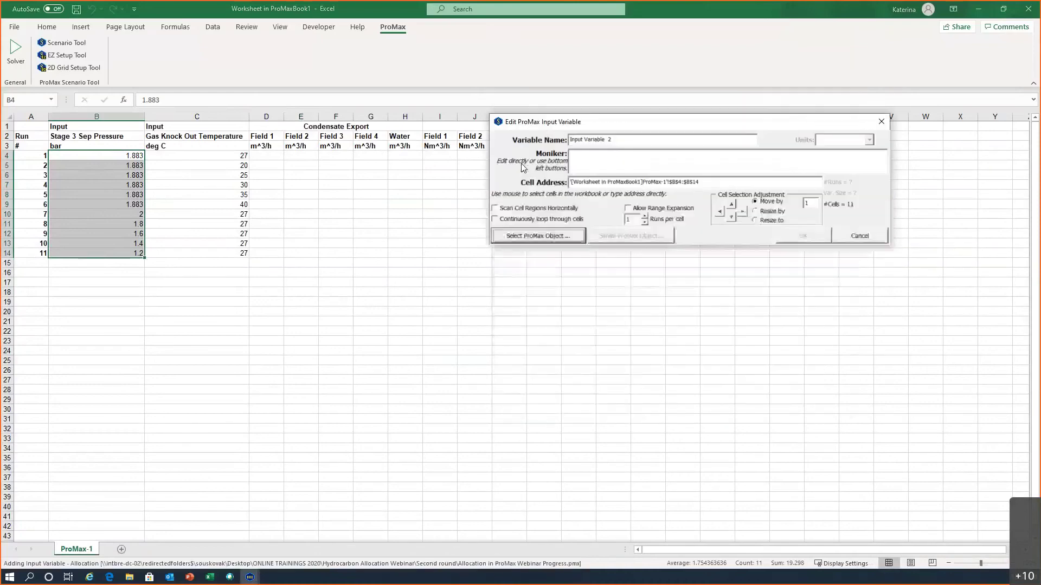
{"action": "left_click_drag", "start_coordinate": [613, 140], "coordinate": [515, 138]}
{"action": "type", "text": "Gas Knock Out T"}
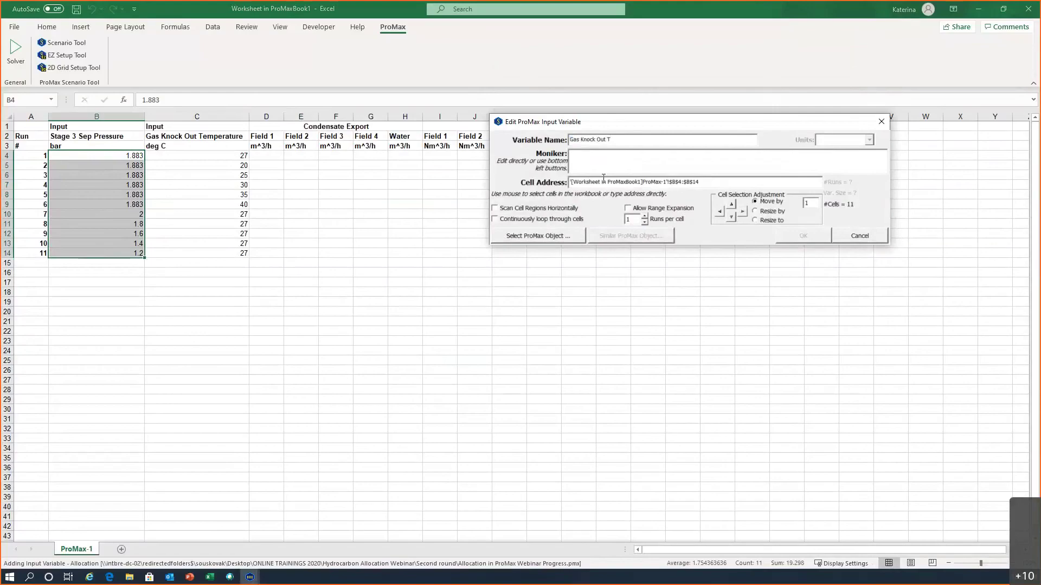
{"action": "key", "text": "Tab"}
Link Gas Knock Out T to the total-phase temperature of Mixed Species stream 236 and assign it cells C4:C14.
{"action": "left_click", "coordinate": [550, 237]}
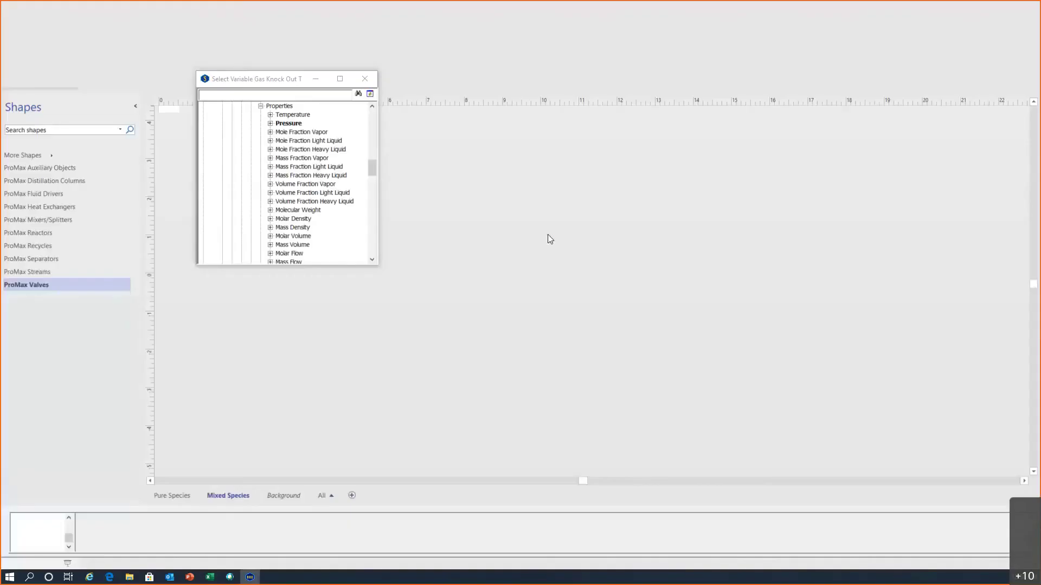
{"action": "scroll", "coordinate": [563, 192], "scroll_direction": "up", "scroll_amount": 5}
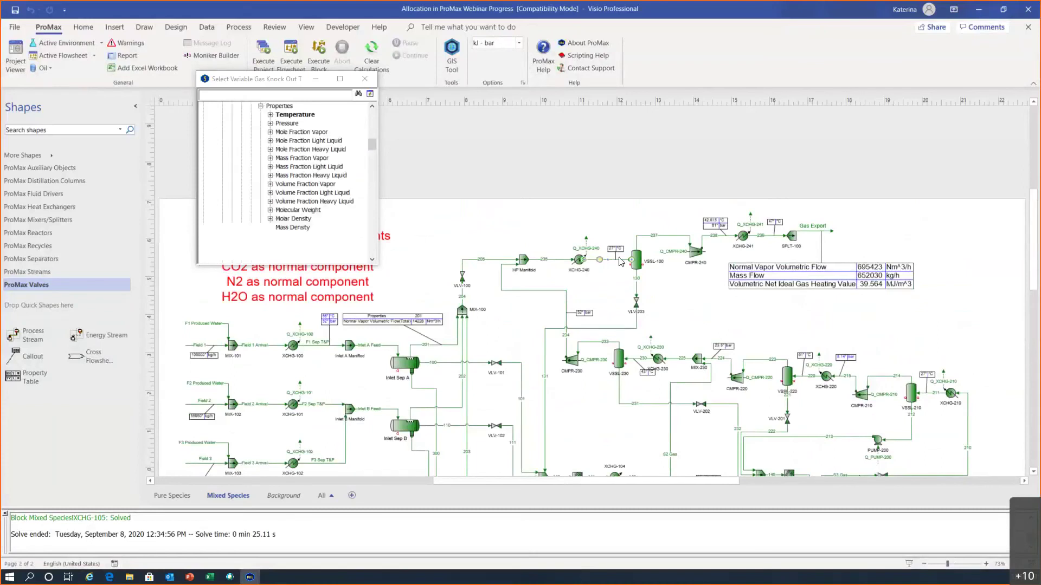
{"action": "left_click", "coordinate": [303, 123]}
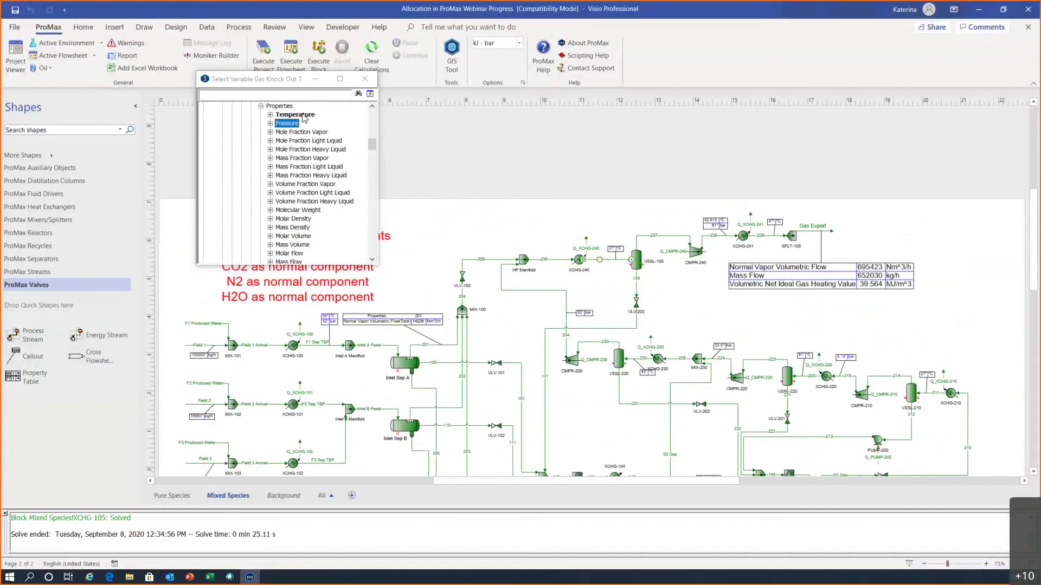
{"action": "double_click", "coordinate": [303, 116]}
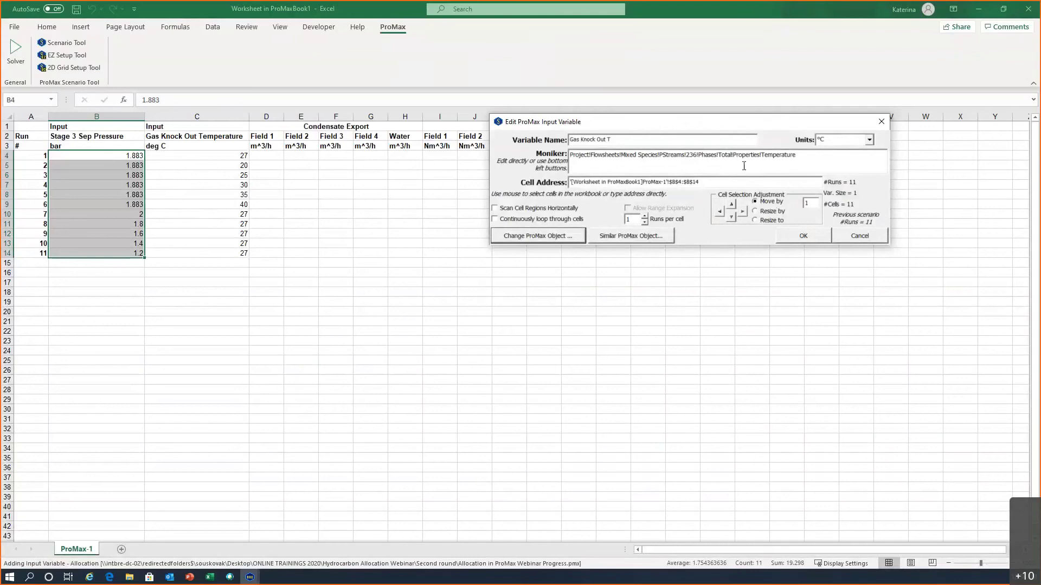
{"action": "left_click", "coordinate": [742, 212]}
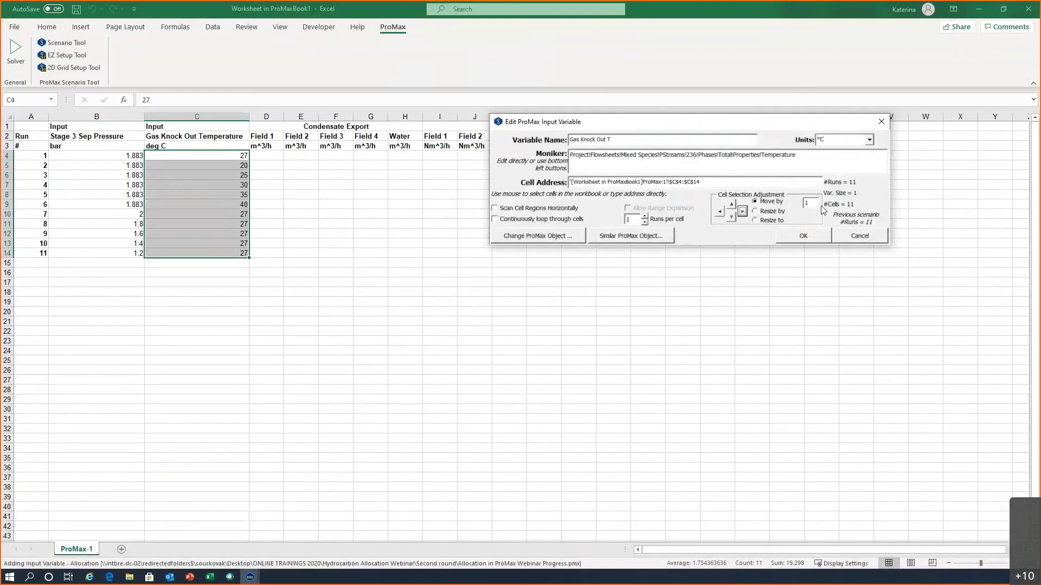
{"action": "left_click", "coordinate": [804, 237]}
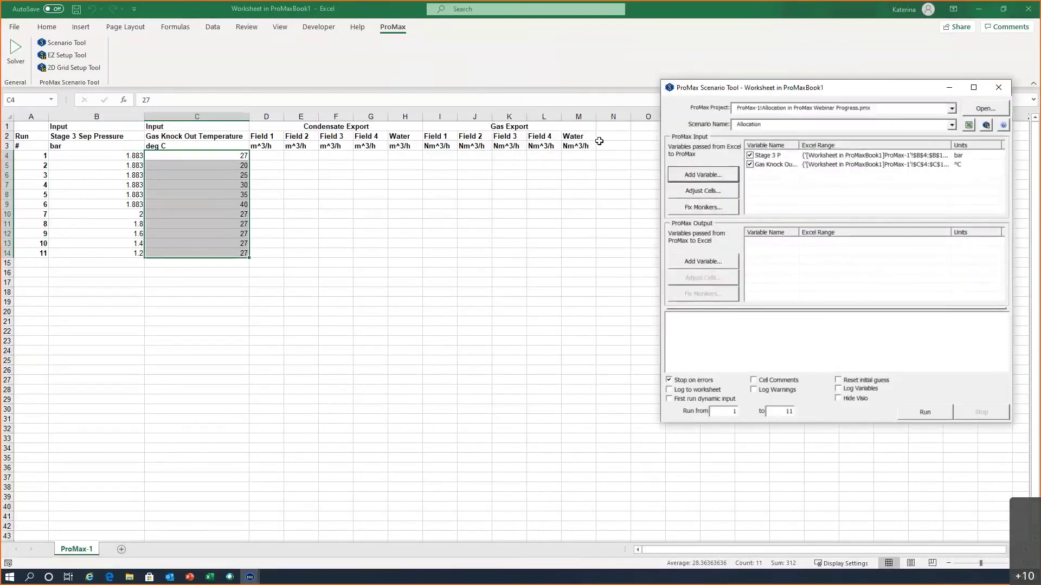
Add a ProMax output variable named Condensate Export to the scenario.
{"action": "left_click", "coordinate": [697, 263]}
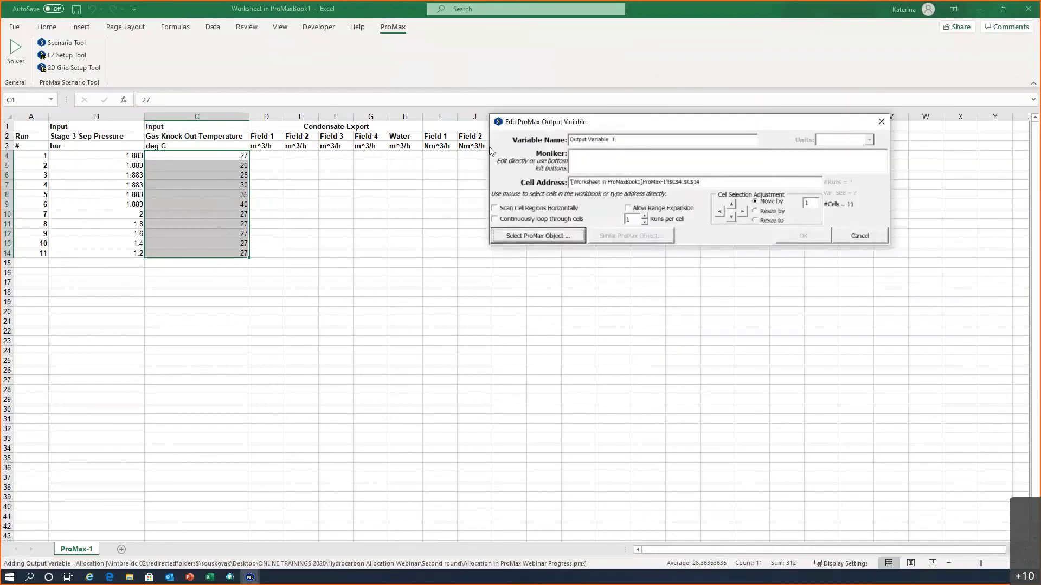
{"action": "type", "text": "onden"}
{"action": "key", "text": "BackSpace"}
{"action": "key", "text": "BackSpace"}
{"action": "key", "text": "BackSpace"}
{"action": "key", "text": "BackSpace"}
{"action": "type", "text": "Condensate Expo"}
{"action": "left_click", "coordinate": [588, 161]}
Link Condensate Export to the total-phase composition Std Liquid Volumetric Flow of the Mixed Species Condensate Export stream.
{"action": "left_click", "coordinate": [549, 237]}
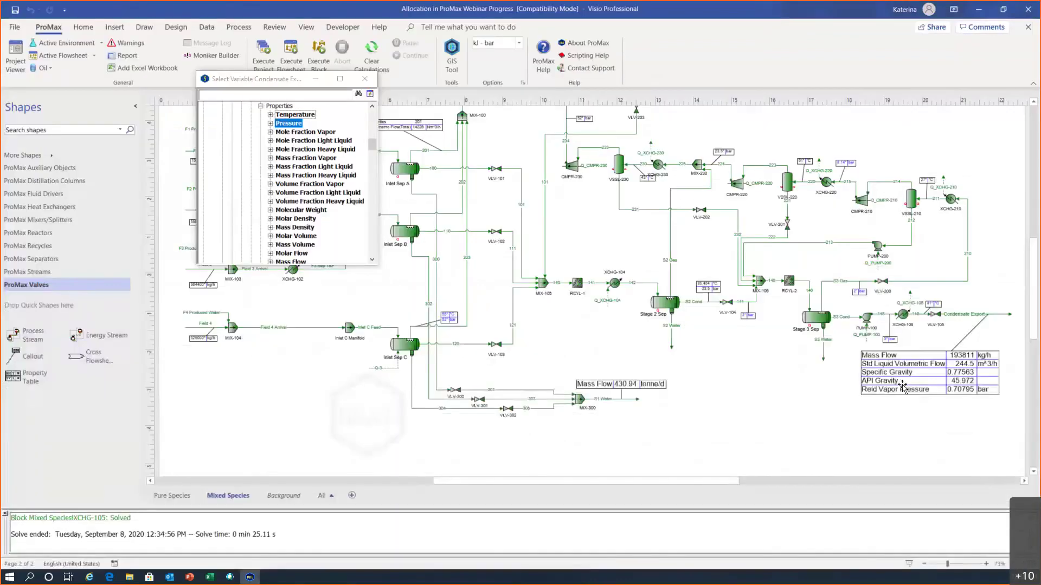
{"action": "left_click", "coordinate": [965, 319]}
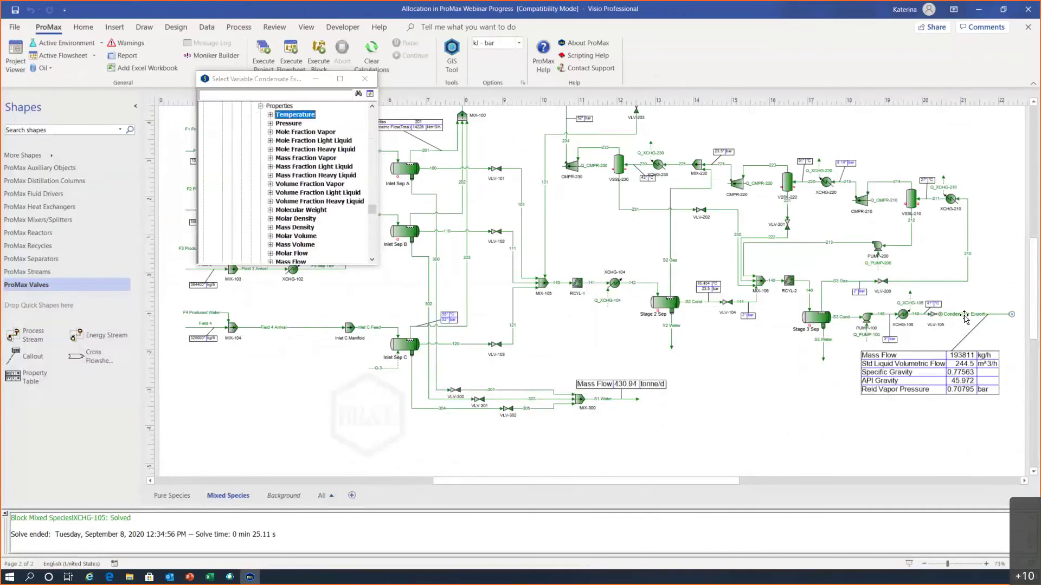
{"action": "left_click", "coordinate": [261, 106]}
{"action": "scroll", "coordinate": [257, 124], "scroll_direction": "up", "scroll_amount": 3}
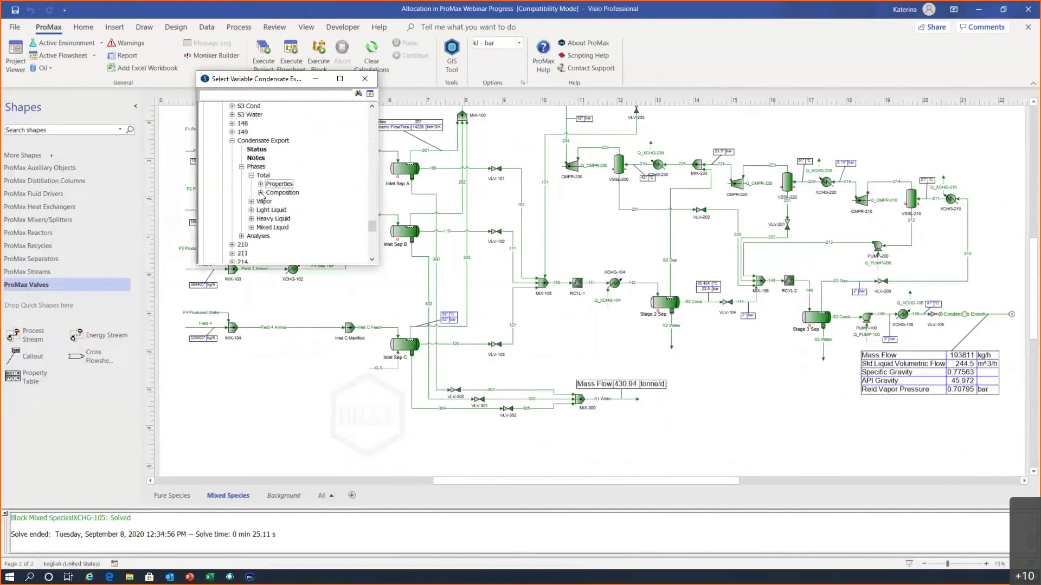
{"action": "left_click", "coordinate": [261, 194]}
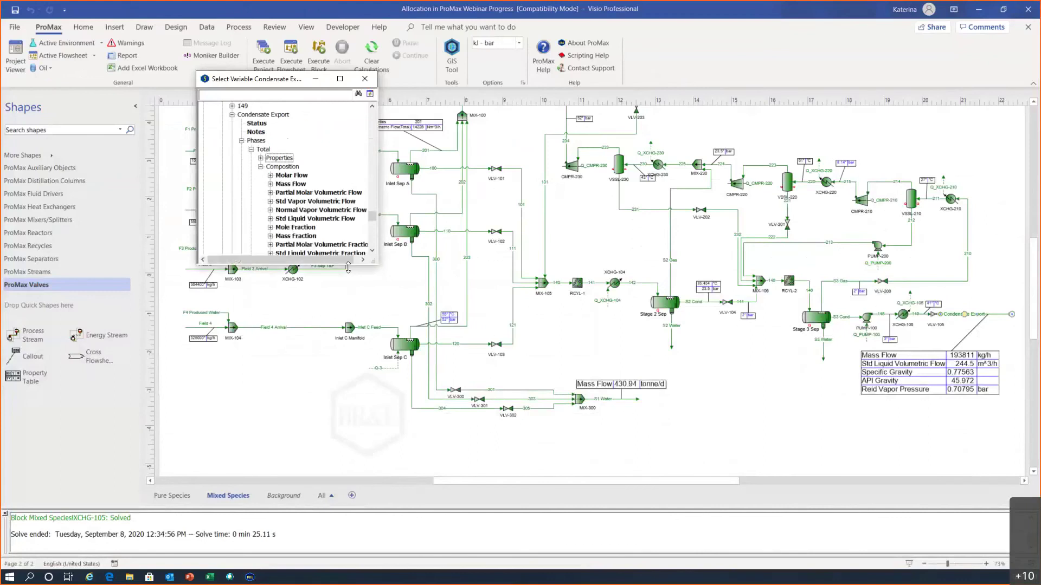
{"action": "left_click_drag", "start_coordinate": [343, 267], "coordinate": [331, 329]}
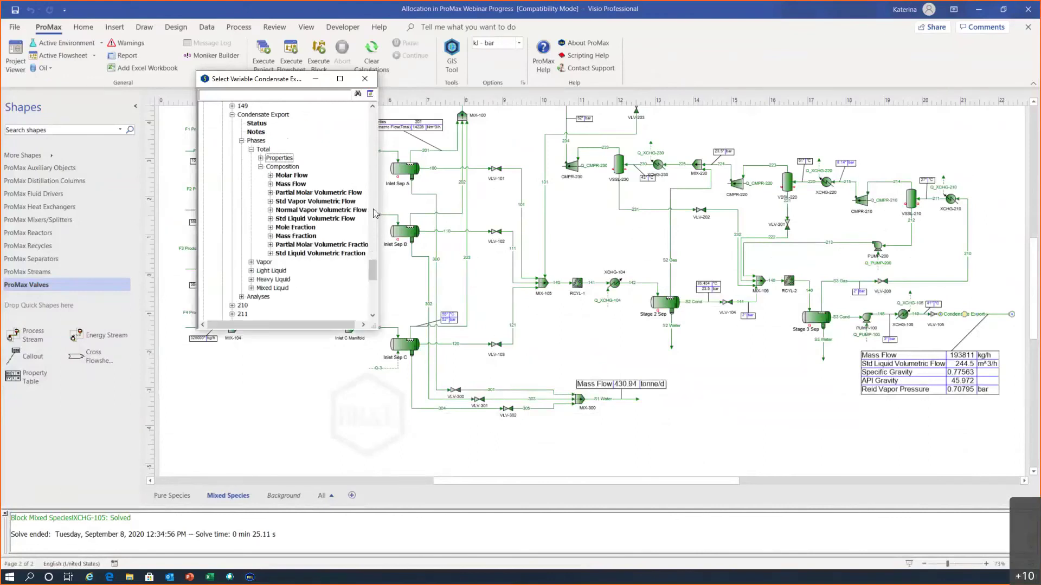
{"action": "left_click_drag", "start_coordinate": [380, 202], "coordinate": [478, 204]}
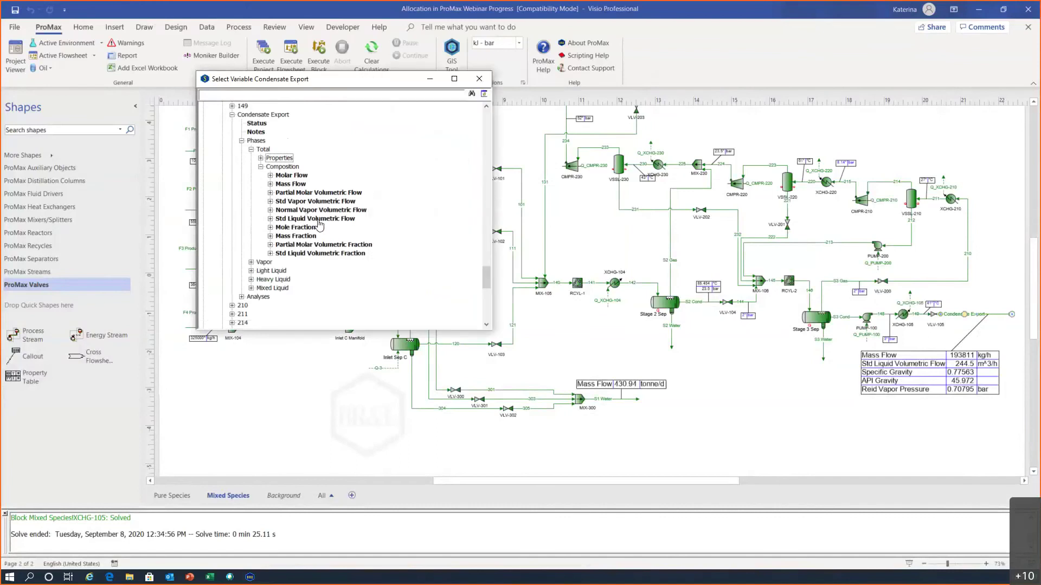
{"action": "left_click", "coordinate": [270, 219]}
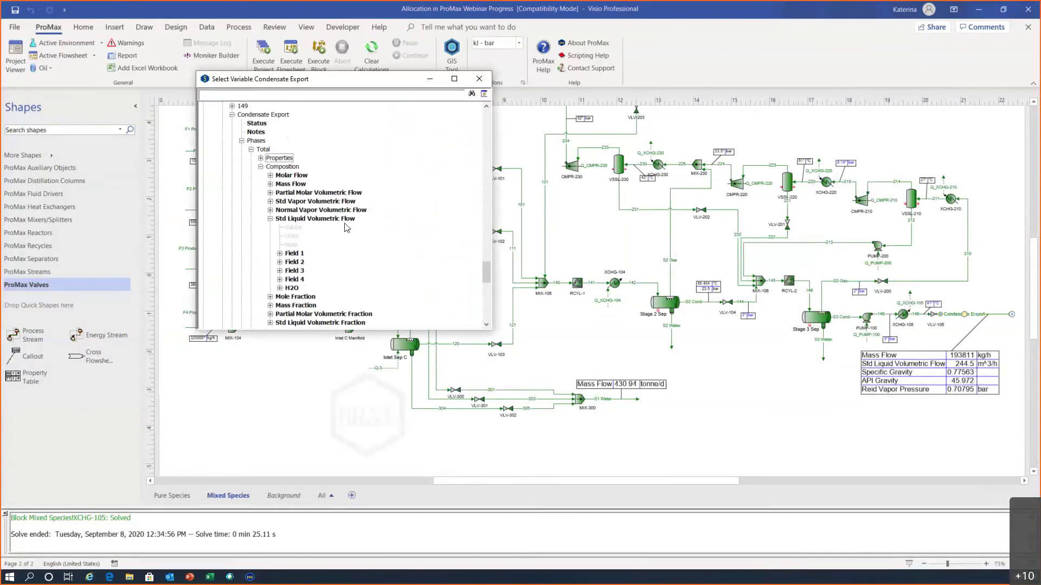
{"action": "double_click", "coordinate": [306, 217]}
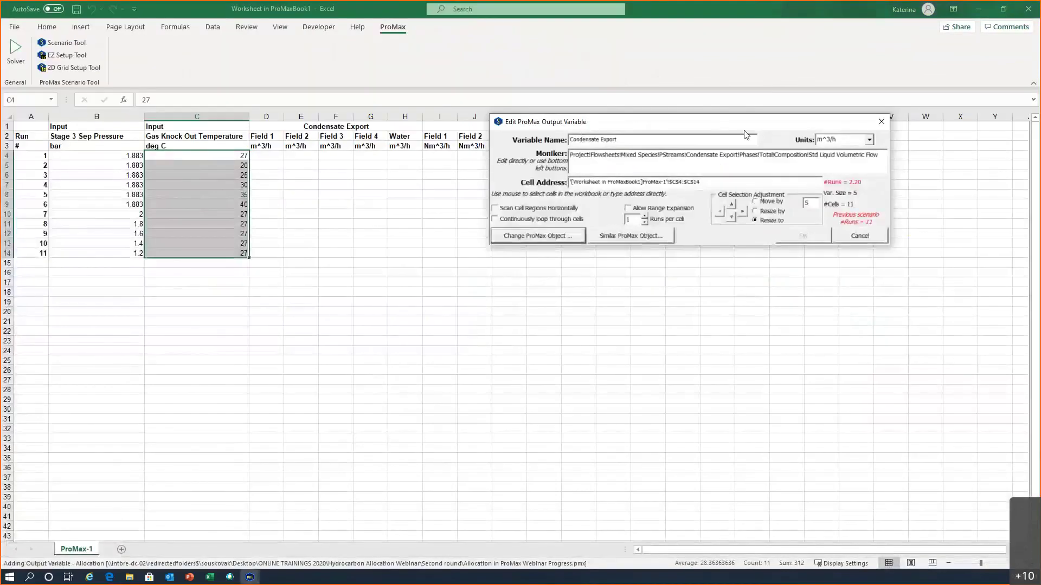
Assign Condensate Export the cells D4:H14, enable horizontal scanning of cell regions, and accept the output variable.
{"action": "left_click_drag", "start_coordinate": [268, 155], "coordinate": [397, 255]}
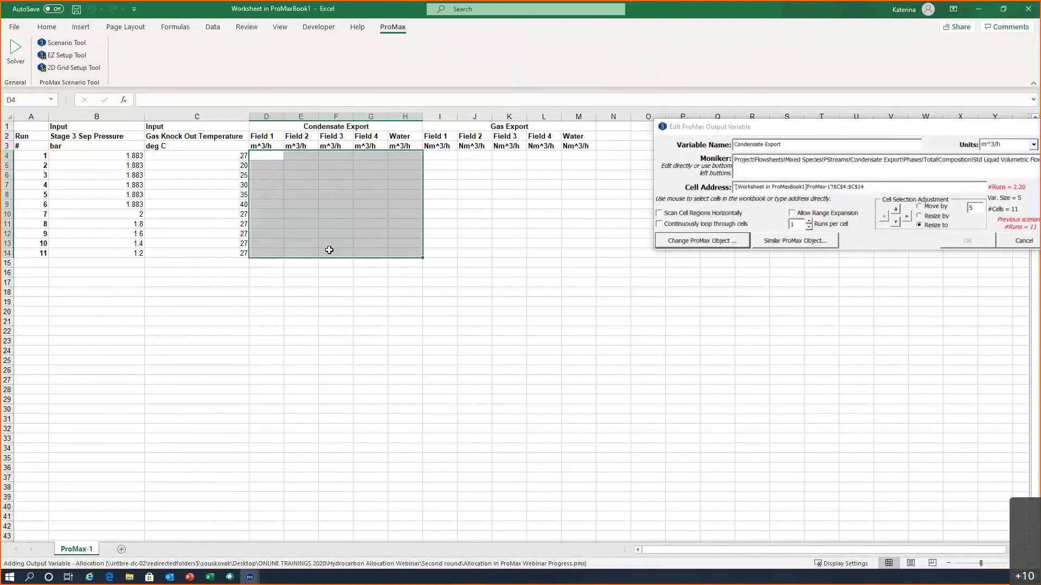
{"action": "left_click_drag", "start_coordinate": [876, 130], "coordinate": [734, 132]}
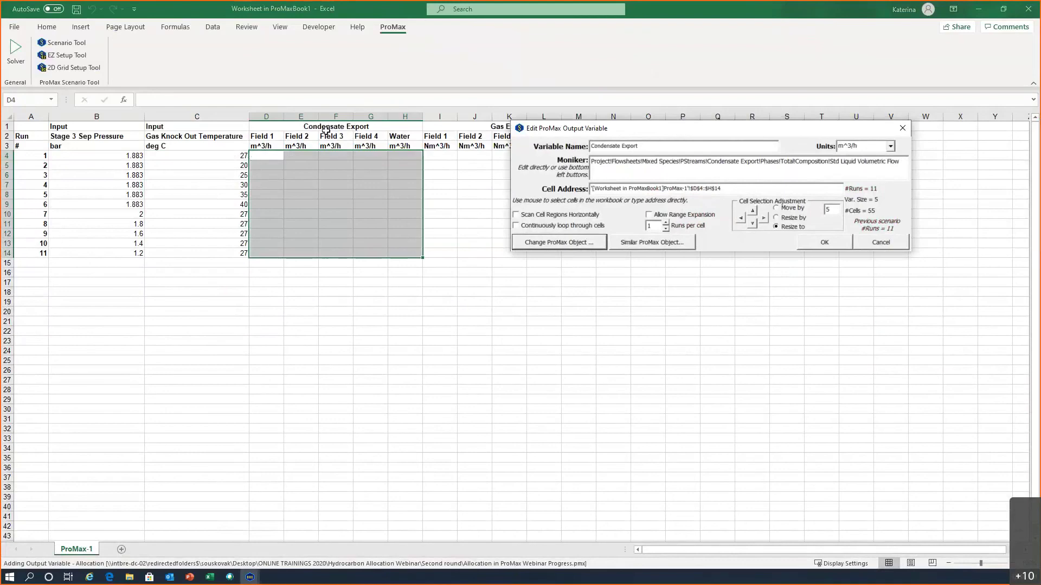
{"action": "left_click", "coordinate": [516, 216]}
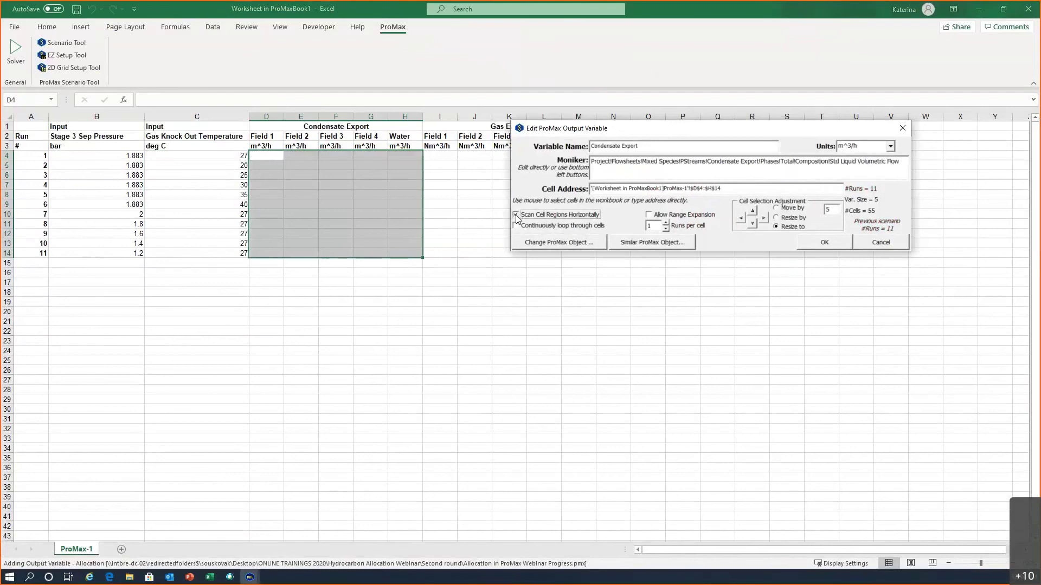
{"action": "left_click", "coordinate": [820, 243]}
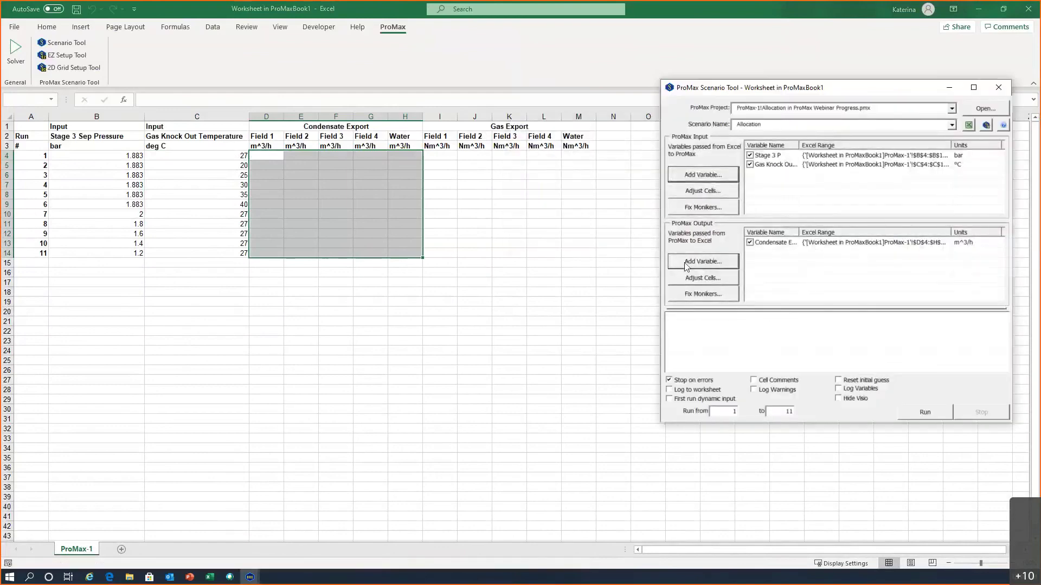
Add an output variable named Gas Export linked to the total-phase composition Normal Vapor Volumetric Flow of the Mixed Species Gas Export stream.
{"action": "left_click", "coordinate": [687, 266]}
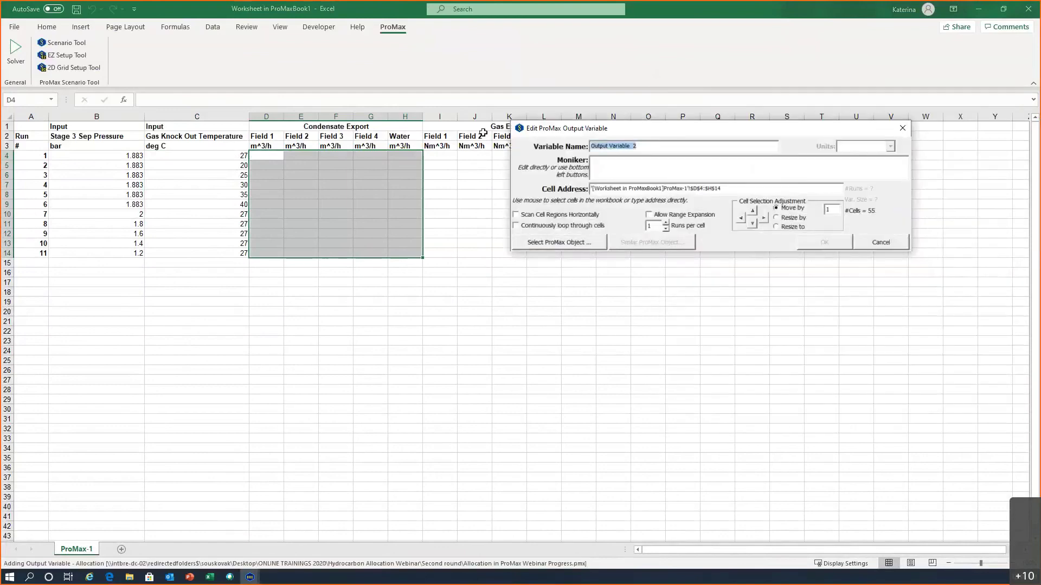
{"action": "type", "text": "Gas Export"}
{"action": "left_click", "coordinate": [565, 244]}
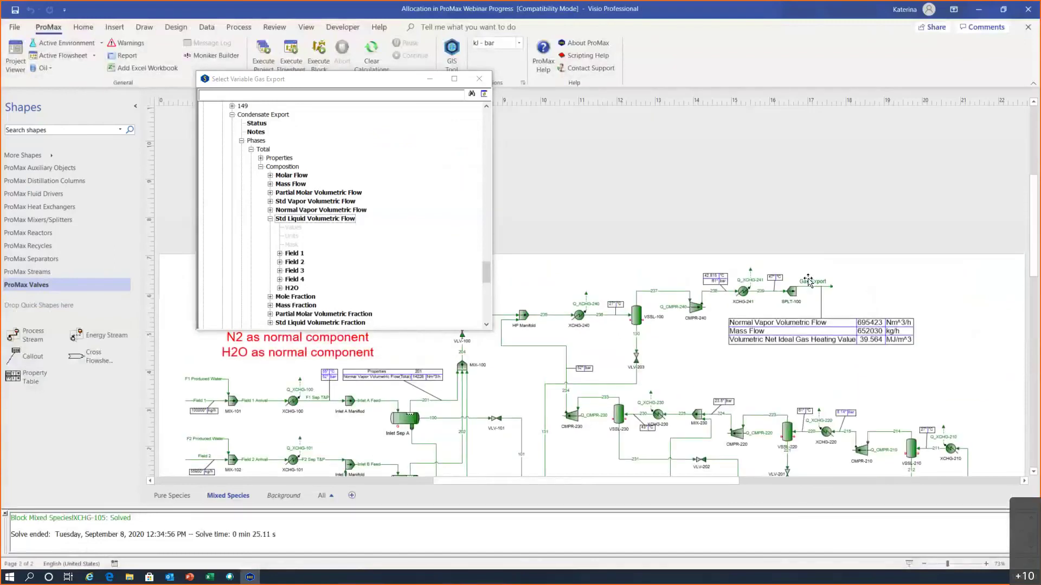
{"action": "left_click", "coordinate": [808, 285]}
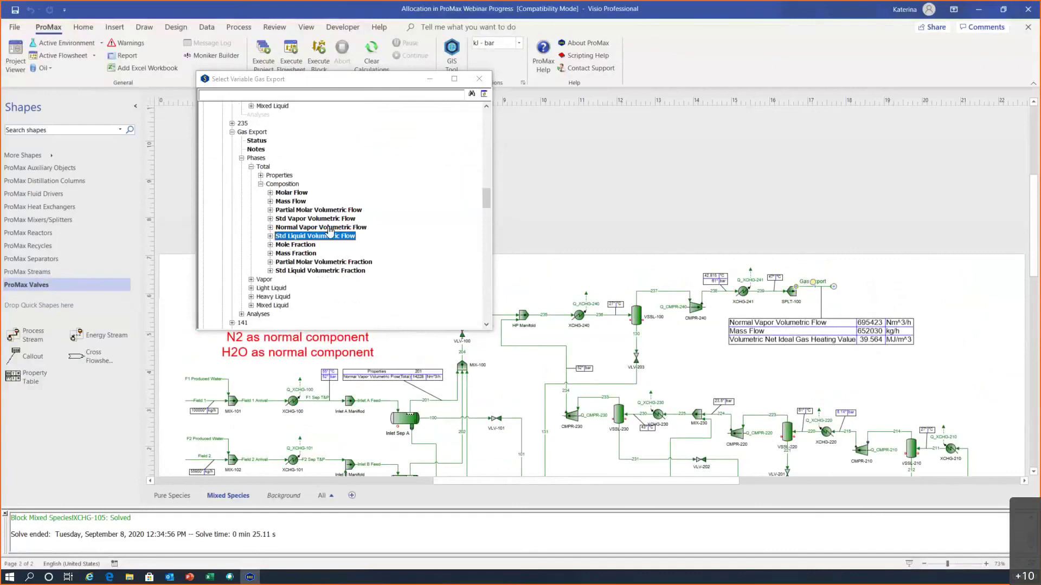
{"action": "double_click", "coordinate": [331, 228]}
Assign Gas Export the cells I4:M14 with horizontal cell scanning, and run the Allocation scenario for runs 1 to 11.
{"action": "left_click_drag", "start_coordinate": [440, 156], "coordinate": [585, 254]}
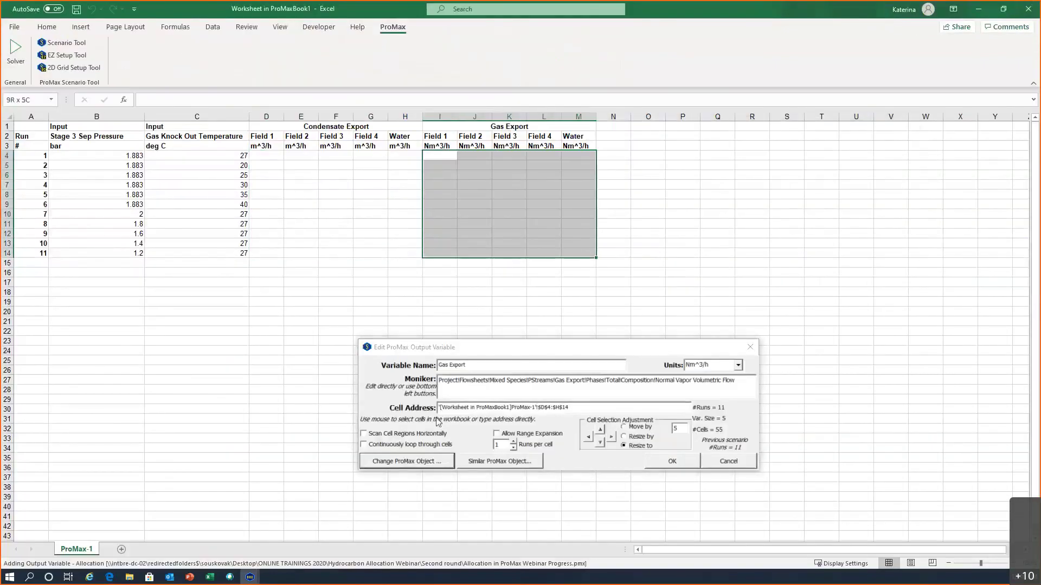
{"action": "left_click", "coordinate": [363, 435]}
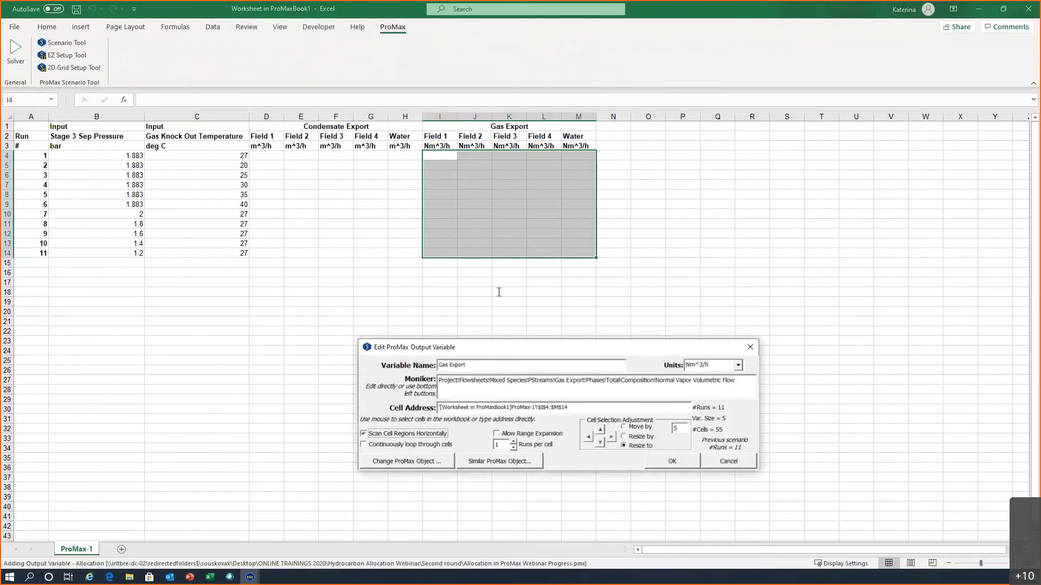
{"action": "left_click_drag", "start_coordinate": [498, 347], "coordinate": [480, 246]}
{"action": "left_click", "coordinate": [653, 360]}
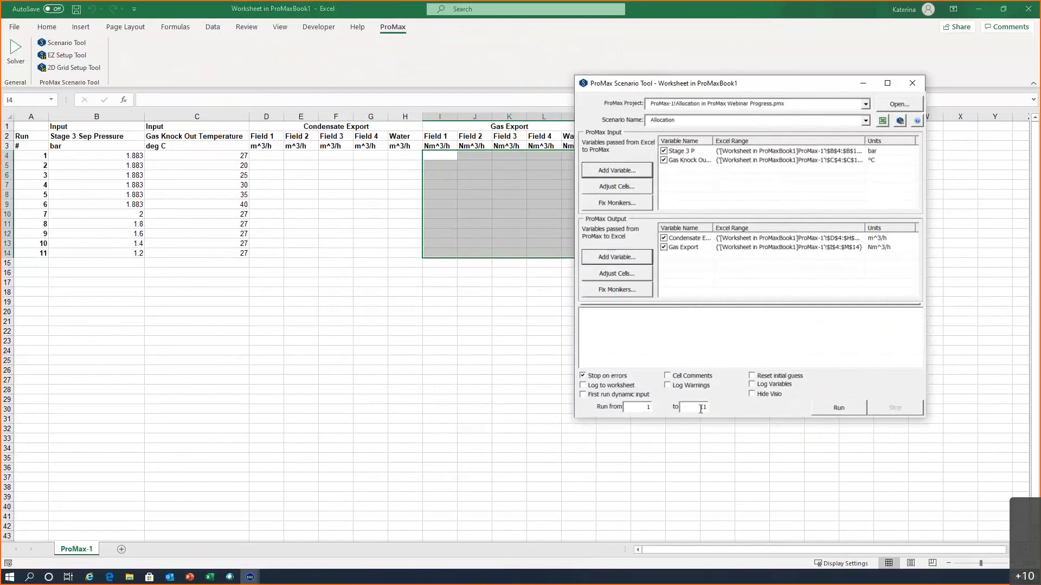
{"action": "left_click", "coordinate": [839, 409]}
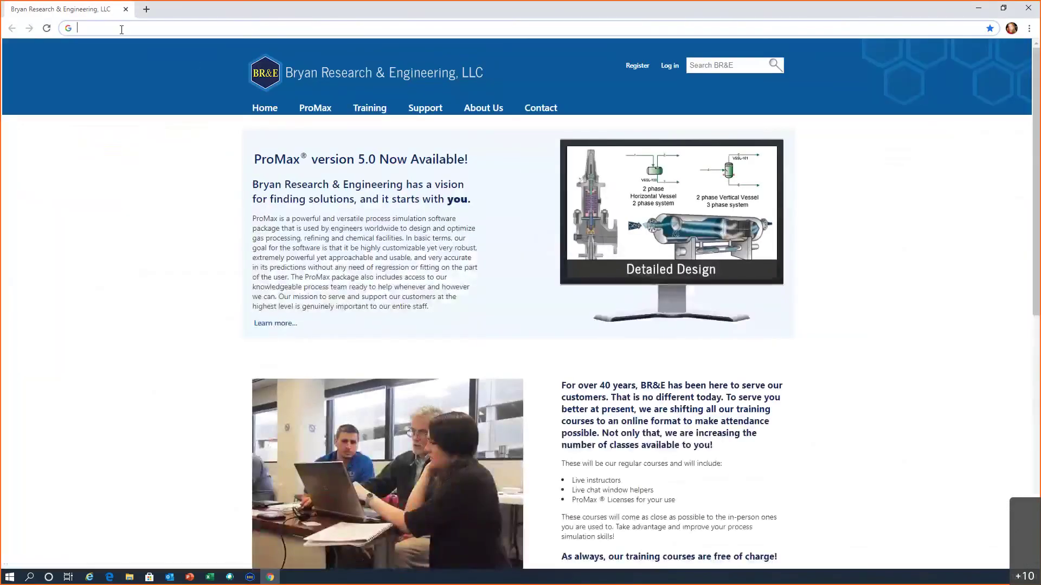
In the Chrome web browser, go to bre.com and open the support tutorials page.
{"action": "left_click", "coordinate": [115, 28]}
{"action": "type", "text": "bre"}
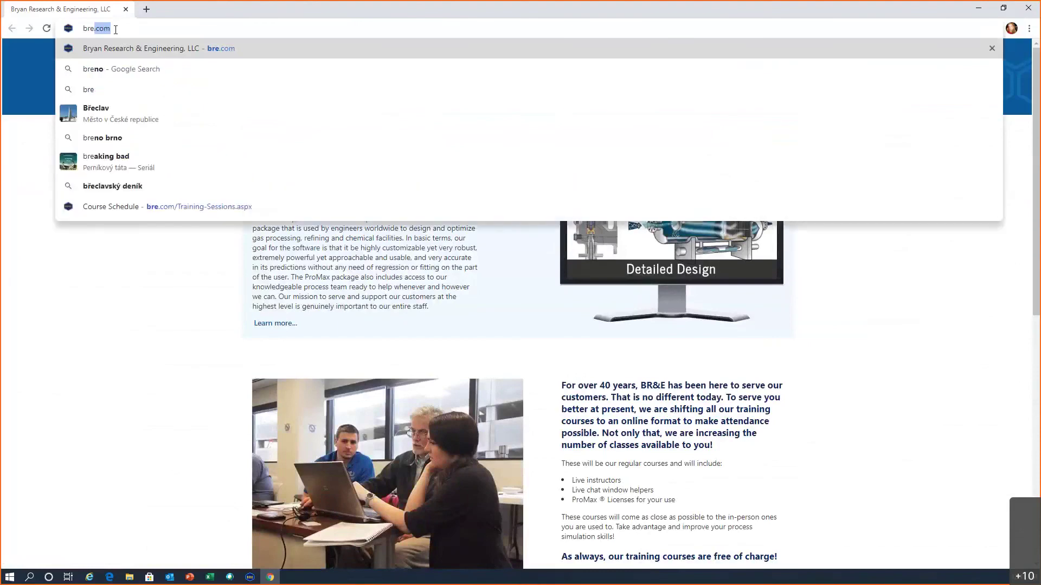
{"action": "key", "text": "Return"}
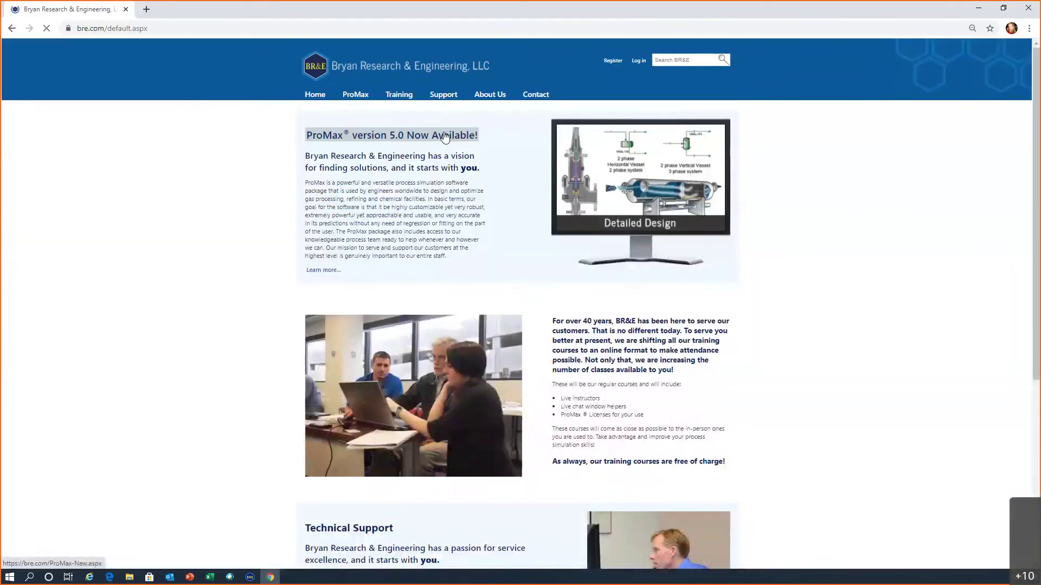
{"action": "mouse_move", "coordinate": [443, 95]}
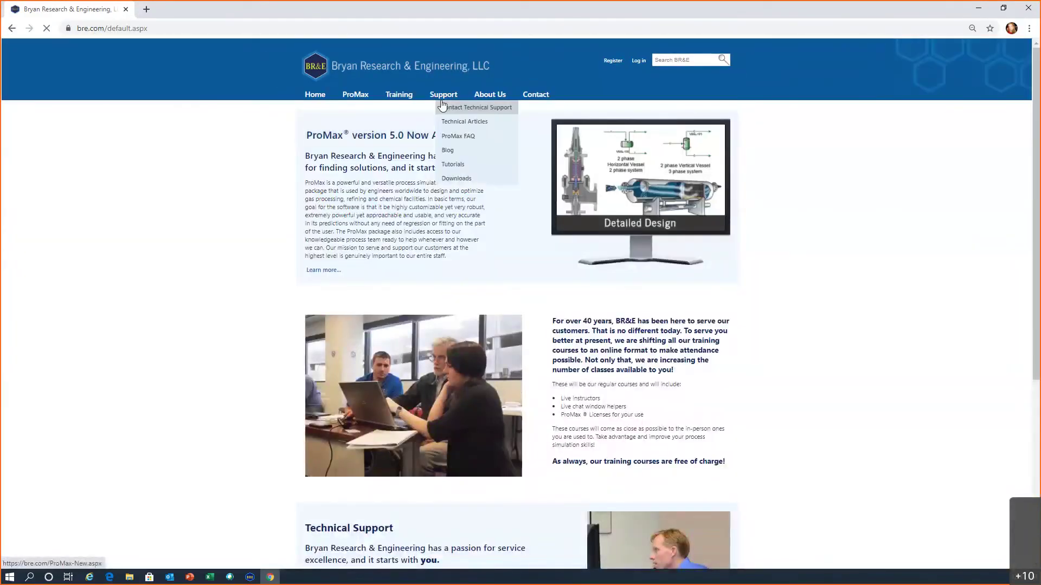
{"action": "left_click", "coordinate": [451, 166]}
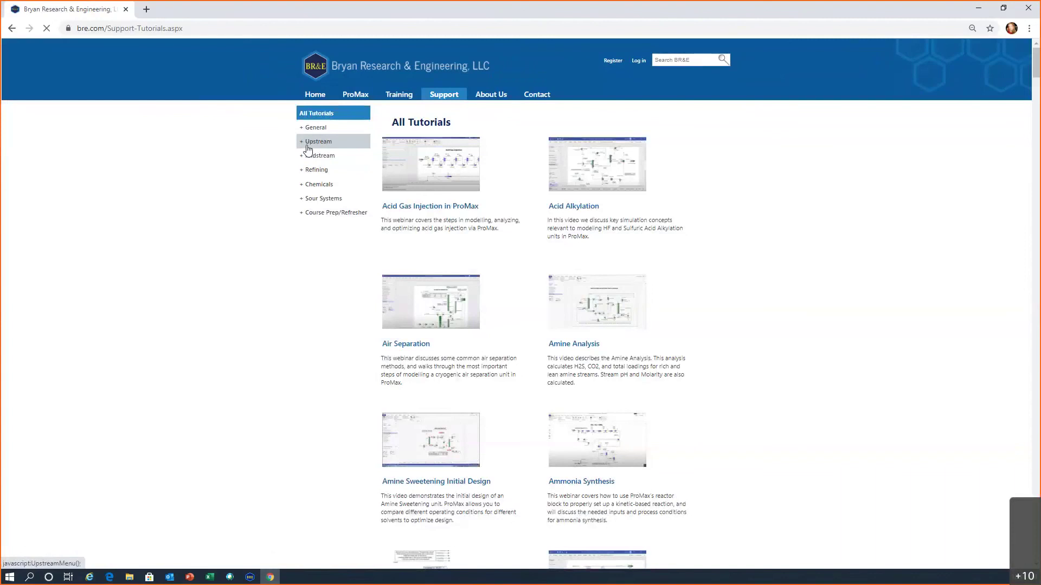
Show the Facilities tutorials in the Upstream category.
{"action": "left_click", "coordinate": [307, 142]}
{"action": "left_click", "coordinate": [327, 143]}
{"action": "left_click", "coordinate": [320, 142]}
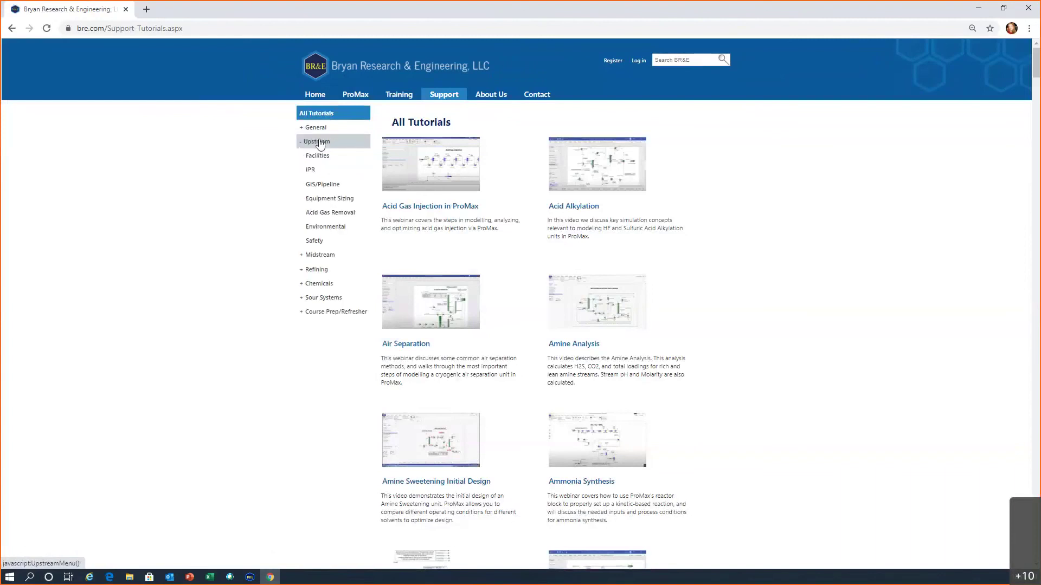
{"action": "left_click", "coordinate": [319, 157]}
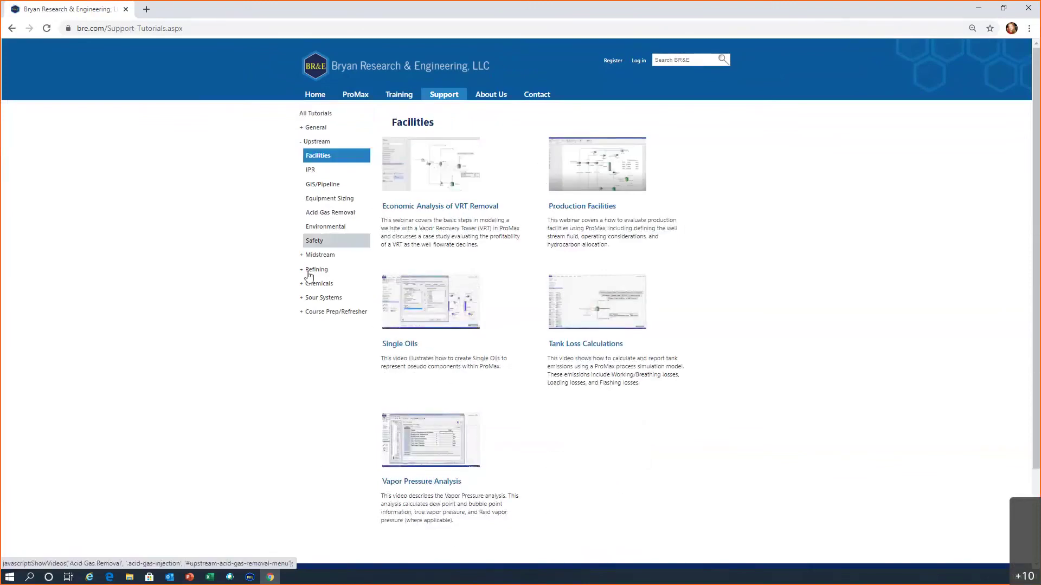
Examine the Basics tutorials in the General category, including those covering the Scenario Tool.
{"action": "left_click", "coordinate": [312, 130]}
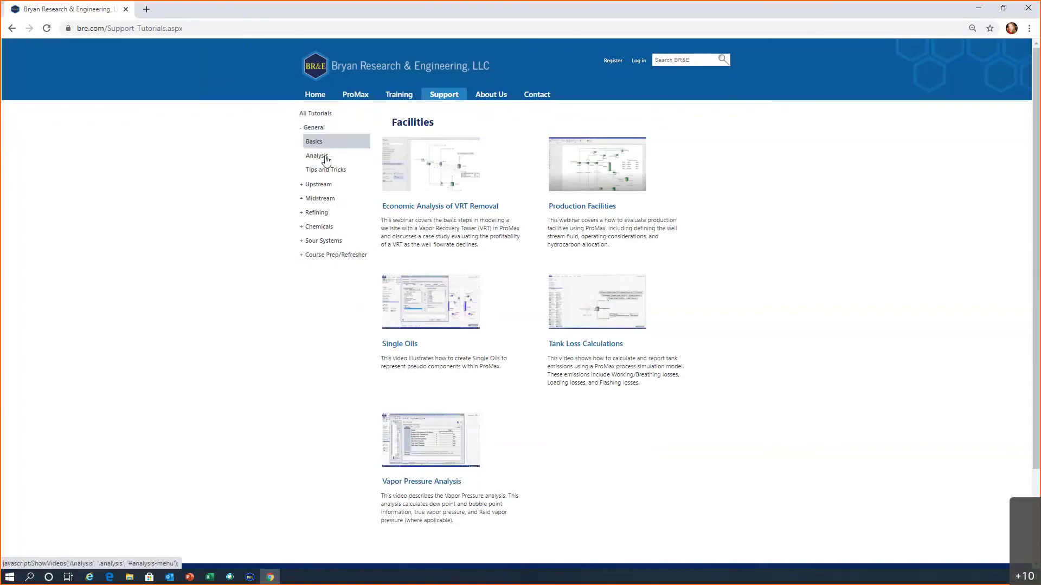
{"action": "left_click", "coordinate": [324, 143]}
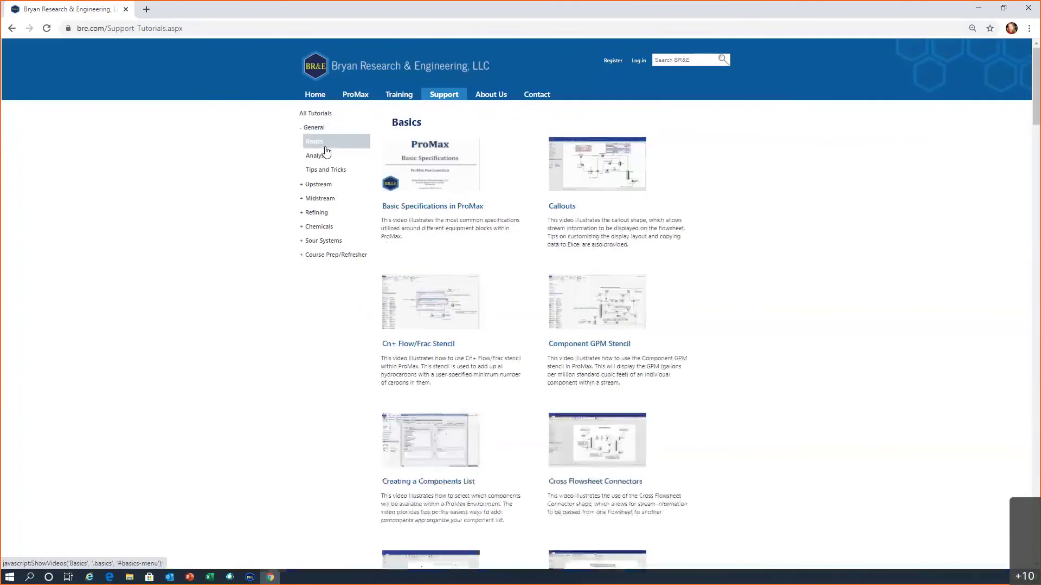
{"action": "scroll", "coordinate": [697, 283], "scroll_direction": "down", "scroll_amount": 7}
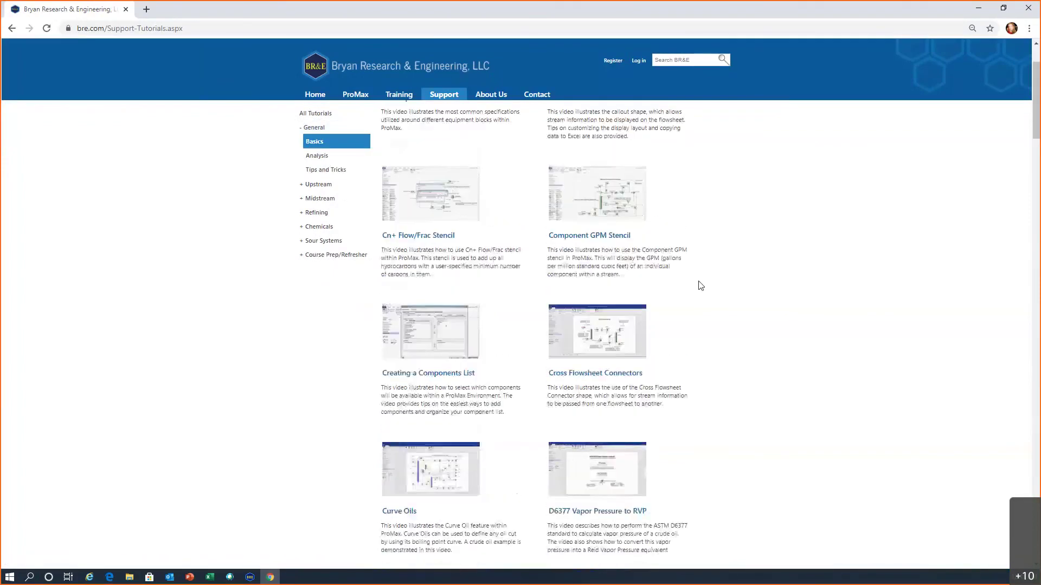
{"action": "scroll", "coordinate": [700, 286], "scroll_direction": "down", "scroll_amount": 4}
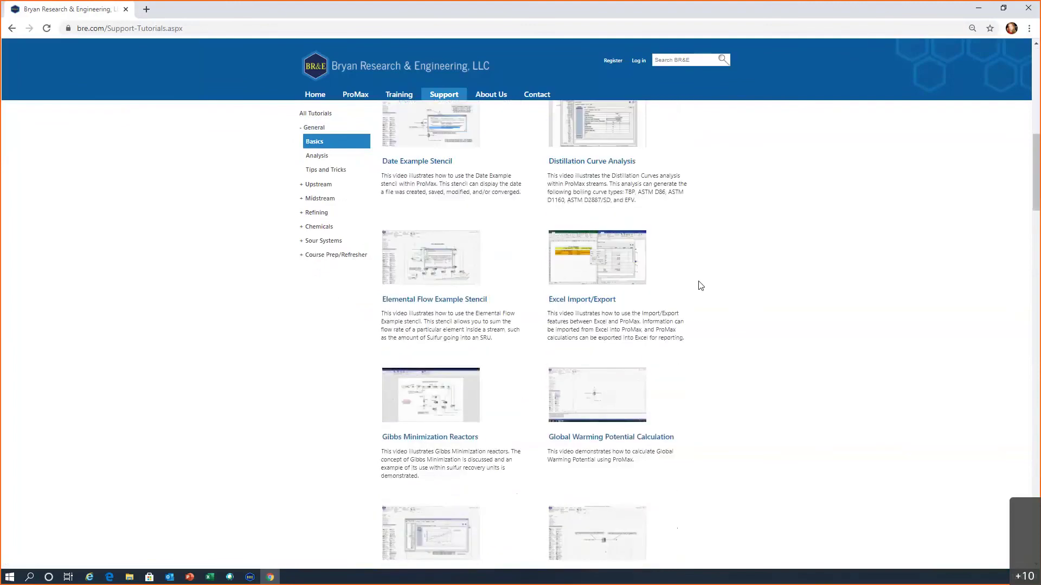
{"action": "scroll", "coordinate": [700, 286], "scroll_direction": "down", "scroll_amount": 16}
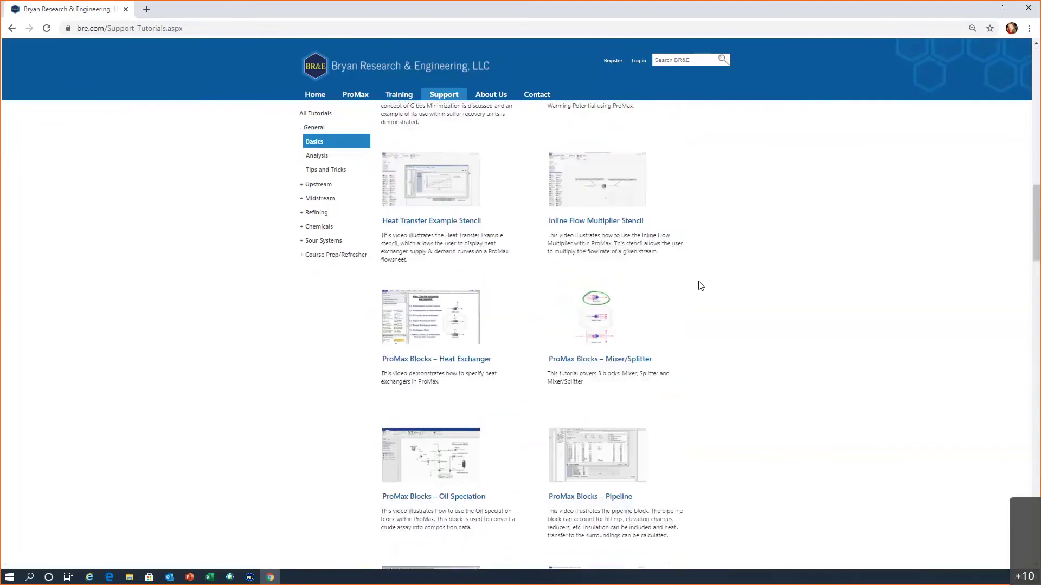
{"action": "scroll", "coordinate": [701, 286], "scroll_direction": "down", "scroll_amount": 16}
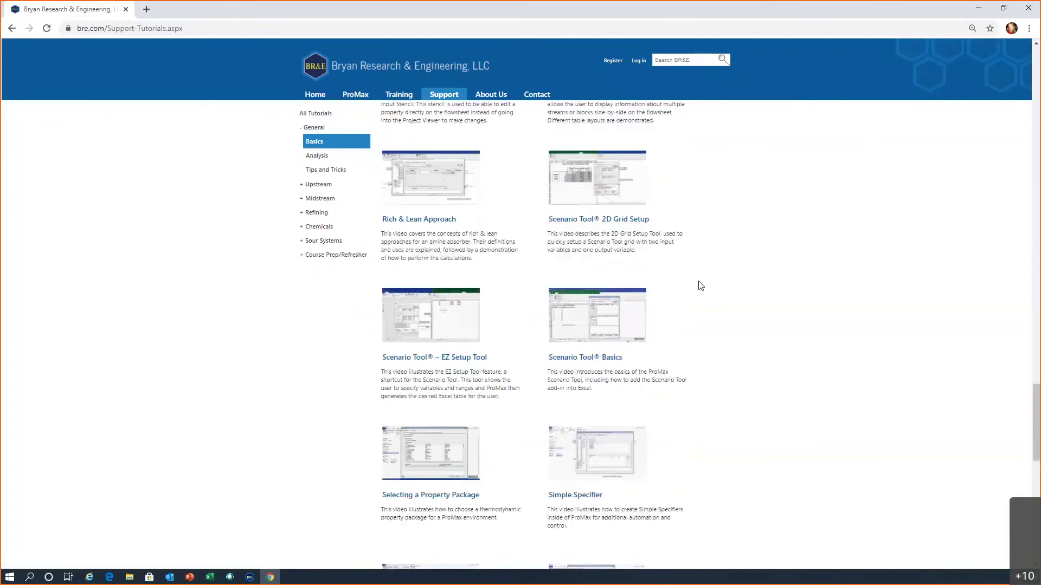
{"action": "scroll", "coordinate": [700, 285], "scroll_direction": "down", "scroll_amount": 1}
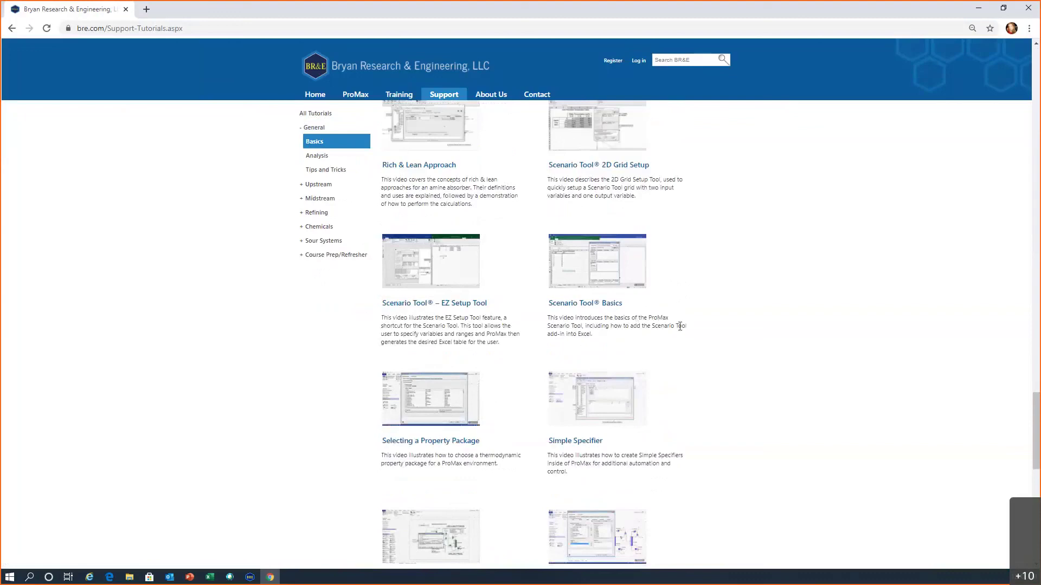
{"action": "scroll", "coordinate": [679, 326], "scroll_direction": "down", "scroll_amount": 4}
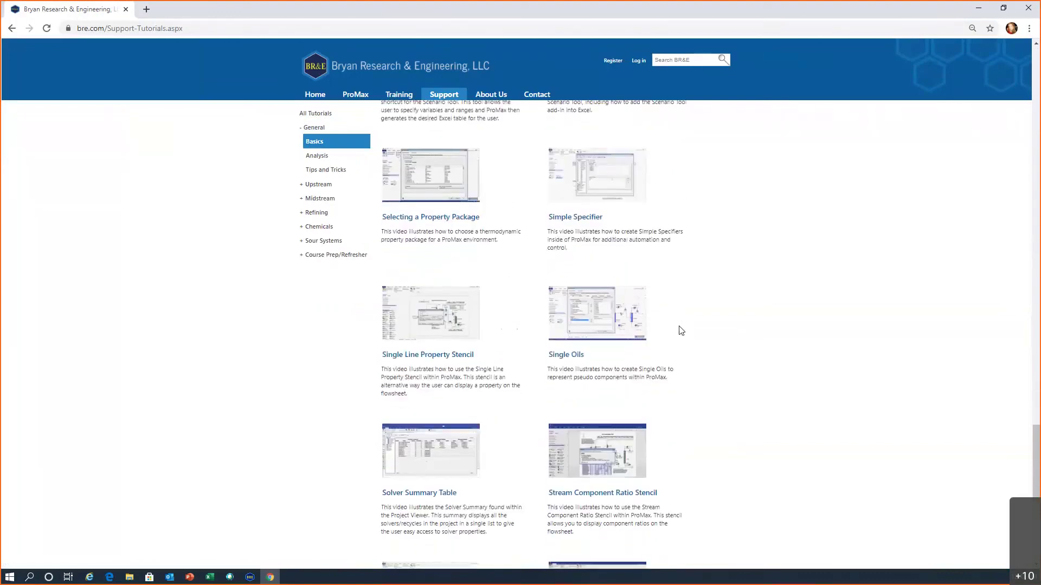
{"action": "scroll", "coordinate": [682, 330], "scroll_direction": "down", "scroll_amount": 3}
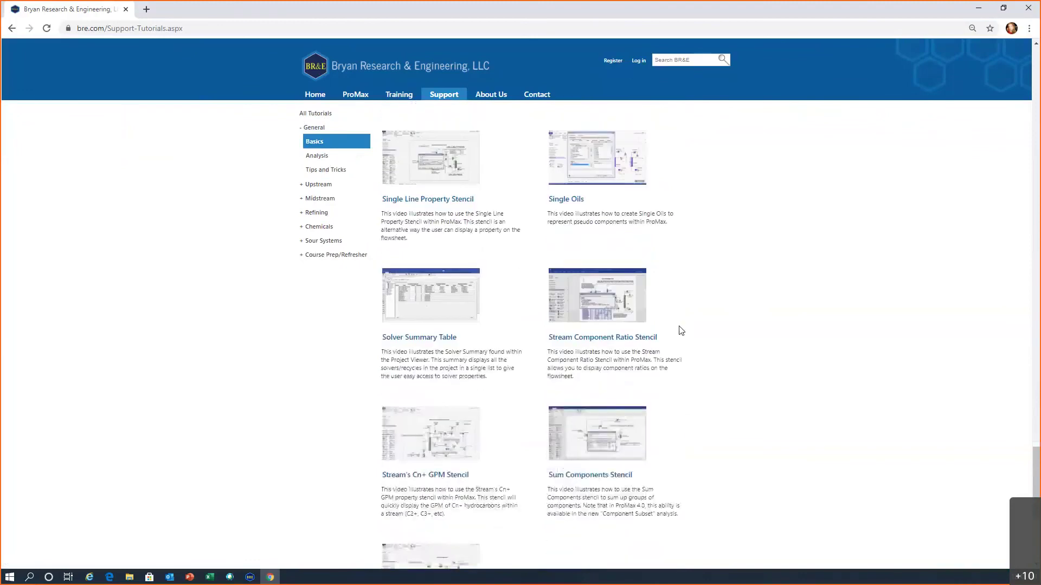
{"action": "scroll", "coordinate": [718, 339], "scroll_direction": "down", "scroll_amount": 2}
{"action": "scroll", "coordinate": [726, 337], "scroll_direction": "up", "scroll_amount": 7}
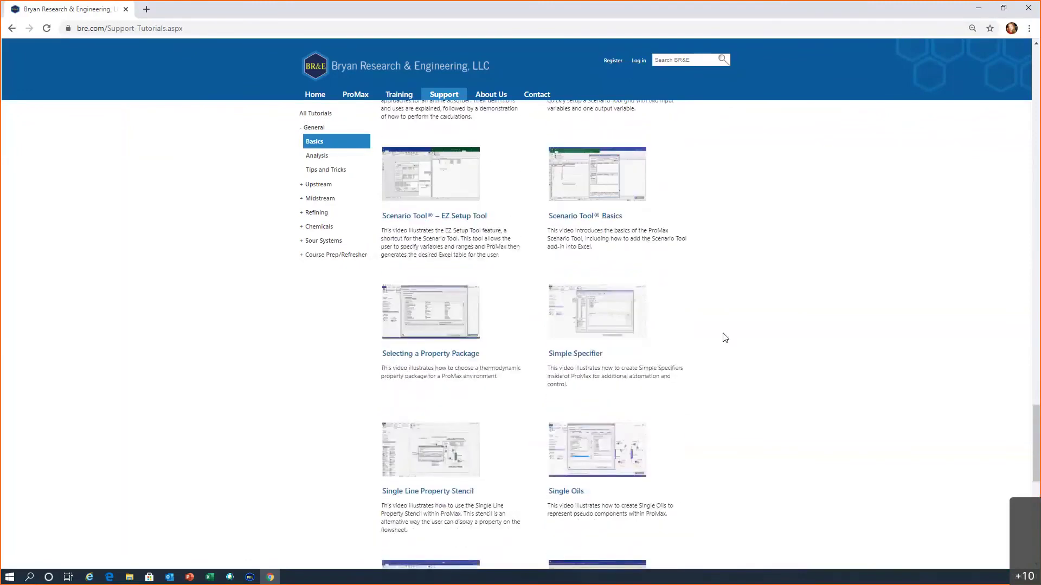
Switch from the browser back to the Excel worksheet and move the ProMax Scenario Tool window clear of the Gas Export columns.
{"action": "scroll", "coordinate": [725, 338], "scroll_direction": "up", "scroll_amount": 20}
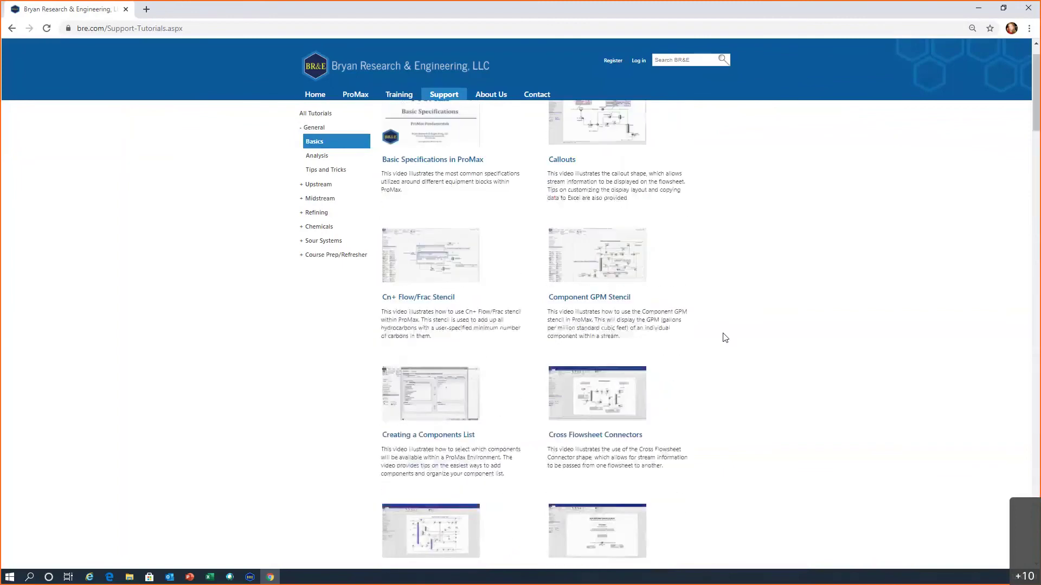
{"action": "scroll", "coordinate": [725, 337], "scroll_direction": "up", "scroll_amount": 1}
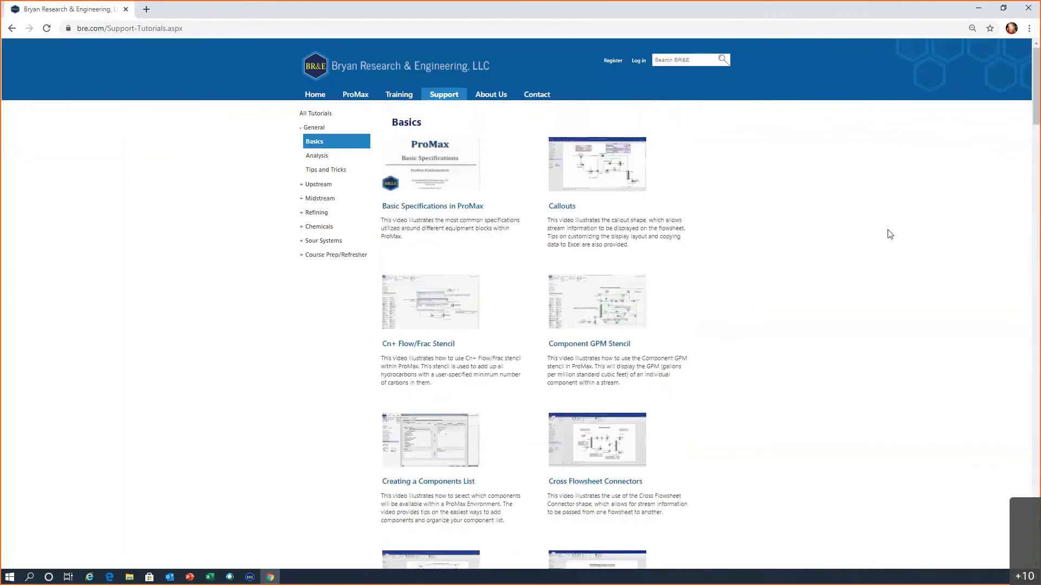
{"action": "left_click", "coordinate": [978, 11]}
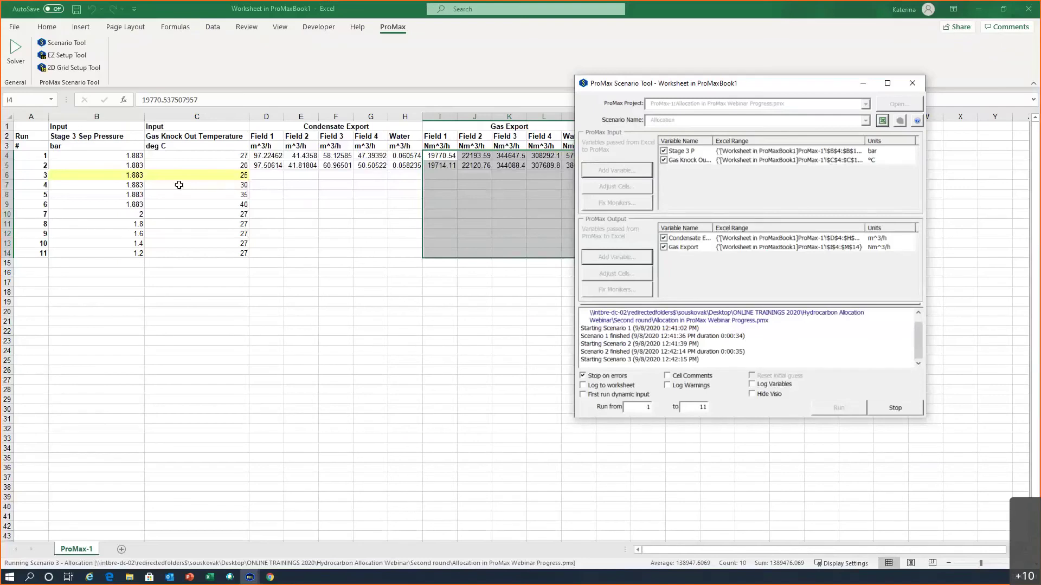
{"action": "left_click_drag", "start_coordinate": [770, 89], "coordinate": [822, 153]}
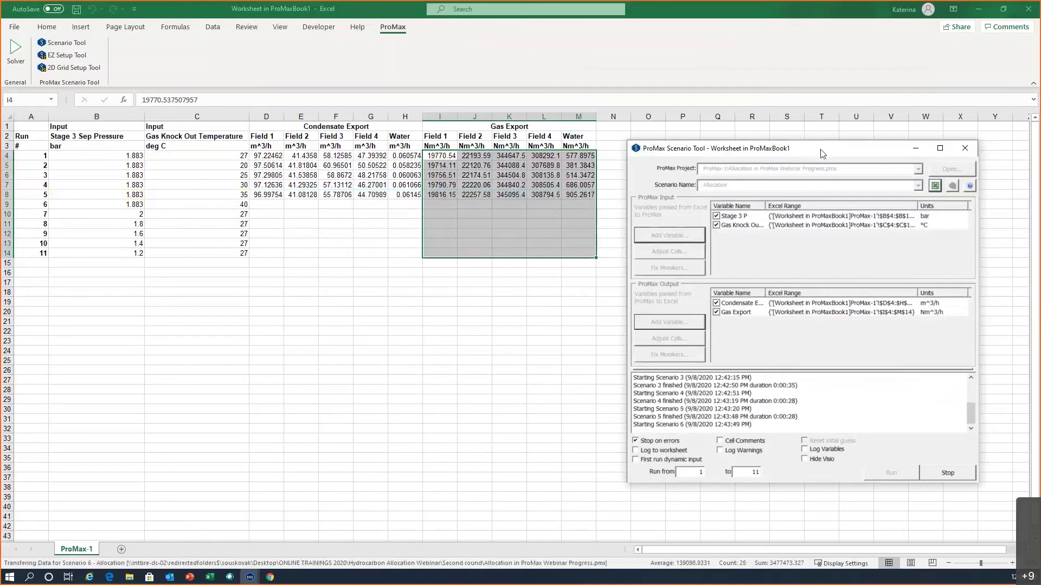
Enter the formula =MAX(D4:D14) - MIN(D4:D14) in cell D16 for the spread of Field 1 condensate export.
{"action": "left_click", "coordinate": [208, 272]}
{"action": "left_click", "coordinate": [262, 272]}
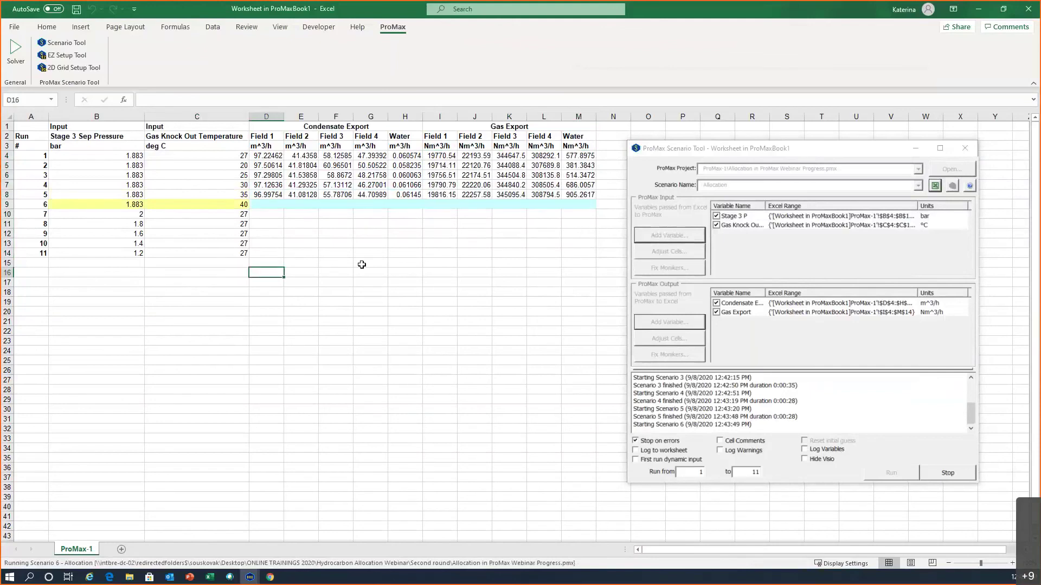
{"action": "type", "text": "=max"}
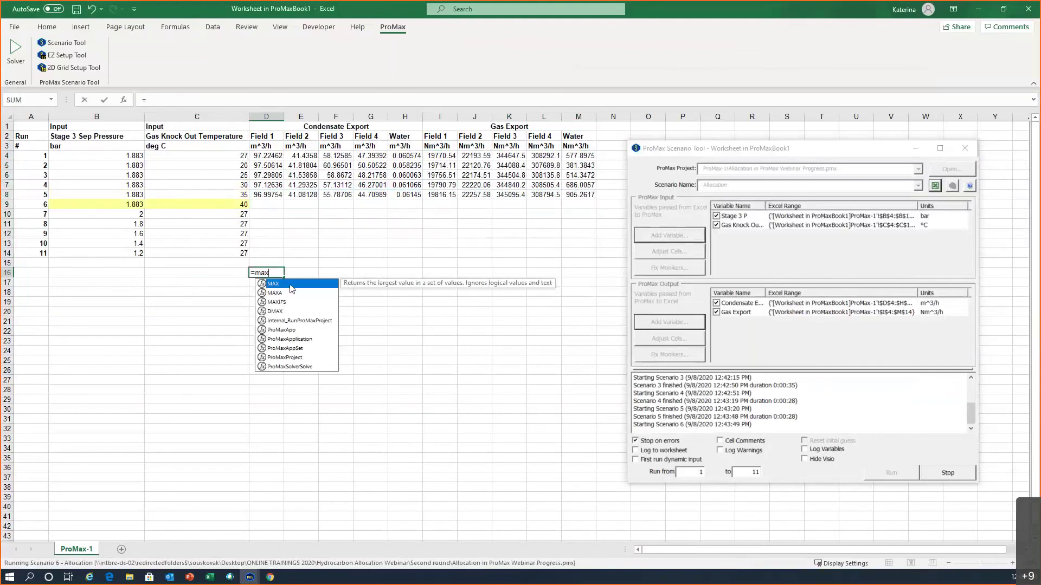
{"action": "double_click", "coordinate": [291, 284]}
{"action": "left_click_drag", "start_coordinate": [265, 155], "coordinate": [265, 249]}
{"action": "type", "text": ") -"}
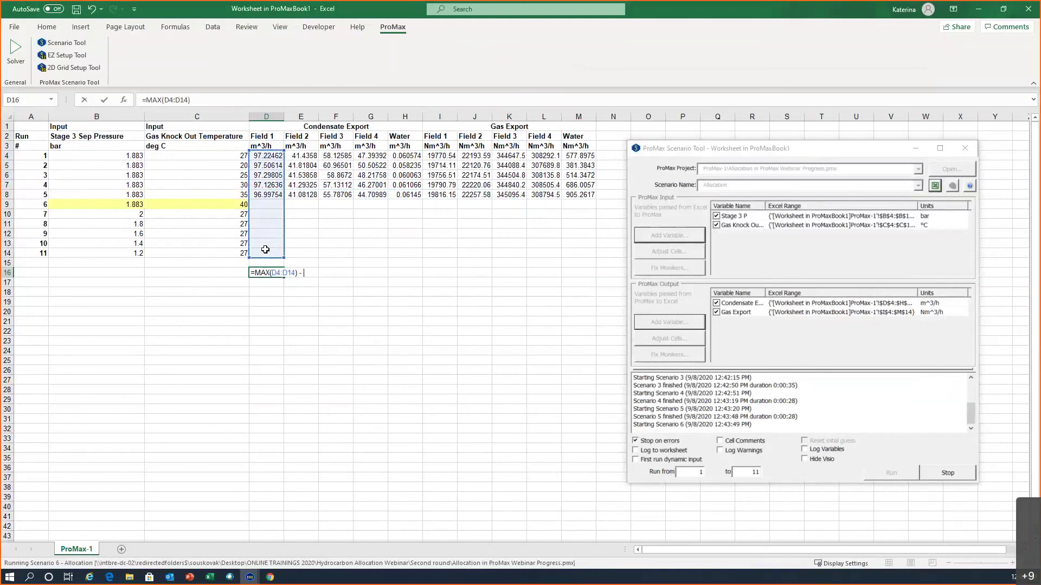
{"action": "type", "text": " Min"}
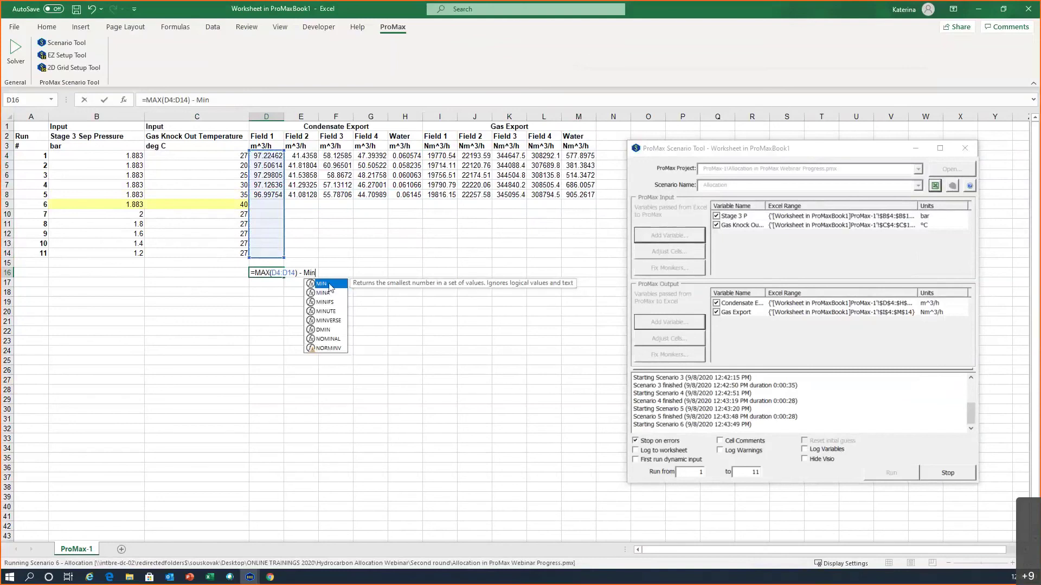
{"action": "double_click", "coordinate": [325, 283]}
{"action": "left_click_drag", "start_coordinate": [266, 154], "coordinate": [251, 253]}
{"action": "key", "text": "Return"}
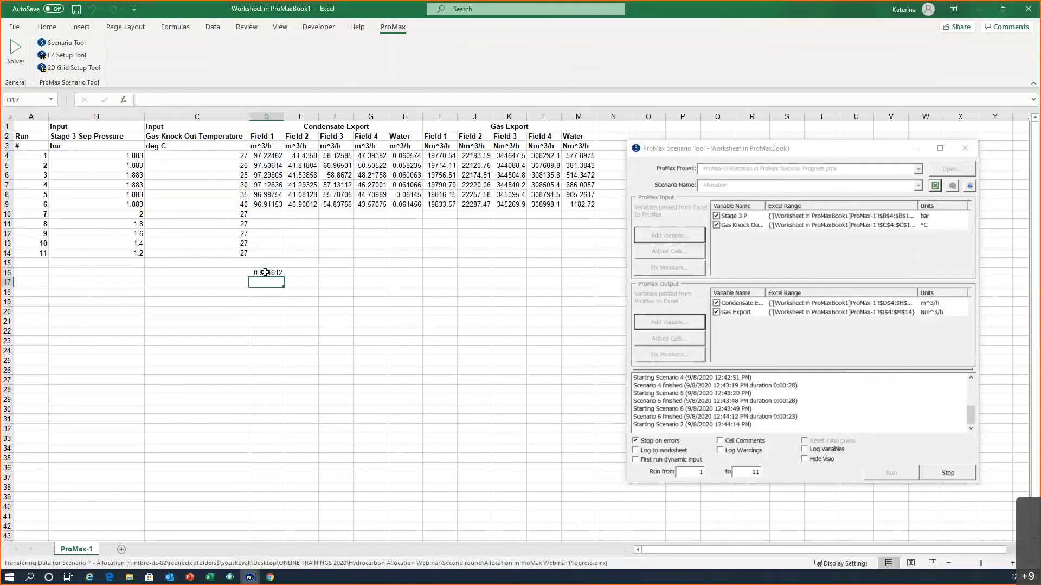
Copy the max-minus-min formula from D16 across to M16, covering every Condensate Export and Gas Export column.
{"action": "left_click", "coordinate": [265, 273]}
{"action": "left_click_drag", "start_coordinate": [265, 272], "coordinate": [301, 272]}
{"action": "left_click_drag", "start_coordinate": [425, 272], "coordinate": [580, 285]}
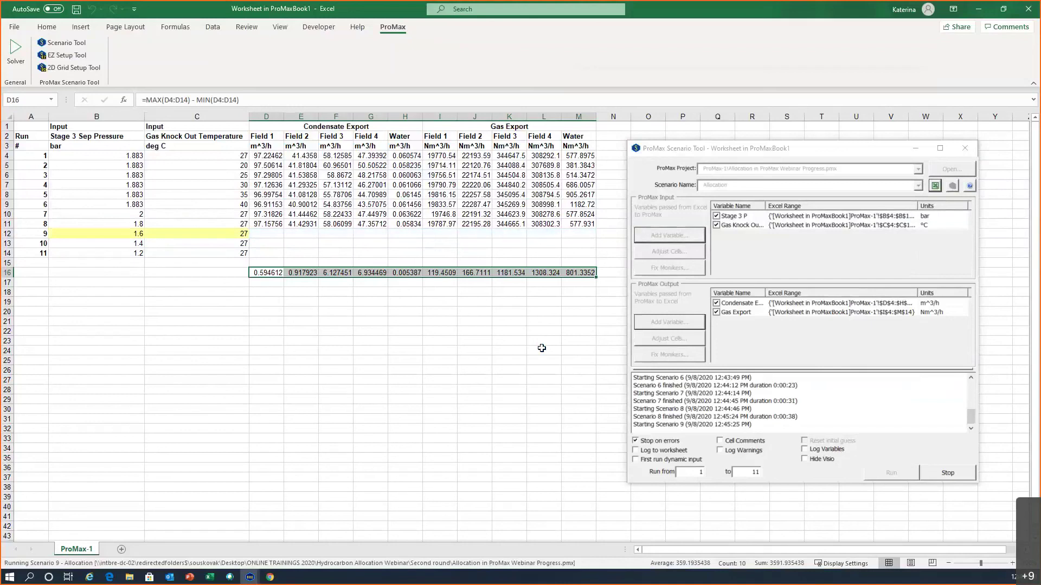
Examine the max-minus-min results for the Field 1 and Field 3 condensate exports in row 16.
{"action": "left_click", "coordinate": [356, 336]}
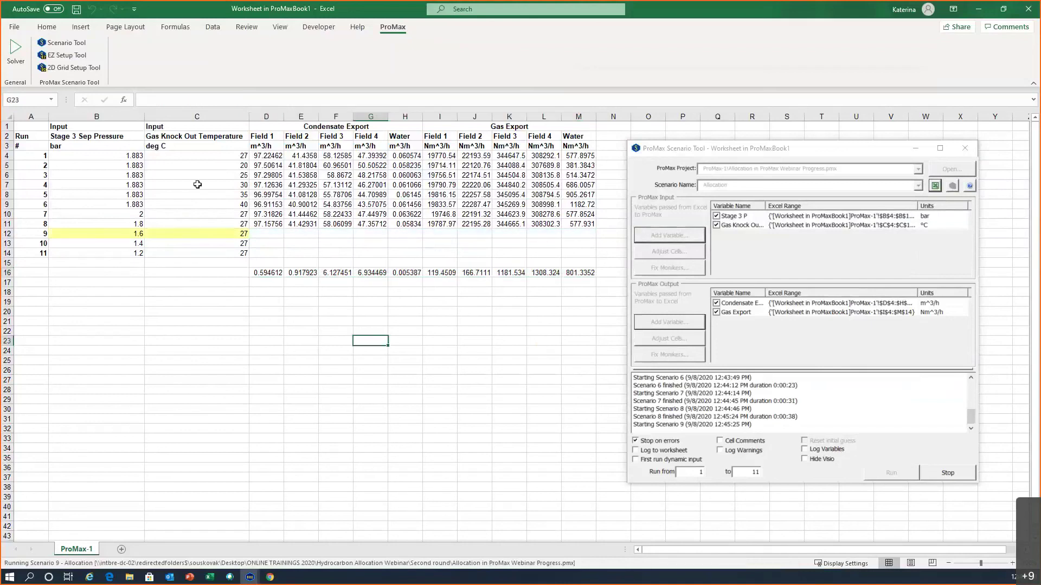
{"action": "left_click", "coordinate": [266, 272]}
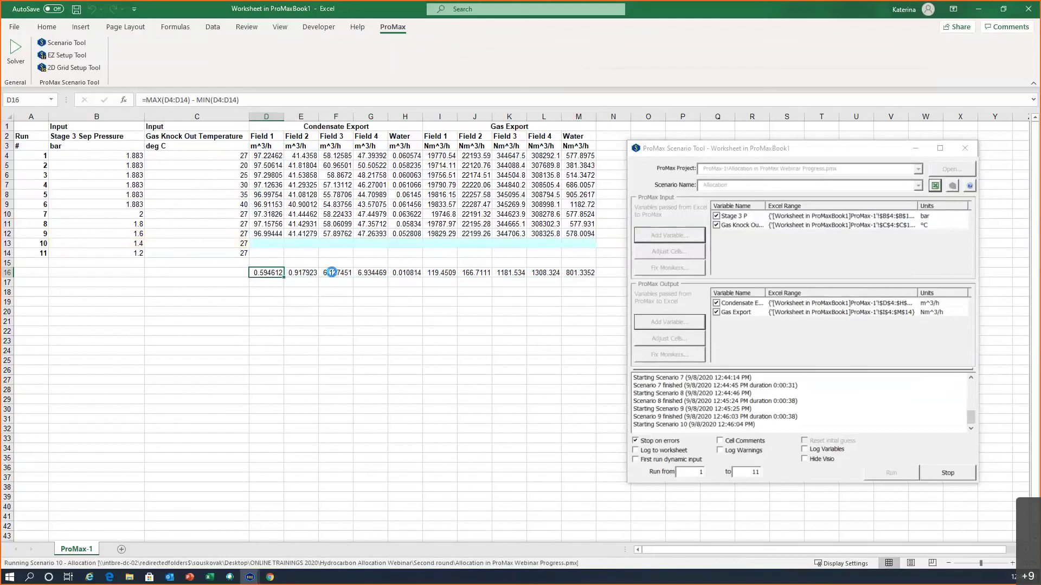
{"action": "left_click", "coordinate": [325, 273]}
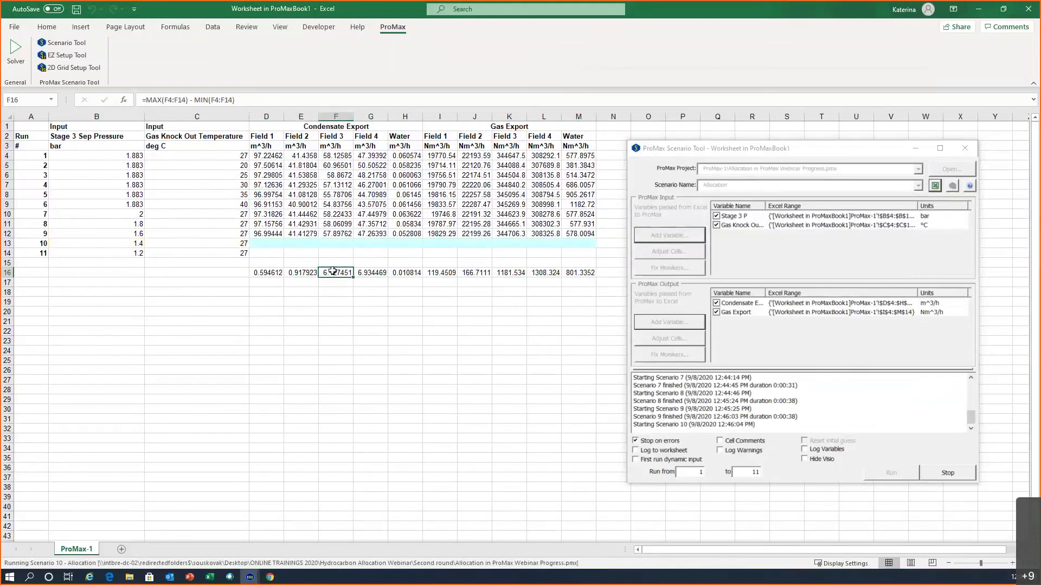